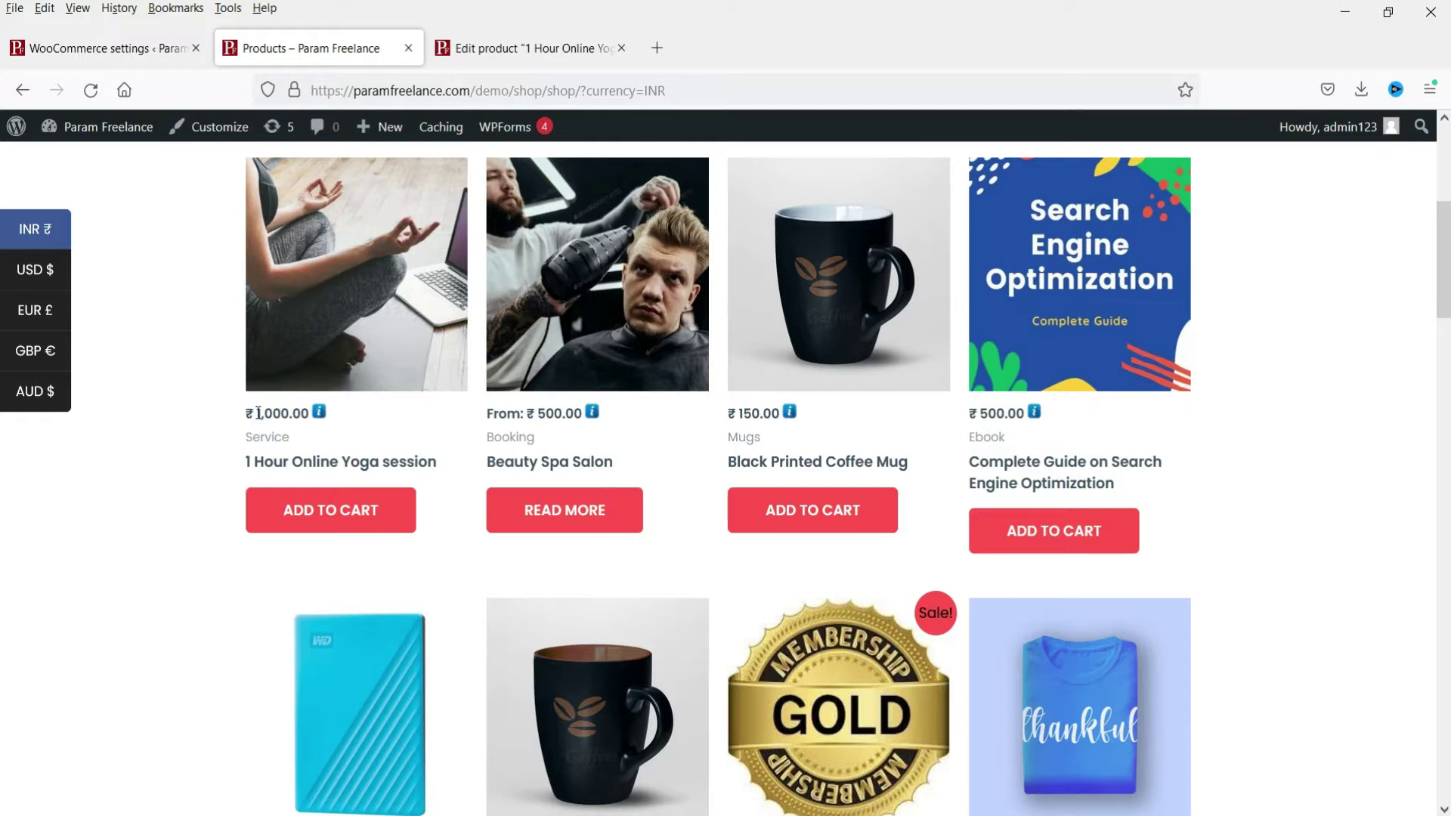
- Check the yoga session's price in other currencies, switch the shop's display currency to USD, and review the product prices
{"action": "mouse_move", "coordinate": [322, 417]}
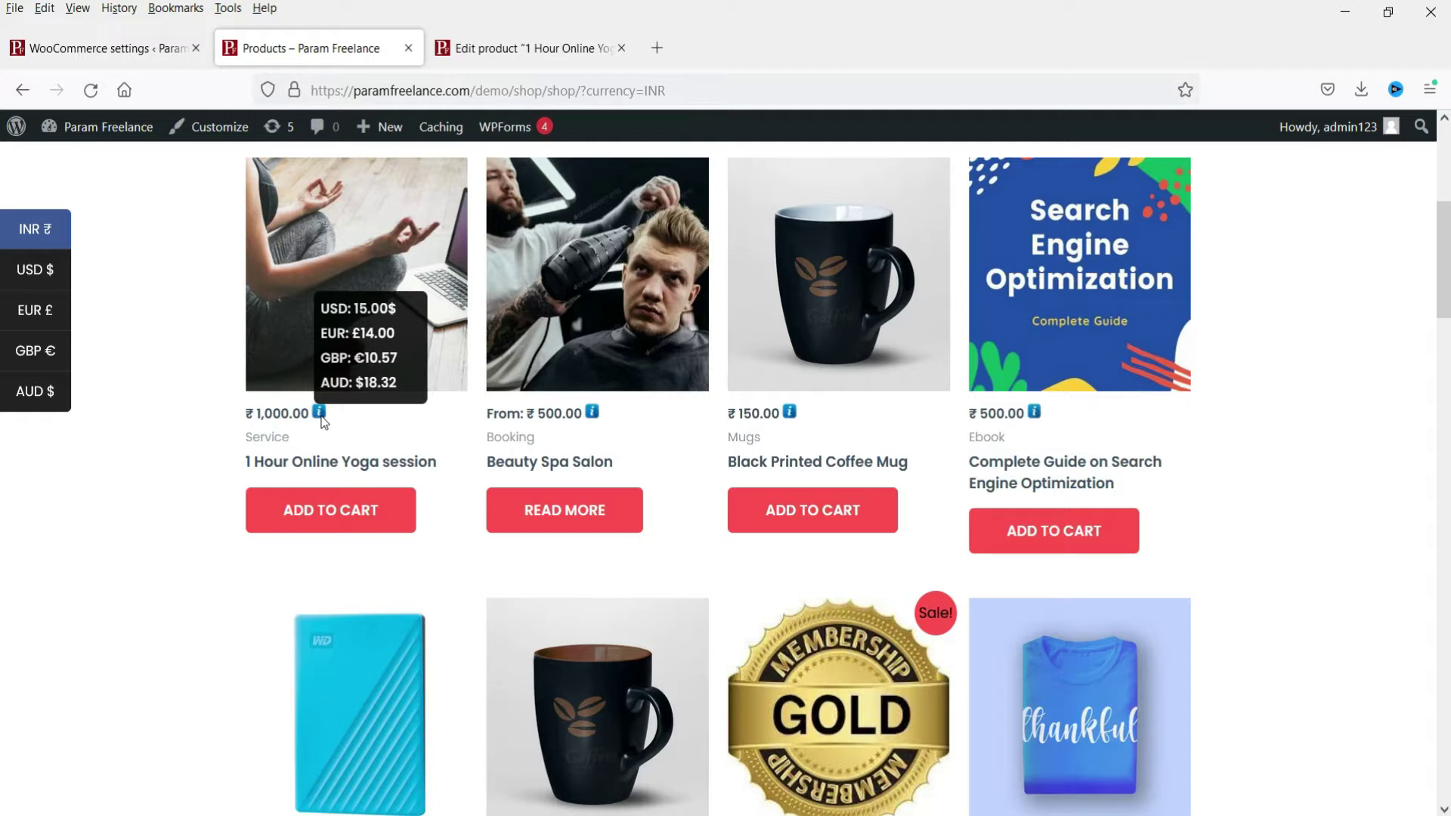
{"action": "left_click", "coordinate": [91, 512]}
{"action": "left_click", "coordinate": [33, 280]}
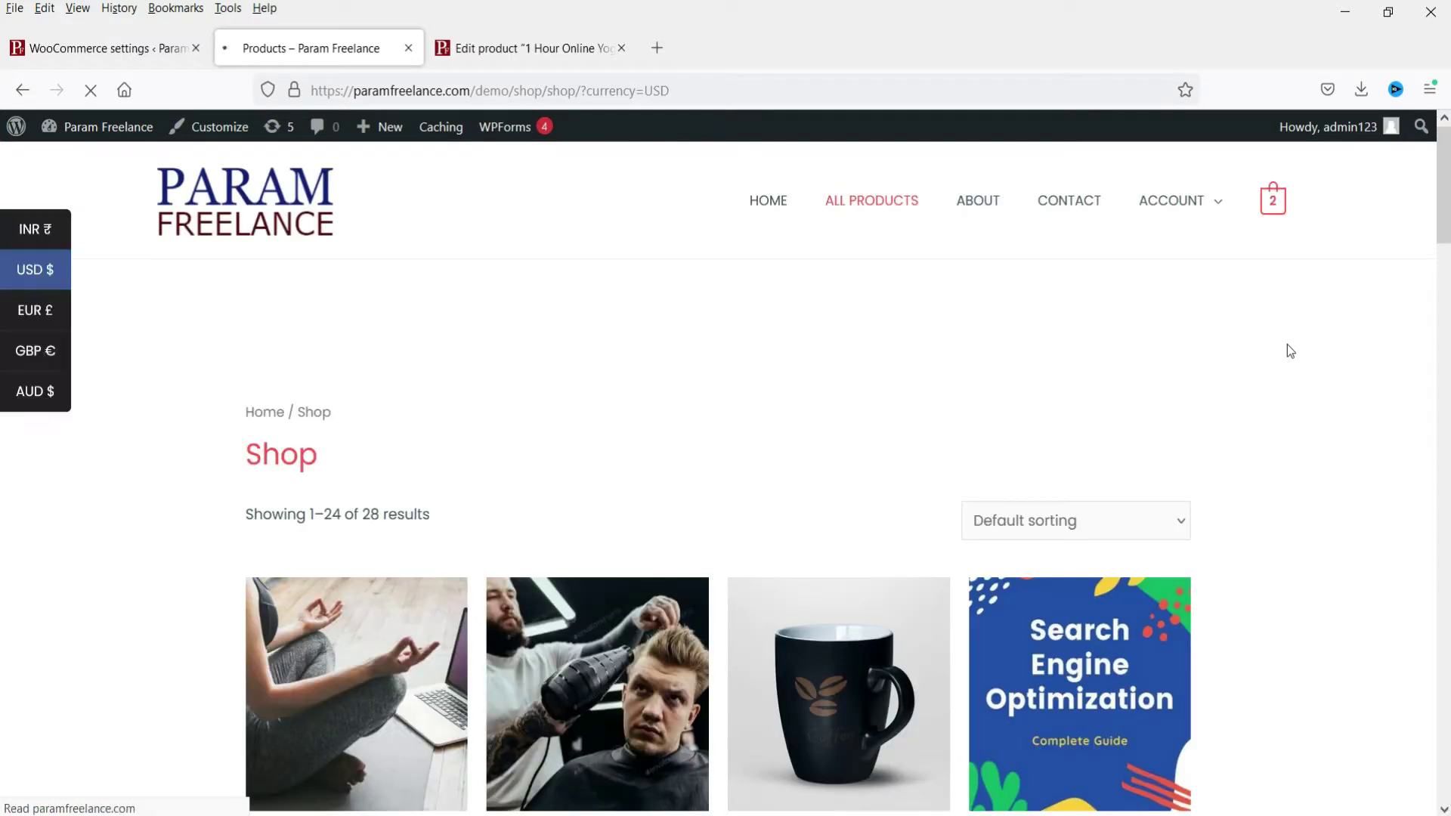
{"action": "scroll", "coordinate": [1286, 366], "scroll_direction": "down", "scroll_amount": 6}
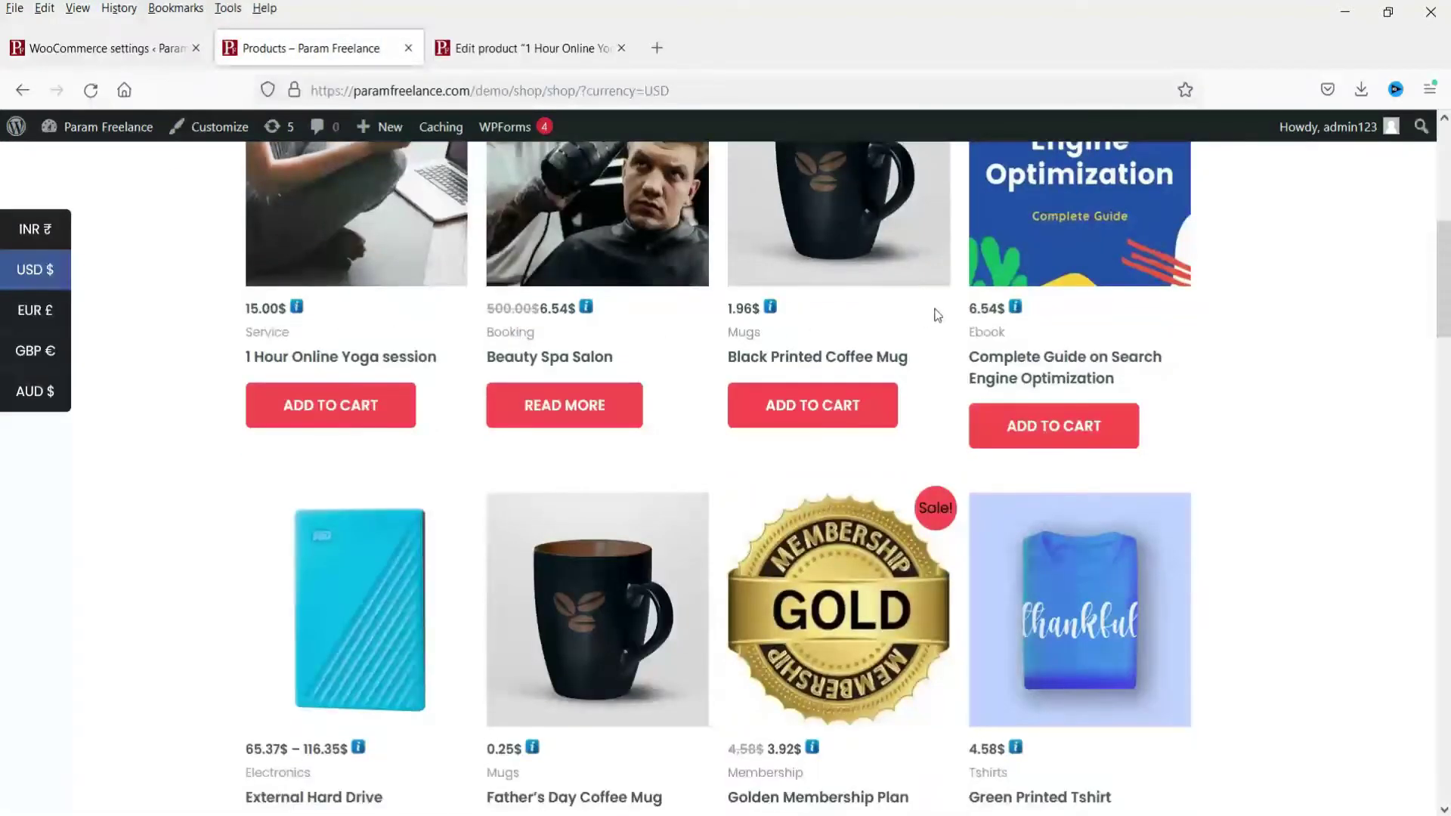
- Try to add the 1 Hour Online Yoga session to the cart, and open the cart to review its totals
{"action": "left_click", "coordinate": [345, 416]}
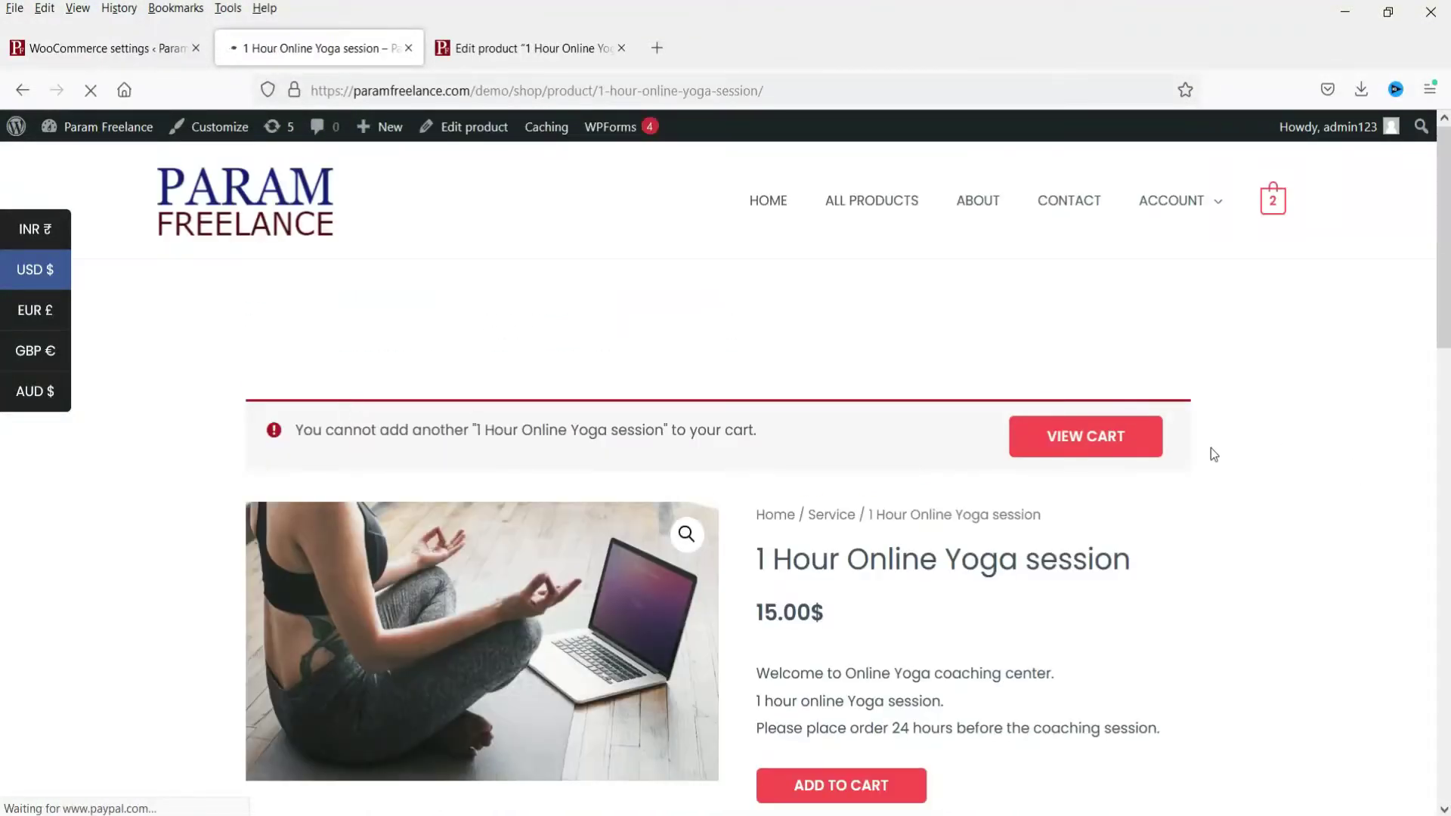
{"action": "left_click", "coordinate": [1079, 441]}
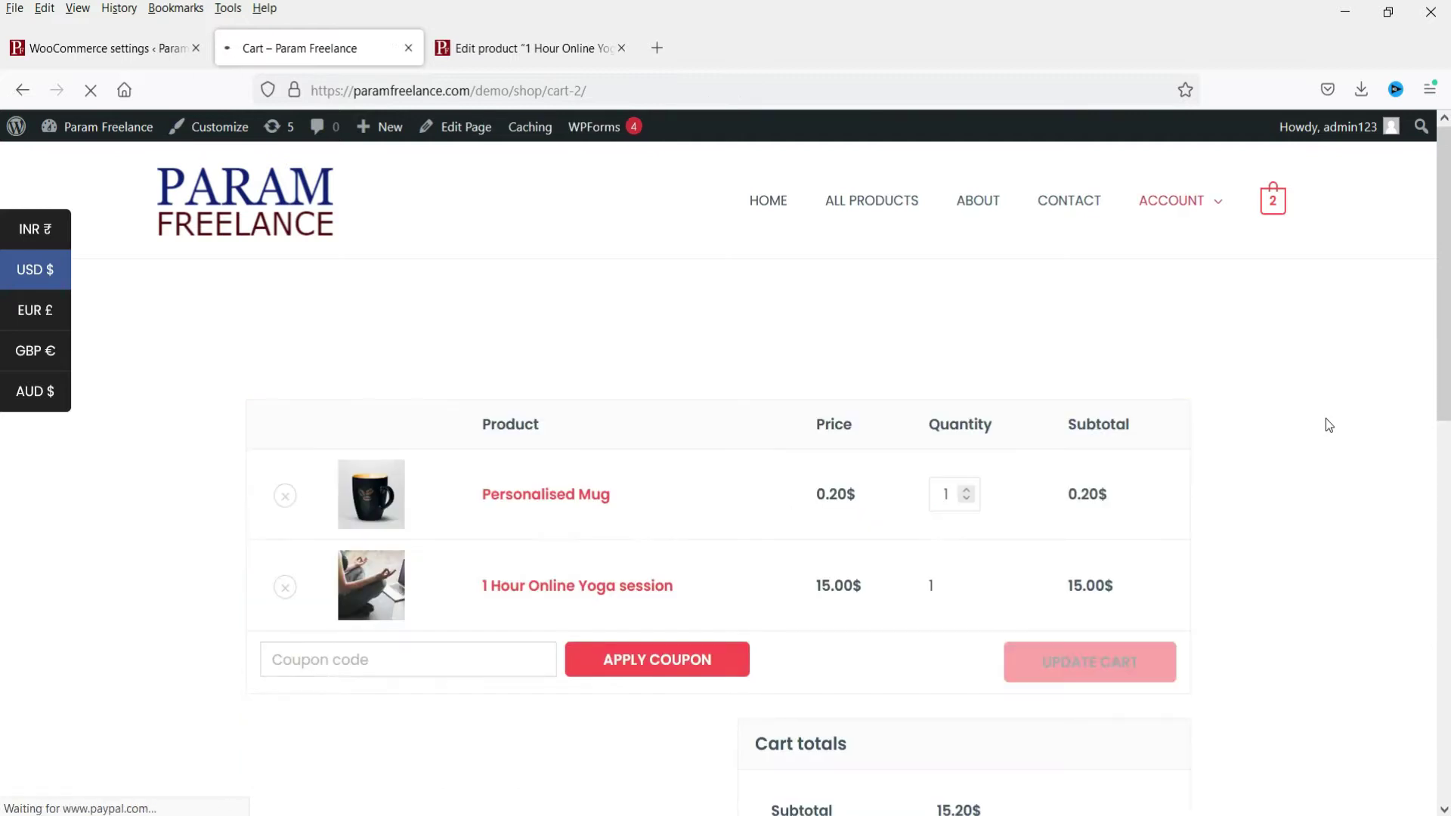
{"action": "scroll", "coordinate": [1326, 418], "scroll_direction": "down", "scroll_amount": 3}
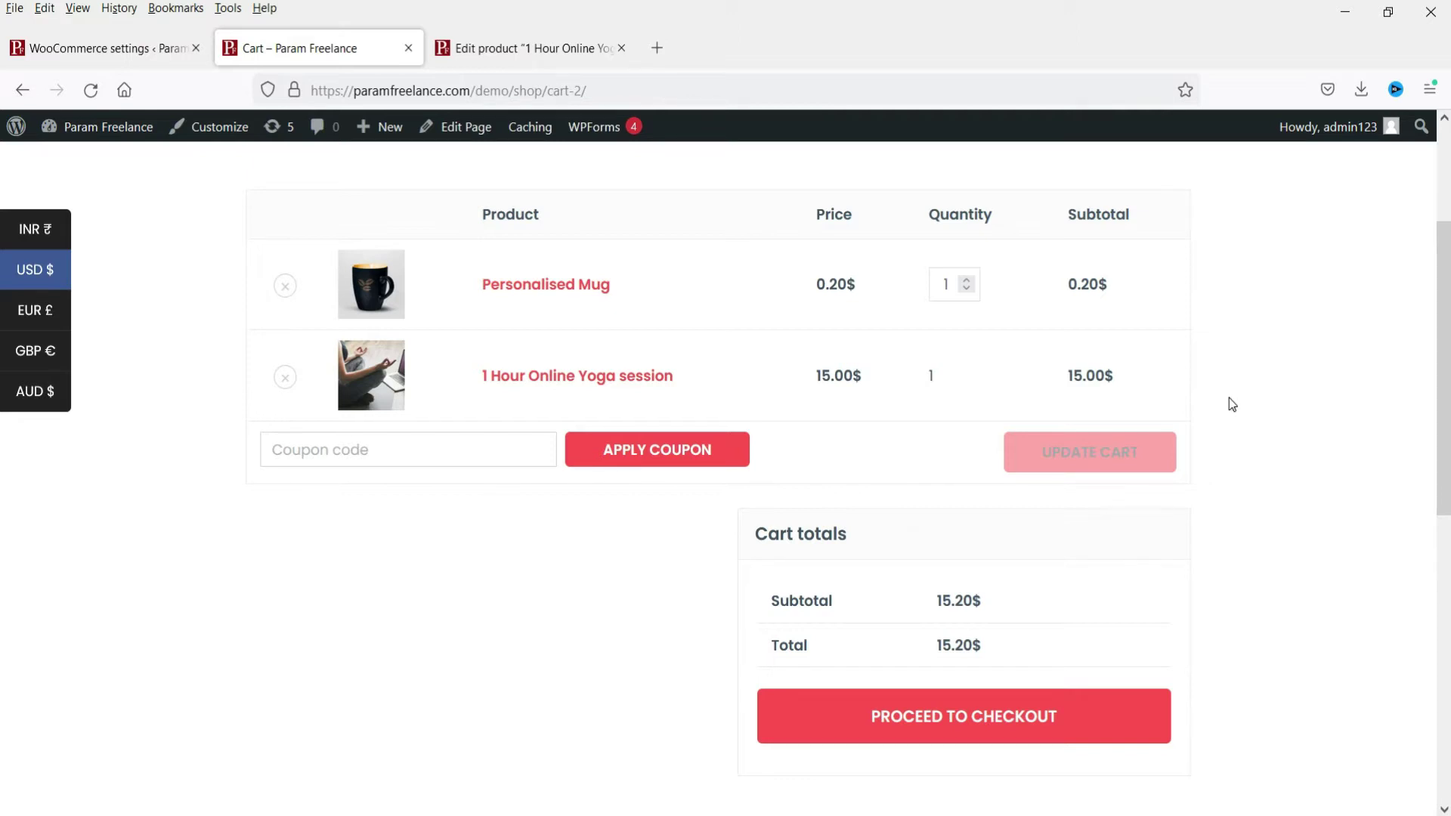
- Switch the cart's display currency to EUR and check the converted item prices
{"action": "left_click", "coordinate": [31, 316]}
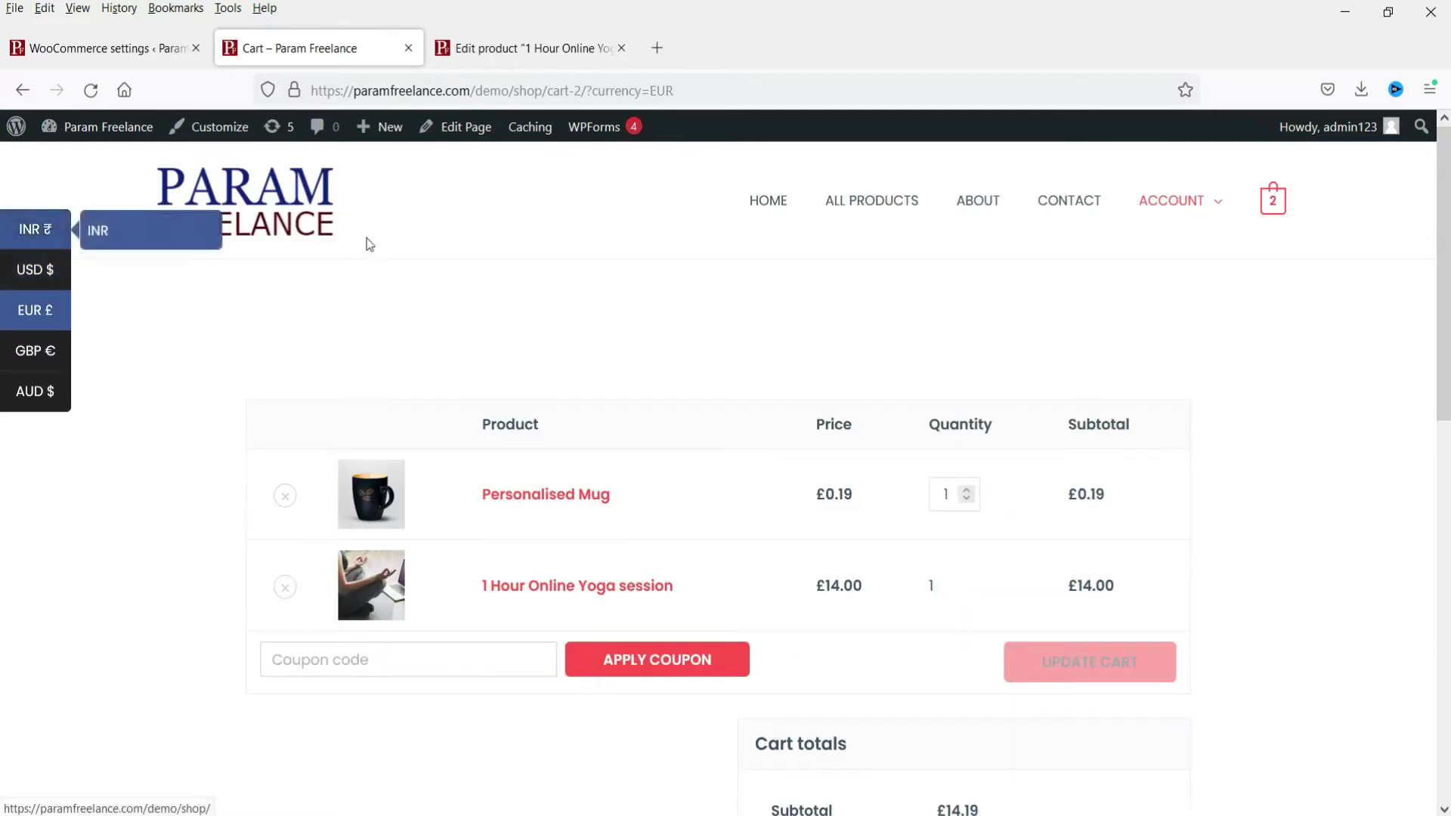
{"action": "left_click", "coordinate": [557, 587]}
{"action": "mouse_move", "coordinate": [840, 414]}
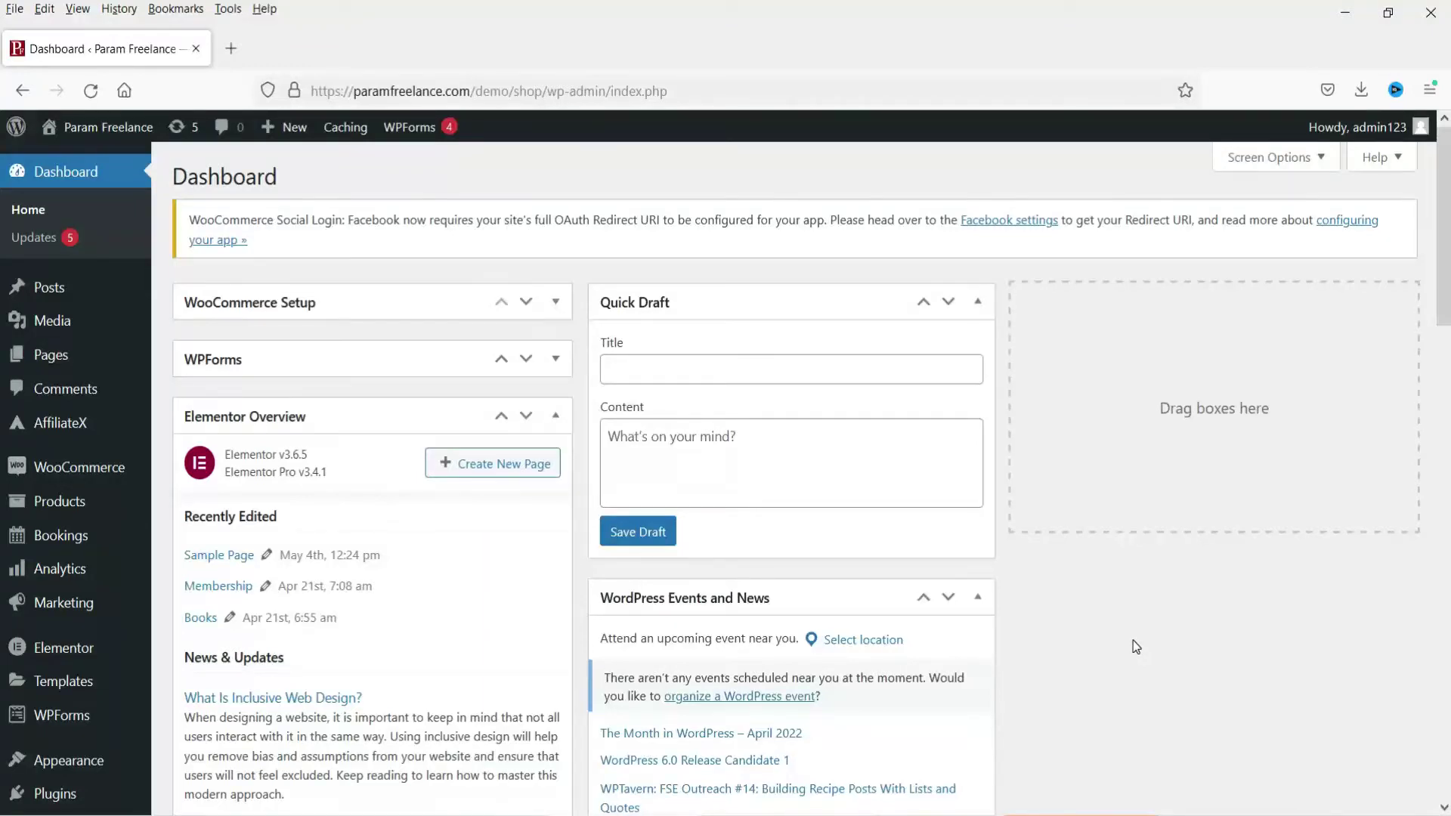
- Open the page for adding new plugins from the WordPress dashboard and search for "woocommerce currency switcher"
{"action": "scroll", "coordinate": [110, 541], "scroll_direction": "down", "scroll_amount": 2}
{"action": "mouse_move", "coordinate": [85, 689]}
{"action": "left_click", "coordinate": [187, 720]}
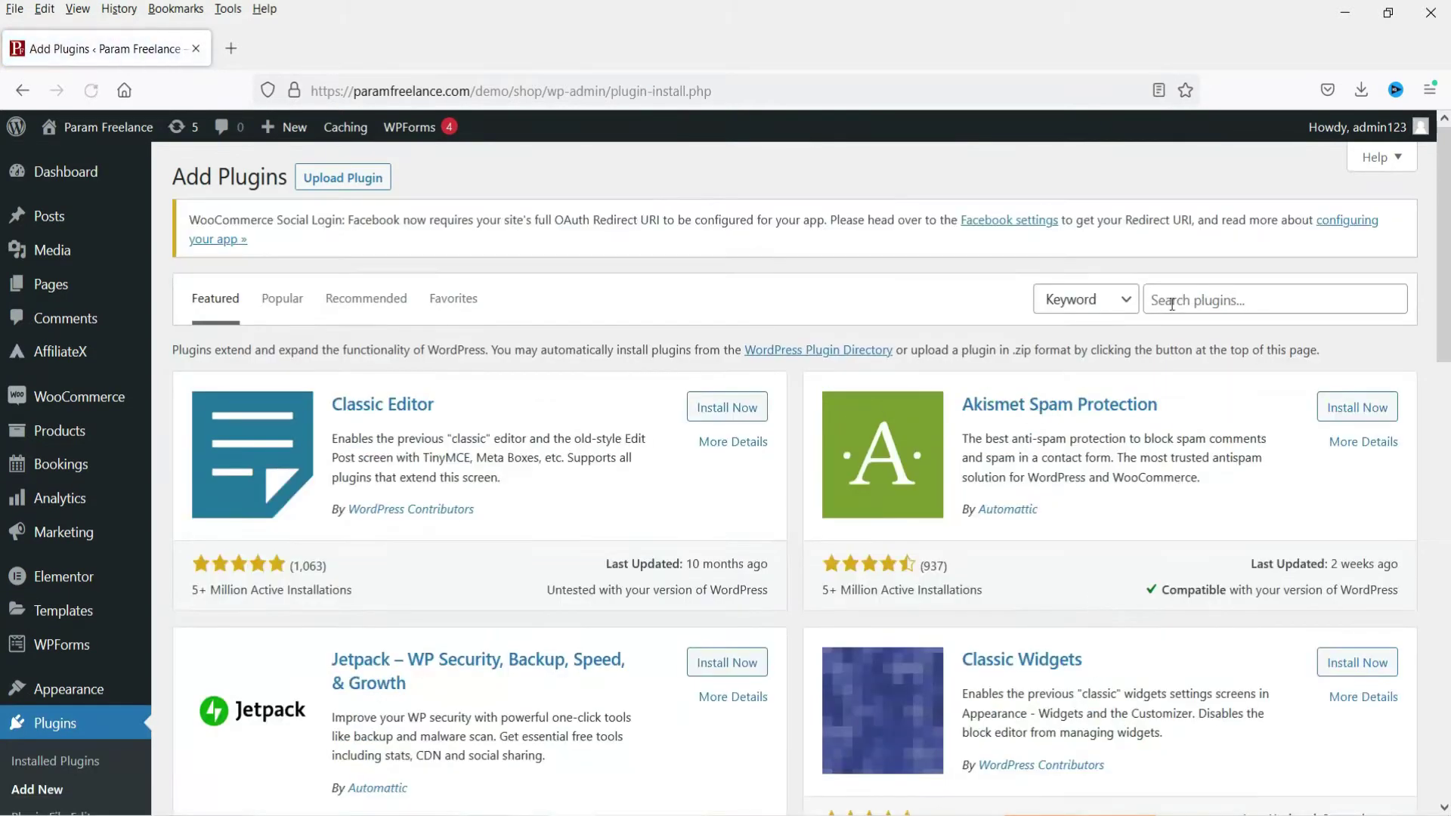
{"action": "left_click", "coordinate": [1208, 298]}
{"action": "type", "text": "woo"}
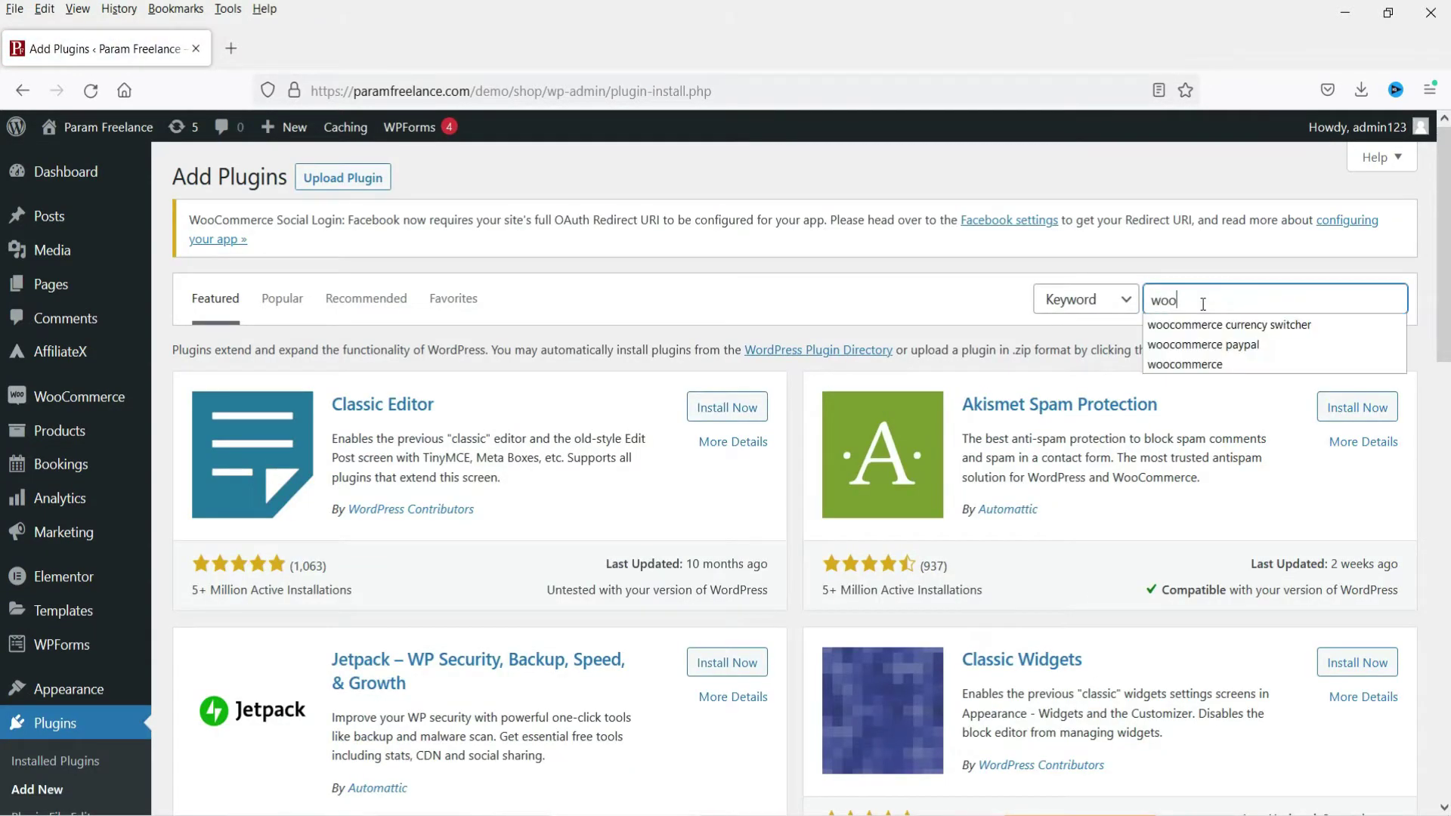
{"action": "type", "text": "commerce curren"}
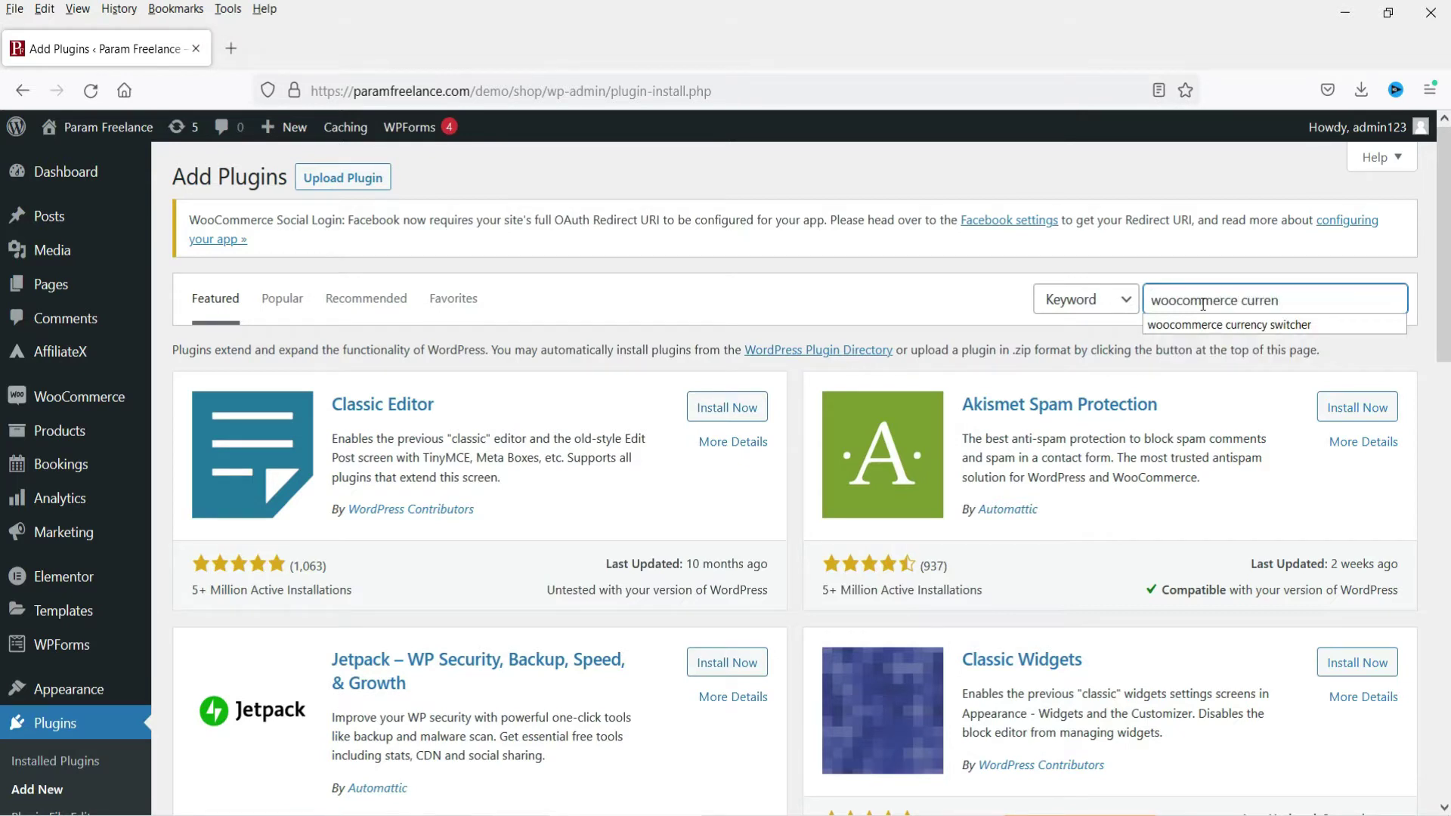
{"action": "type", "text": "cy swi"}
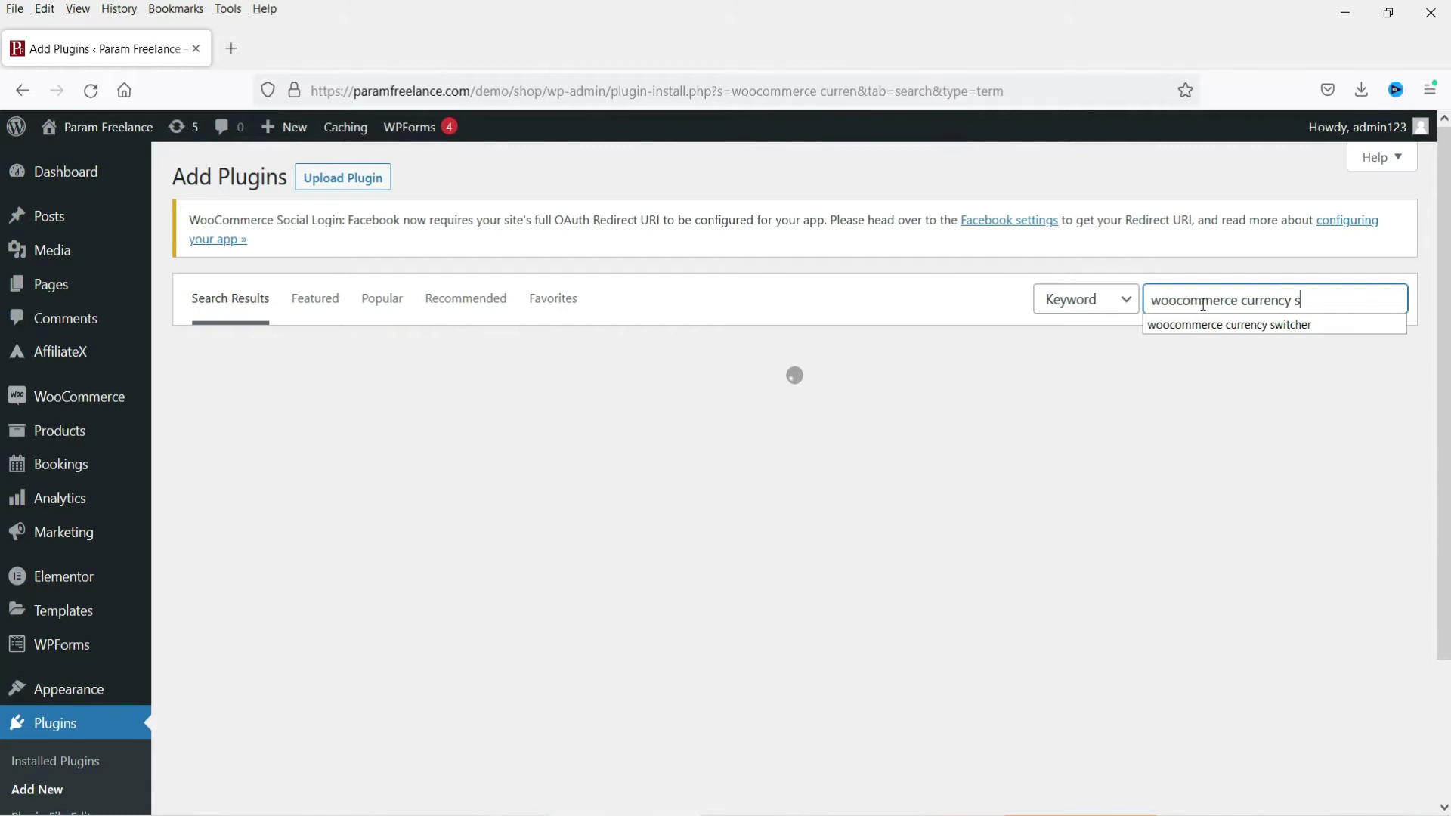
{"action": "type", "text": "tcher"}
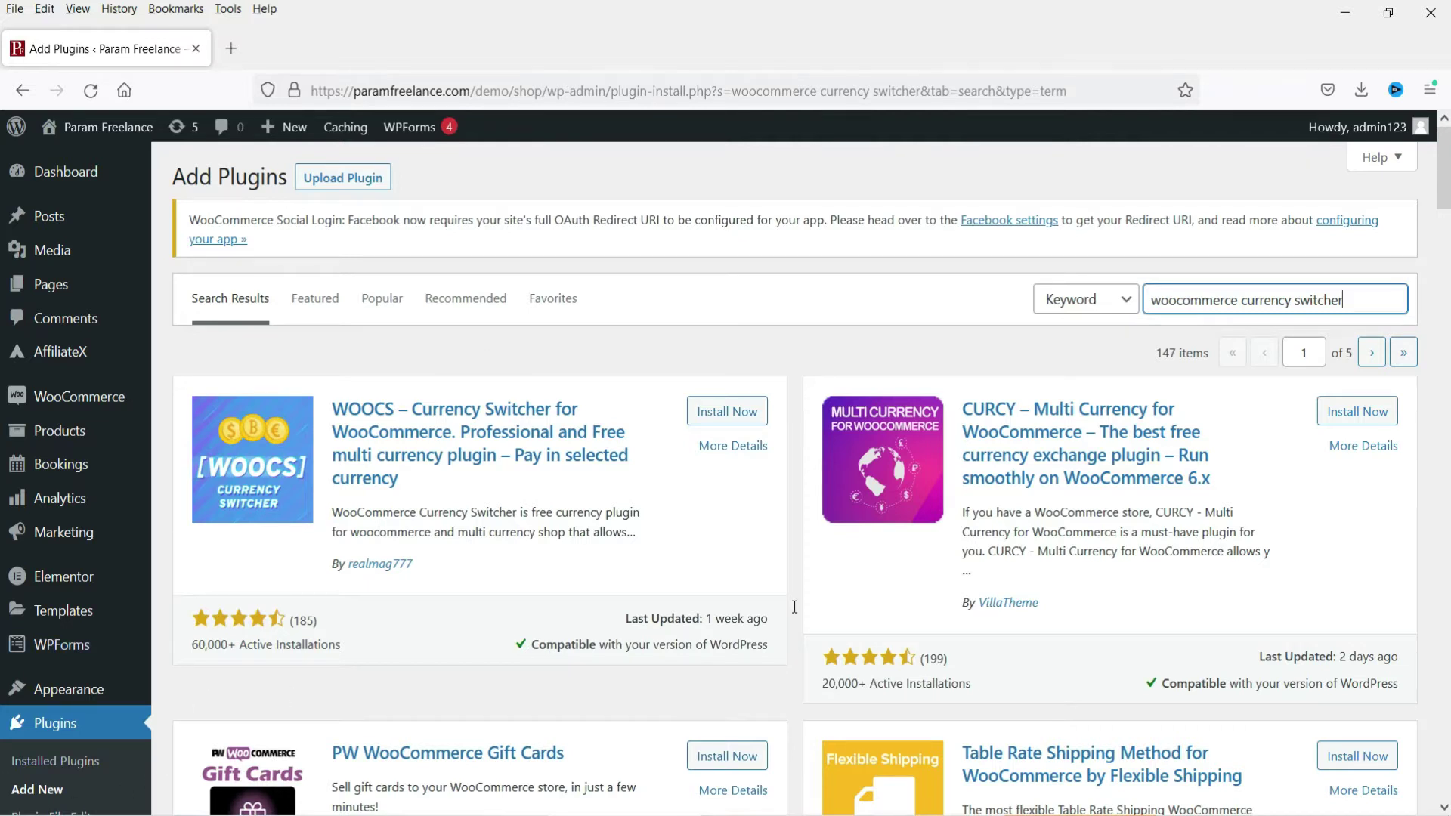
- Install and activate the WOOCS – Currency Switcher for WooCommerce plugin from the search results
{"action": "scroll", "coordinate": [1269, 556], "scroll_direction": "down", "scroll_amount": 4}
{"action": "scroll", "coordinate": [410, 457], "scroll_direction": "up", "scroll_amount": 4}
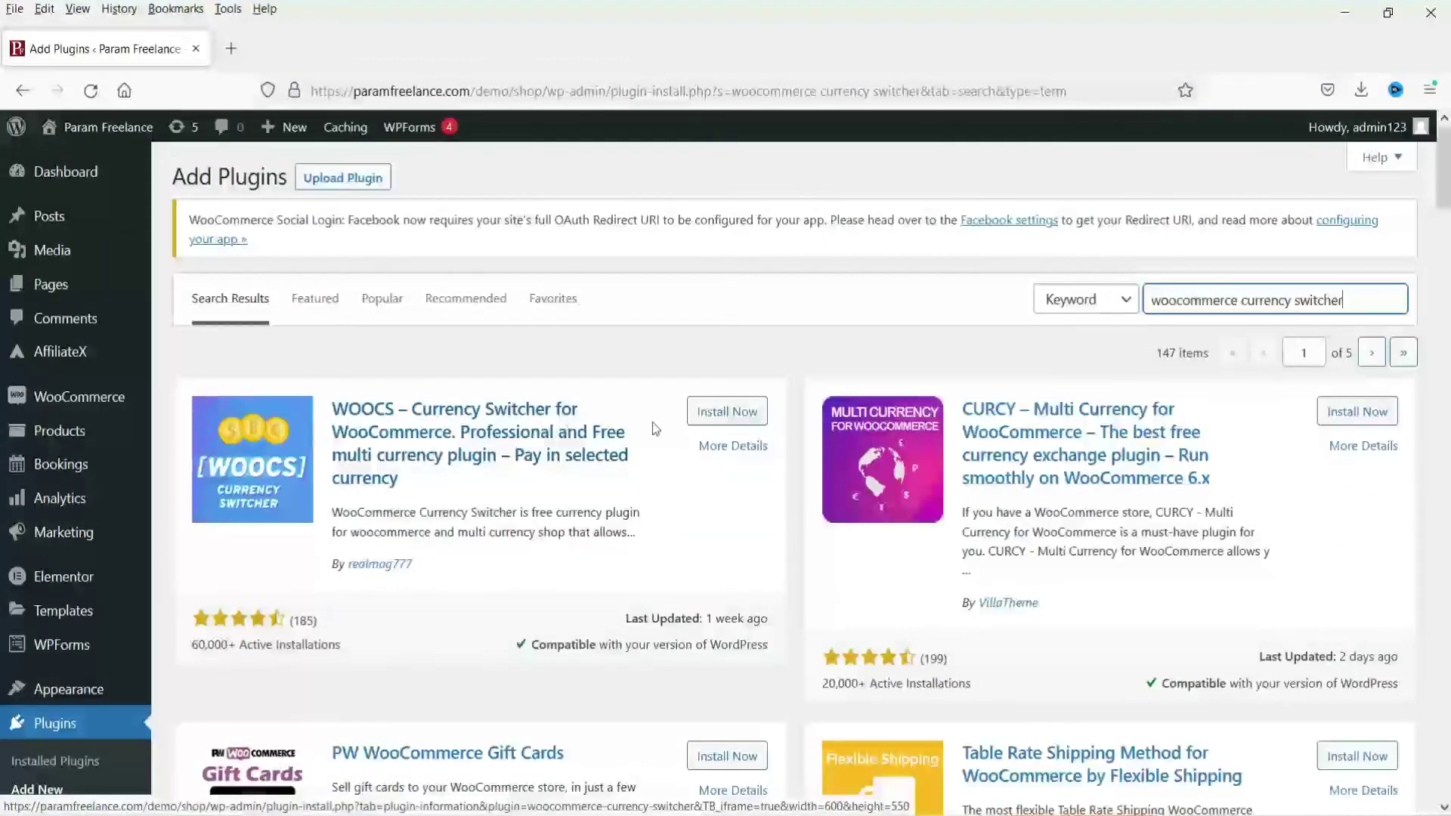
{"action": "left_click", "coordinate": [730, 415]}
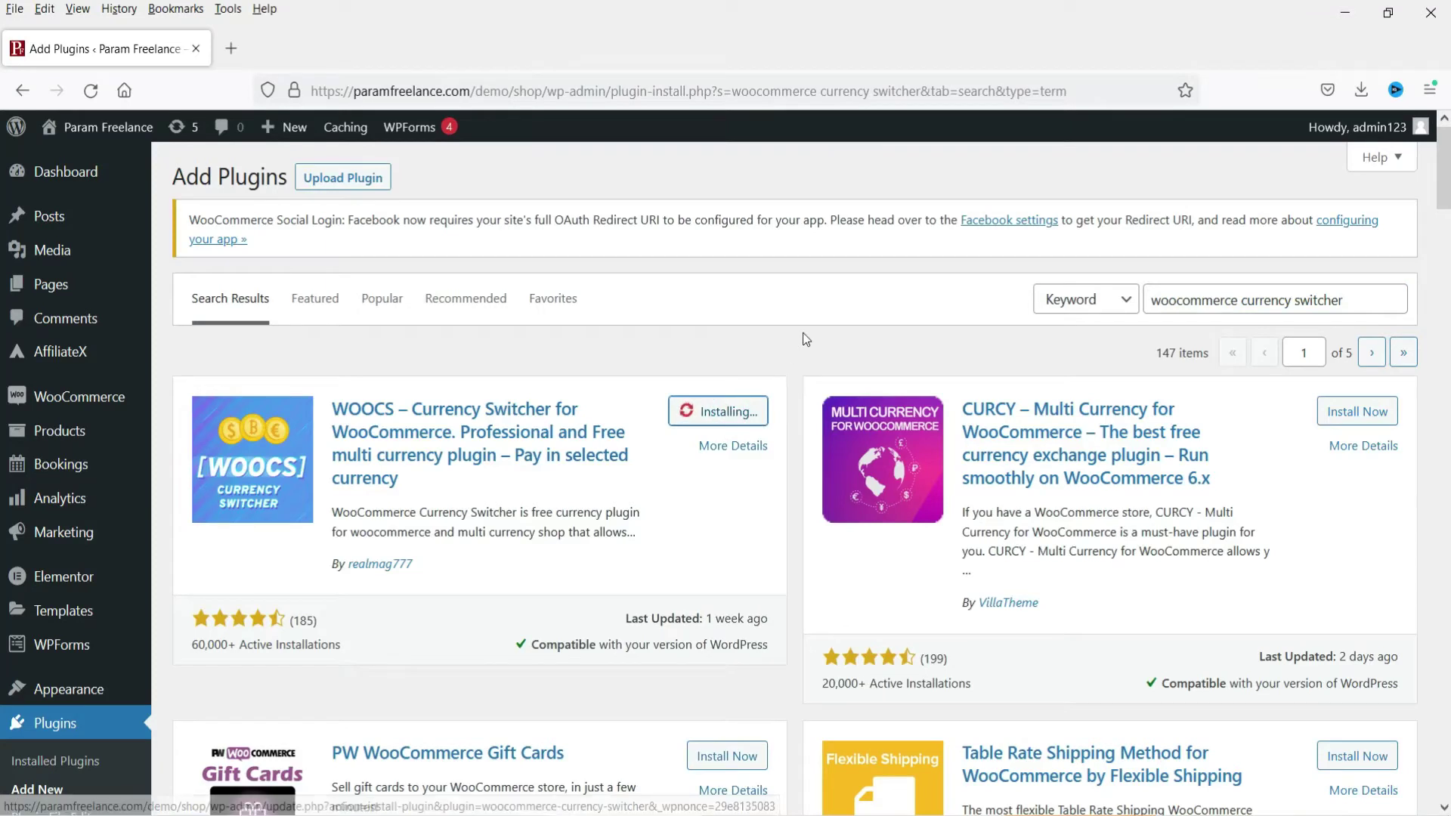
{"action": "left_click", "coordinate": [746, 411]}
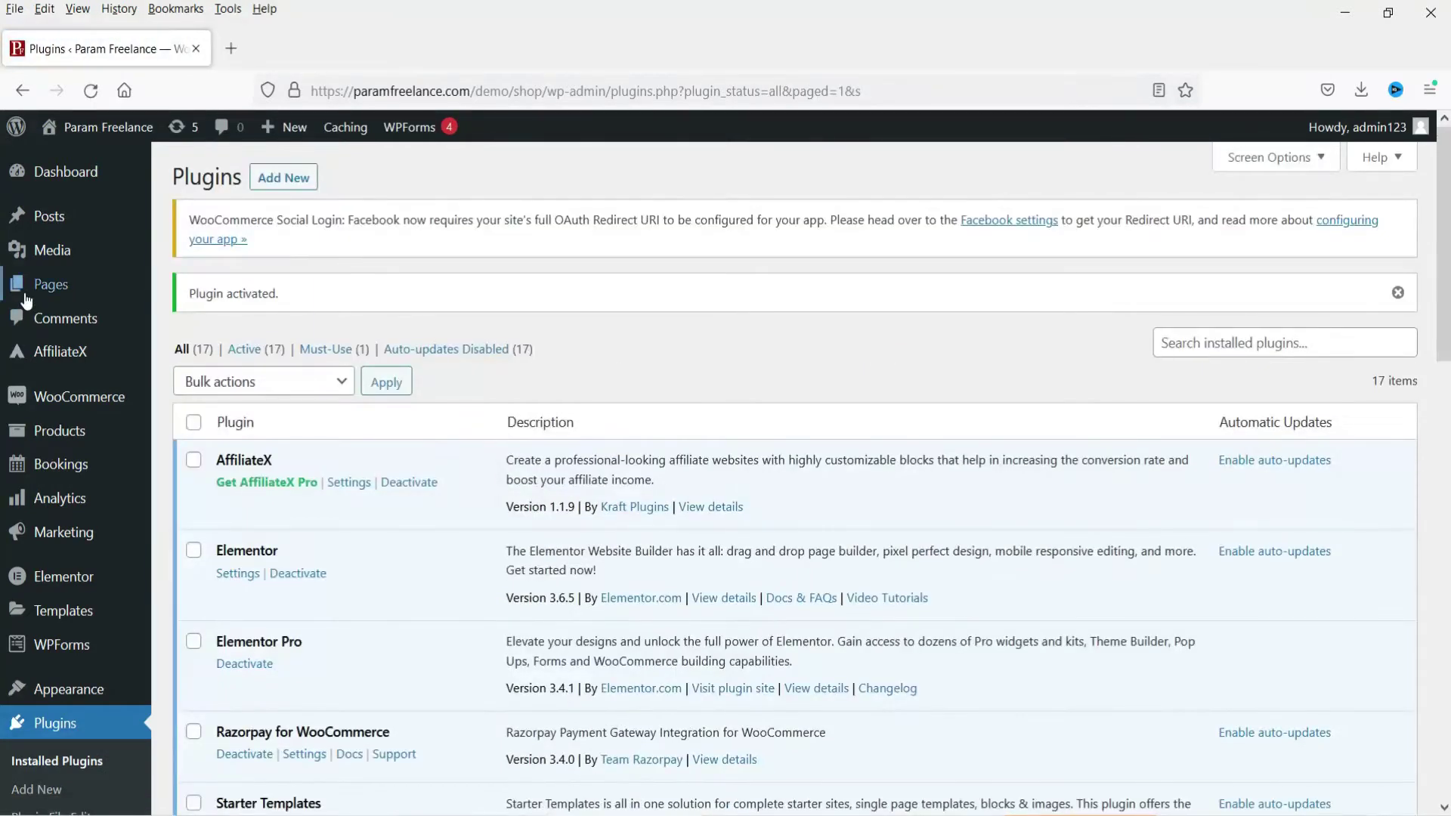
- Find WOOCS - WooCommerce Currency Switcher among the installed plugins and open its settings at the currencies table
{"action": "scroll", "coordinate": [37, 497], "scroll_direction": "down", "scroll_amount": 3}
{"action": "left_click", "coordinate": [54, 554]}
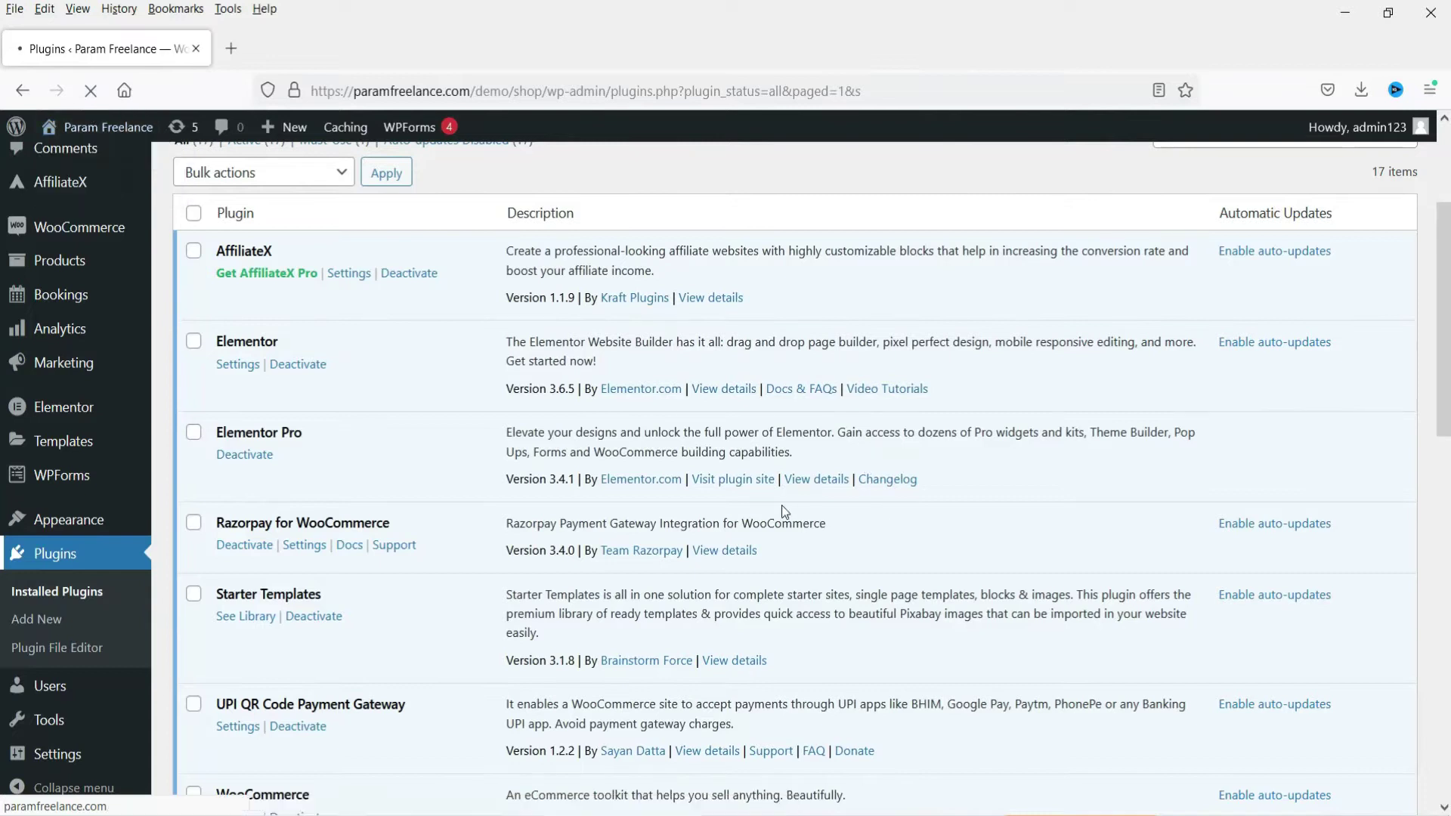
{"action": "scroll", "coordinate": [770, 460], "scroll_direction": "down", "scroll_amount": 12}
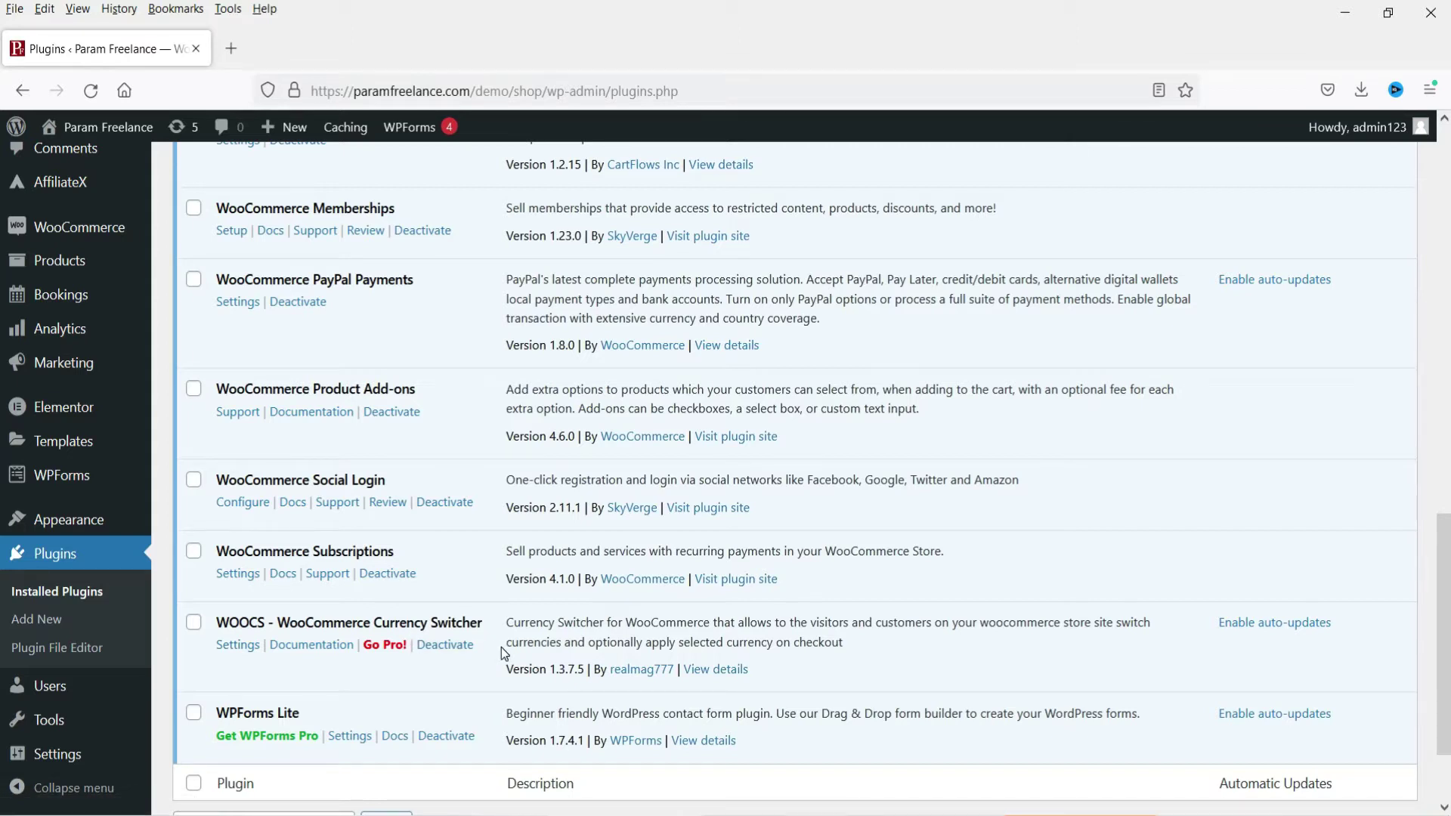
{"action": "left_click", "coordinate": [244, 646]}
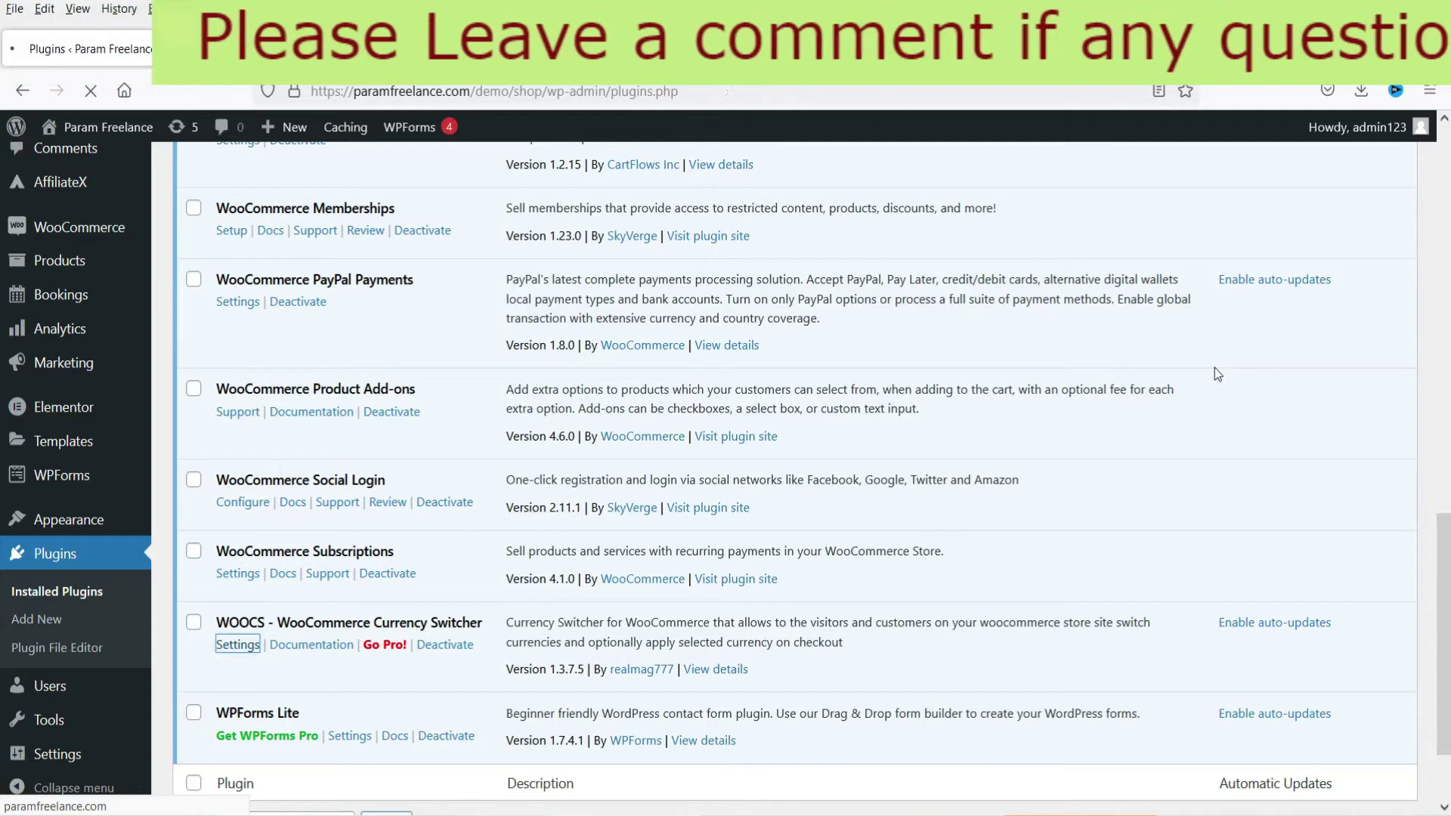
{"action": "scroll", "coordinate": [1247, 340], "scroll_direction": "down", "scroll_amount": 3}
{"action": "scroll", "coordinate": [1248, 346], "scroll_direction": "down", "scroll_amount": 1}
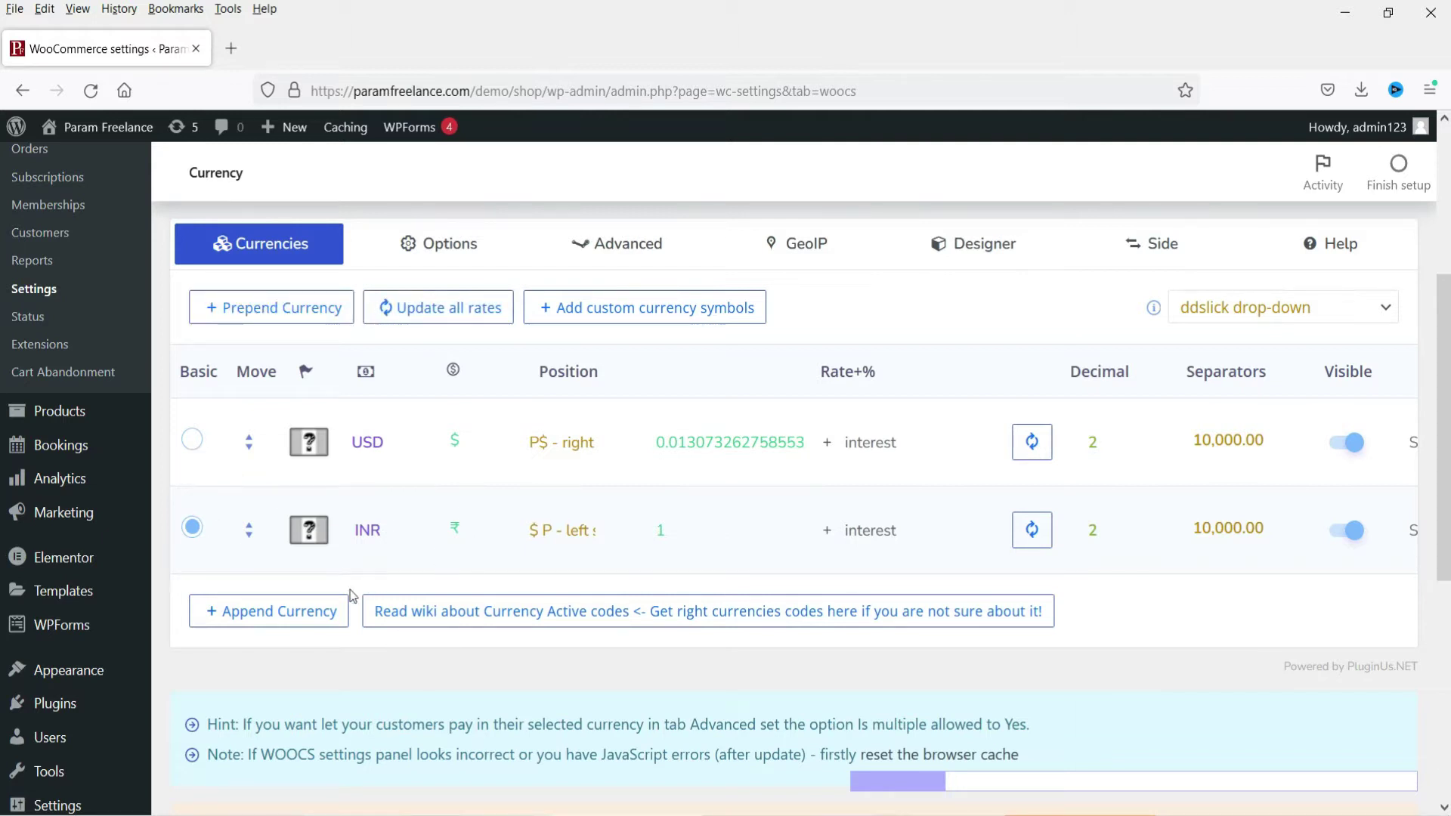
- Try USD as the basic currency, restore INR as basic, and review the notes below the currencies table
{"action": "left_click", "coordinate": [192, 440]}
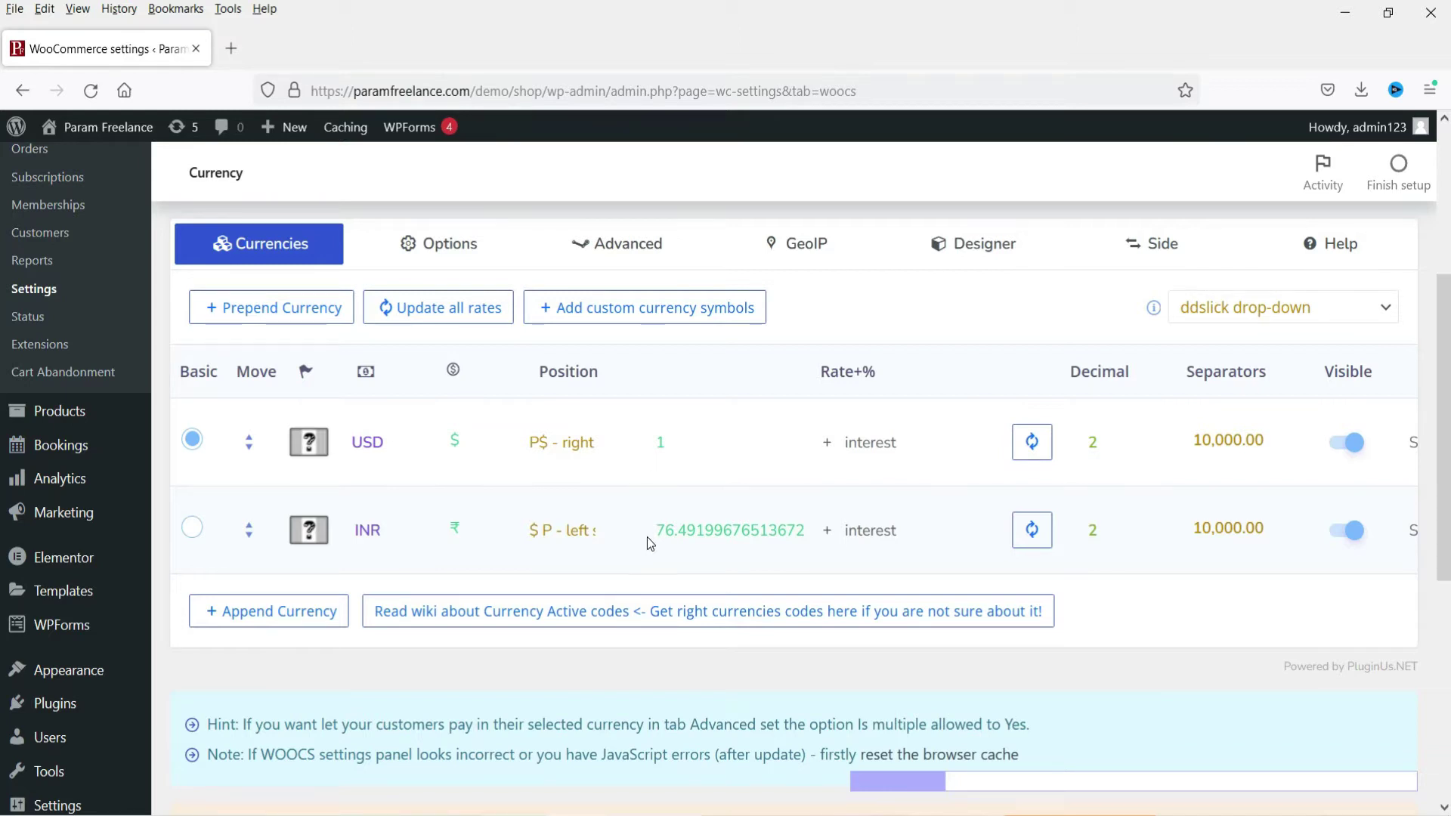
{"action": "left_click", "coordinate": [193, 527]}
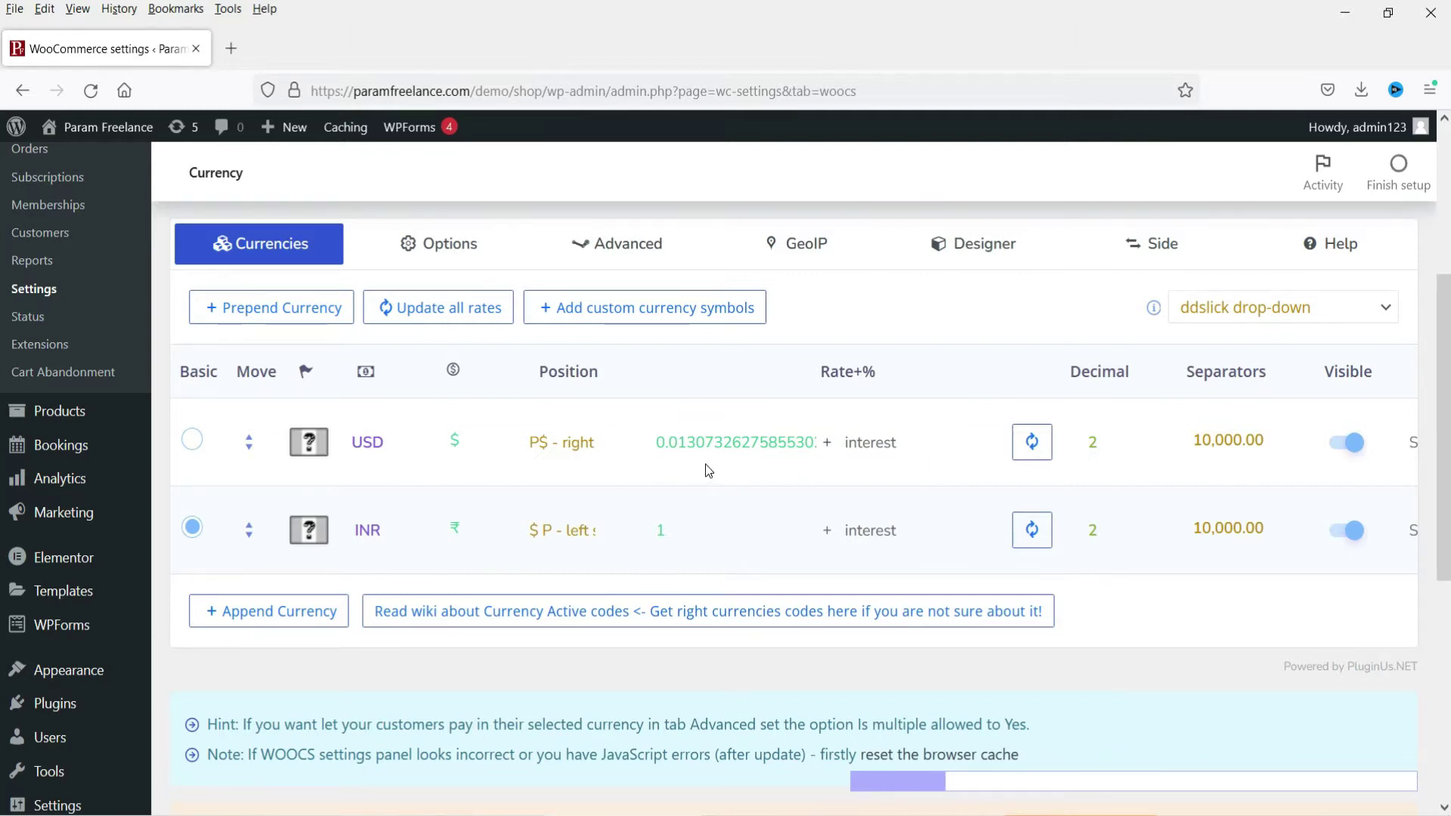
{"action": "scroll", "coordinate": [739, 504], "scroll_direction": "down", "scroll_amount": 3}
{"action": "scroll", "coordinate": [529, 468], "scroll_direction": "up", "scroll_amount": 4}
{"action": "scroll", "coordinate": [378, 445], "scroll_direction": "down", "scroll_amount": 5}
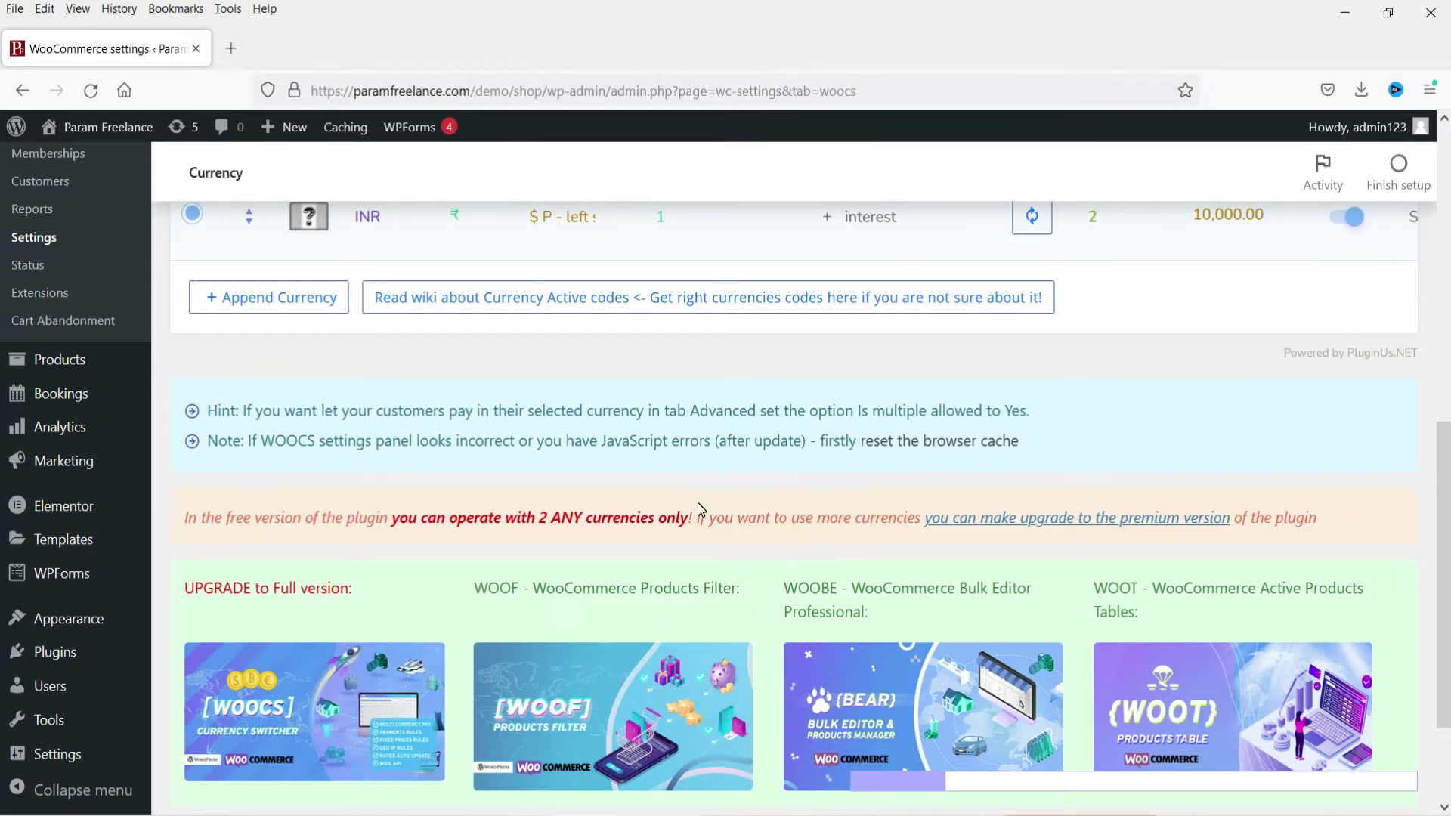
{"action": "scroll", "coordinate": [405, 460], "scroll_direction": "up", "scroll_amount": 5}
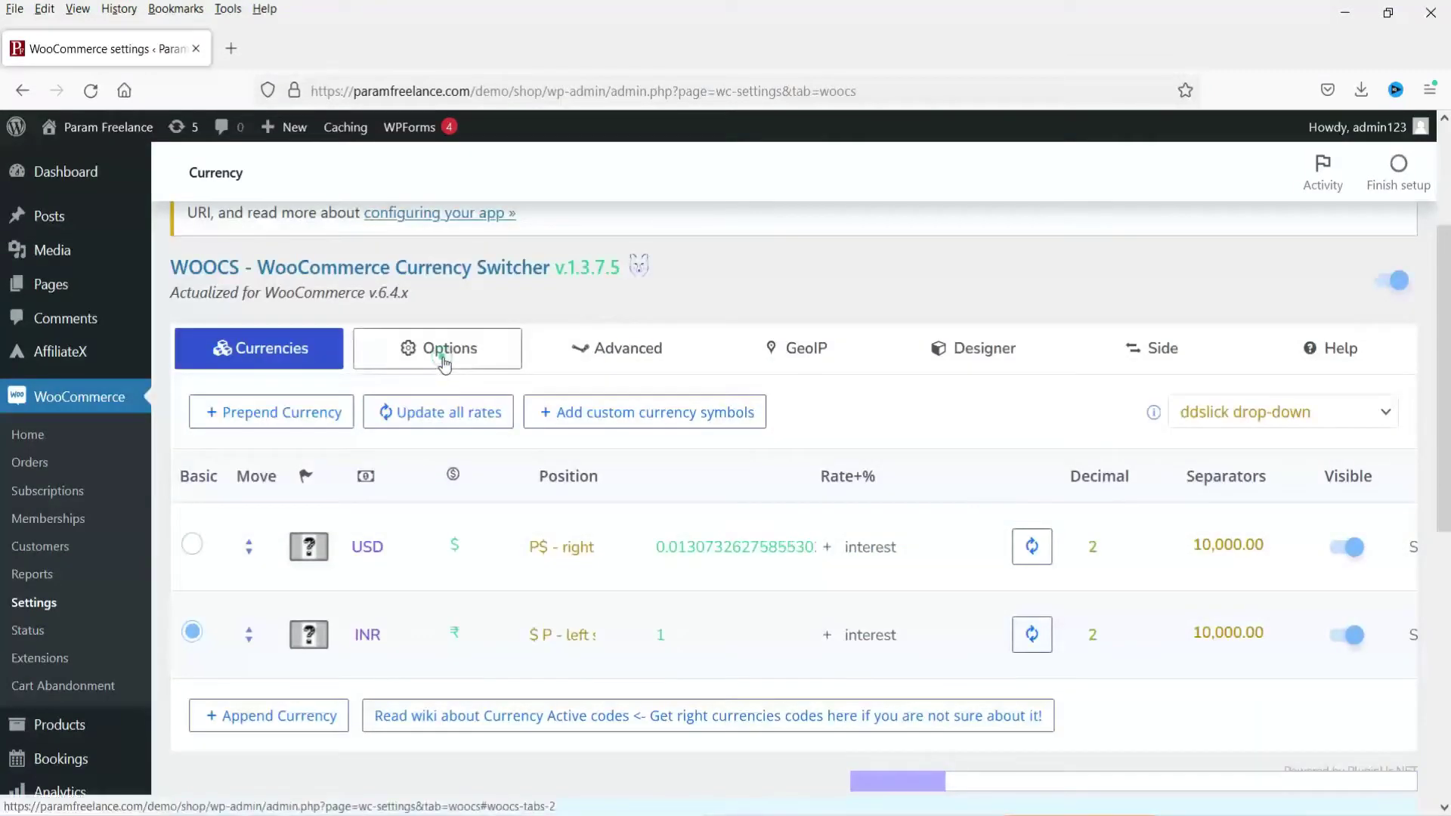
- Set the Welcome currency to INR in the currency switcher's options
{"action": "left_click", "coordinate": [443, 364]}
{"action": "scroll", "coordinate": [679, 415], "scroll_direction": "down", "scroll_amount": 2}
{"action": "left_click", "coordinate": [592, 412]}
{"action": "left_click", "coordinate": [562, 463]}
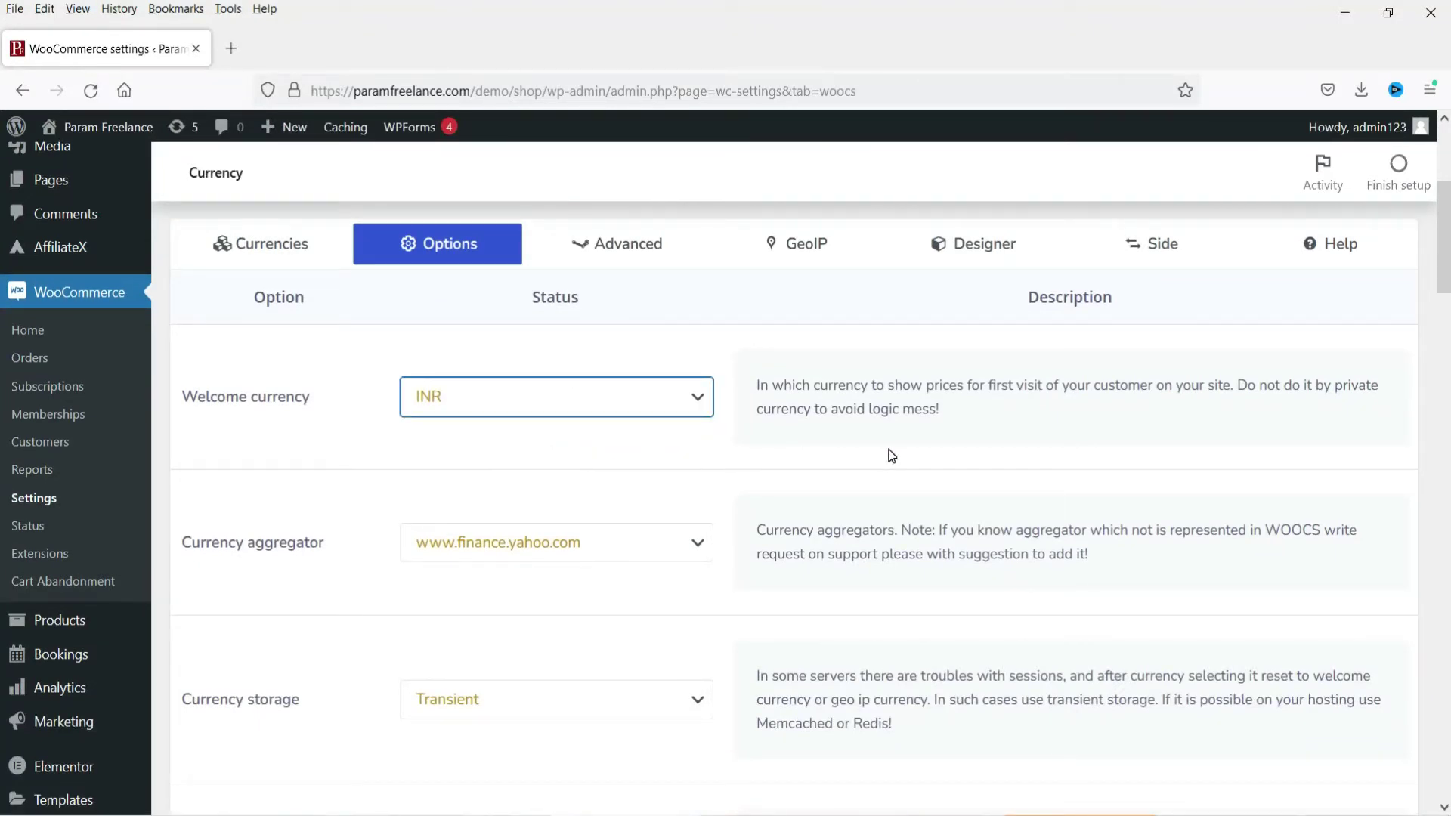
{"action": "scroll", "coordinate": [874, 462], "scroll_direction": "down", "scroll_amount": 2}
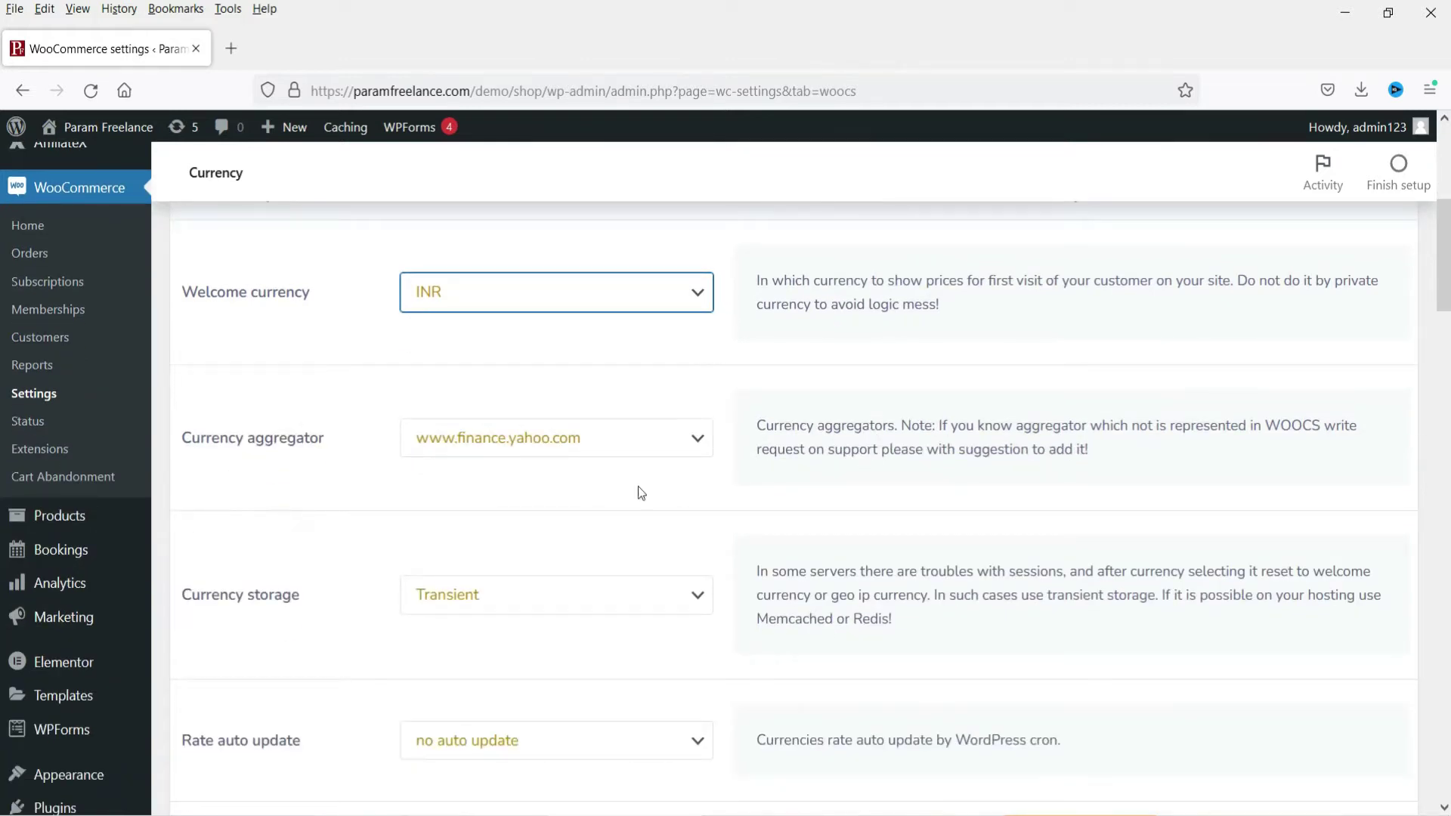
{"action": "left_click", "coordinate": [654, 440]}
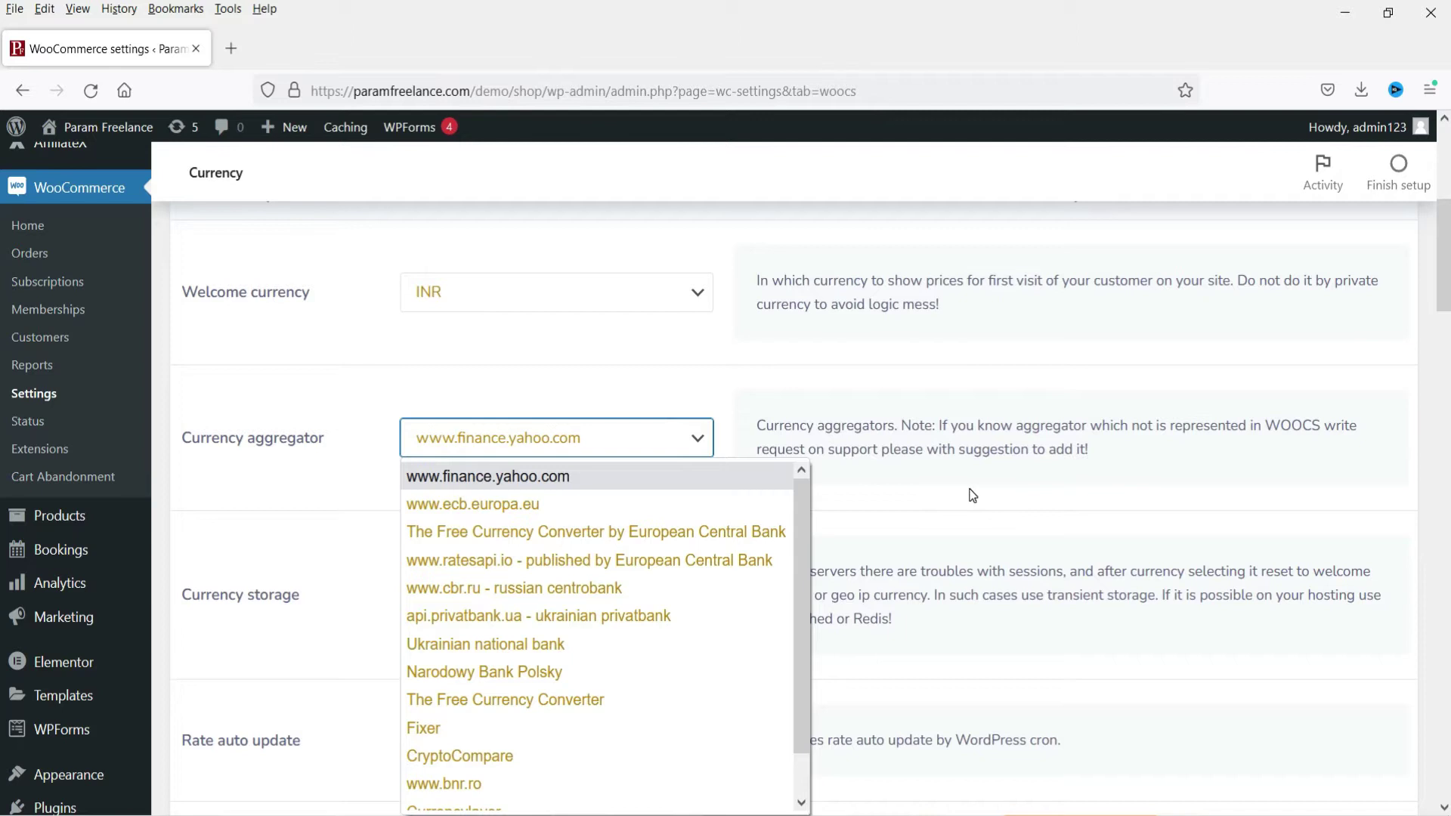
{"action": "left_click", "coordinate": [497, 478]}
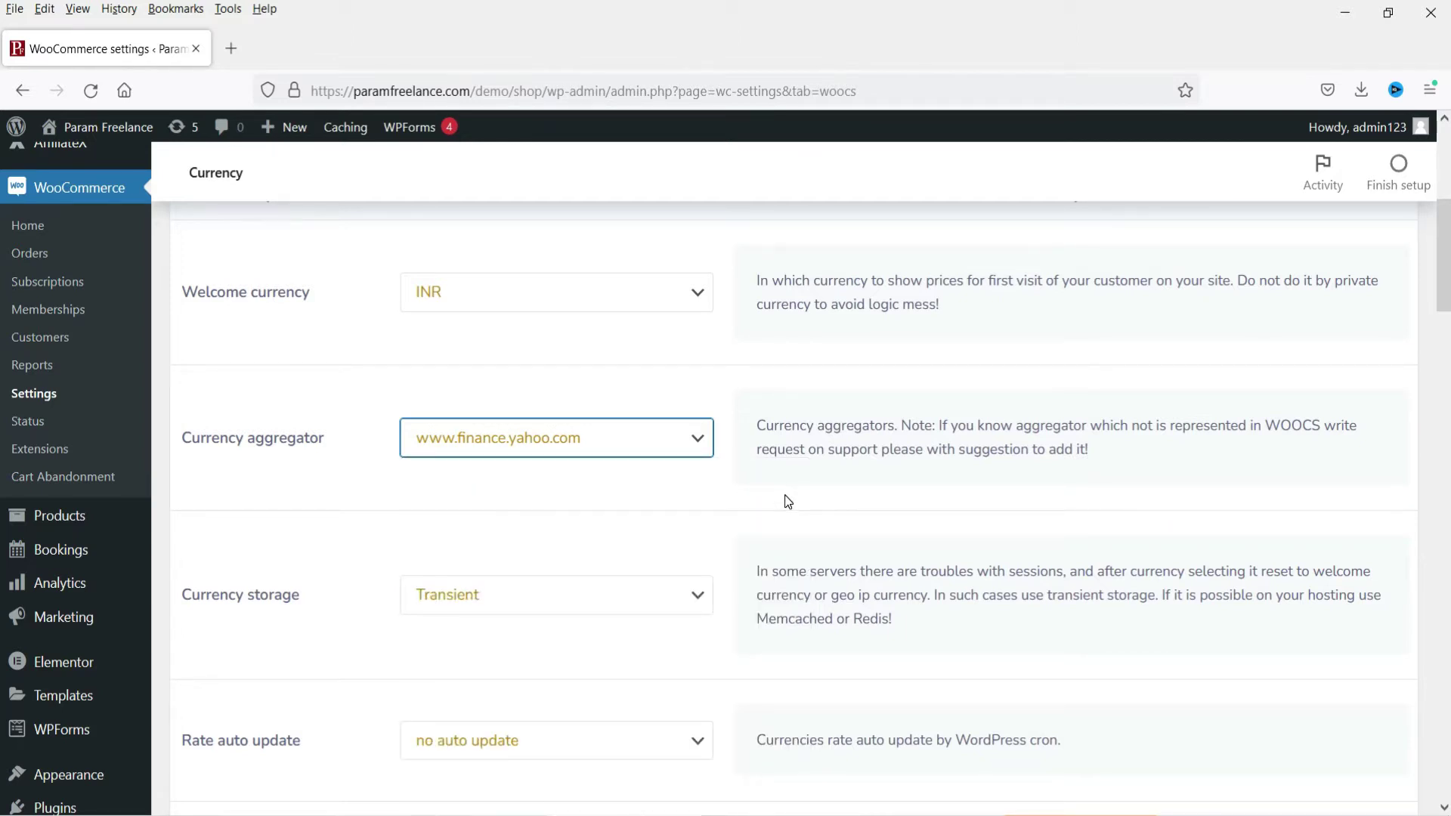
{"action": "left_click", "coordinate": [605, 437]}
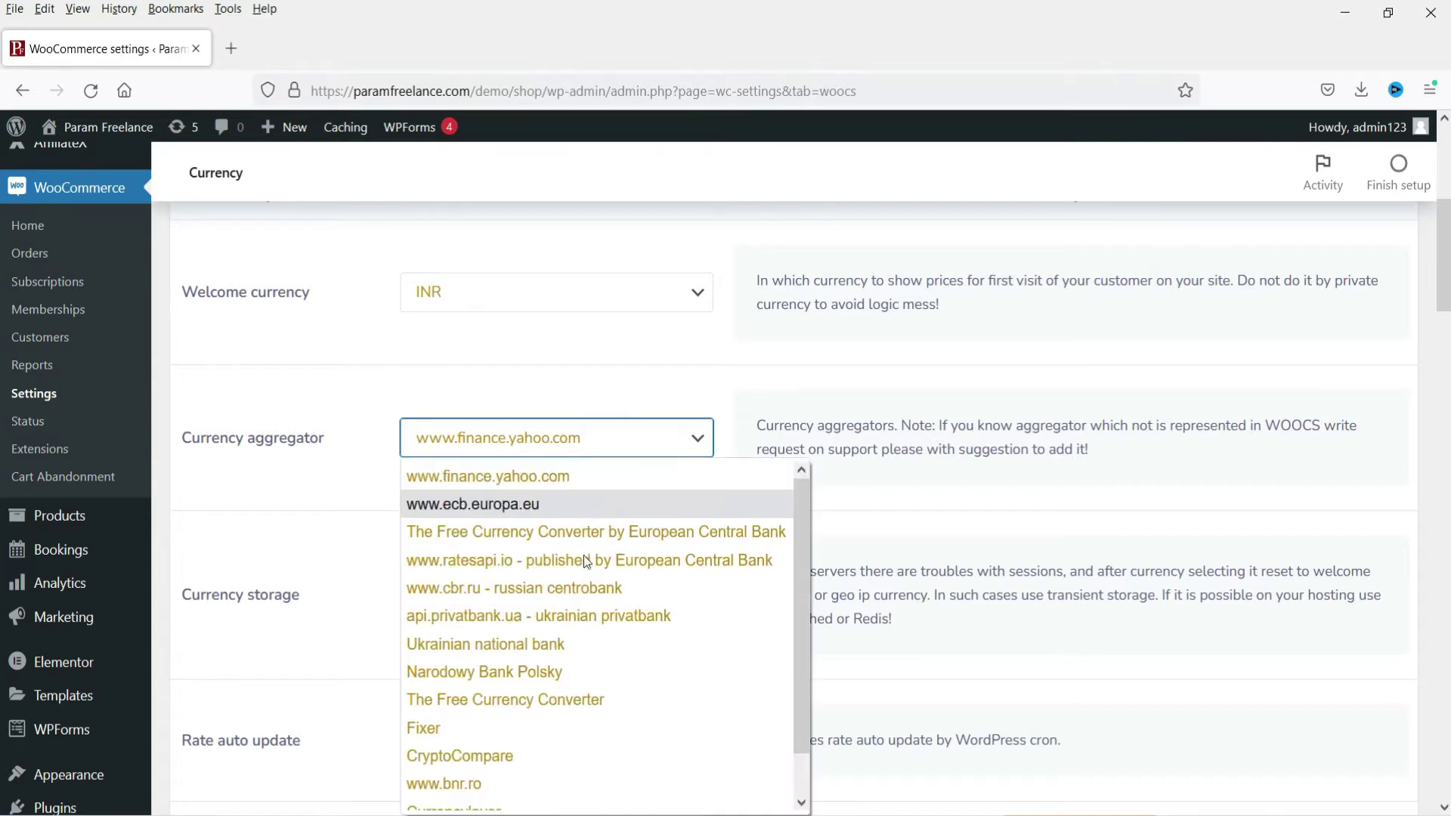
{"action": "left_click", "coordinate": [910, 499]}
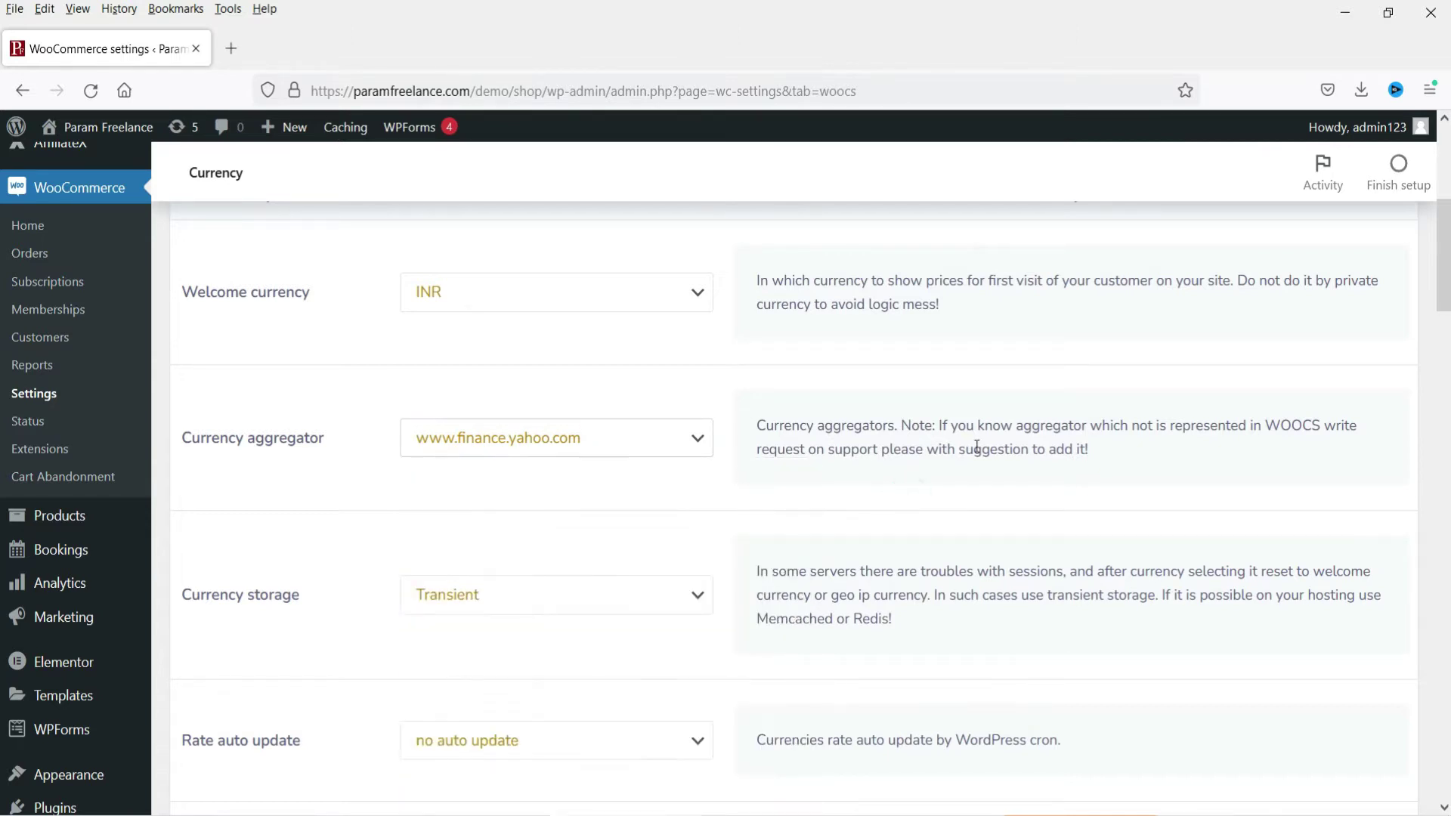
- Review the remaining options, from currency storage and rate auto update through flags, currency symbols and the price info icon
{"action": "scroll", "coordinate": [980, 449], "scroll_direction": "down", "scroll_amount": 4}
{"action": "scroll", "coordinate": [981, 450], "scroll_direction": "down", "scroll_amount": 1}
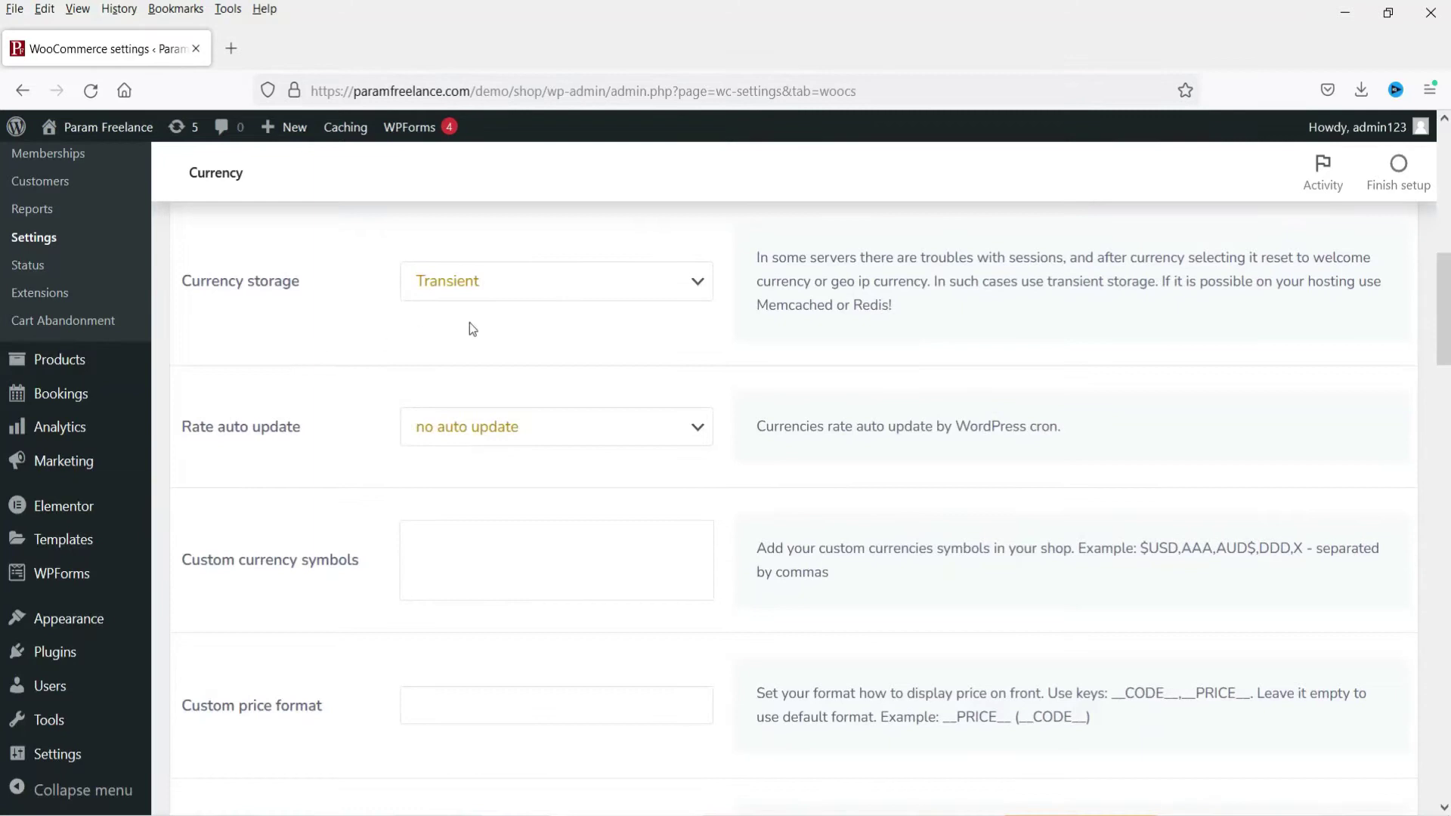
{"action": "scroll", "coordinate": [906, 362], "scroll_direction": "down", "scroll_amount": 10}
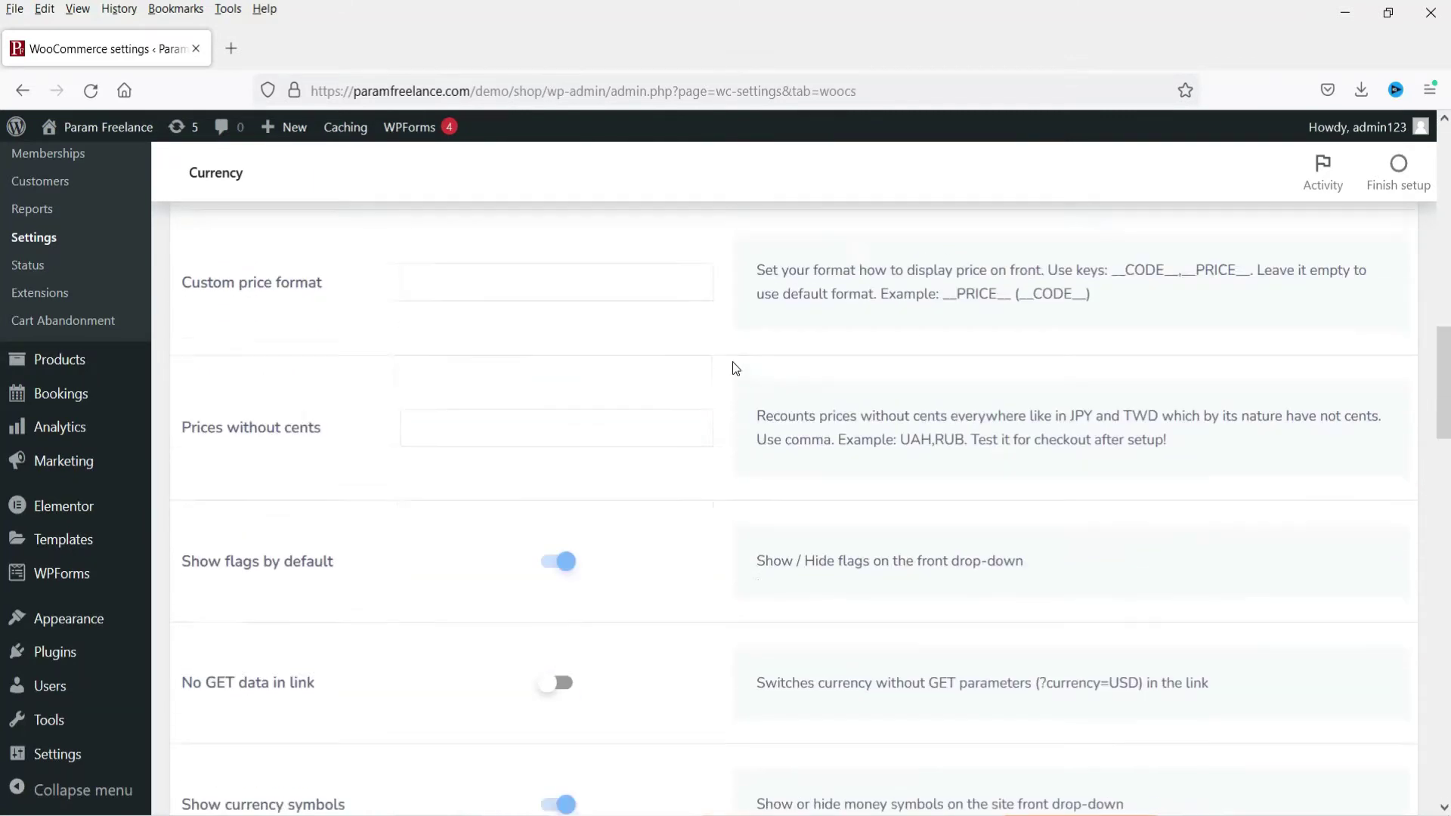
{"action": "scroll", "coordinate": [735, 369], "scroll_direction": "up", "scroll_amount": 2}
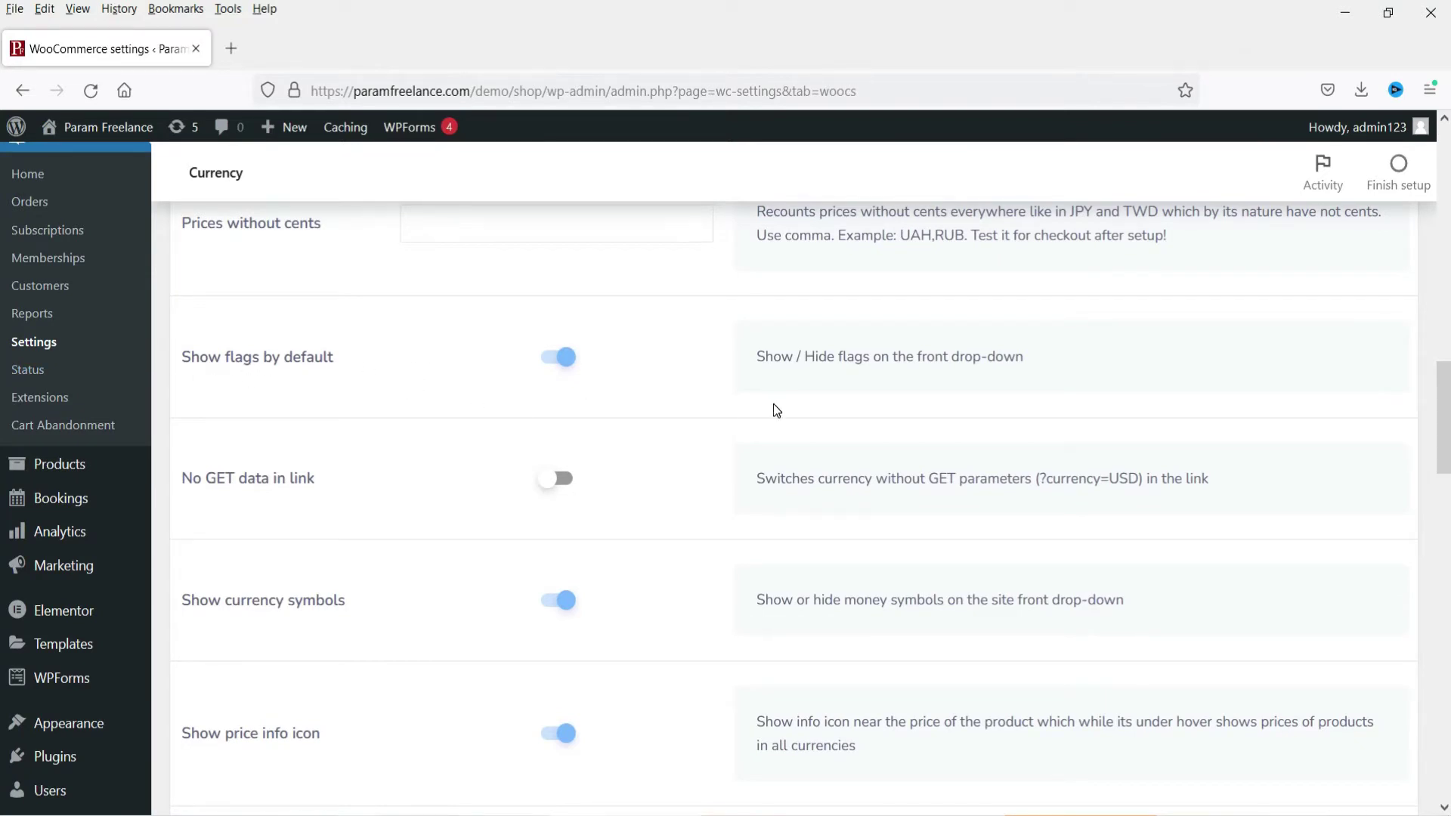
{"action": "scroll", "coordinate": [772, 408], "scroll_direction": "down", "scroll_amount": 2}
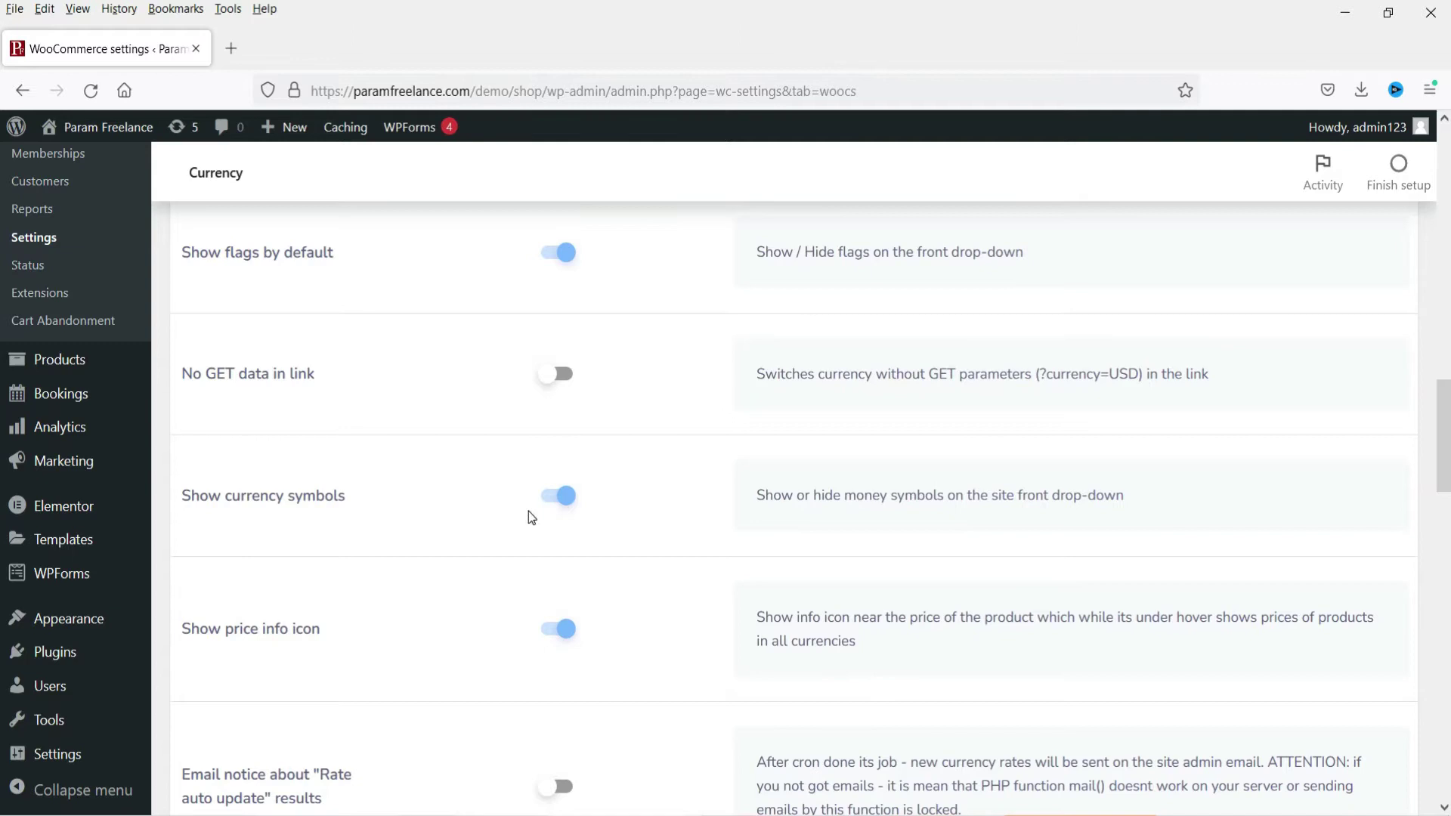
{"action": "scroll", "coordinate": [650, 469], "scroll_direction": "down", "scroll_amount": 4}
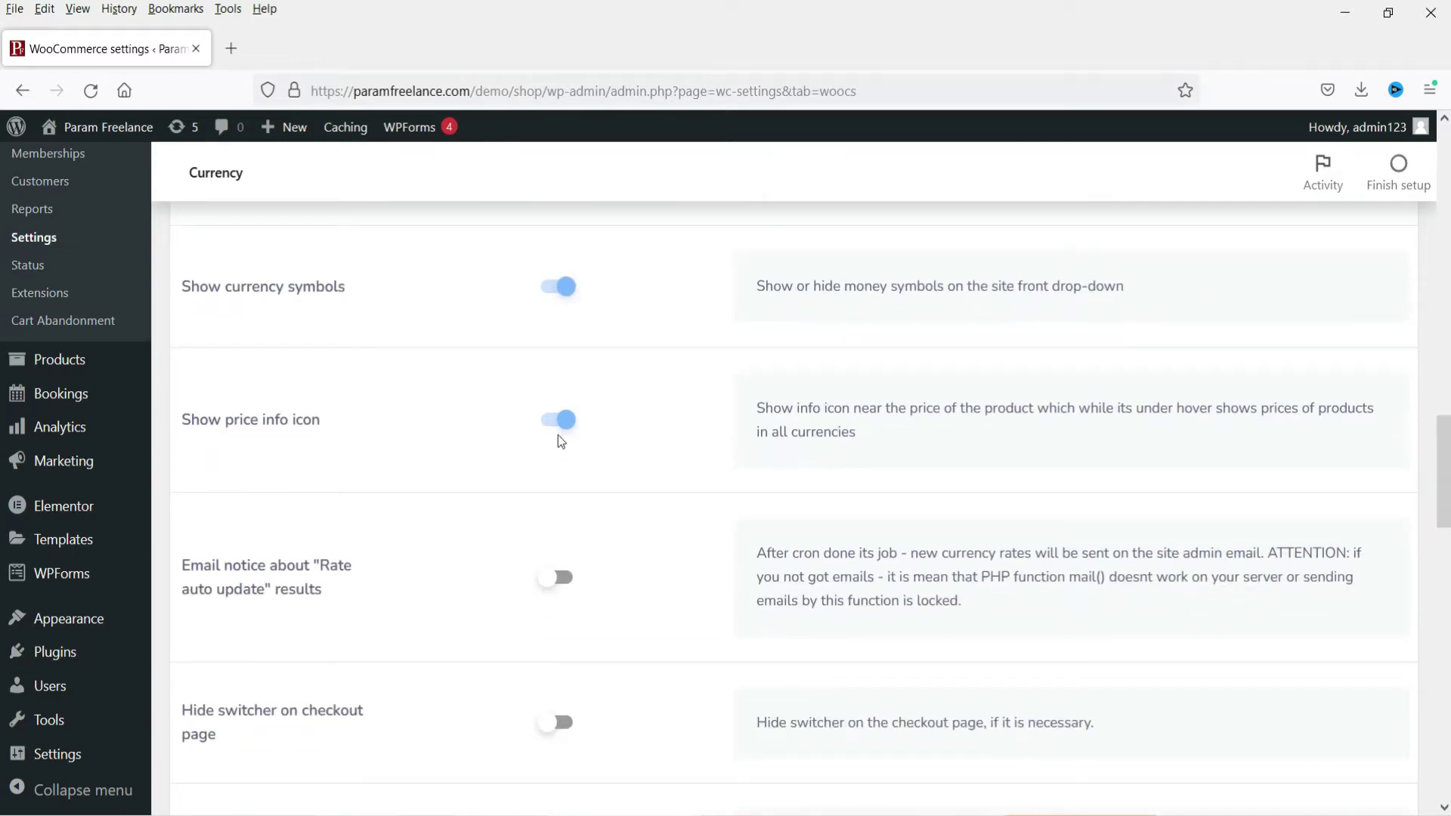
- Review the remaining options, including the rate update email notice, checkout page switcher, approximate prices, cache plugin support and prices preloader
{"action": "scroll", "coordinate": [737, 458], "scroll_direction": "down", "scroll_amount": 3}
{"action": "scroll", "coordinate": [738, 459], "scroll_direction": "down", "scroll_amount": 8}
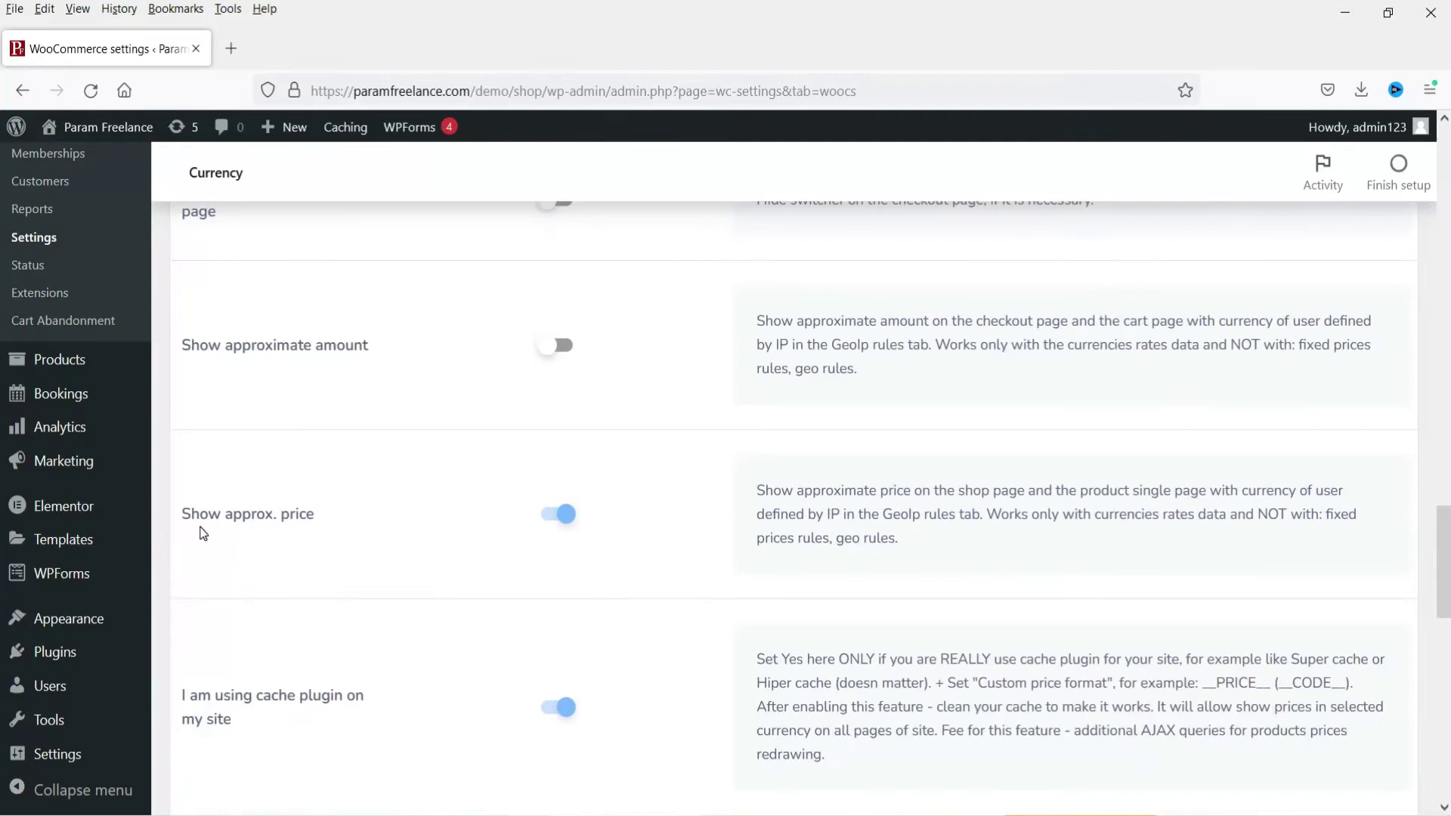
{"action": "scroll", "coordinate": [787, 481], "scroll_direction": "down", "scroll_amount": 6}
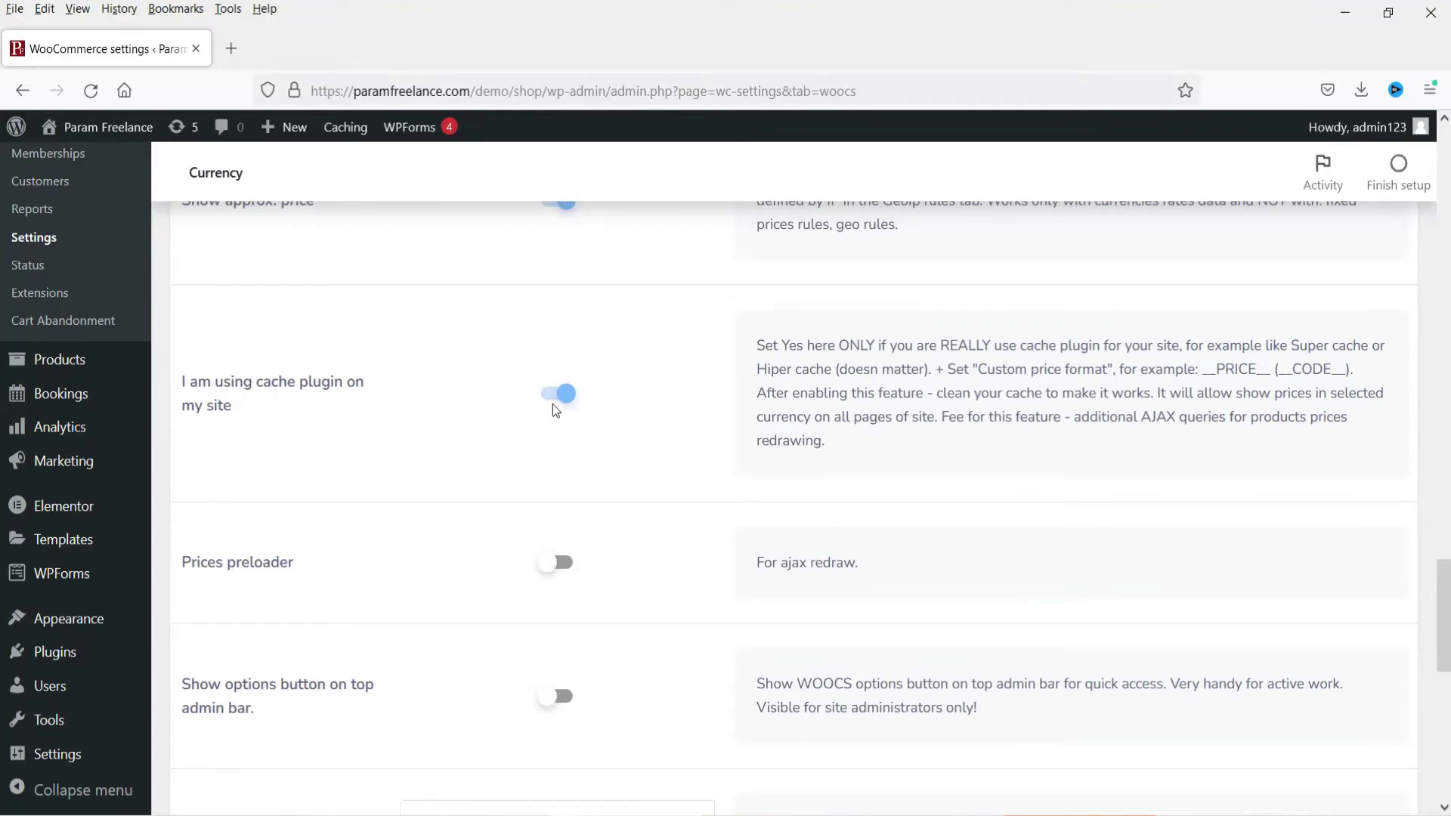
{"action": "scroll", "coordinate": [777, 424], "scroll_direction": "down", "scroll_amount": 4}
- Examine the currency switcher's Advanced settings, from Is multiple allowed and the individual fixed price rules through Statistic and Payments rules
{"action": "scroll", "coordinate": [777, 424], "scroll_direction": "up", "scroll_amount": 20}
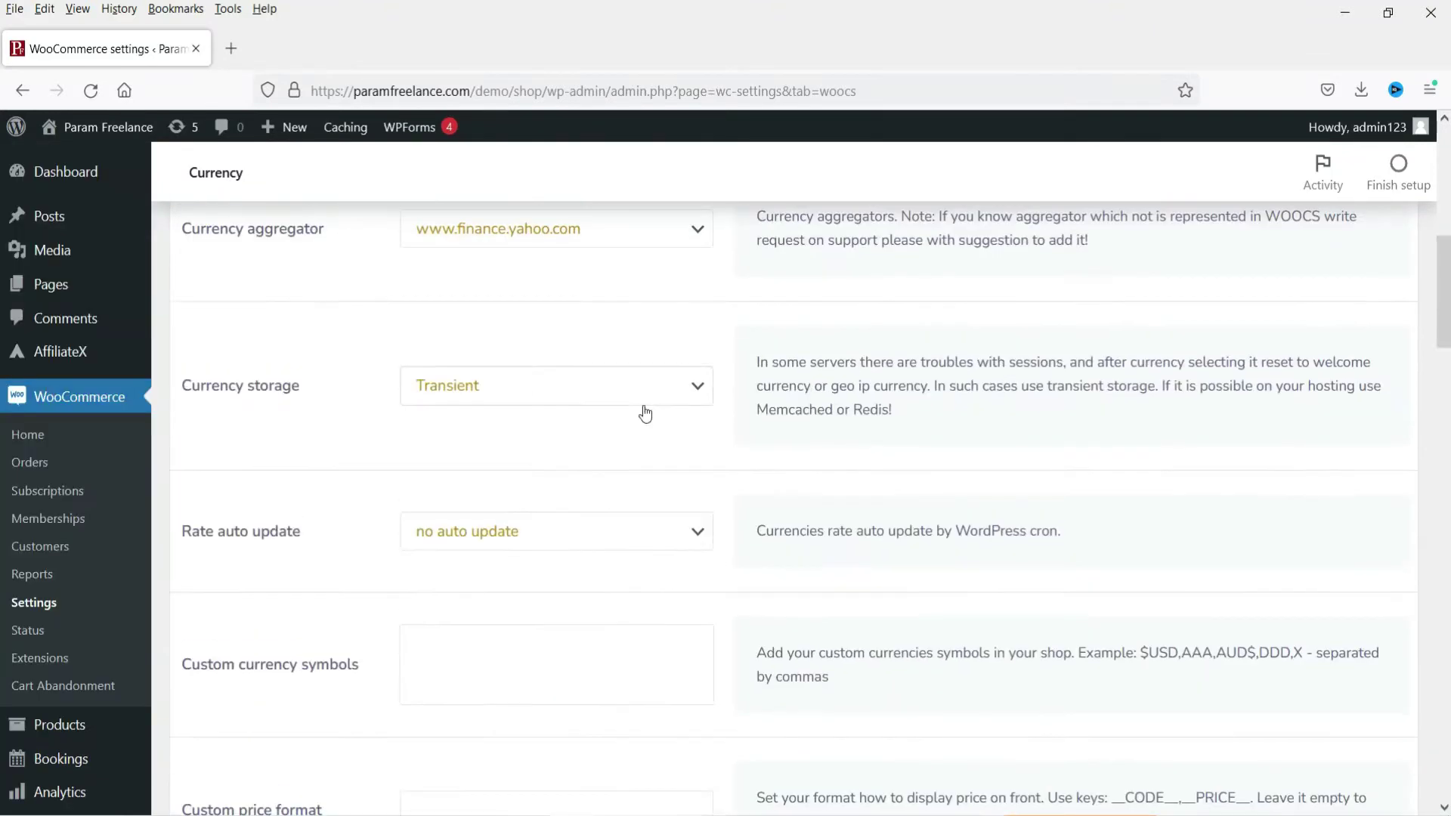
{"action": "scroll", "coordinate": [638, 420], "scroll_direction": "up", "scroll_amount": 7}
{"action": "left_click", "coordinate": [643, 451]}
{"action": "scroll", "coordinate": [755, 408], "scroll_direction": "down", "scroll_amount": 2}
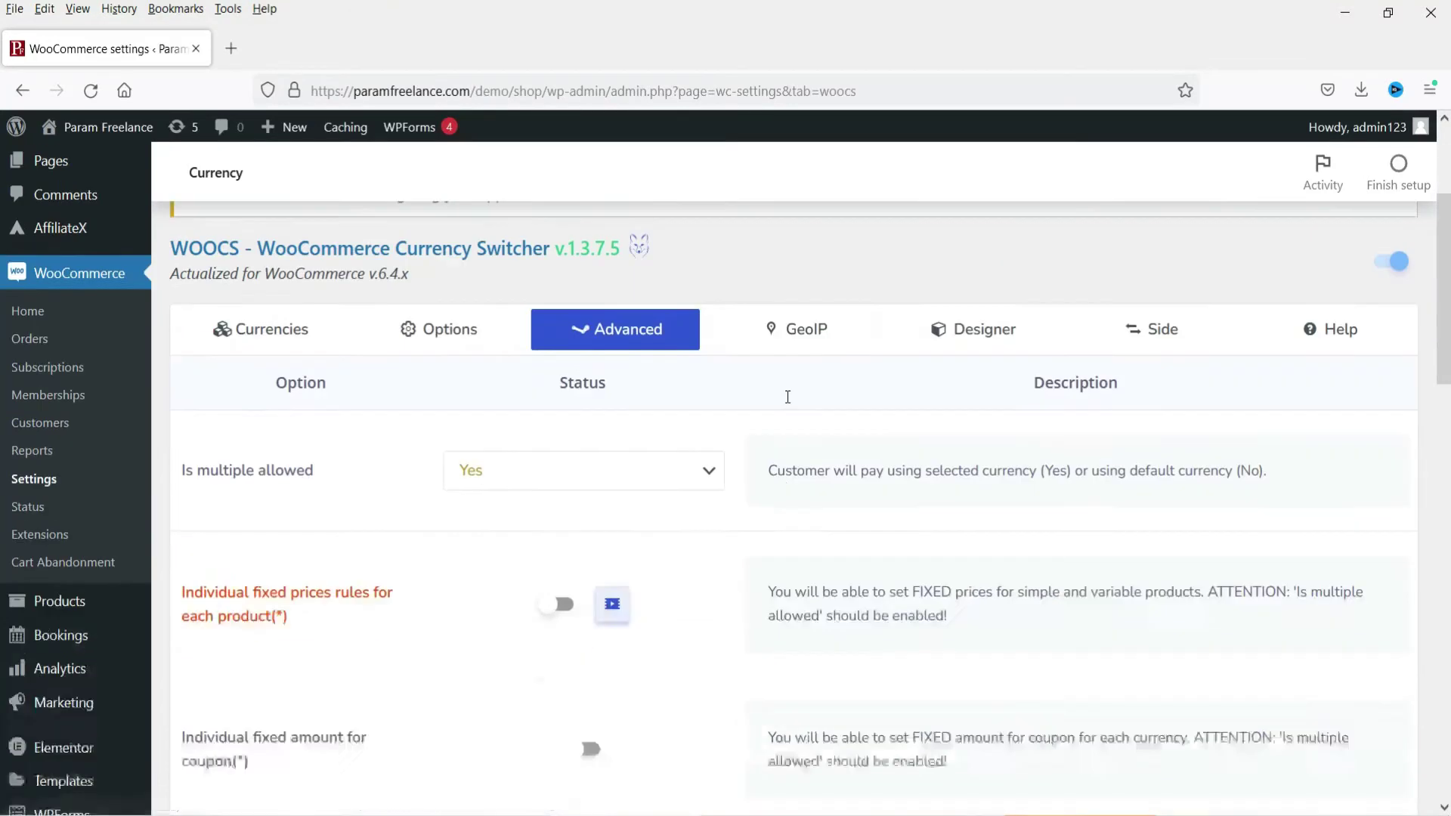
{"action": "scroll", "coordinate": [788, 396], "scroll_direction": "down", "scroll_amount": 1}
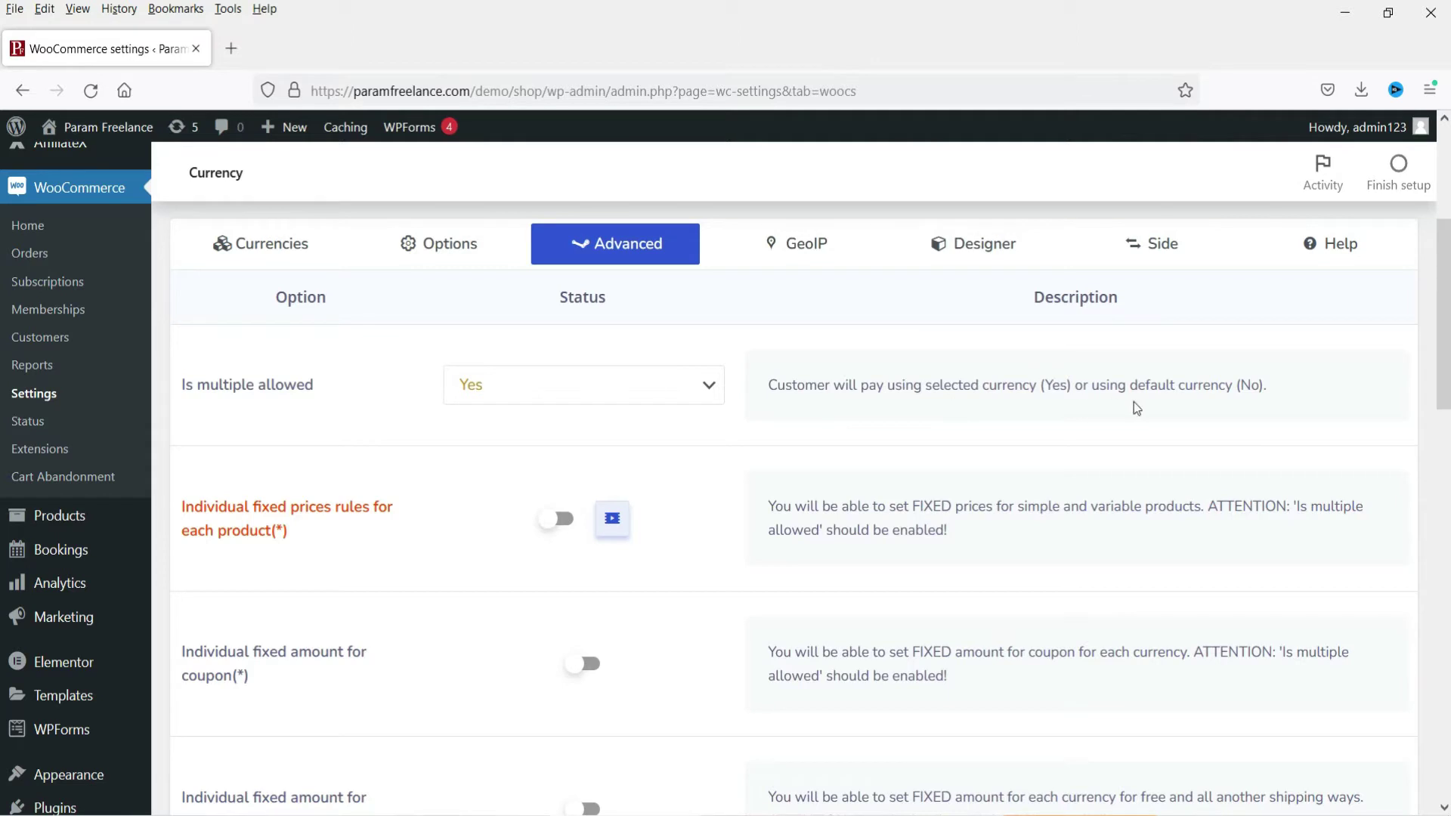
{"action": "scroll", "coordinate": [287, 541], "scroll_direction": "down", "scroll_amount": 1}
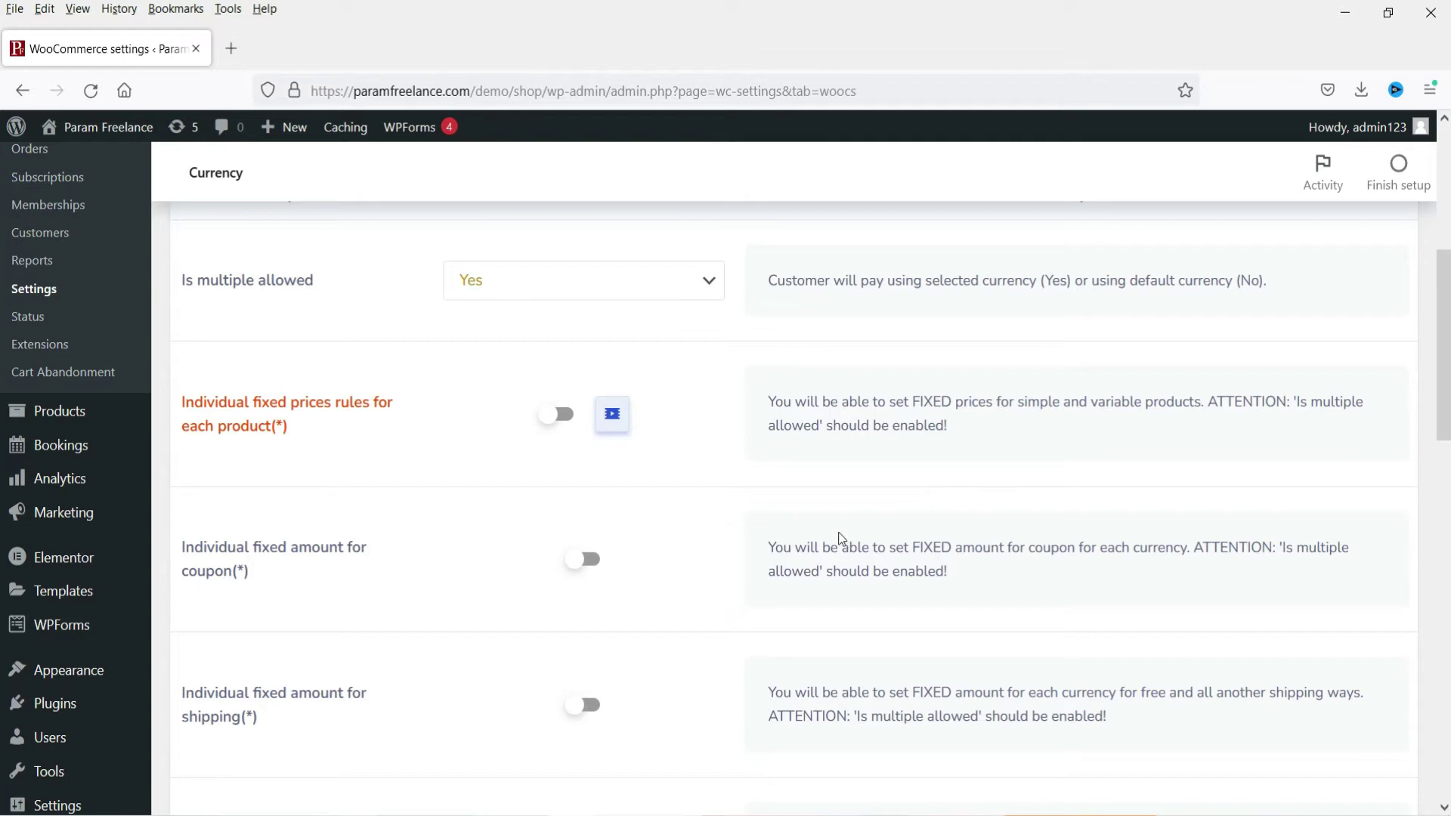
{"action": "scroll", "coordinate": [828, 476], "scroll_direction": "down", "scroll_amount": 2}
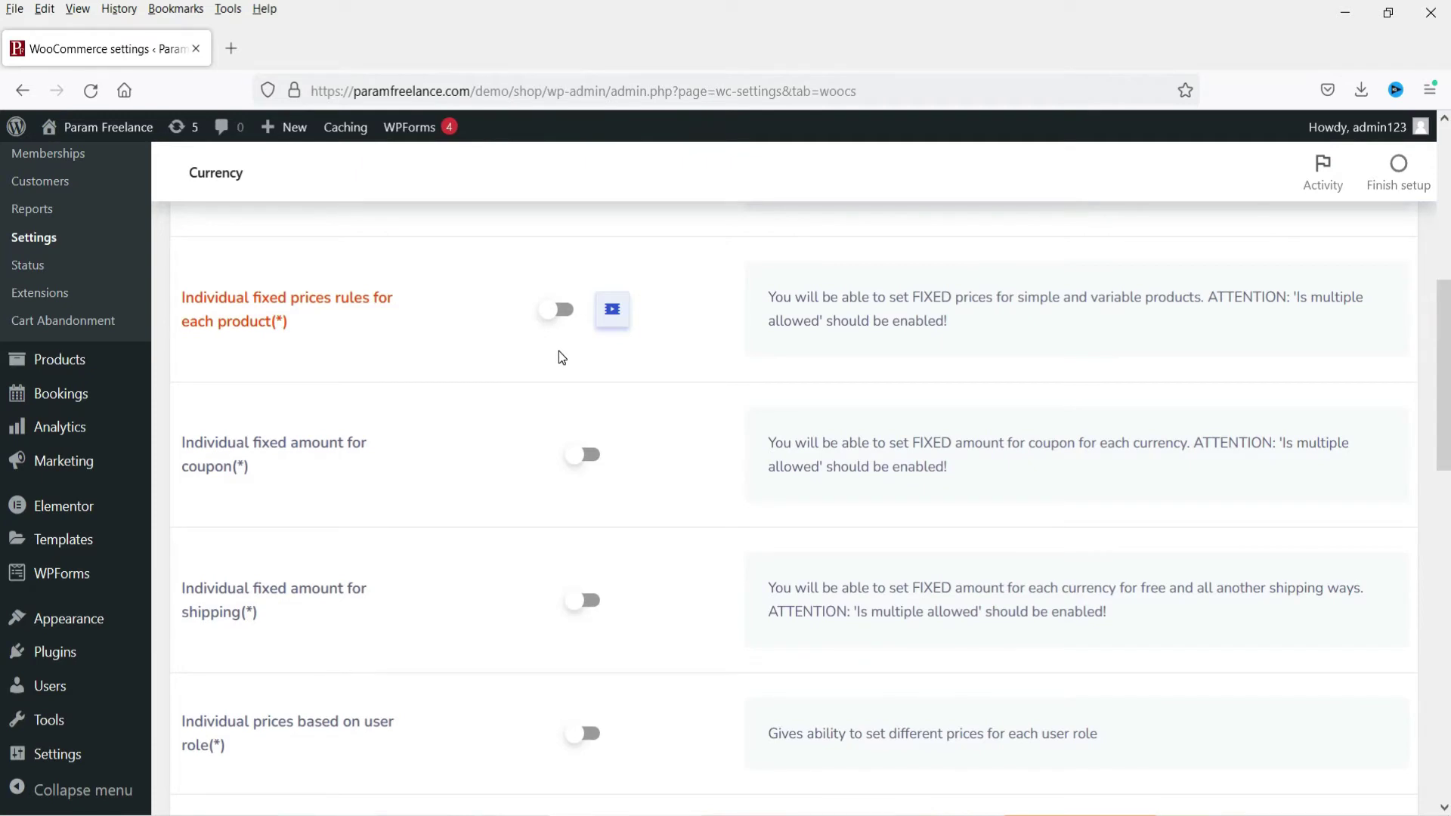
{"action": "scroll", "coordinate": [529, 403], "scroll_direction": "down", "scroll_amount": 5}
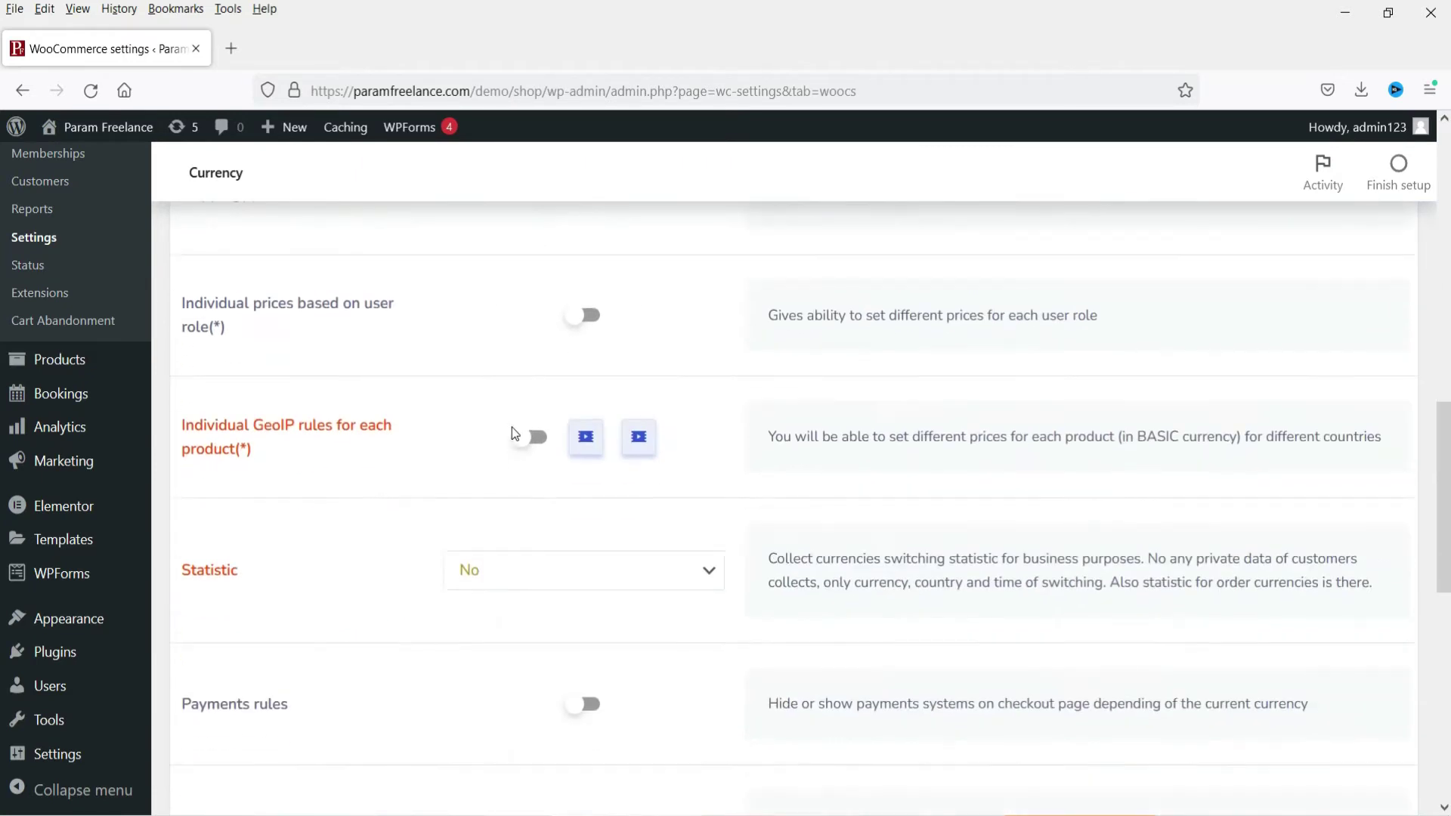
{"action": "scroll", "coordinate": [377, 424], "scroll_direction": "down", "scroll_amount": 3}
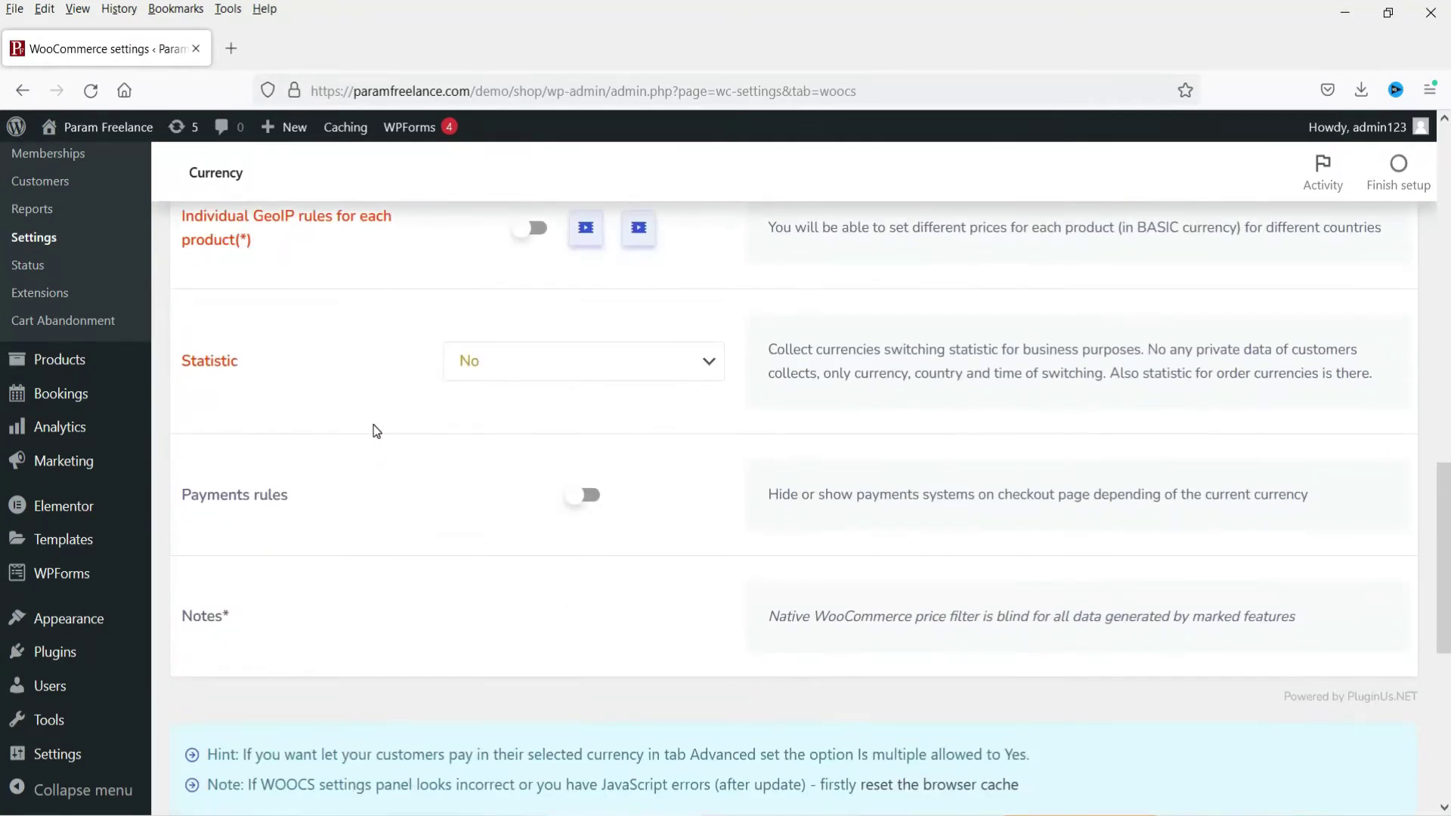
{"action": "scroll", "coordinate": [349, 522], "scroll_direction": "up", "scroll_amount": 10}
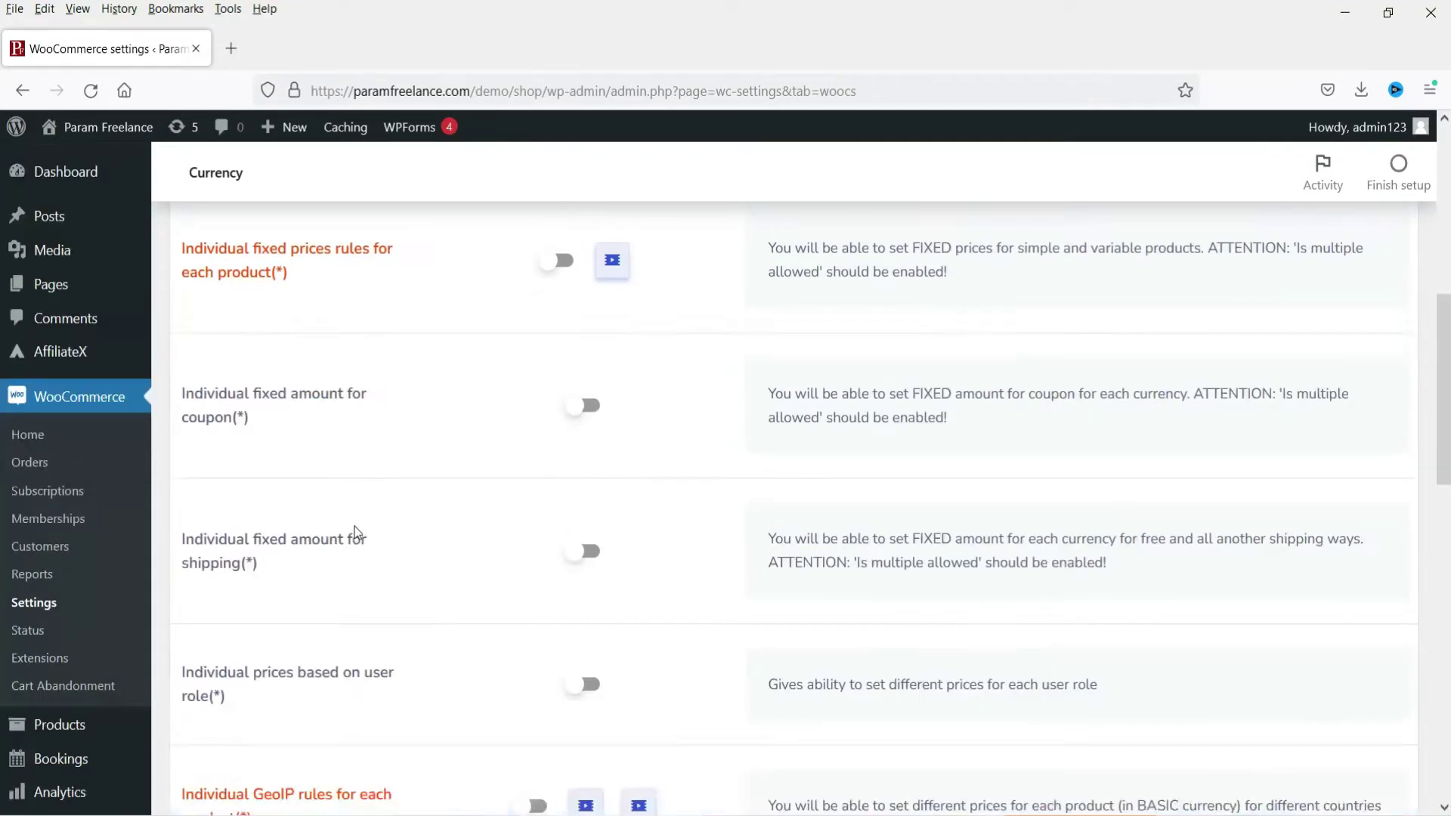
{"action": "scroll", "coordinate": [793, 435], "scroll_direction": "down", "scroll_amount": 3}
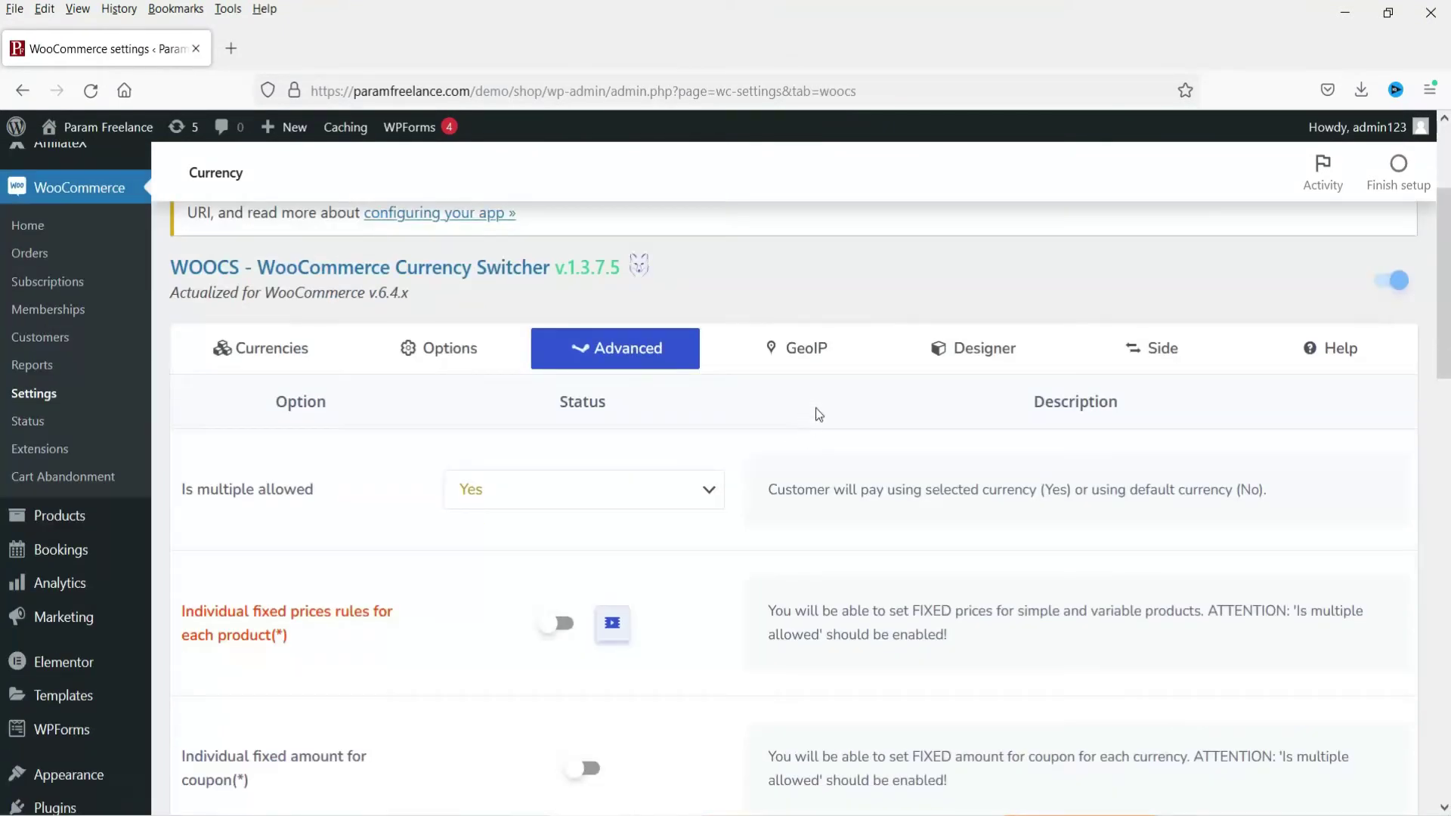
- Look through the currency switcher's GeoIP rules, Smart Designer and Side switcher settings
{"action": "left_click", "coordinate": [803, 354]}
{"action": "scroll", "coordinate": [471, 536], "scroll_direction": "down", "scroll_amount": 1}
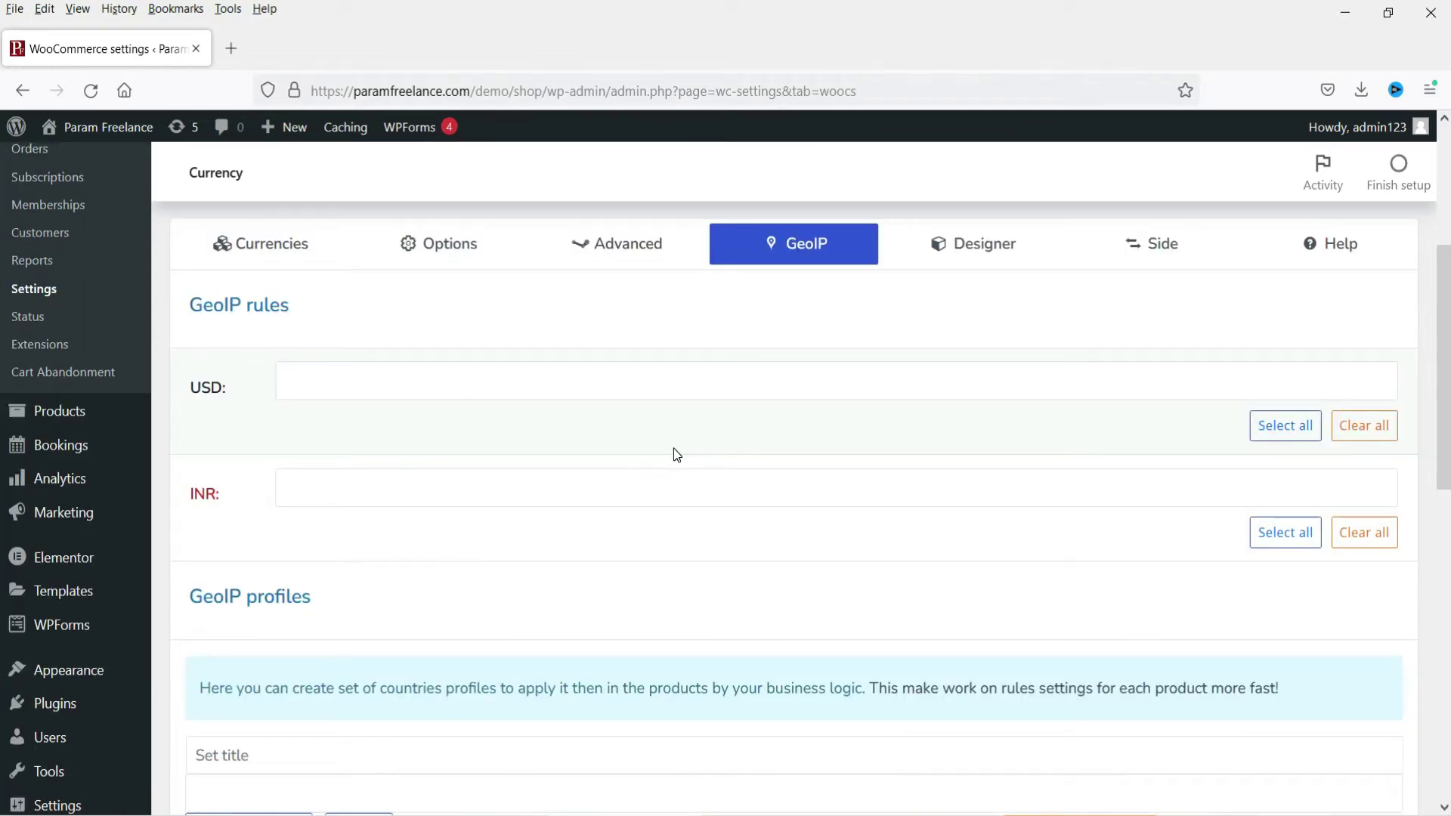
{"action": "left_click", "coordinate": [949, 252]}
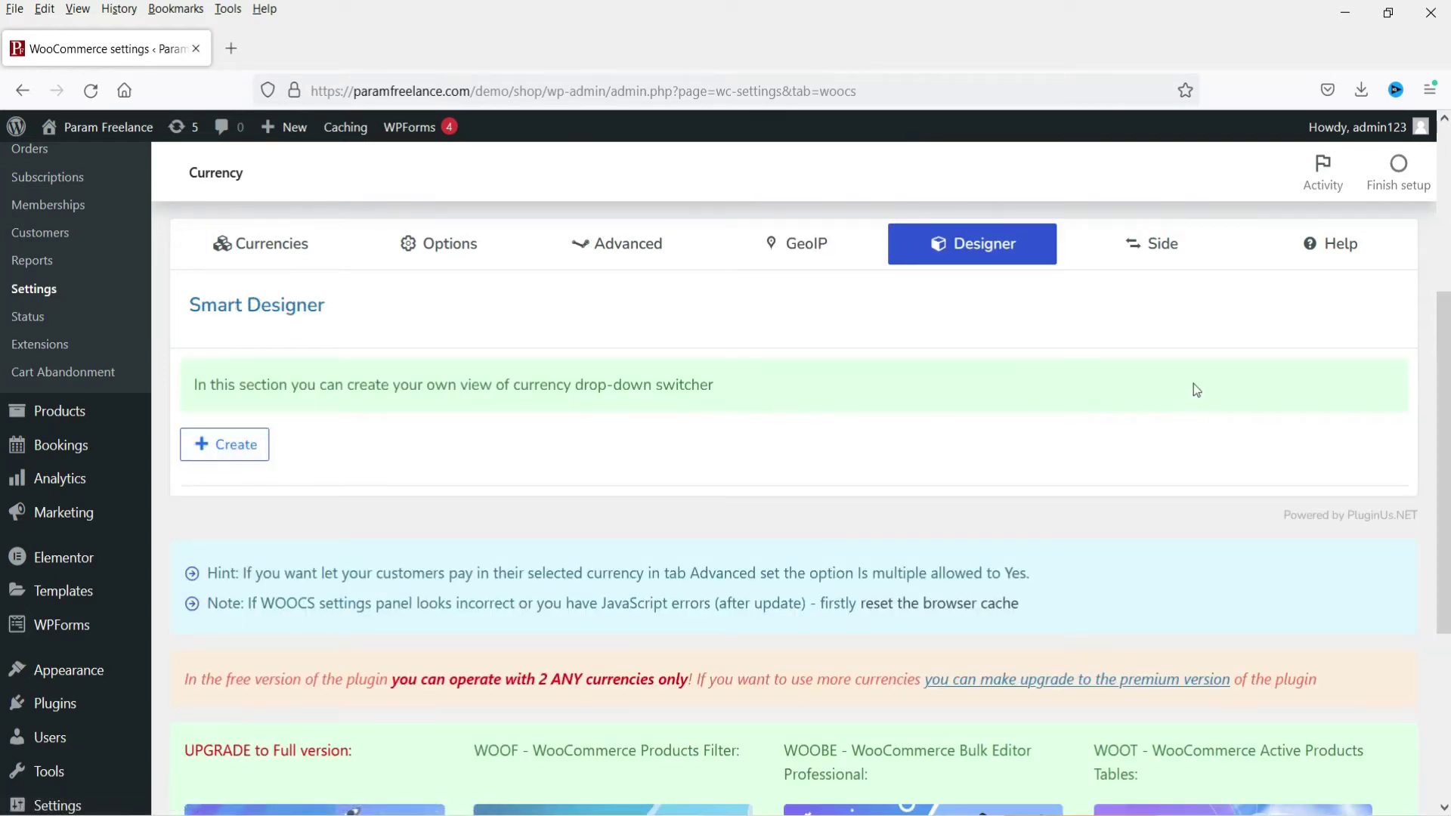
{"action": "left_click", "coordinate": [1150, 248]}
{"action": "scroll", "coordinate": [760, 436], "scroll_direction": "down", "scroll_amount": 2}
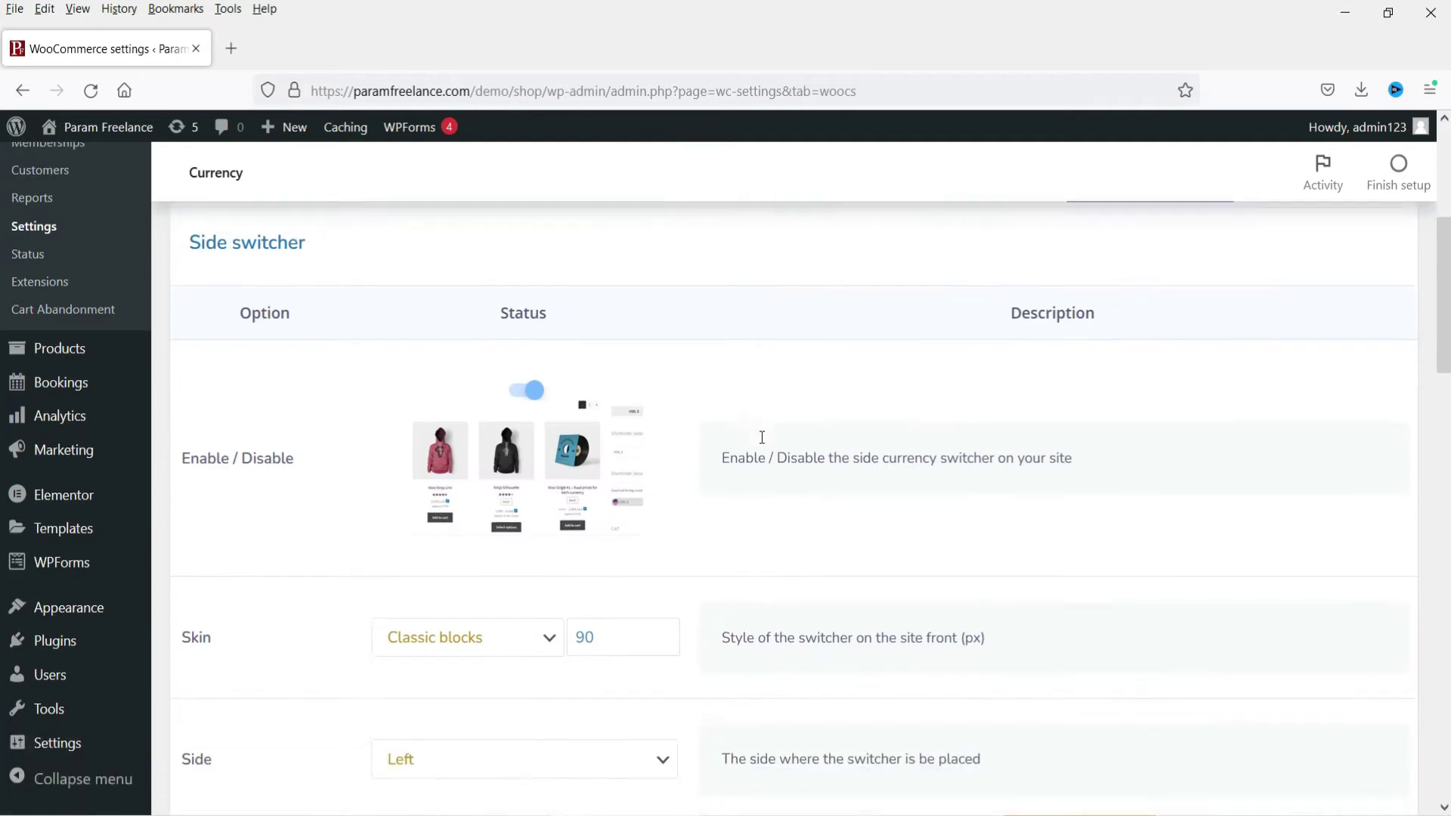
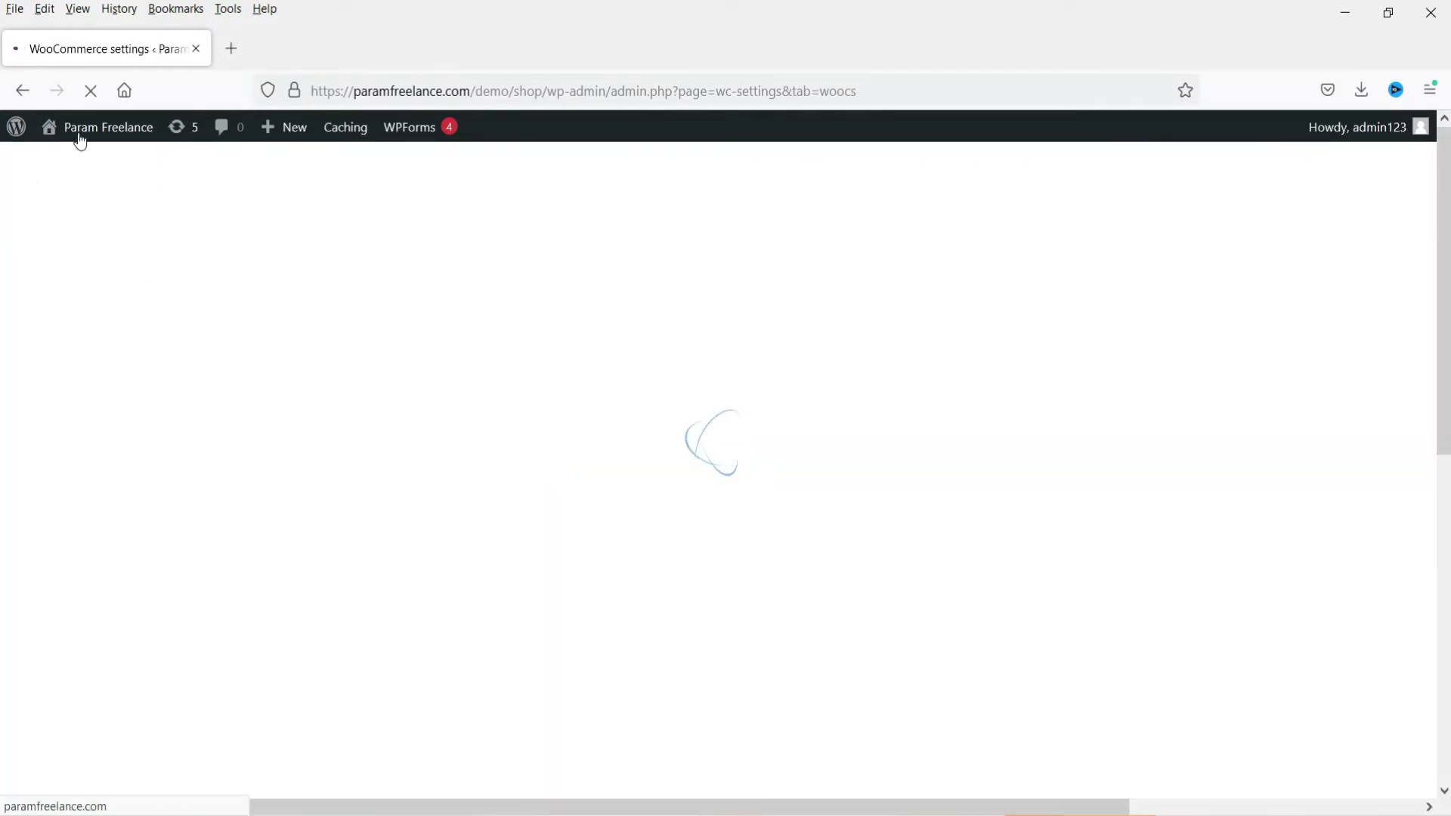
- Open the store's front end in a new browser tab and go to its All Products page
{"action": "mouse_move", "coordinate": [81, 143]}
{"action": "right_click", "coordinate": [71, 167]}
{"action": "left_click", "coordinate": [143, 185]}
{"action": "left_click", "coordinate": [298, 49]}
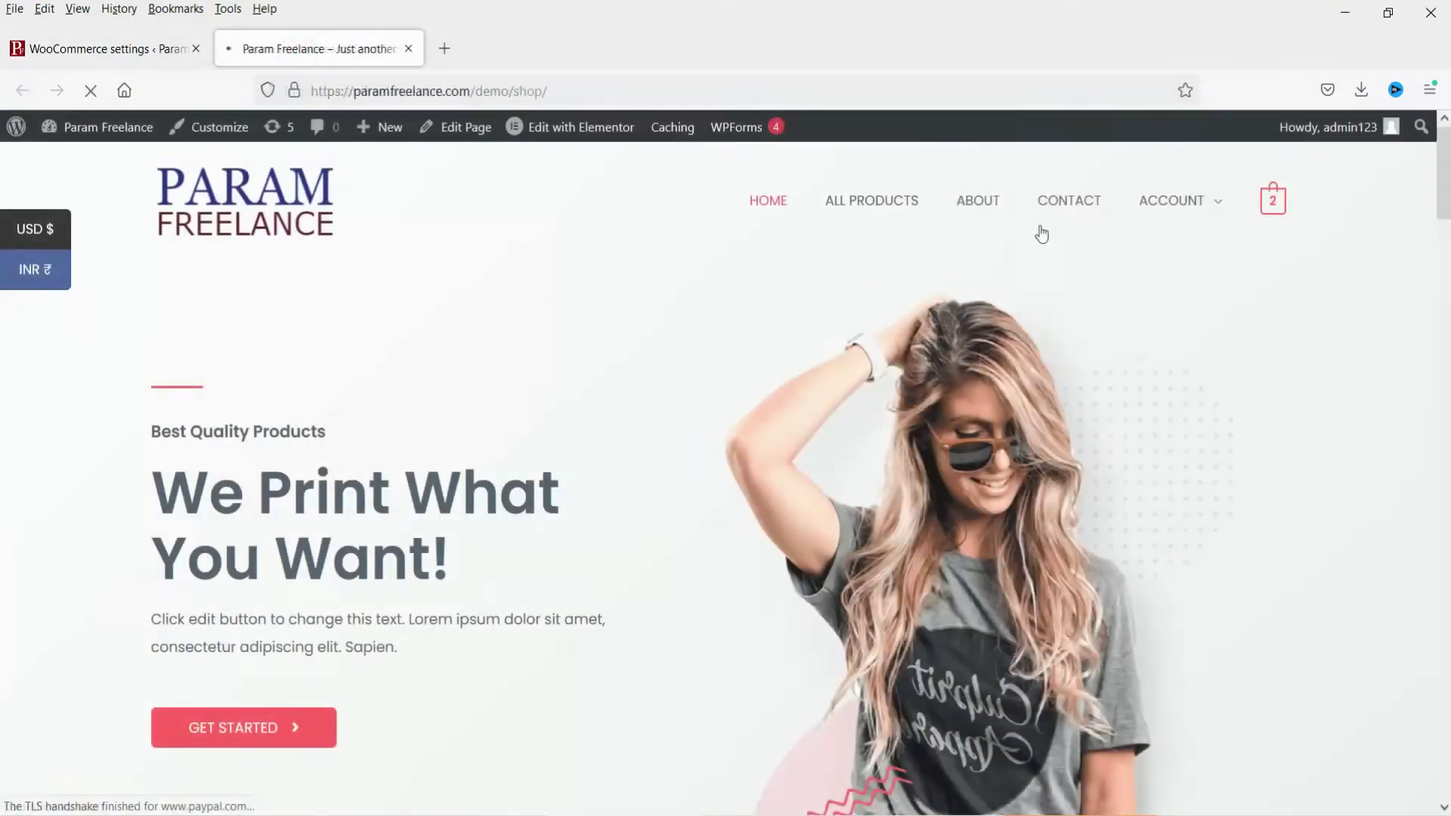
{"action": "left_click", "coordinate": [874, 195]}
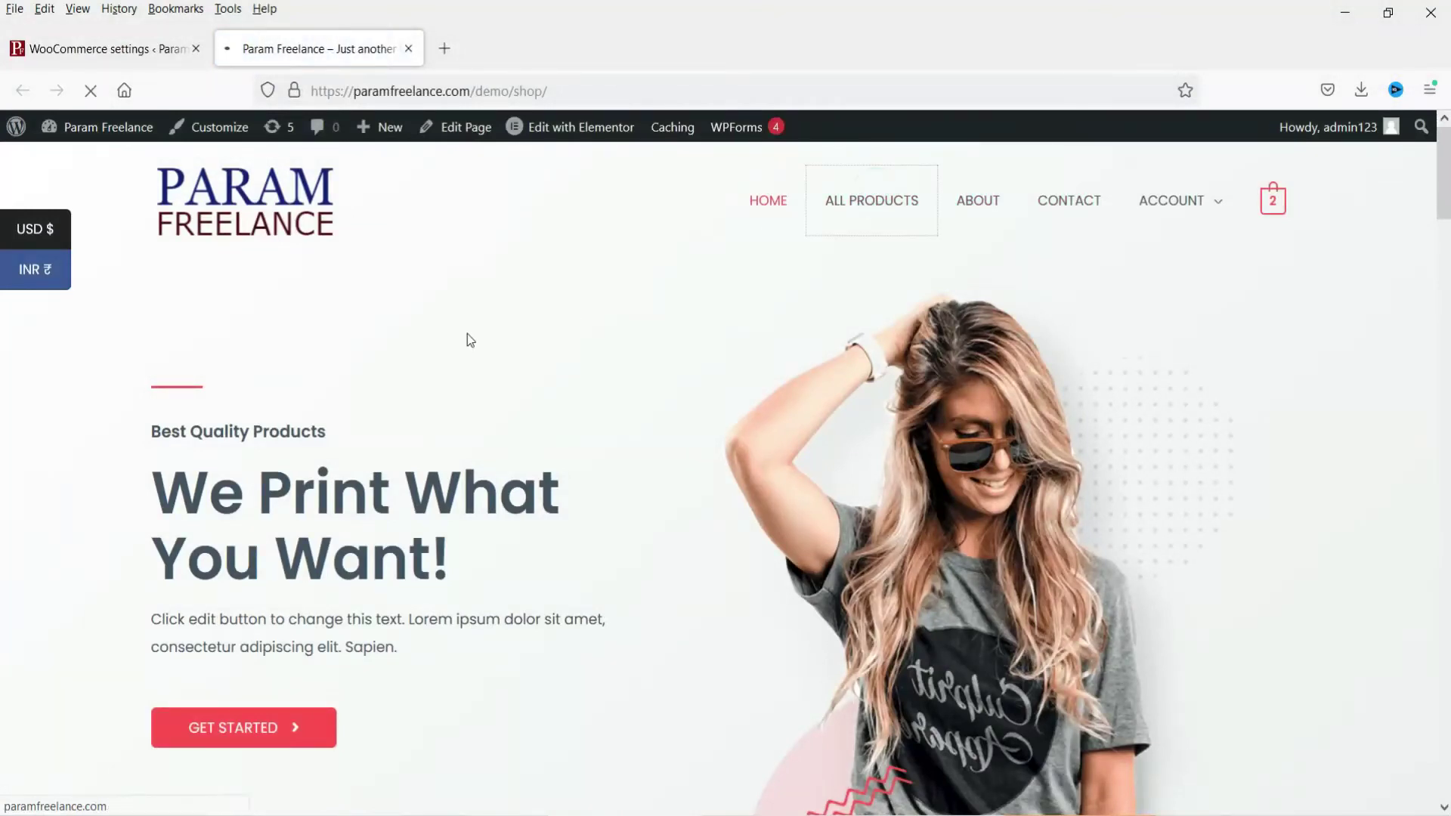
- Inspect the product prices on the Shop page and the info icons showing each price in the other currency
{"action": "scroll", "coordinate": [1237, 505], "scroll_direction": "down", "scroll_amount": 4}
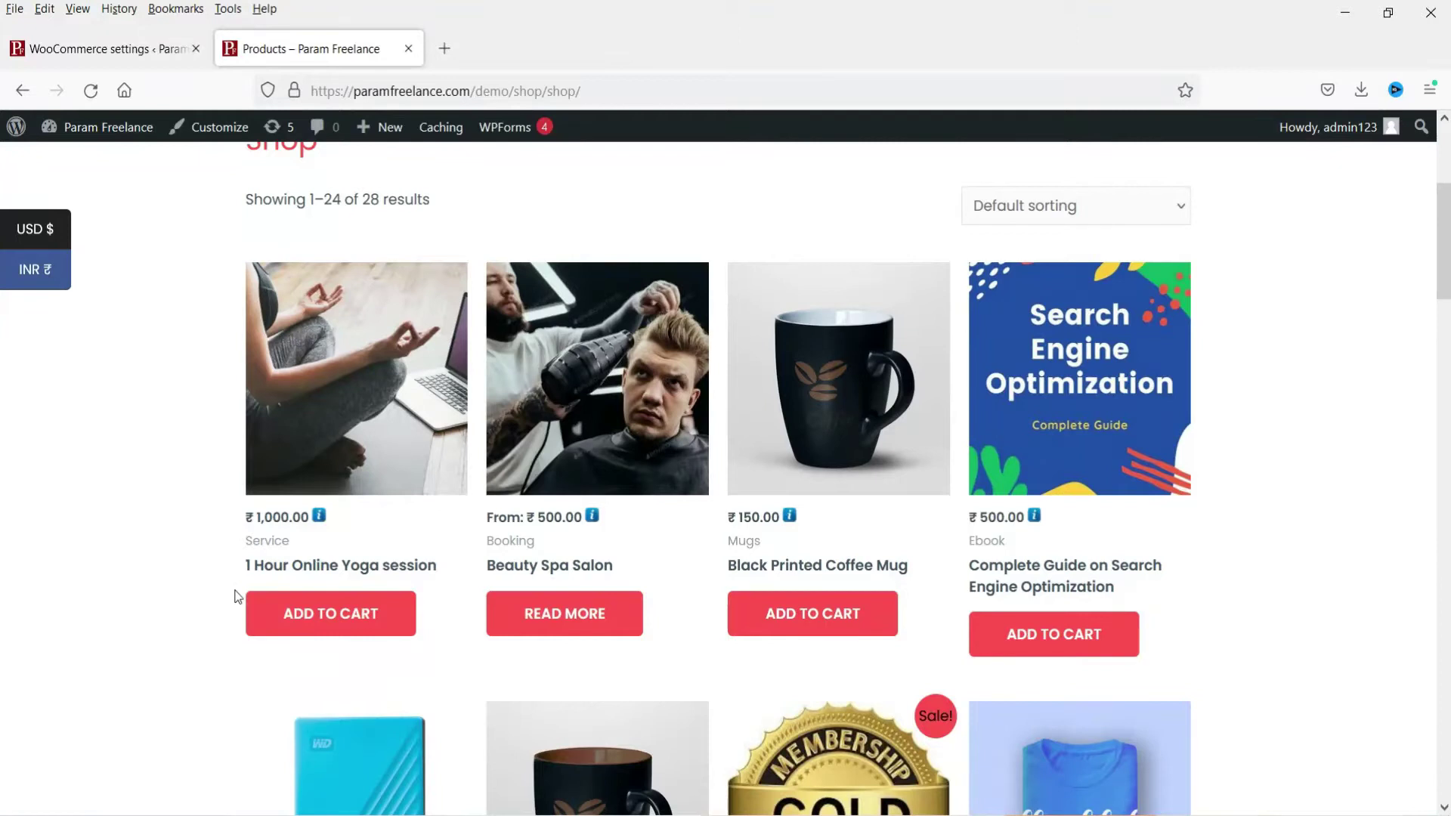
{"action": "left_click_drag", "start_coordinate": [257, 516], "coordinate": [300, 518]}
{"action": "left_click", "coordinate": [265, 543]}
{"action": "mouse_move", "coordinate": [319, 520]}
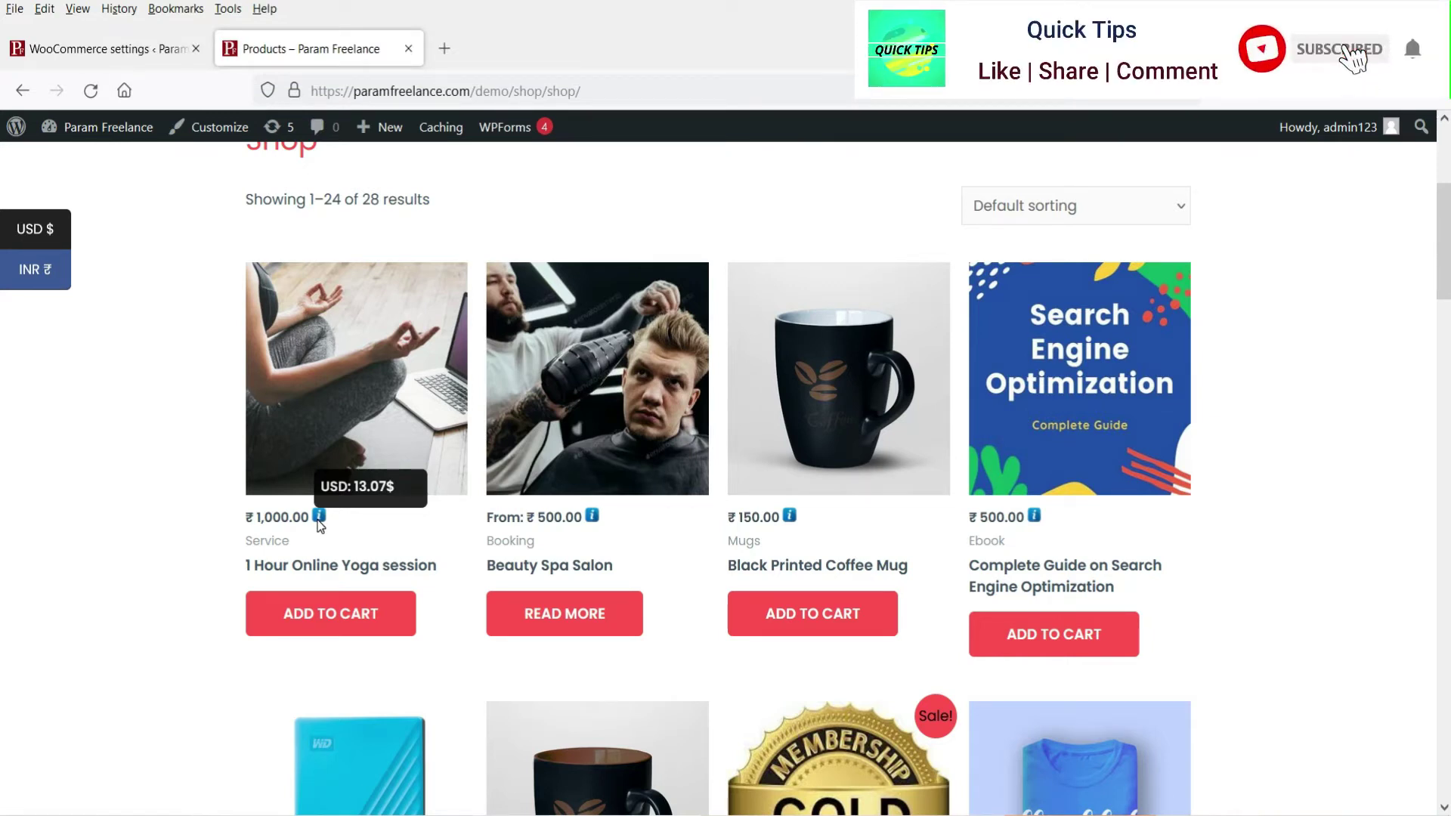
{"action": "mouse_move", "coordinate": [593, 518]}
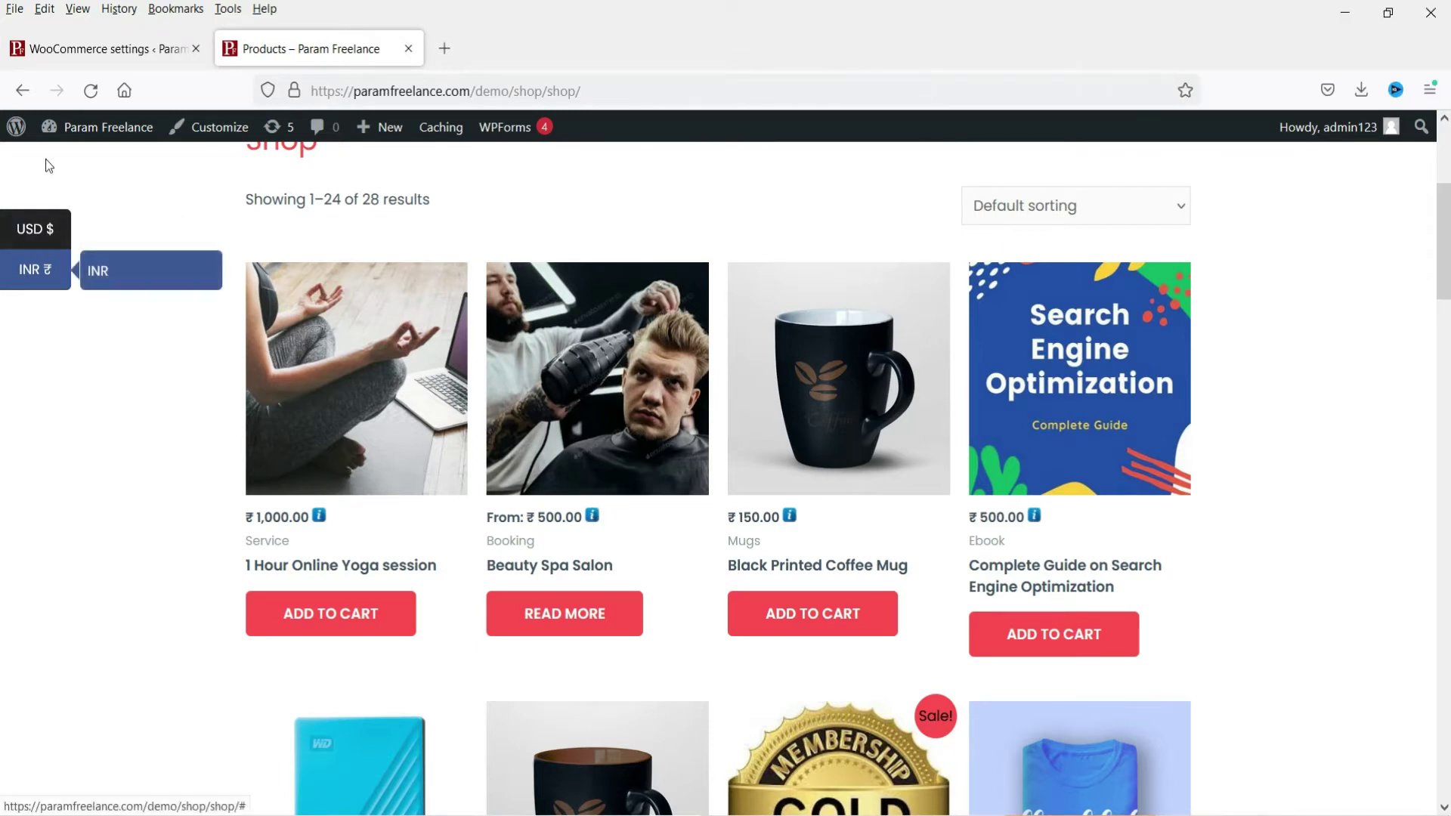
- Disable the side currency switcher, save the settings and check the reloaded Shop page
{"action": "left_click", "coordinate": [114, 48]}
{"action": "scroll", "coordinate": [977, 476], "scroll_direction": "down", "scroll_amount": 5}
{"action": "scroll", "coordinate": [977, 476], "scroll_direction": "up", "scroll_amount": 5}
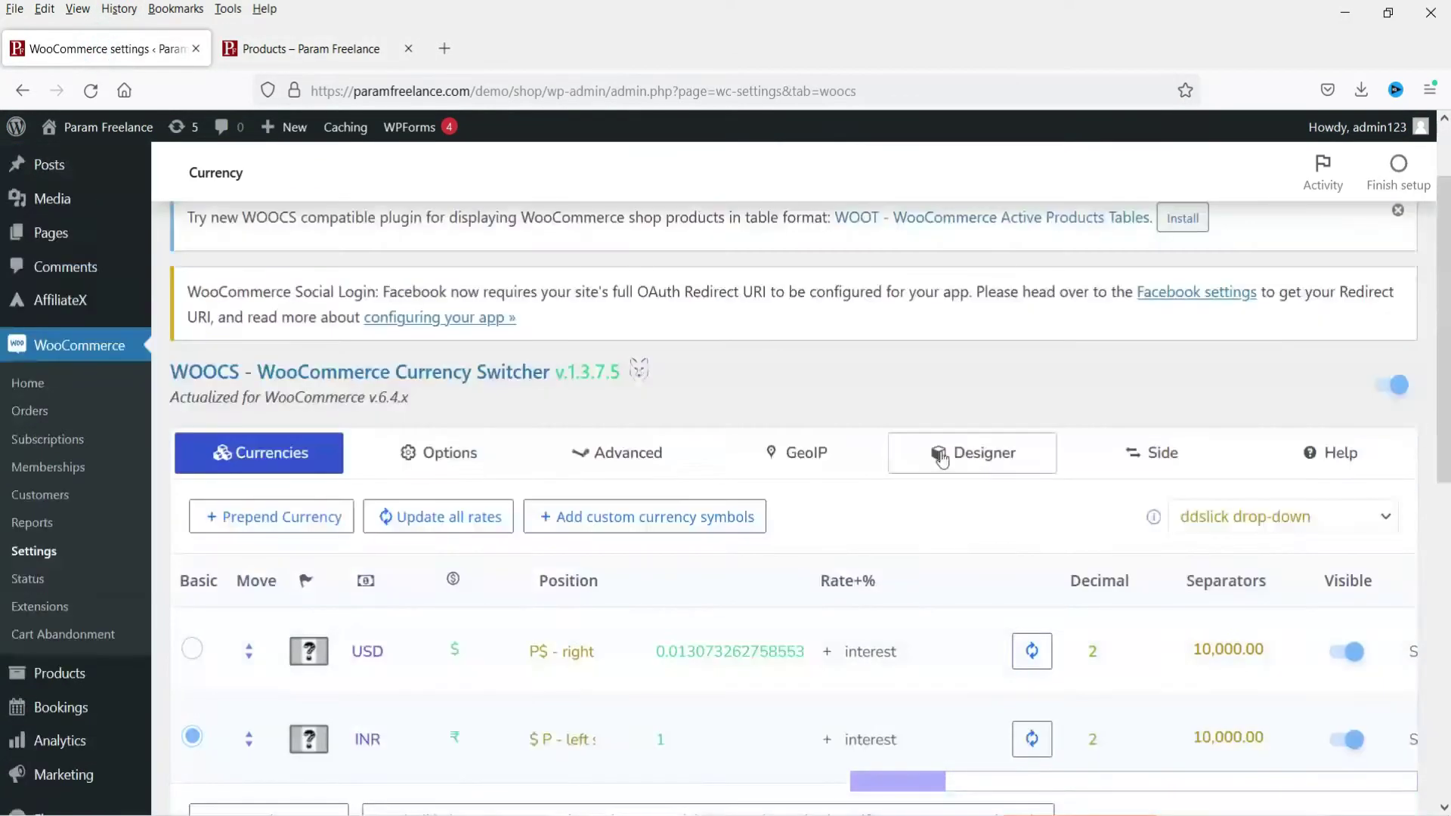
{"action": "left_click", "coordinate": [1149, 455]}
{"action": "scroll", "coordinate": [1042, 480], "scroll_direction": "down", "scroll_amount": 3}
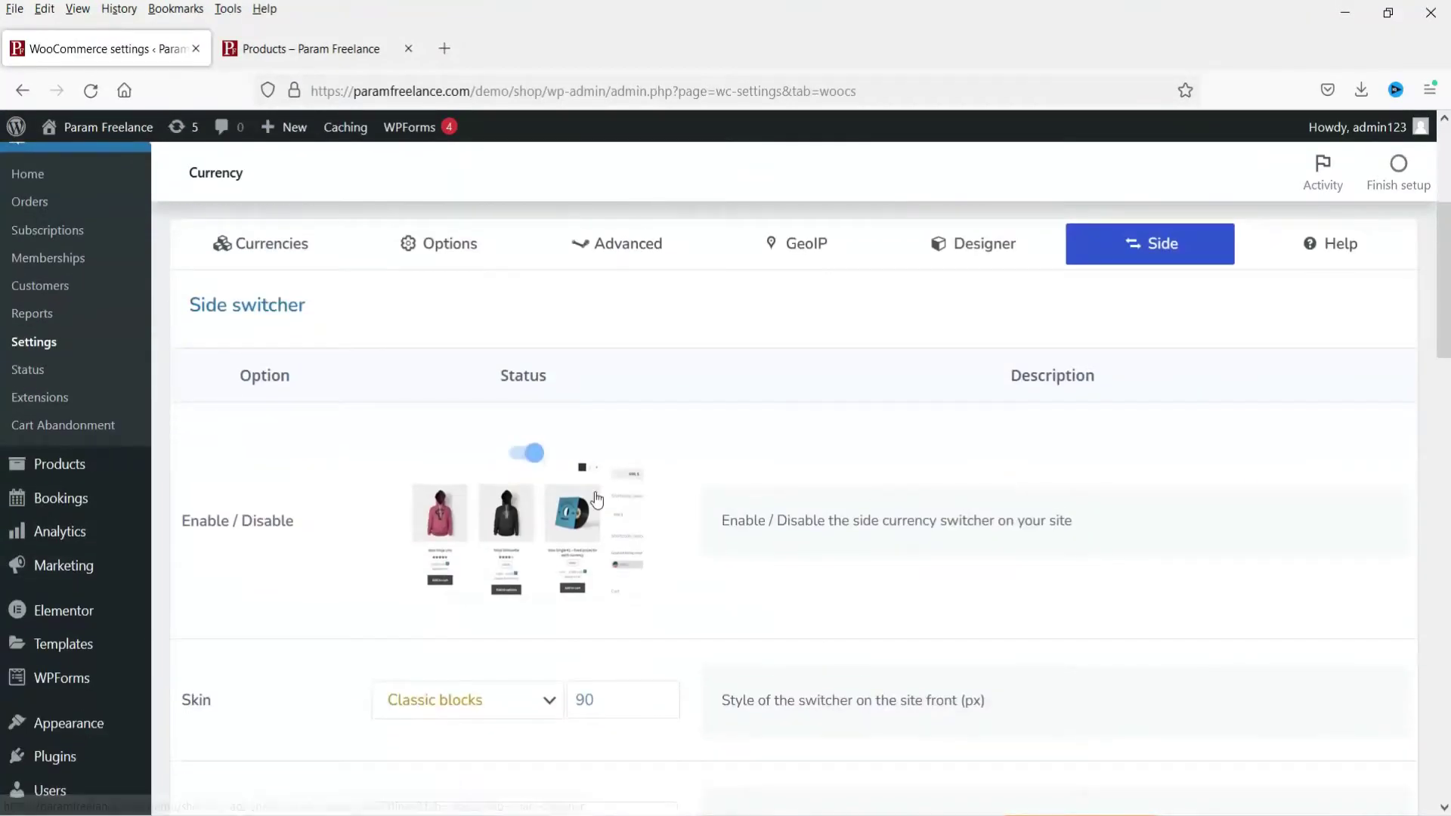
{"action": "left_click", "coordinate": [518, 455]}
{"action": "scroll", "coordinate": [498, 528], "scroll_direction": "down", "scroll_amount": 4}
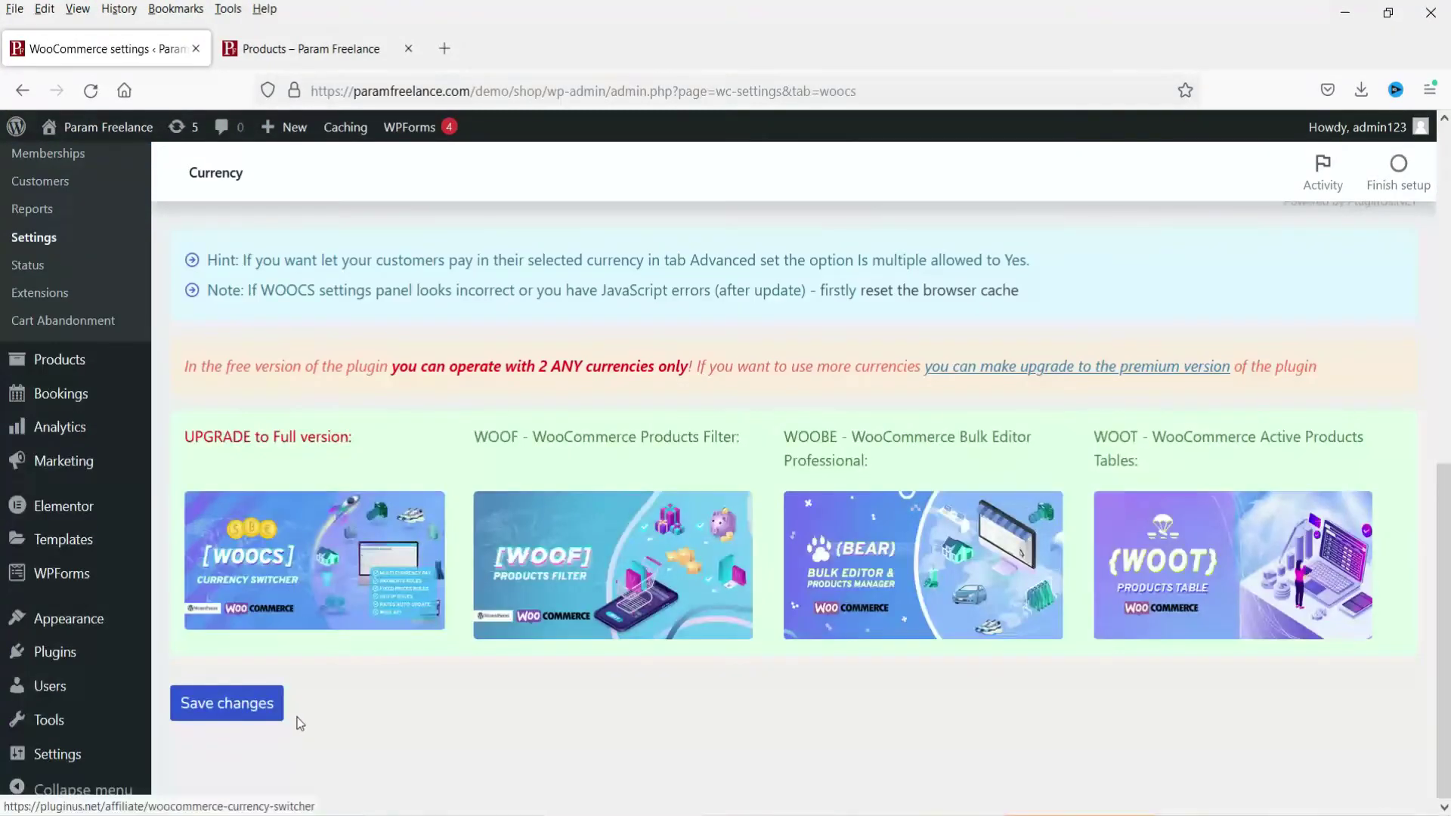
{"action": "left_click", "coordinate": [228, 718]}
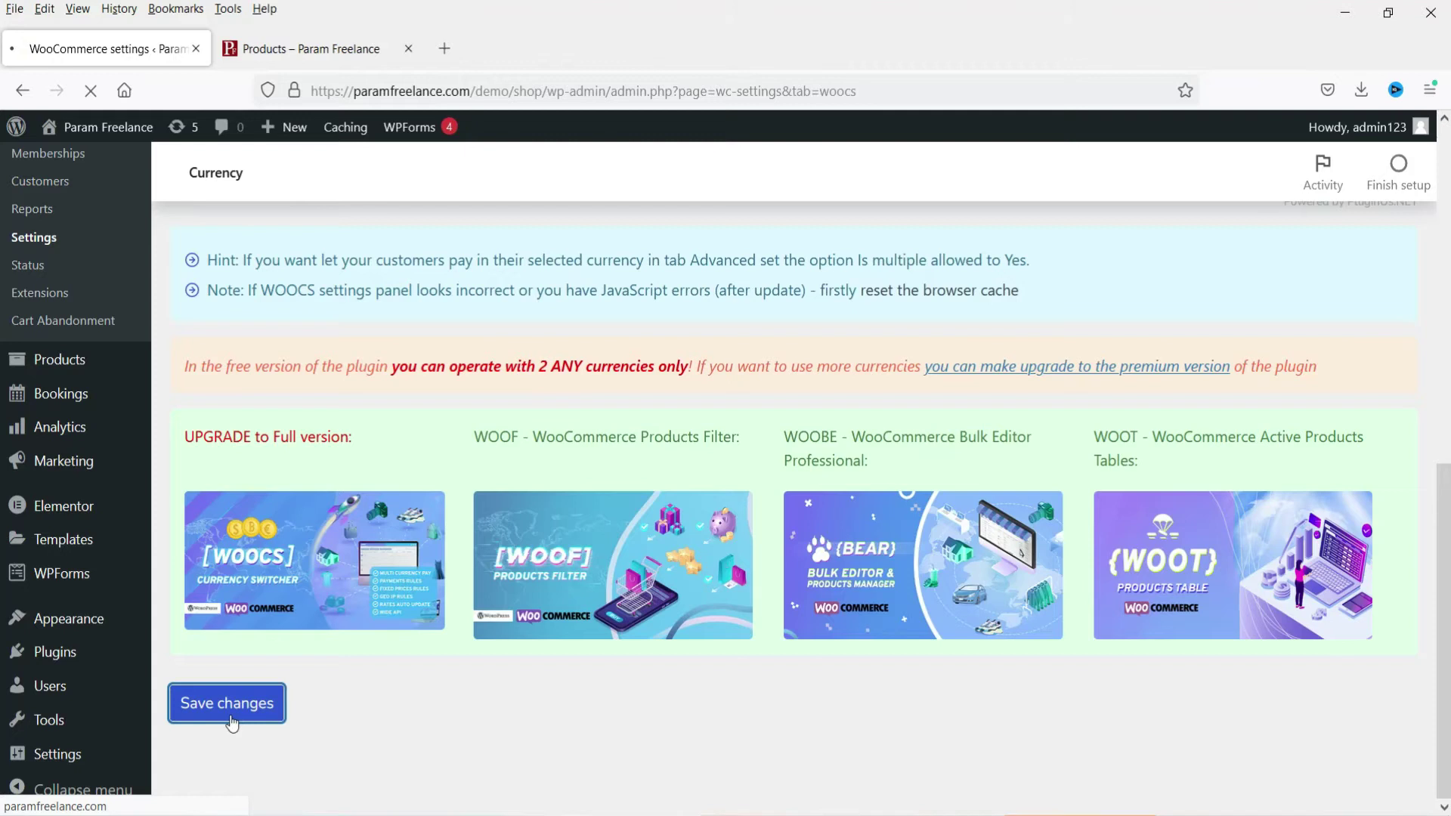
{"action": "left_click", "coordinate": [314, 54]}
{"action": "left_click", "coordinate": [91, 91]}
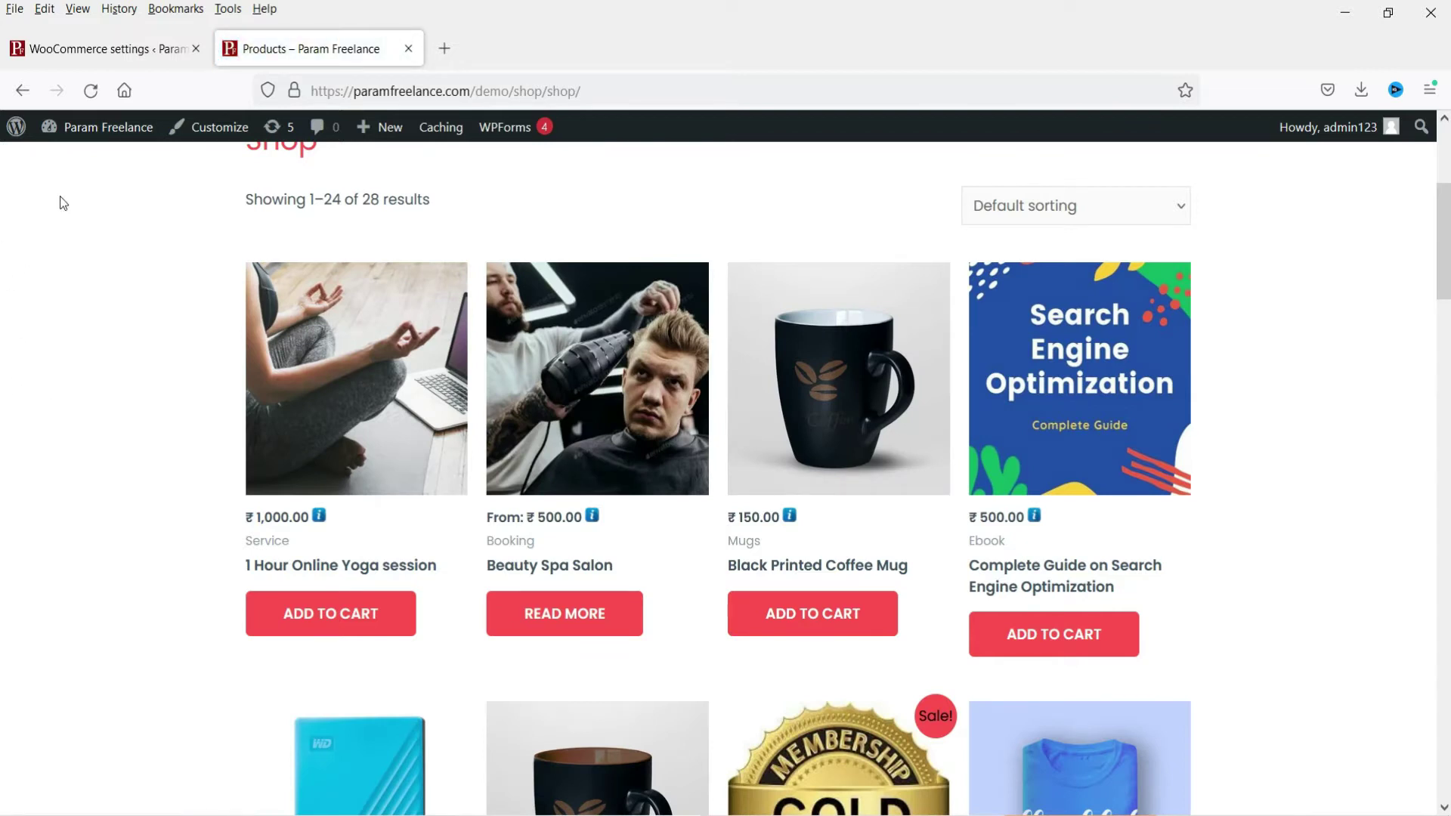
- Enable the side currency switcher again in the WOOCS settings and save the changes
{"action": "left_click", "coordinate": [126, 57]}
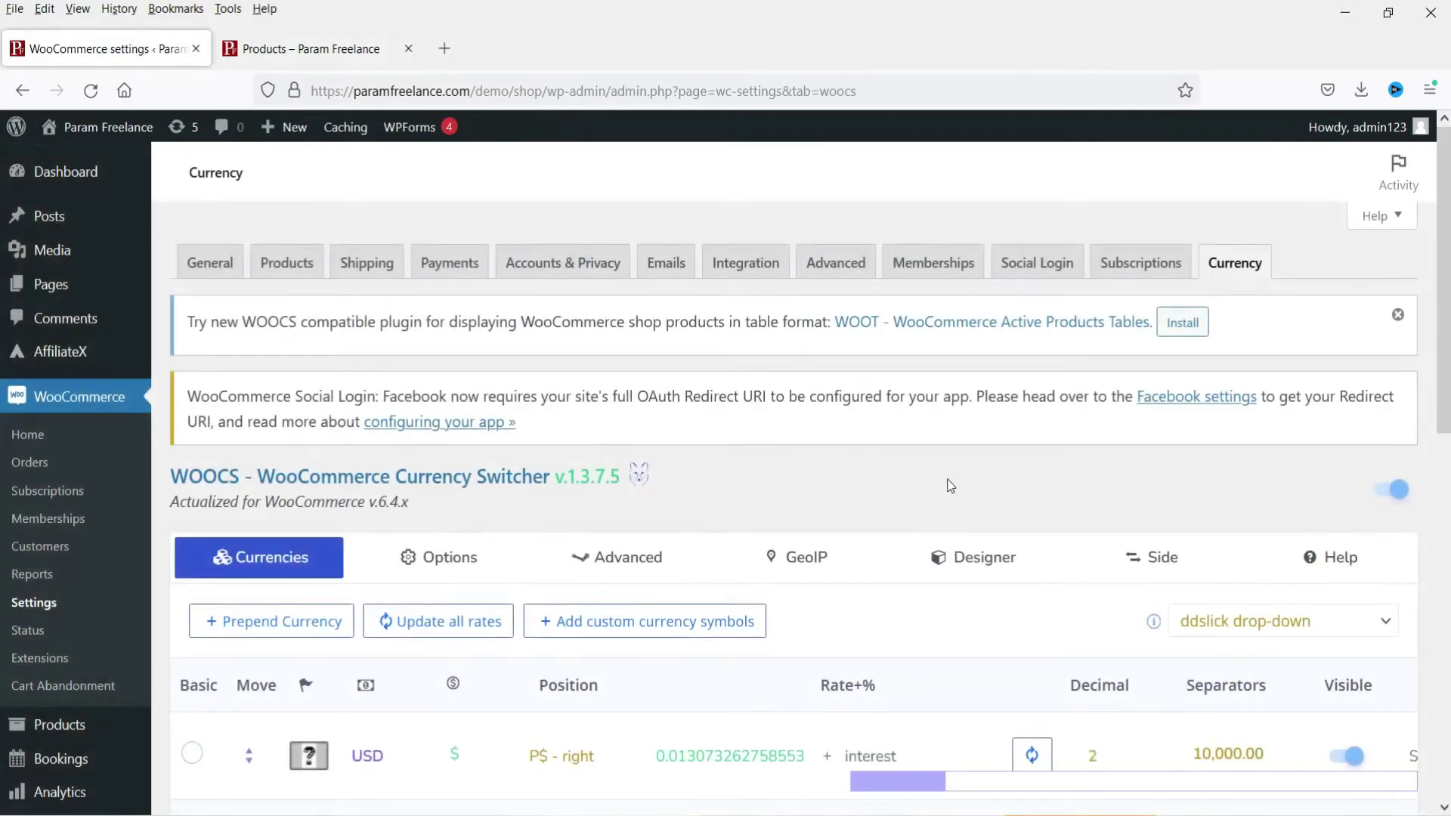
{"action": "scroll", "coordinate": [1058, 423], "scroll_direction": "down", "scroll_amount": 3}
{"action": "left_click", "coordinate": [1150, 349]}
{"action": "left_click", "coordinate": [648, 574]}
{"action": "scroll", "coordinate": [866, 527], "scroll_direction": "down", "scroll_amount": 15}
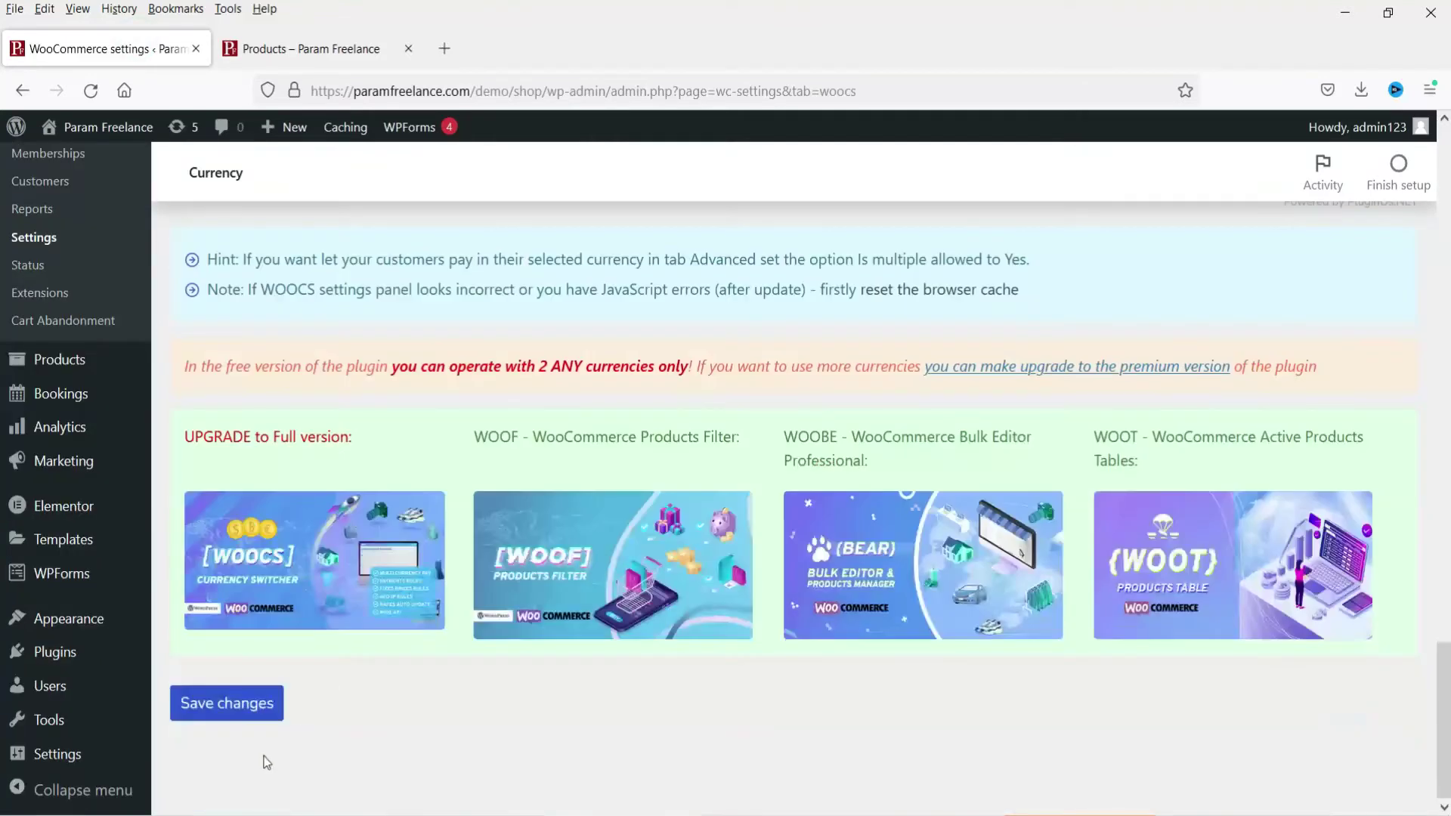
{"action": "left_click", "coordinate": [220, 714]}
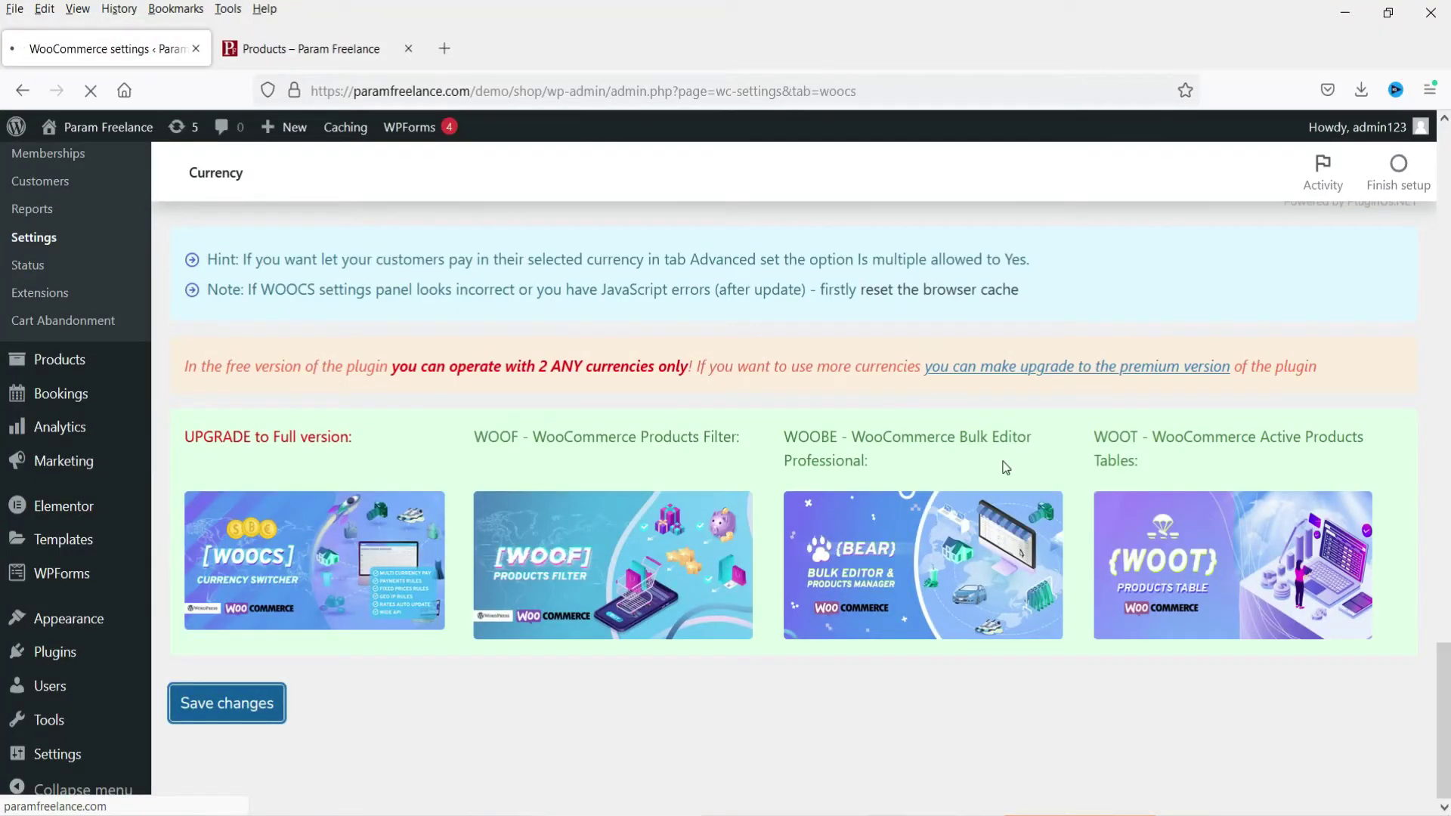
- Reload the store's Shop page and check the side currency switcher
{"action": "left_click", "coordinate": [314, 50]}
{"action": "scroll", "coordinate": [76, 461], "scroll_direction": "up", "scroll_amount": 5}
{"action": "left_click", "coordinate": [91, 90]}
{"action": "scroll", "coordinate": [34, 250], "scroll_direction": "down", "scroll_amount": 6}
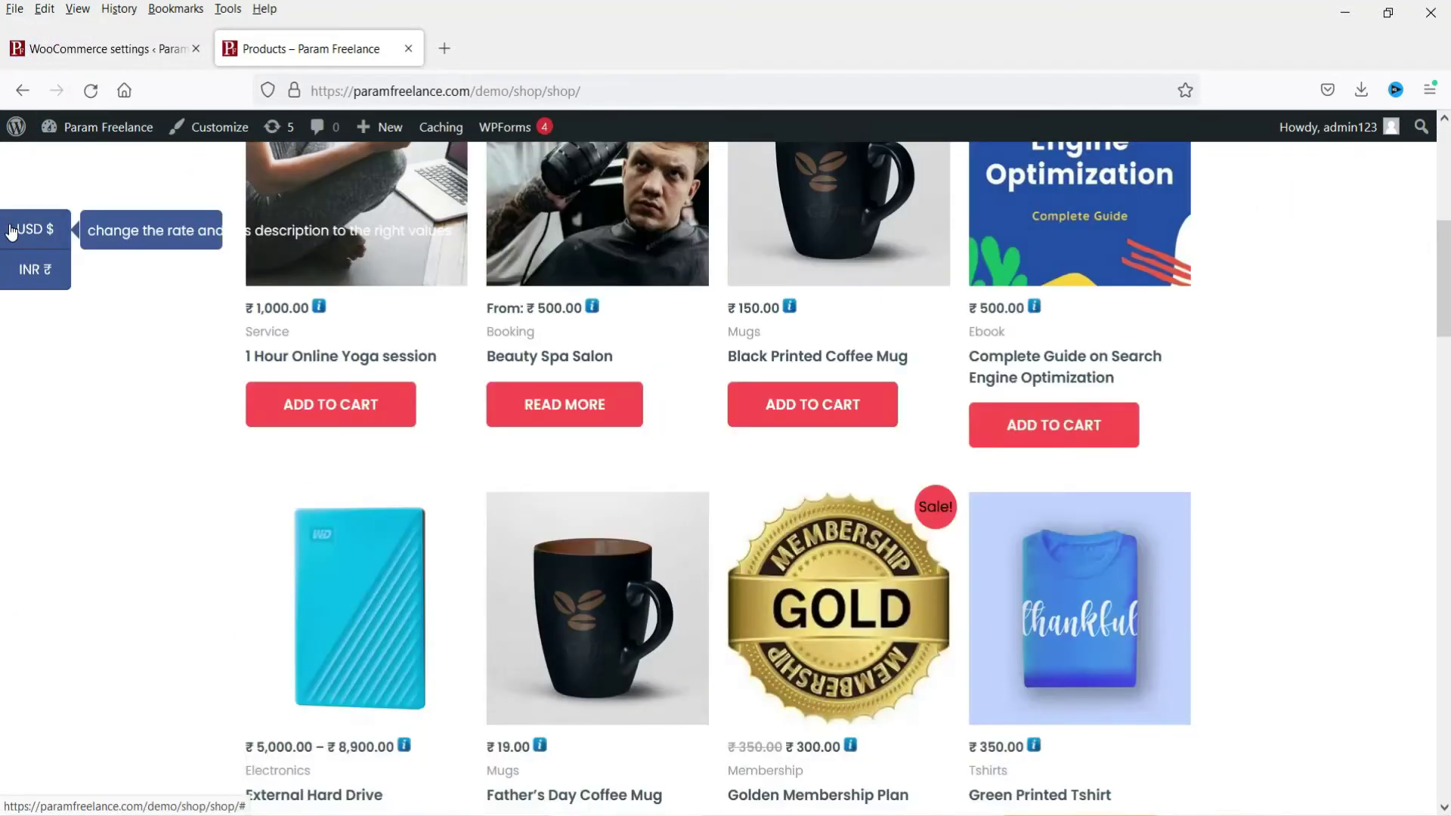
- Switch the store's currency to USD with the side switcher and check the converted product prices
{"action": "scroll", "coordinate": [33, 476], "scroll_direction": "up", "scroll_amount": 4}
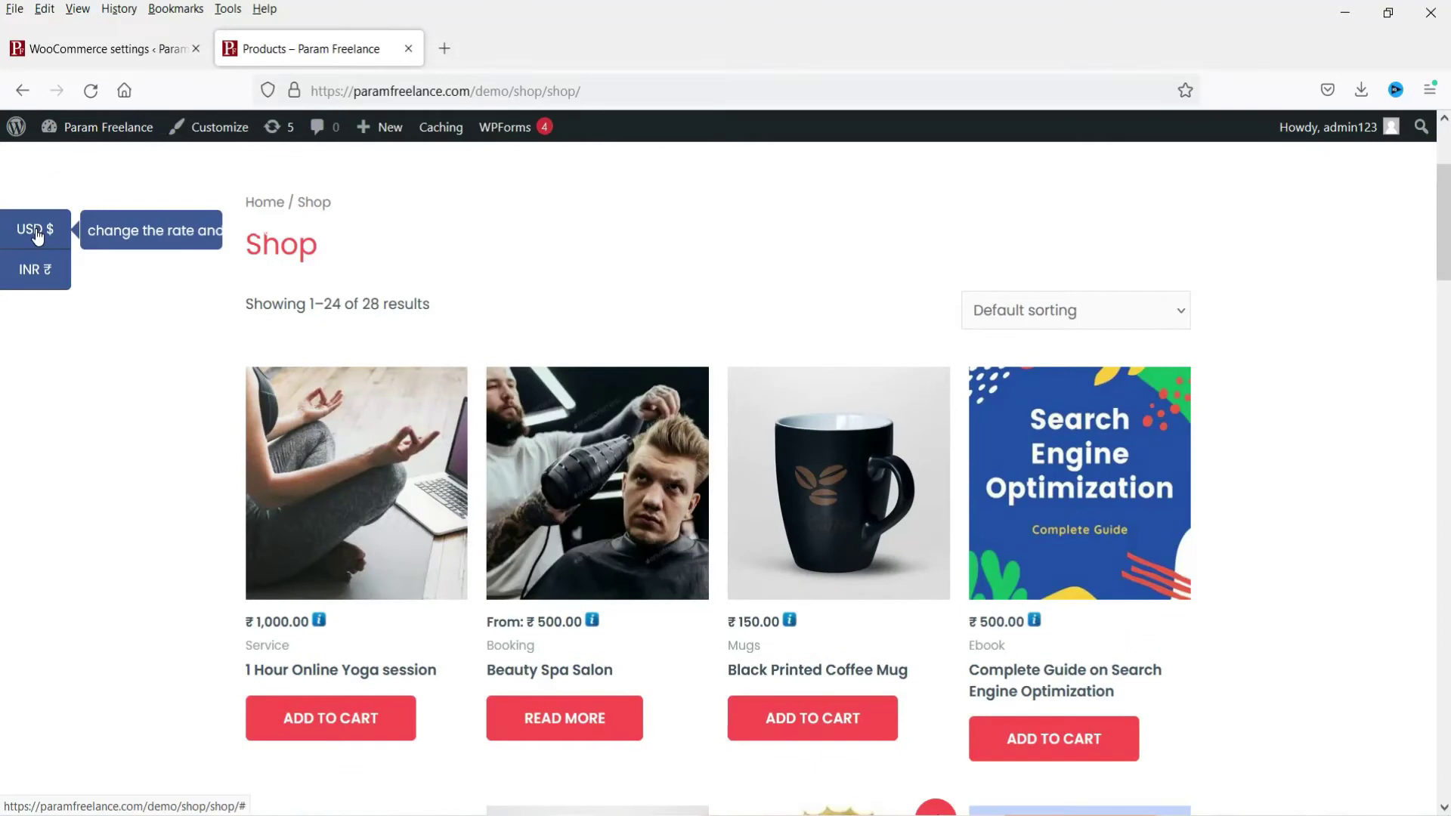
{"action": "left_click", "coordinate": [36, 236]}
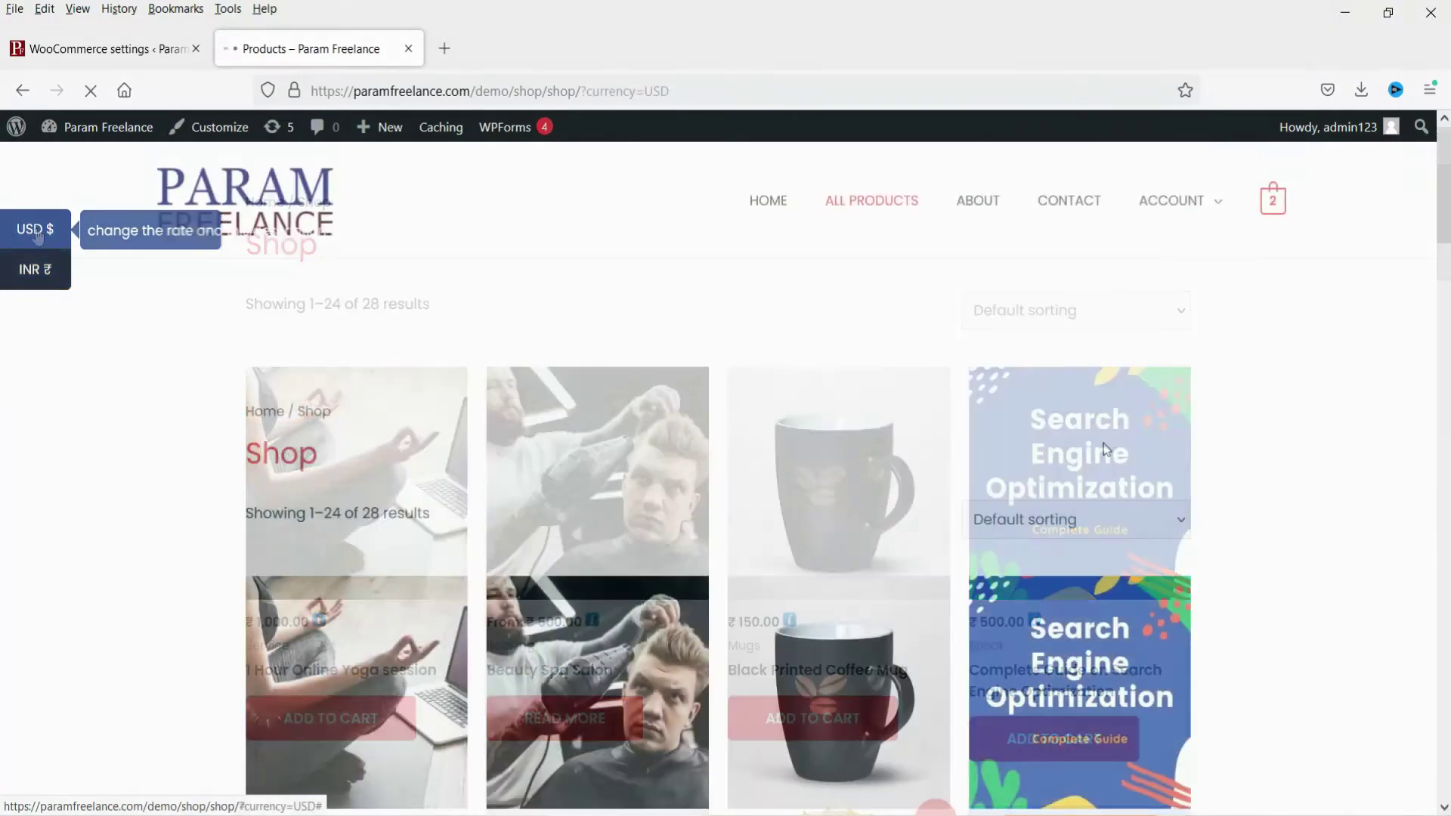
{"action": "scroll", "coordinate": [1103, 454], "scroll_direction": "down", "scroll_amount": 4}
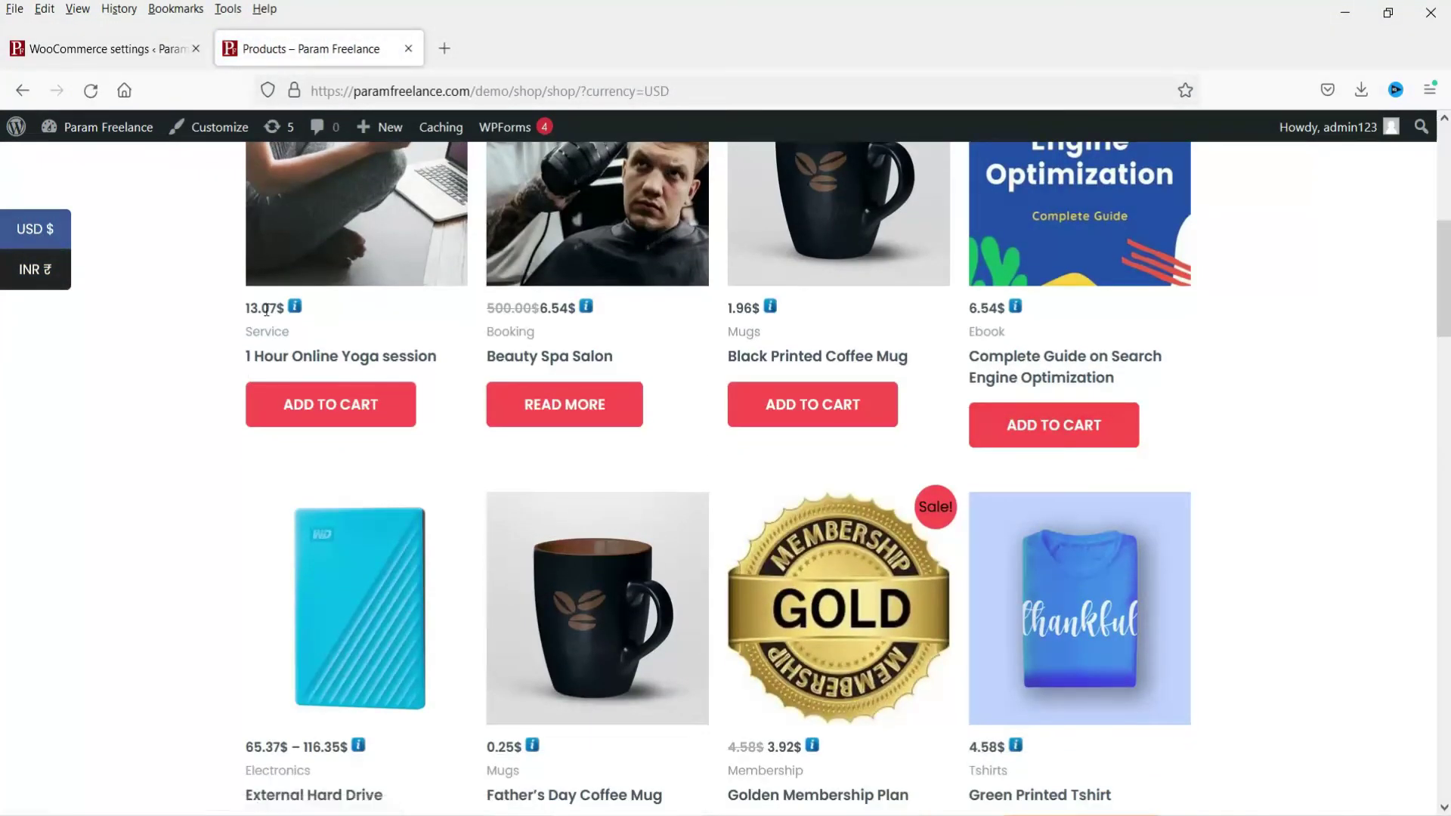
{"action": "mouse_move", "coordinate": [297, 308]}
- Try to add the 1 Hour Online Yoga session to the cart, and view the cart
{"action": "left_click", "coordinate": [316, 410]}
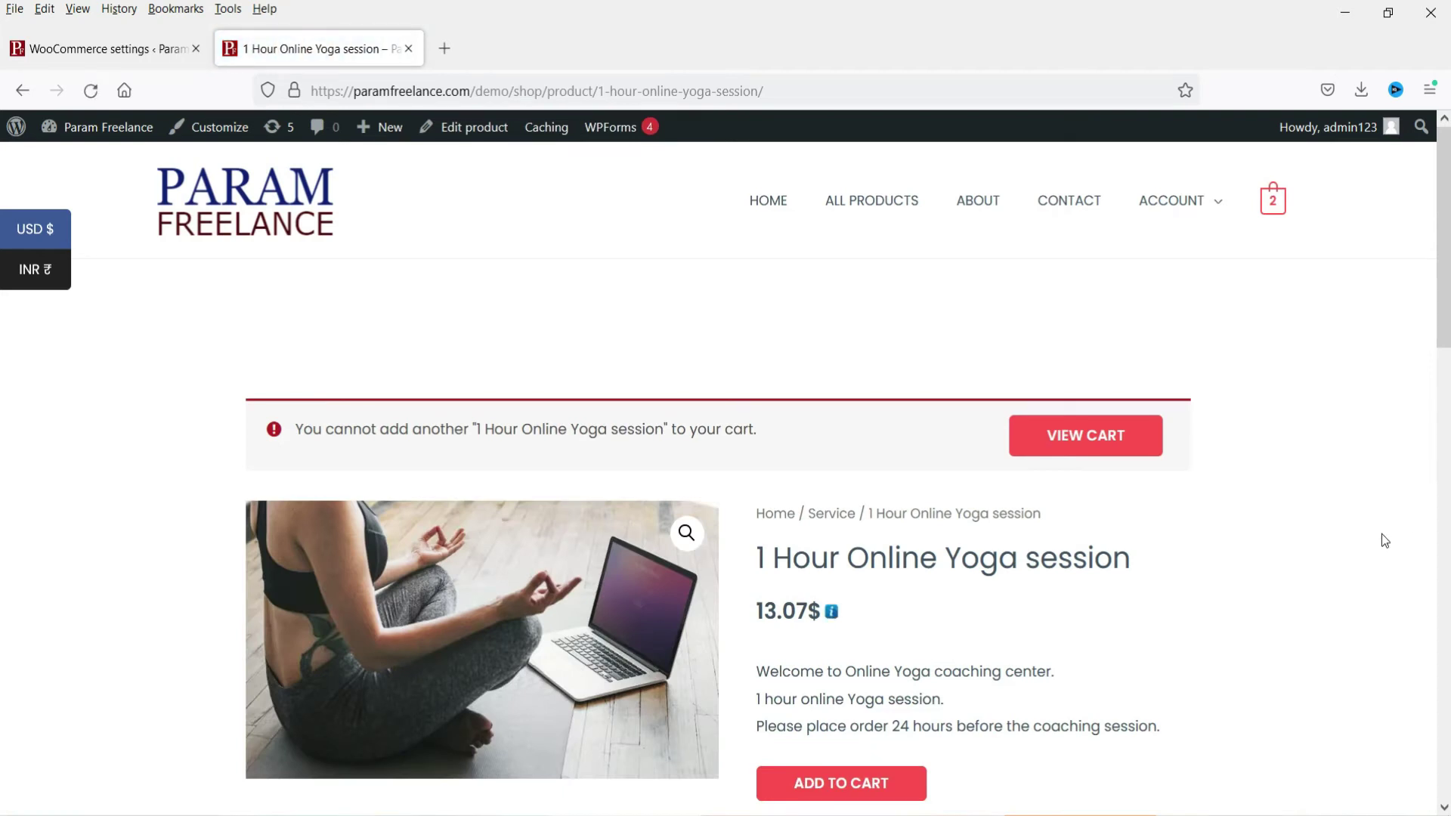
{"action": "scroll", "coordinate": [1412, 475], "scroll_direction": "down", "scroll_amount": 4}
{"action": "scroll", "coordinate": [1194, 531], "scroll_direction": "up", "scroll_amount": 4}
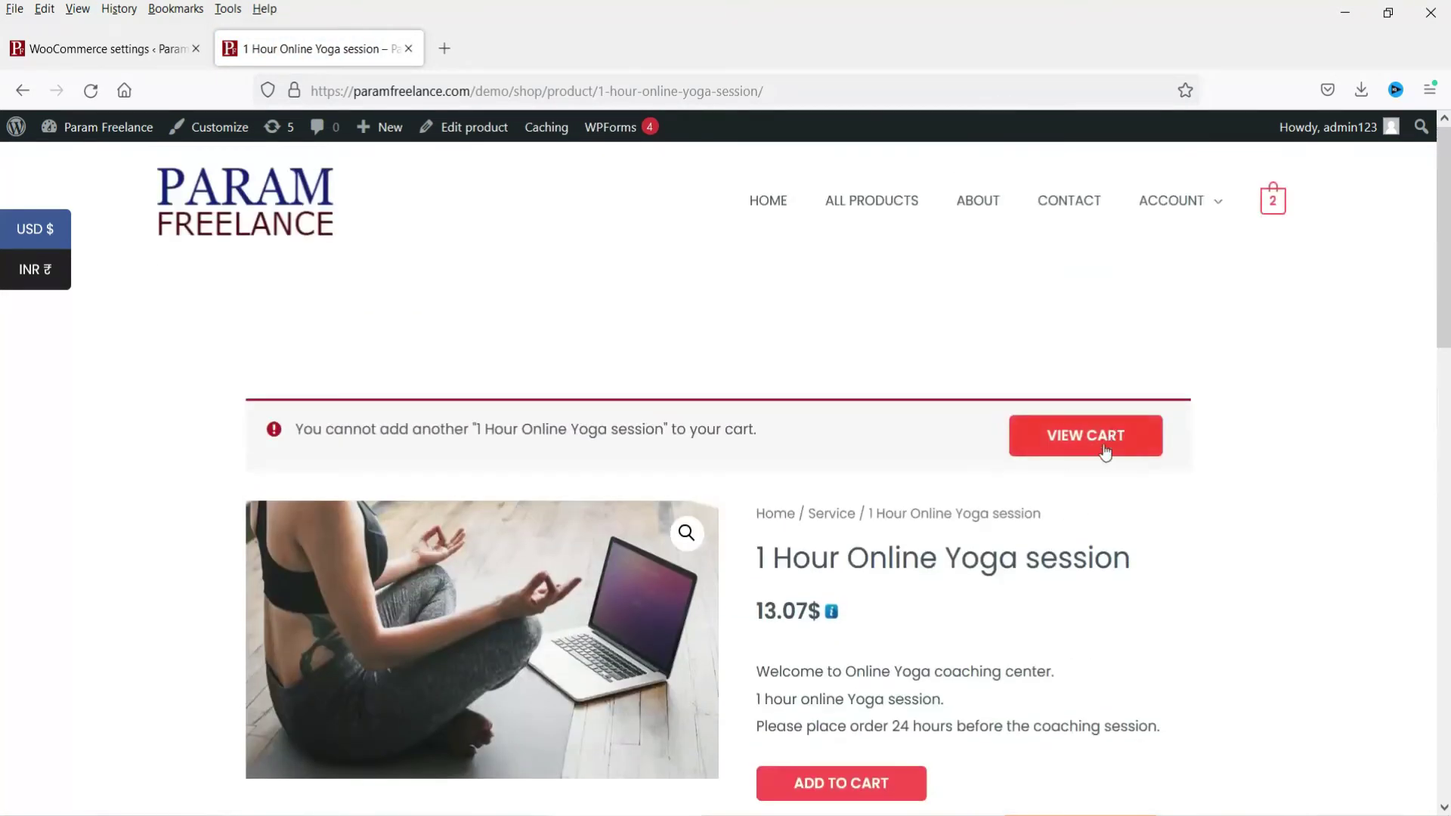
{"action": "left_click", "coordinate": [1101, 443]}
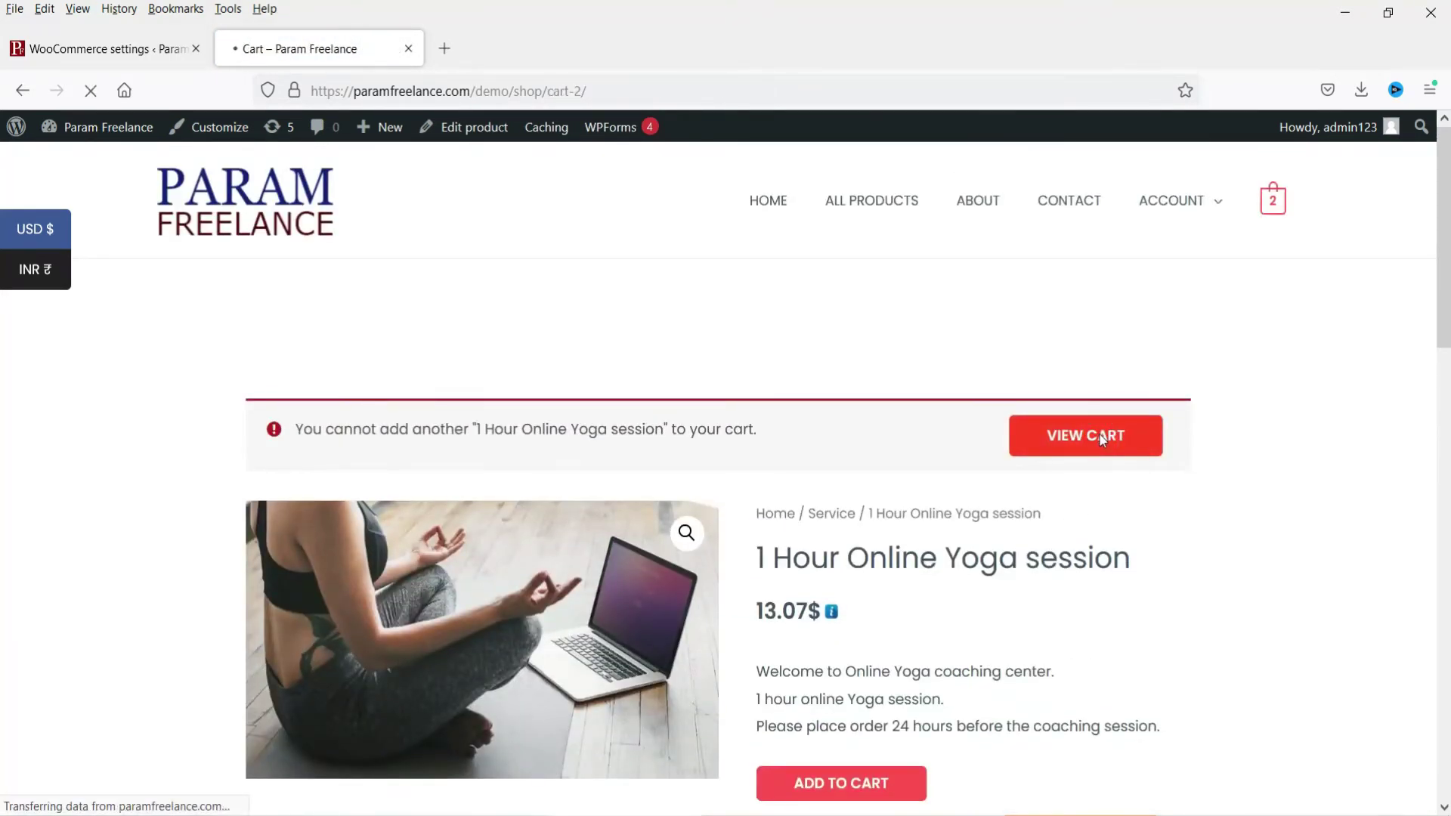
- Switch the cart's currency to INR with the side switcher and check the item prices, subtotal and total
{"action": "scroll", "coordinate": [1323, 399], "scroll_direction": "down", "scroll_amount": 3}
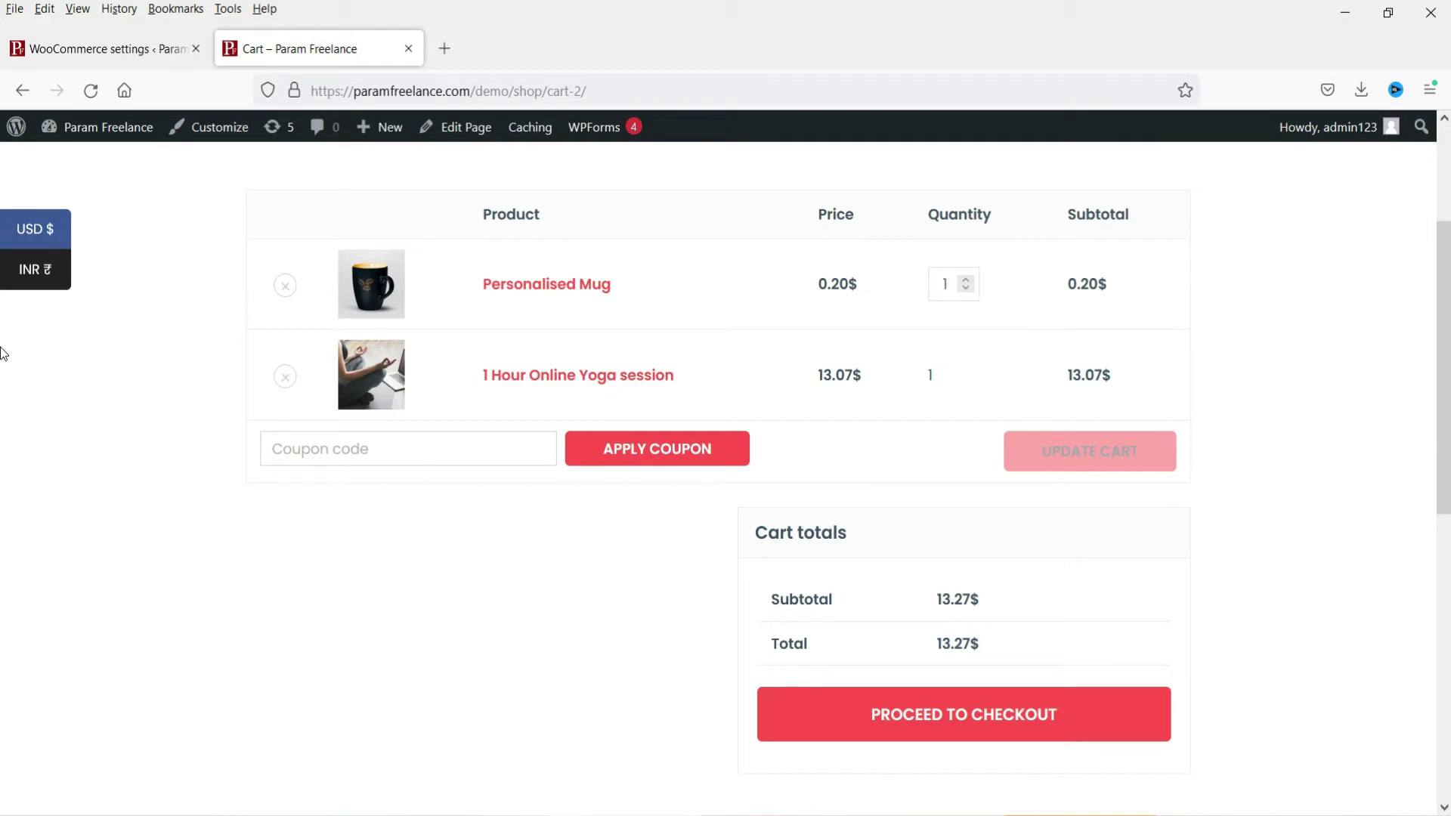
{"action": "left_click", "coordinate": [28, 275]}
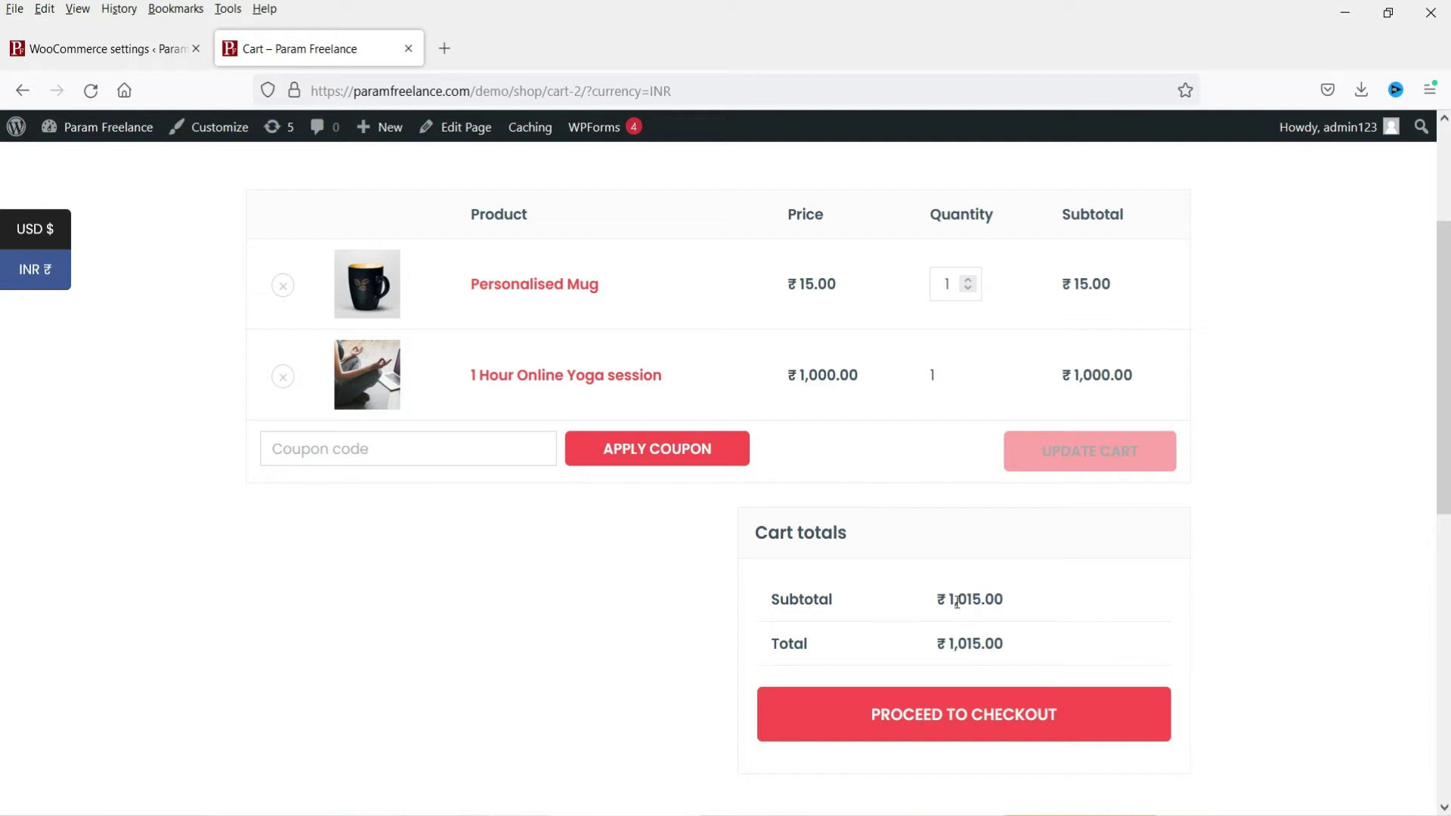
{"action": "left_click_drag", "start_coordinate": [958, 596], "coordinate": [1095, 615]}
{"action": "left_click", "coordinate": [1096, 613]}
{"action": "left_click_drag", "start_coordinate": [944, 642], "coordinate": [1009, 645]}
{"action": "left_click", "coordinate": [1065, 641]}
- Return to the WOOCS currency settings in the store admin and review the configured currencies
{"action": "left_click", "coordinate": [98, 48]}
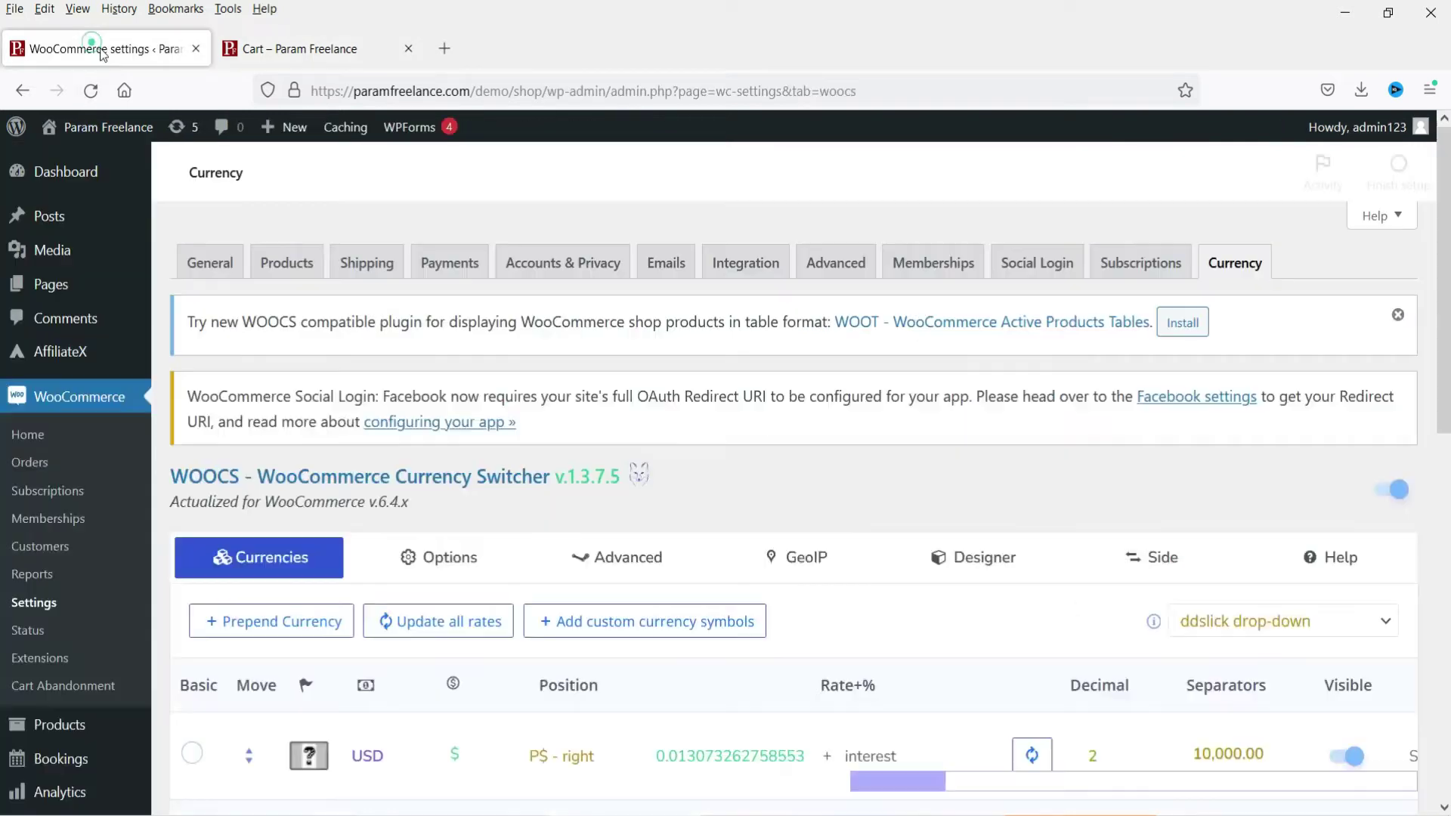
{"action": "scroll", "coordinate": [900, 435], "scroll_direction": "down", "scroll_amount": 3}
{"action": "scroll", "coordinate": [902, 437], "scroll_direction": "up", "scroll_amount": 3}
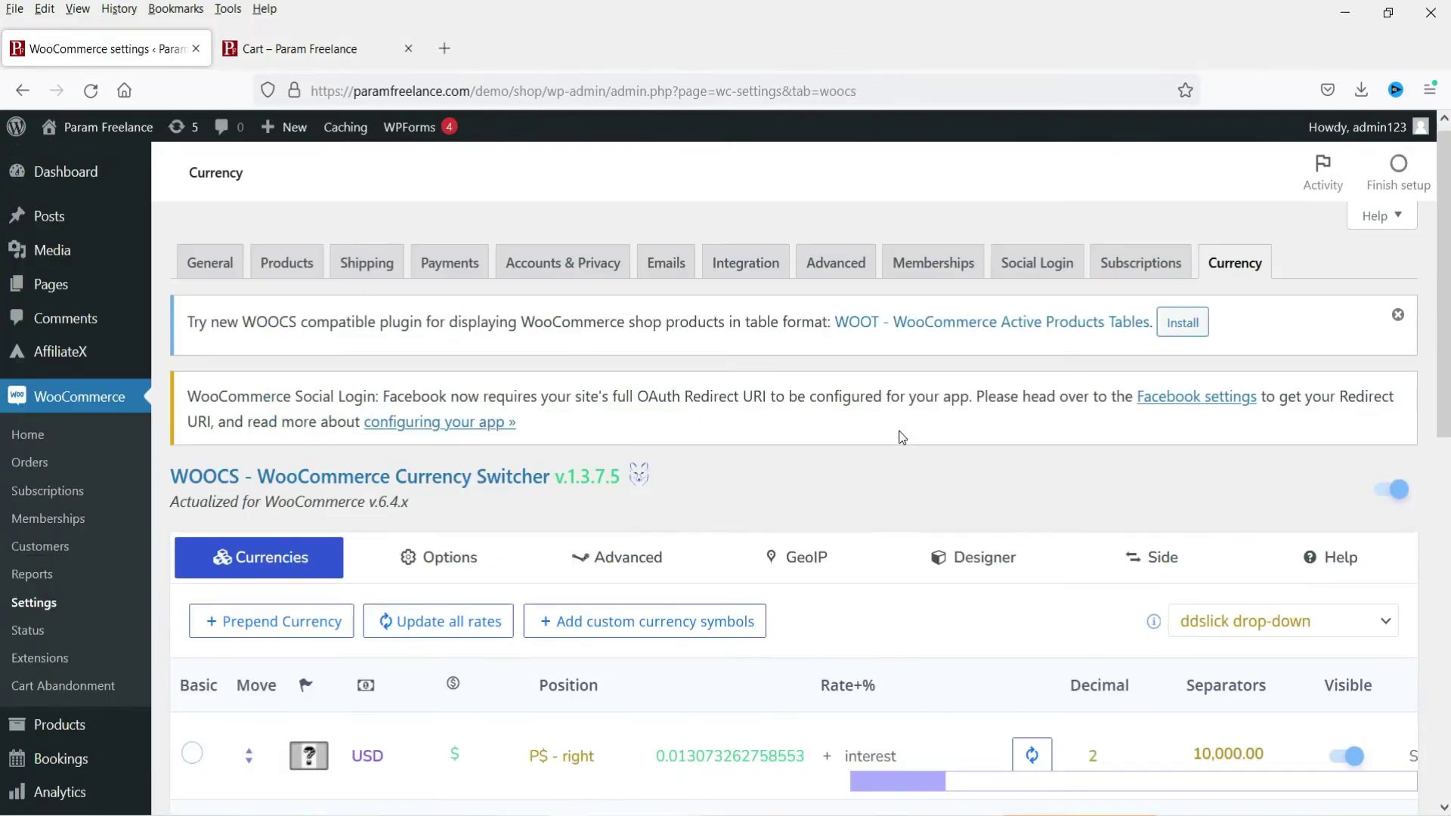
{"action": "scroll", "coordinate": [883, 430], "scroll_direction": "down", "scroll_amount": 3}
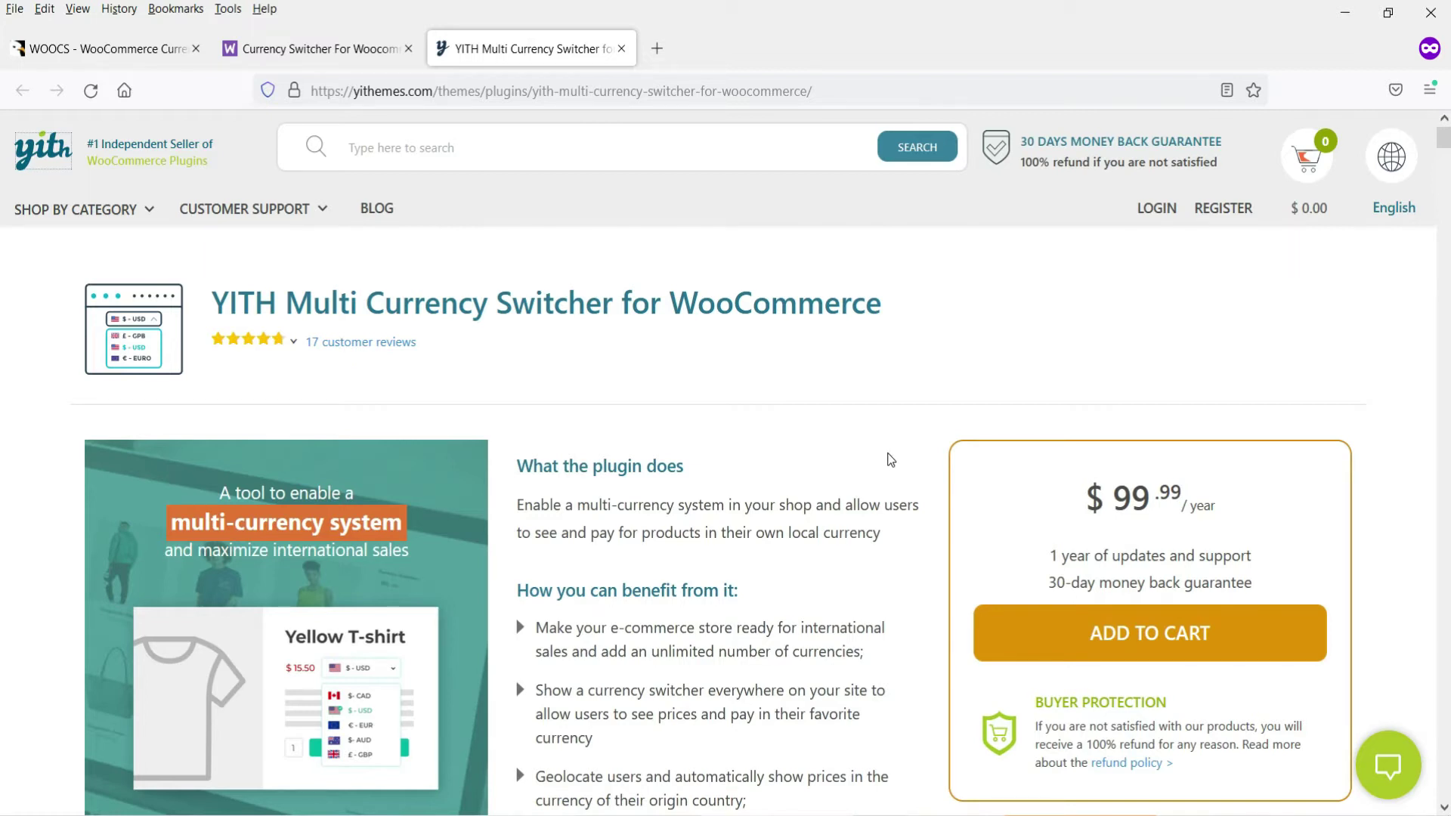
- Review the YITH Multi Currency Switcher page and the Currency Switcher For WooCommerce page, including what its purchase includes
{"action": "scroll", "coordinate": [881, 458], "scroll_direction": "down", "scroll_amount": 3}
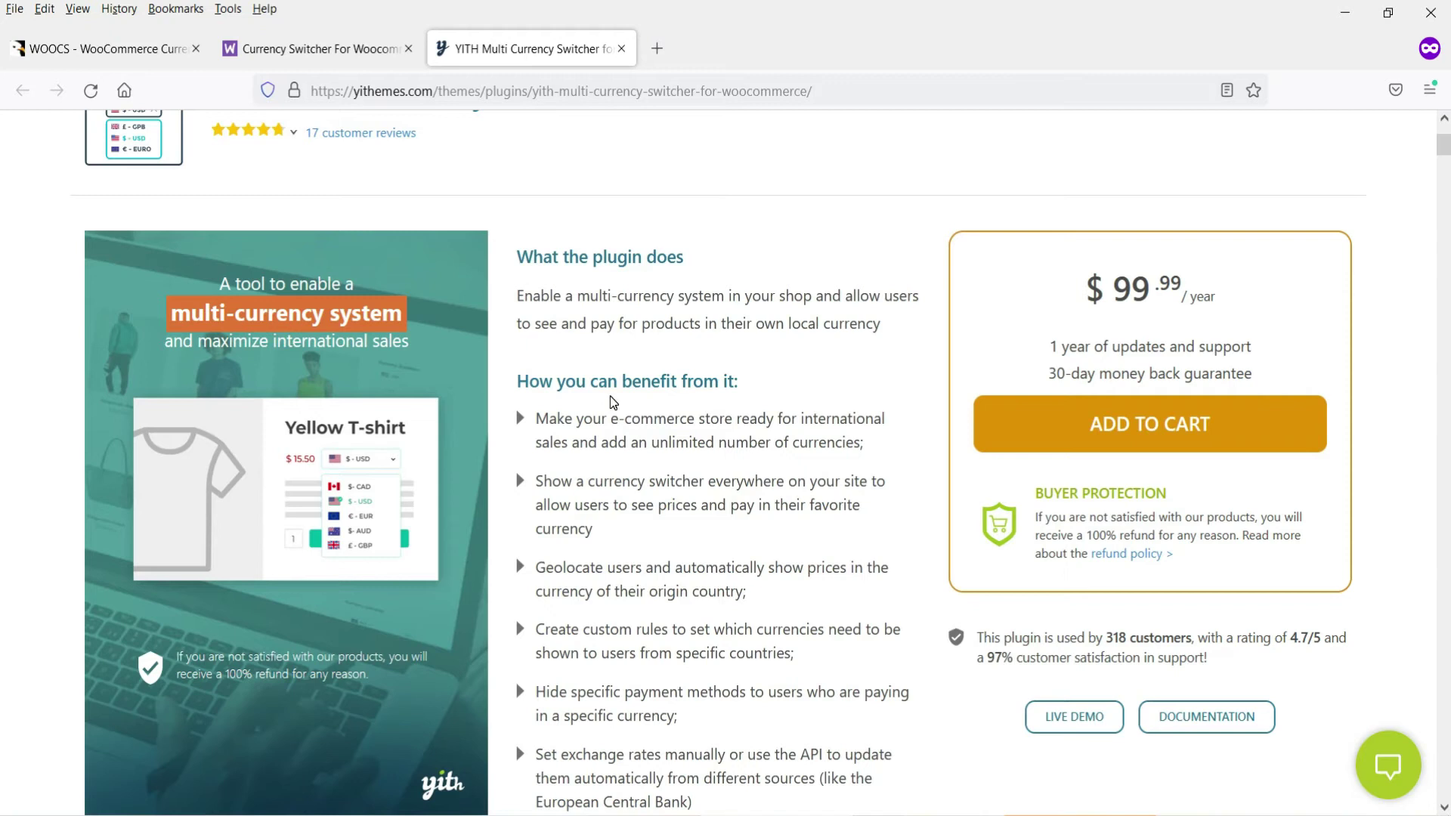
{"action": "scroll", "coordinate": [603, 406], "scroll_direction": "down", "scroll_amount": 2}
{"action": "left_click", "coordinate": [285, 47]}
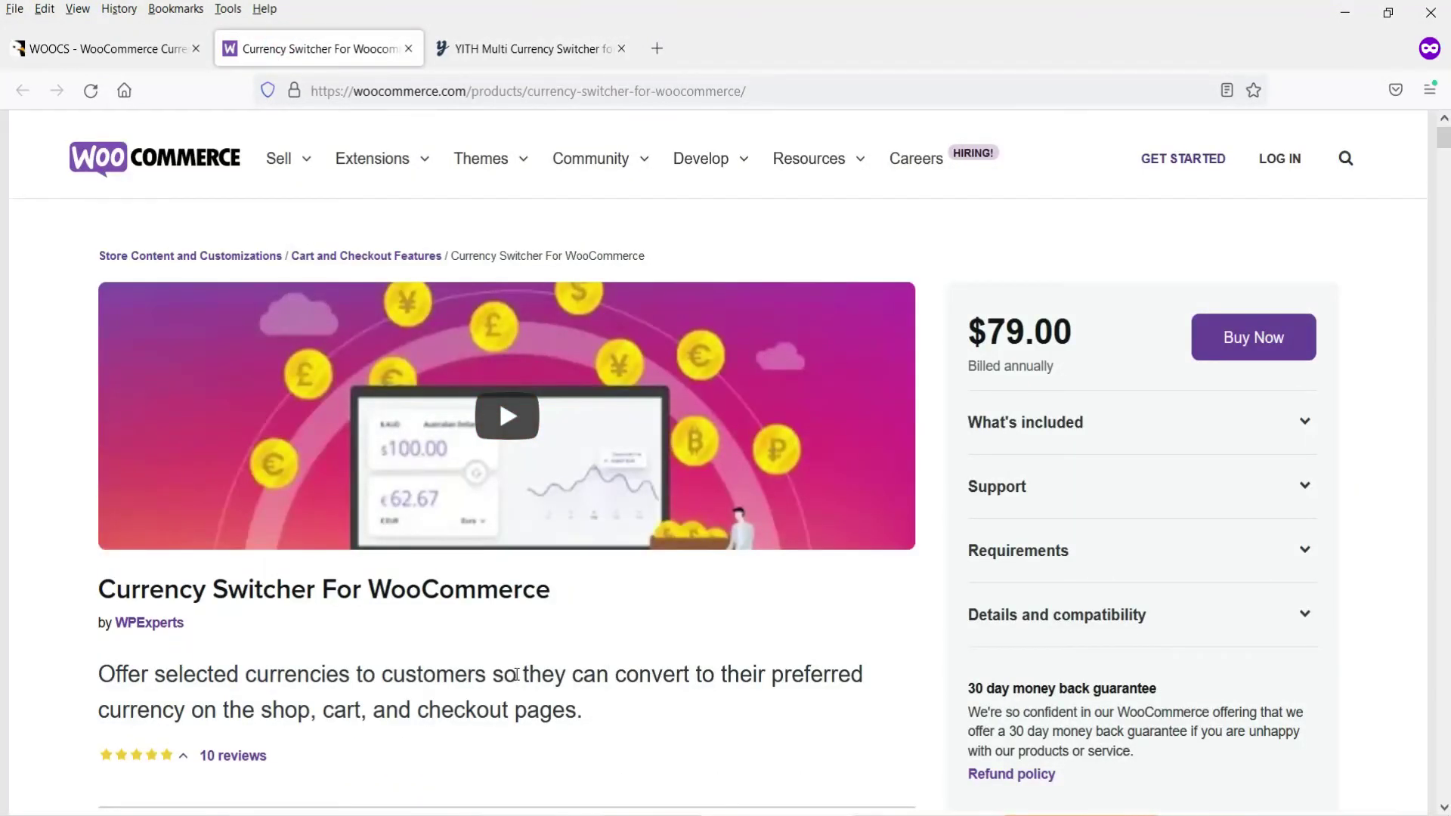
{"action": "mouse_move", "coordinate": [281, 159]}
{"action": "left_click", "coordinate": [1209, 428]}
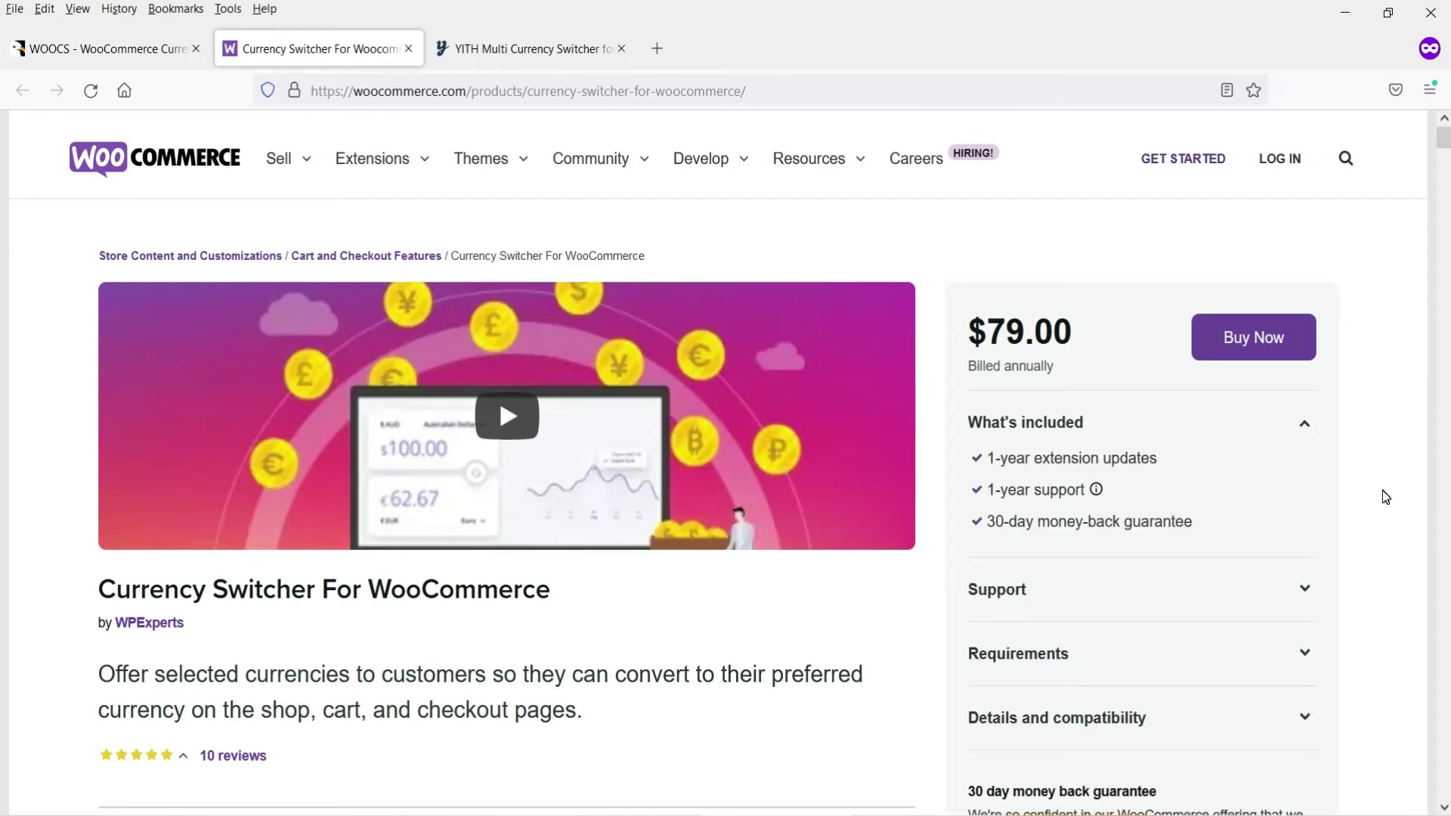
{"action": "scroll", "coordinate": [1381, 490], "scroll_direction": "down", "scroll_amount": 8}
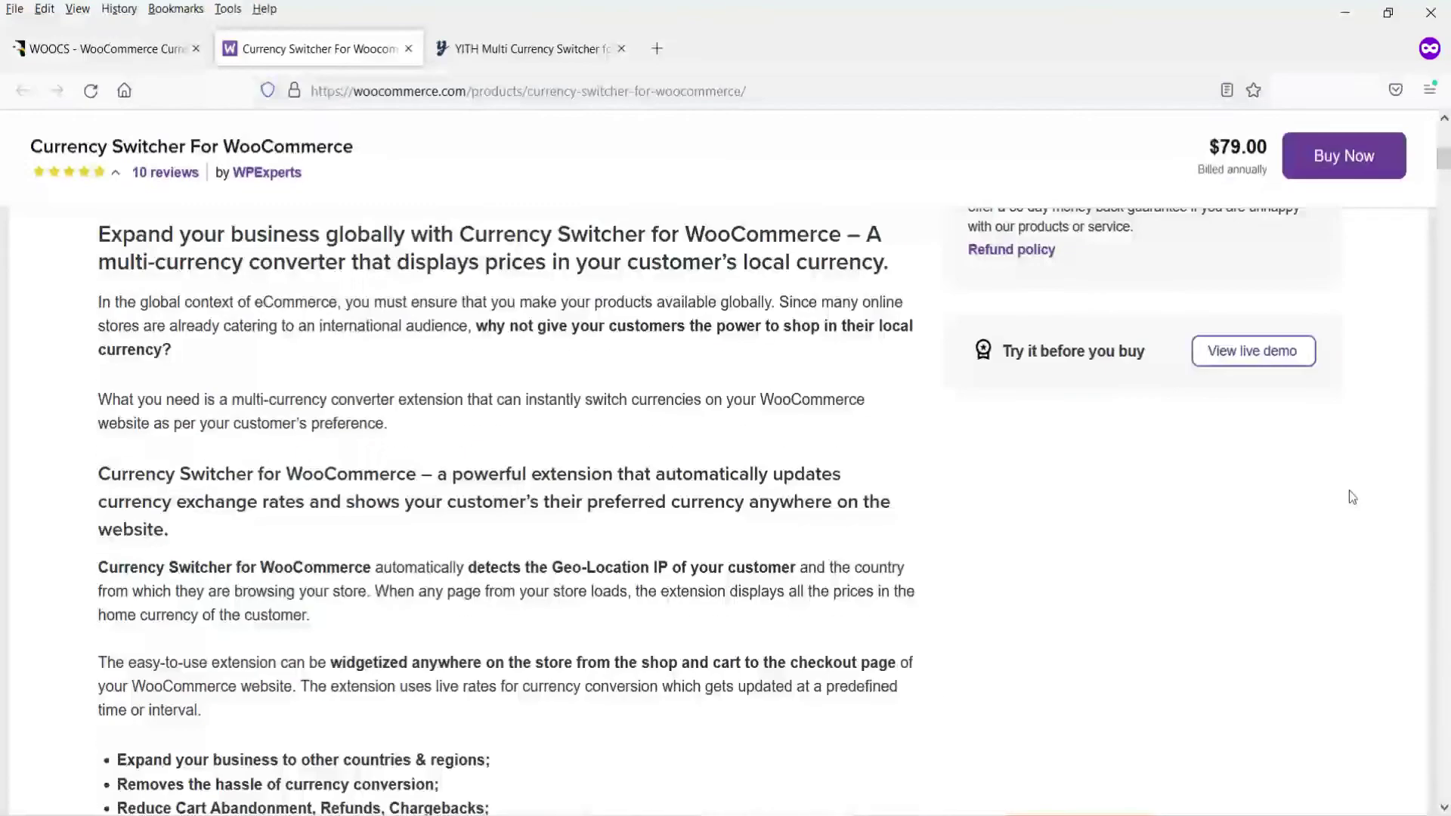
- Examine the WOOCS plugin's CodeCanyon listing, including its Regular License price and feature description
{"action": "left_click", "coordinate": [84, 48]}
{"action": "scroll", "coordinate": [256, 250], "scroll_direction": "up", "scroll_amount": 20}
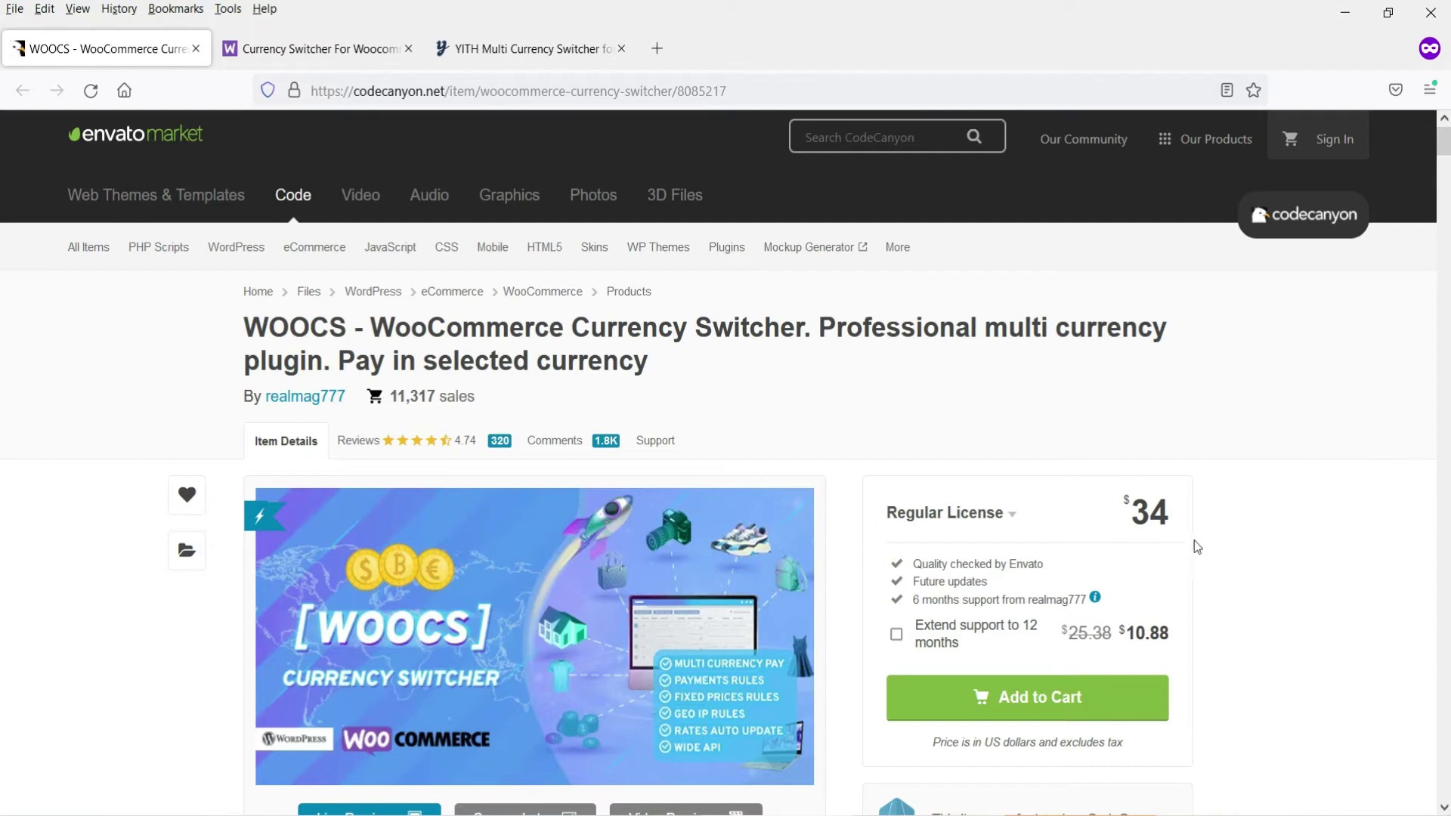
{"action": "left_click", "coordinate": [1136, 501]}
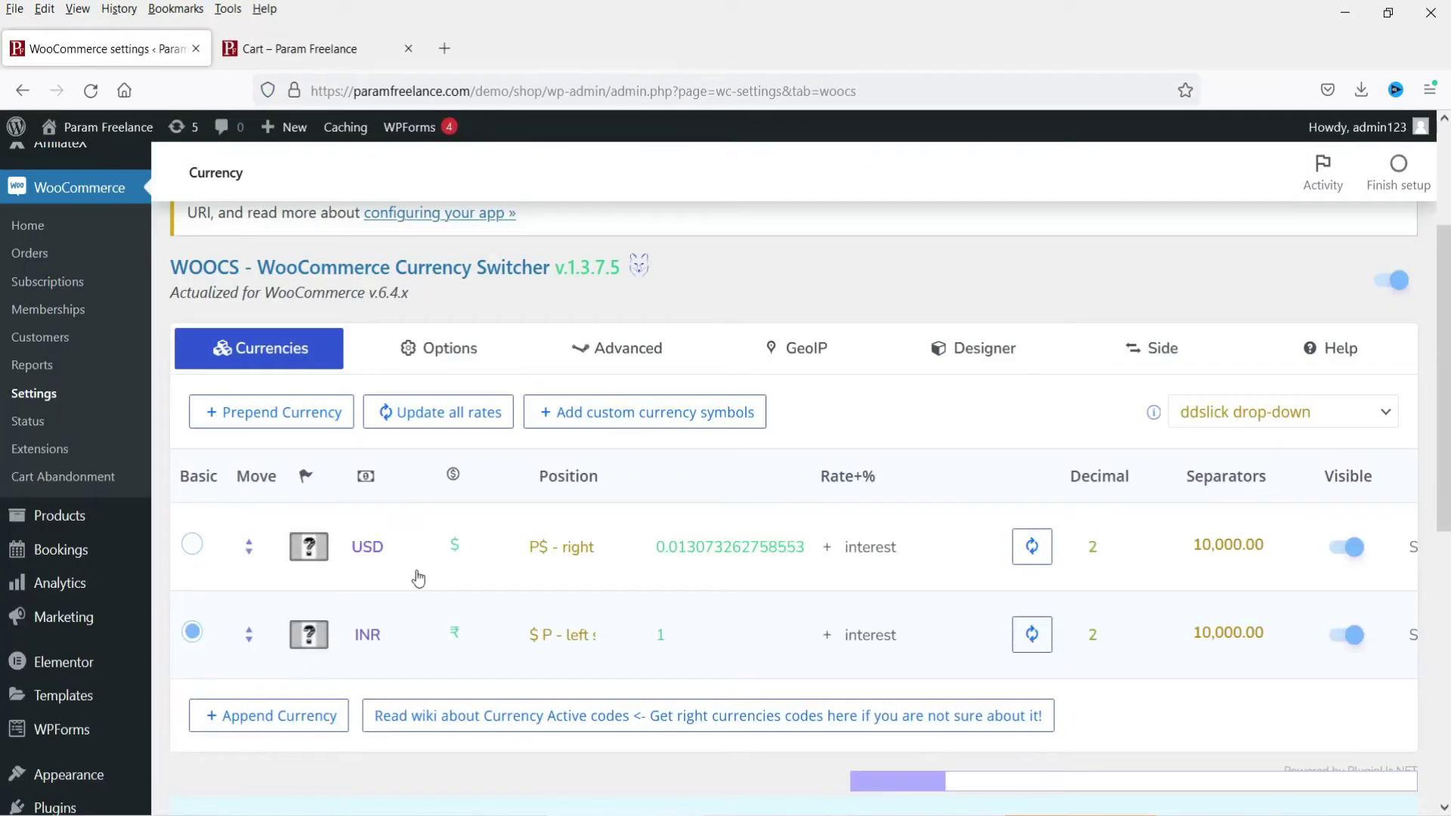
{"action": "scroll", "coordinate": [658, 374], "scroll_direction": "up", "scroll_amount": 4}
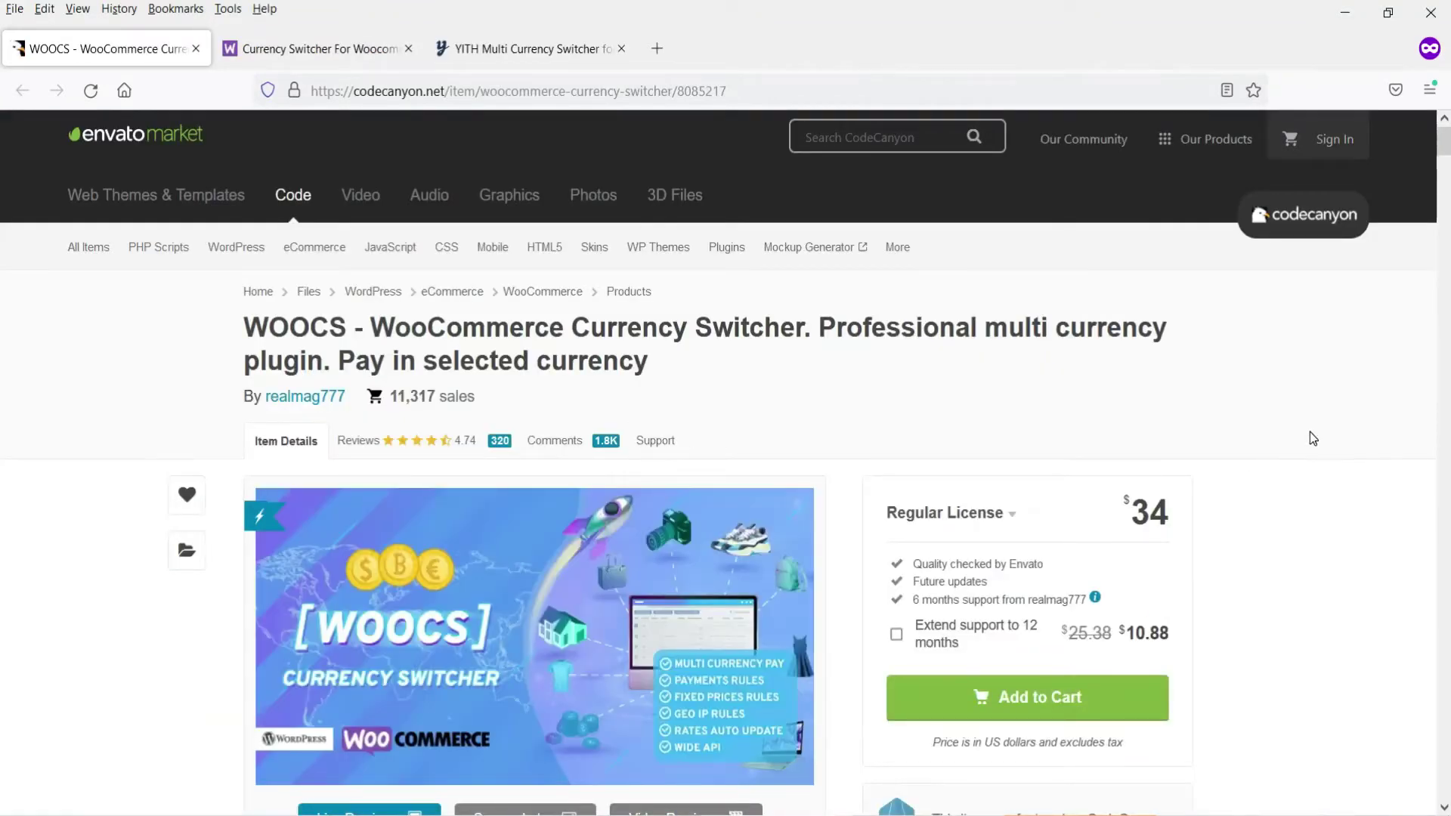
{"action": "scroll", "coordinate": [1311, 439], "scroll_direction": "down", "scroll_amount": 20}
{"action": "scroll", "coordinate": [189, 340], "scroll_direction": "up", "scroll_amount": 3}
{"action": "scroll", "coordinate": [361, 382], "scroll_direction": "down", "scroll_amount": 4}
{"action": "scroll", "coordinate": [361, 387], "scroll_direction": "down", "scroll_amount": 20}
{"action": "scroll", "coordinate": [364, 390], "scroll_direction": "down", "scroll_amount": 2}
- Read through the YITH plugin's benefits, and revisit the price on the Currency Switcher For WooCommerce page
{"action": "left_click", "coordinate": [529, 48]}
{"action": "scroll", "coordinate": [512, 283], "scroll_direction": "down", "scroll_amount": 10}
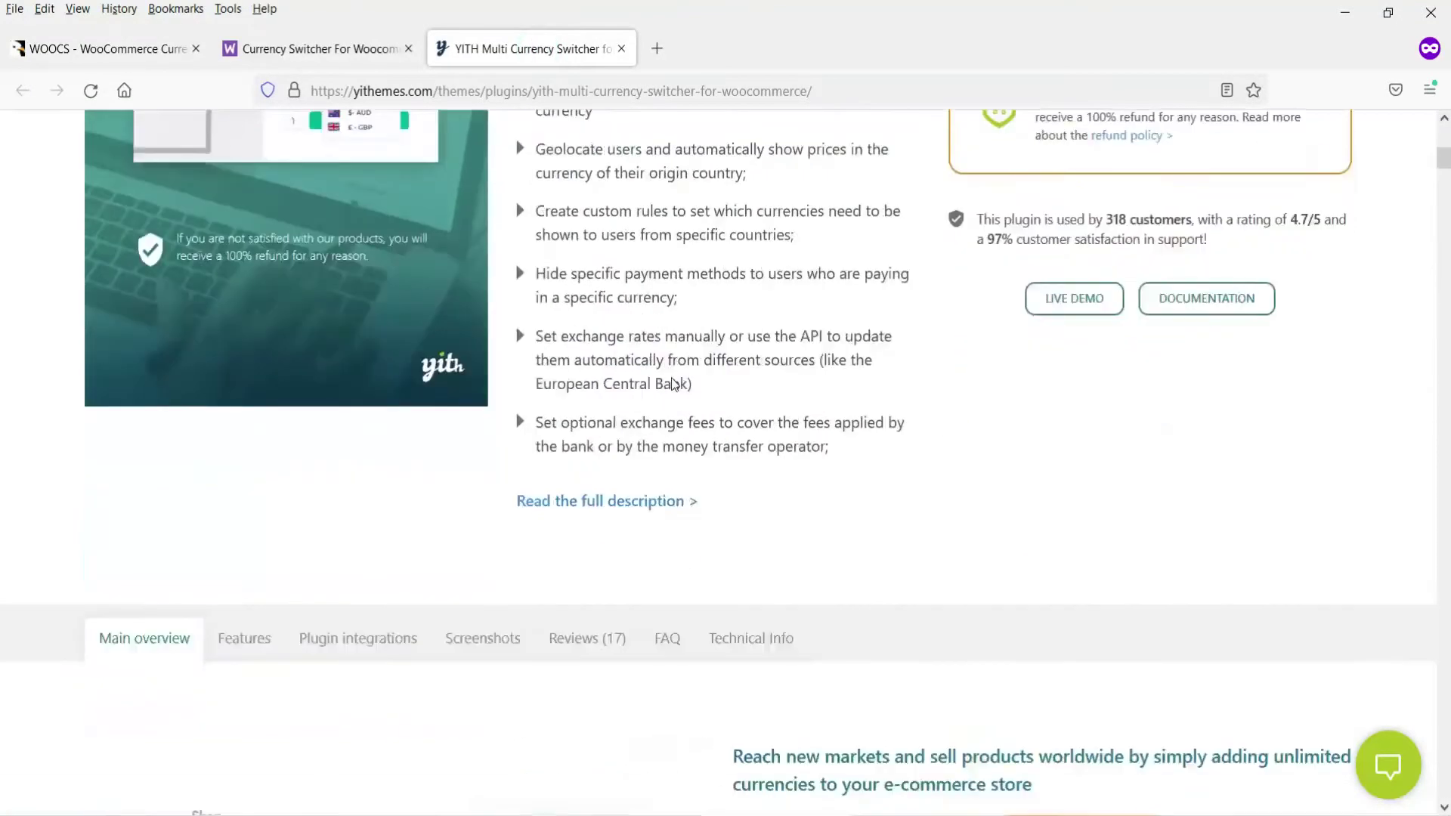
{"action": "scroll", "coordinate": [672, 377], "scroll_direction": "down", "scroll_amount": 5}
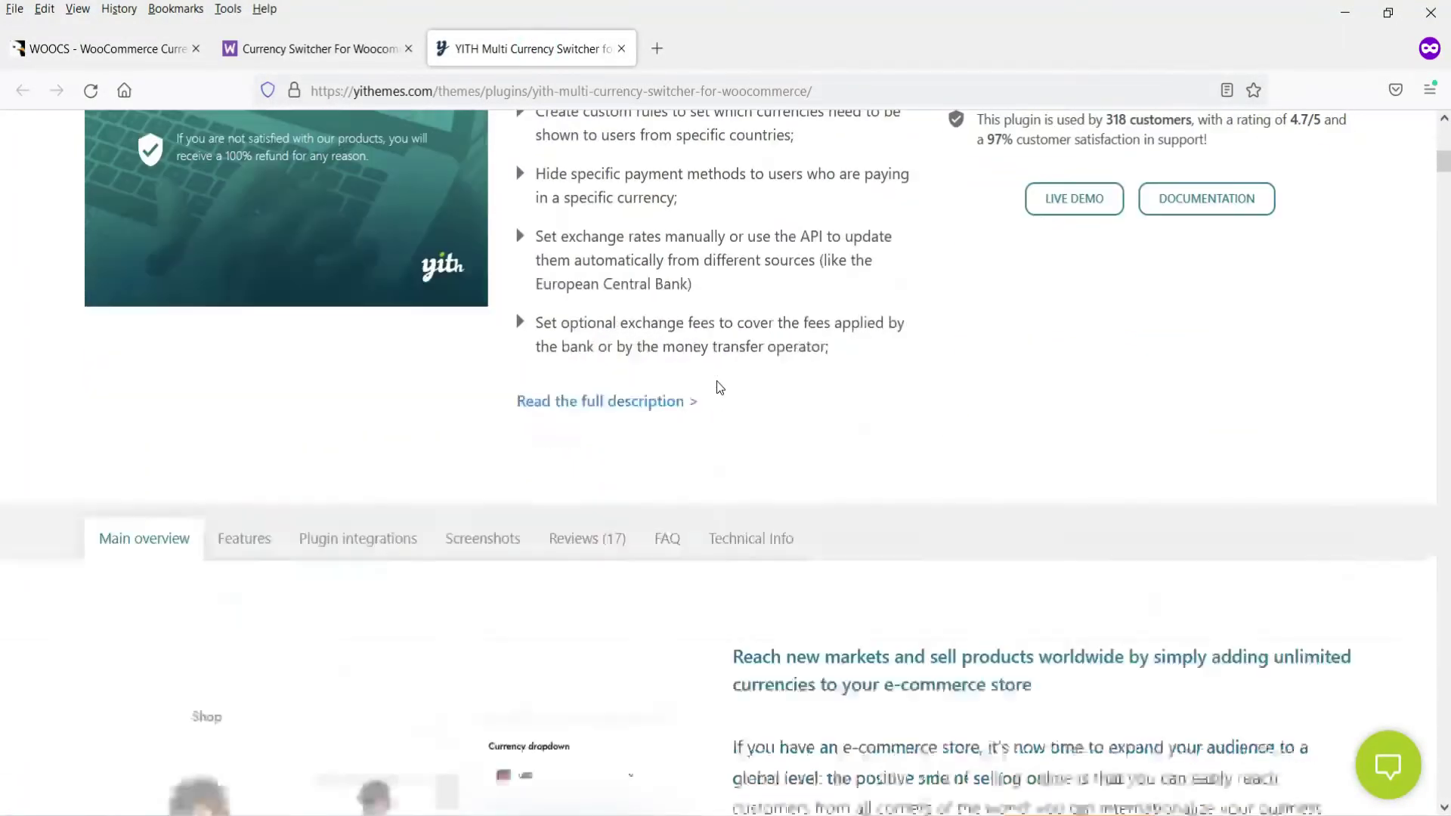
{"action": "scroll", "coordinate": [729, 405], "scroll_direction": "up", "scroll_amount": 13}
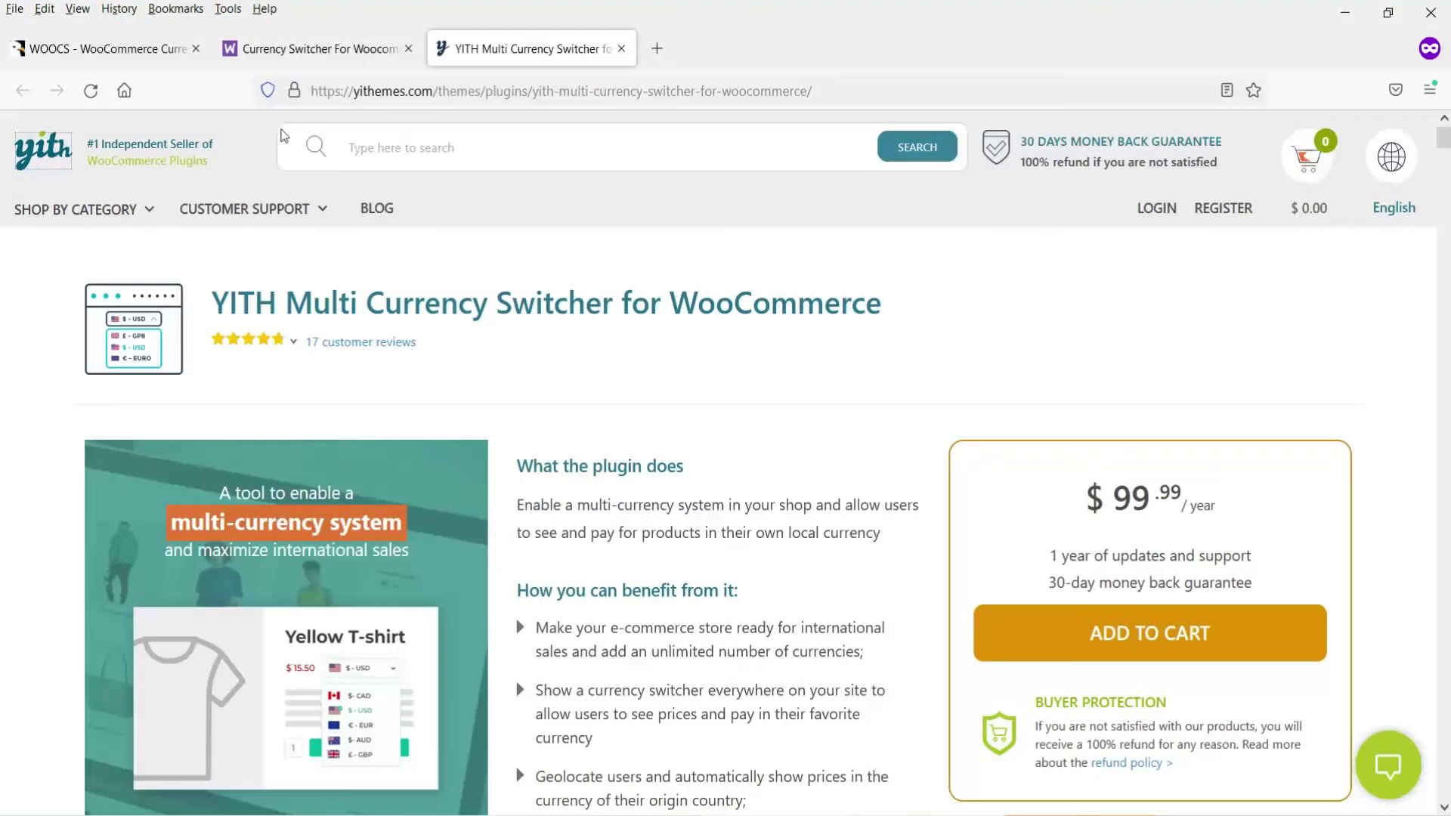
{"action": "left_click", "coordinate": [292, 49]}
{"action": "scroll", "coordinate": [469, 451], "scroll_direction": "up", "scroll_amount": 6}
{"action": "scroll", "coordinate": [469, 452], "scroll_direction": "up", "scroll_amount": 2}
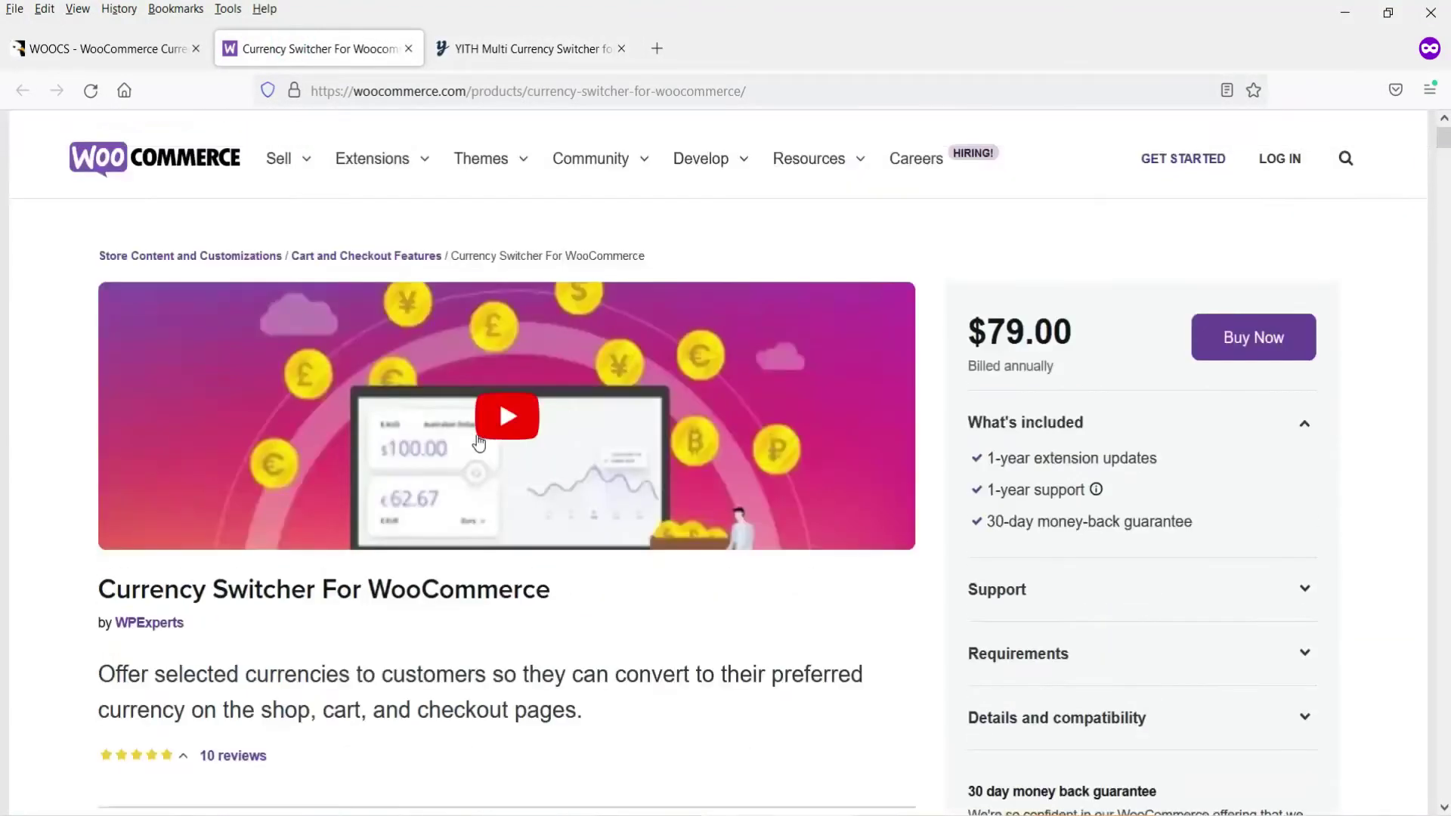
- Compare the YITH, WooCommerce and CodeCanyon plugin pages once more, finishing with the WOOCS license offer
{"action": "left_click", "coordinate": [483, 49]}
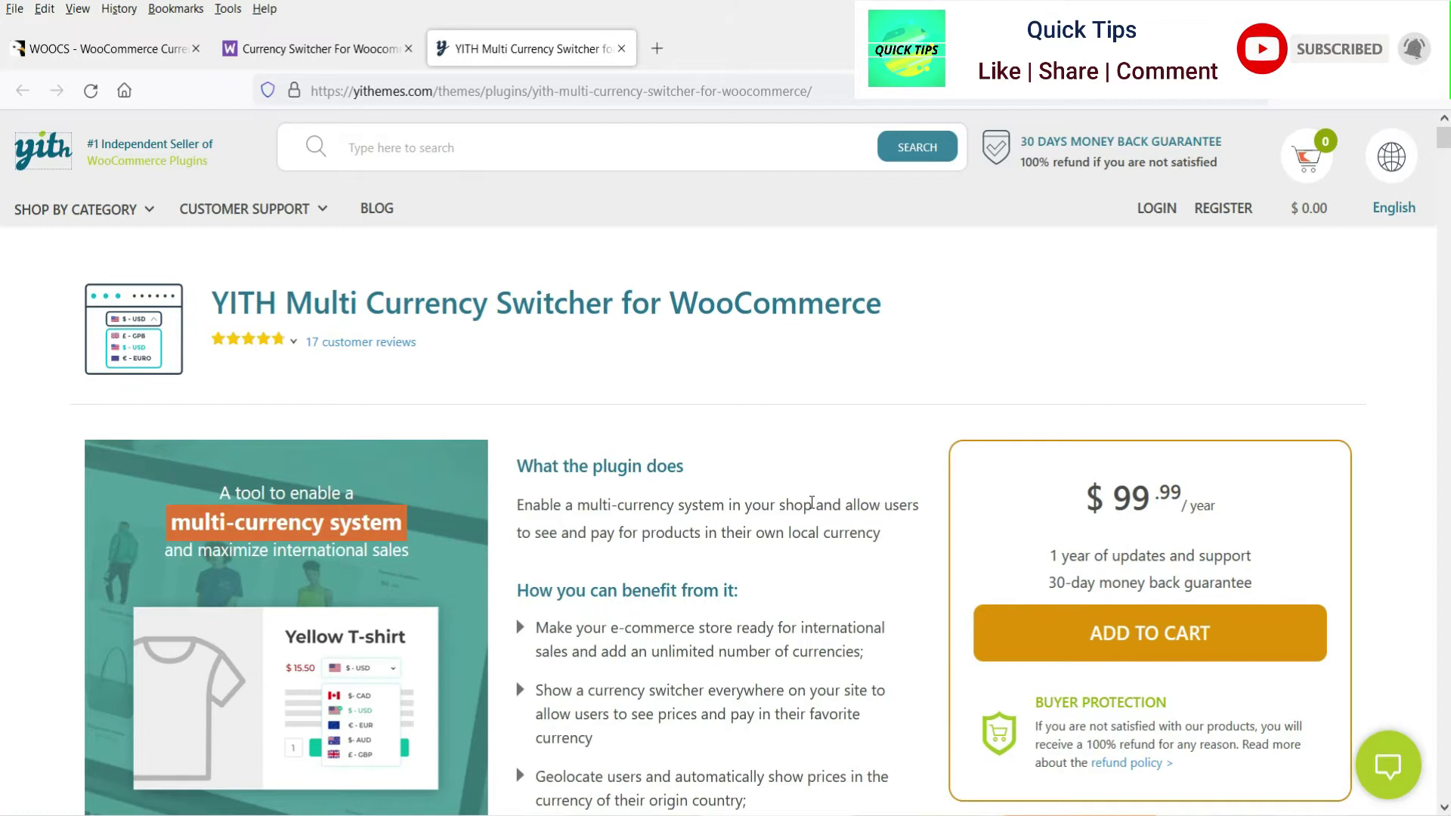
{"action": "left_click", "coordinate": [257, 44]}
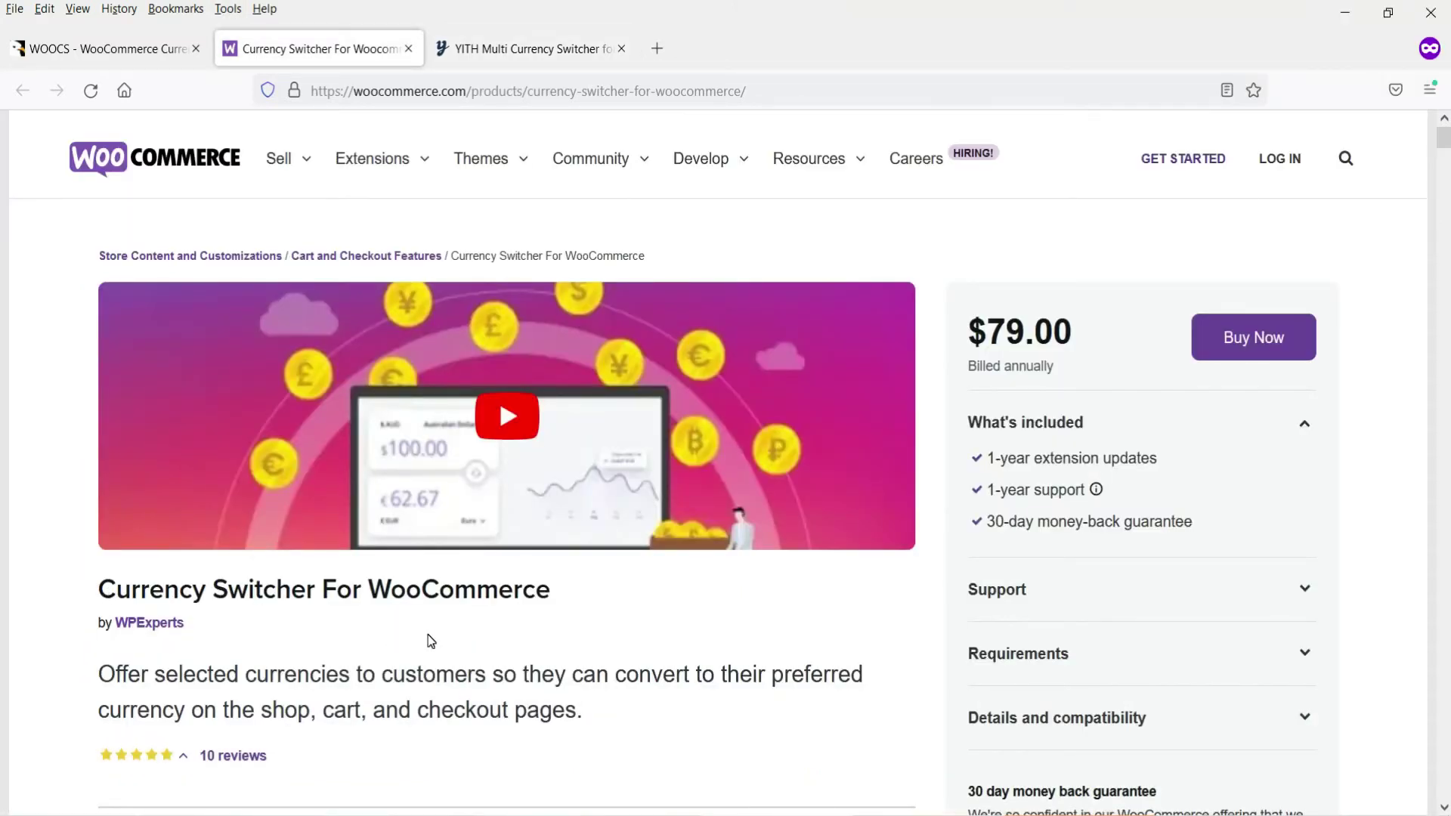
{"action": "left_click", "coordinate": [517, 45]}
{"action": "left_click", "coordinate": [45, 48]}
{"action": "scroll", "coordinate": [710, 303], "scroll_direction": "up", "scroll_amount": 15}
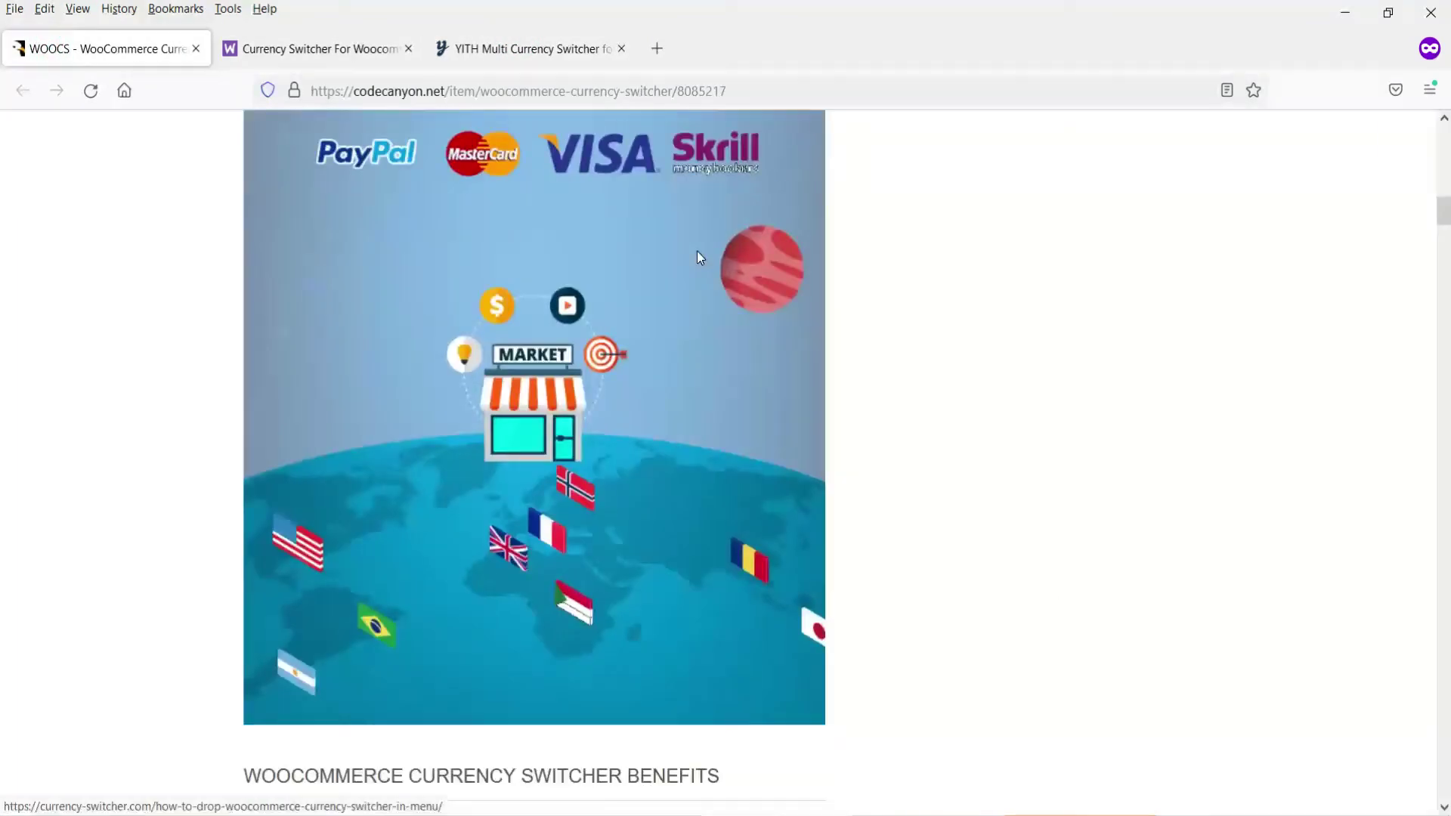
{"action": "scroll", "coordinate": [697, 251], "scroll_direction": "up", "scroll_amount": 10}
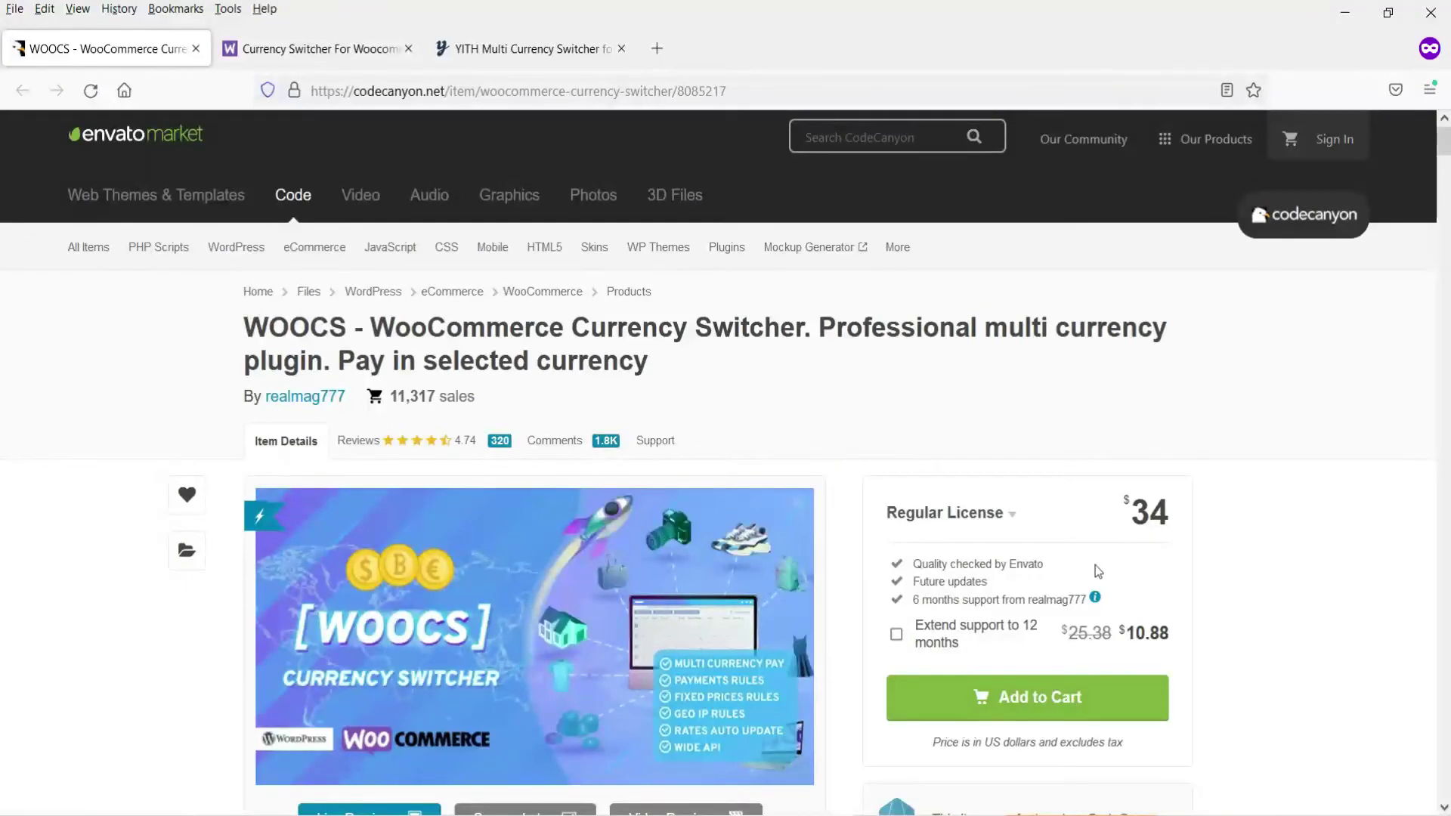
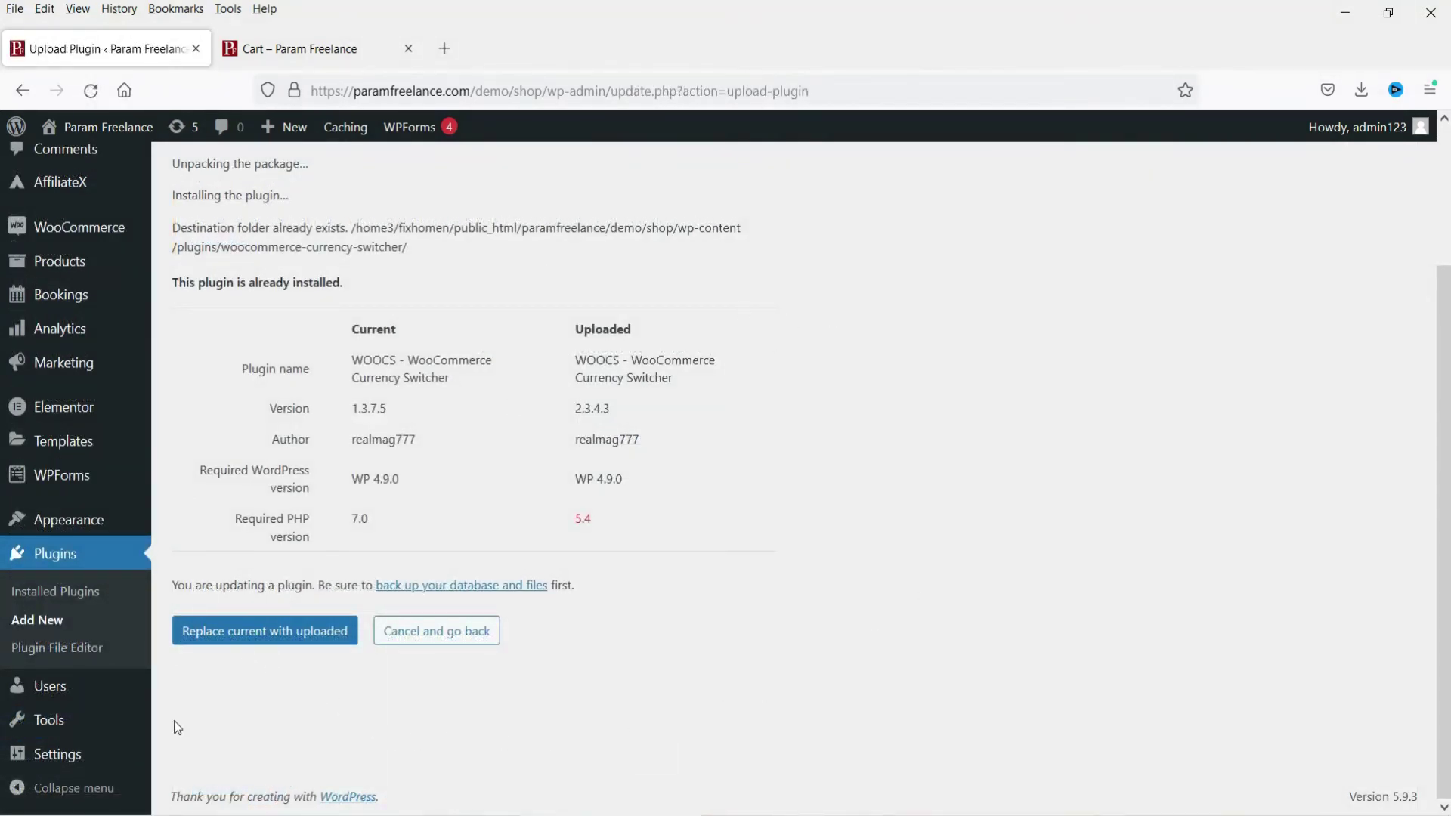
- Replace the installed WOOCS plugin with the uploaded version 2.3.4.3 and go to the plugin installer
{"action": "left_click", "coordinate": [269, 644]}
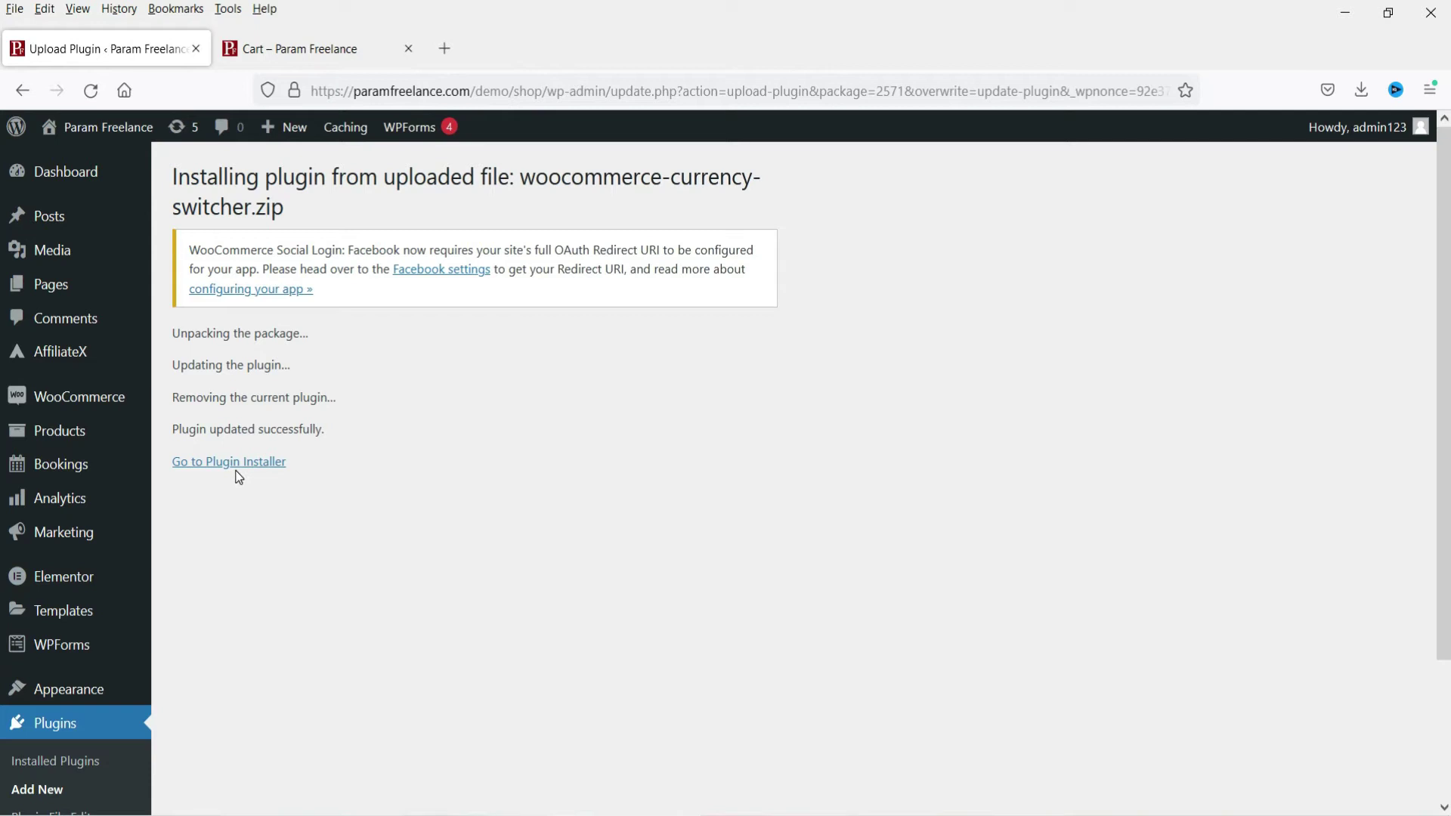
{"action": "left_click", "coordinate": [235, 464]}
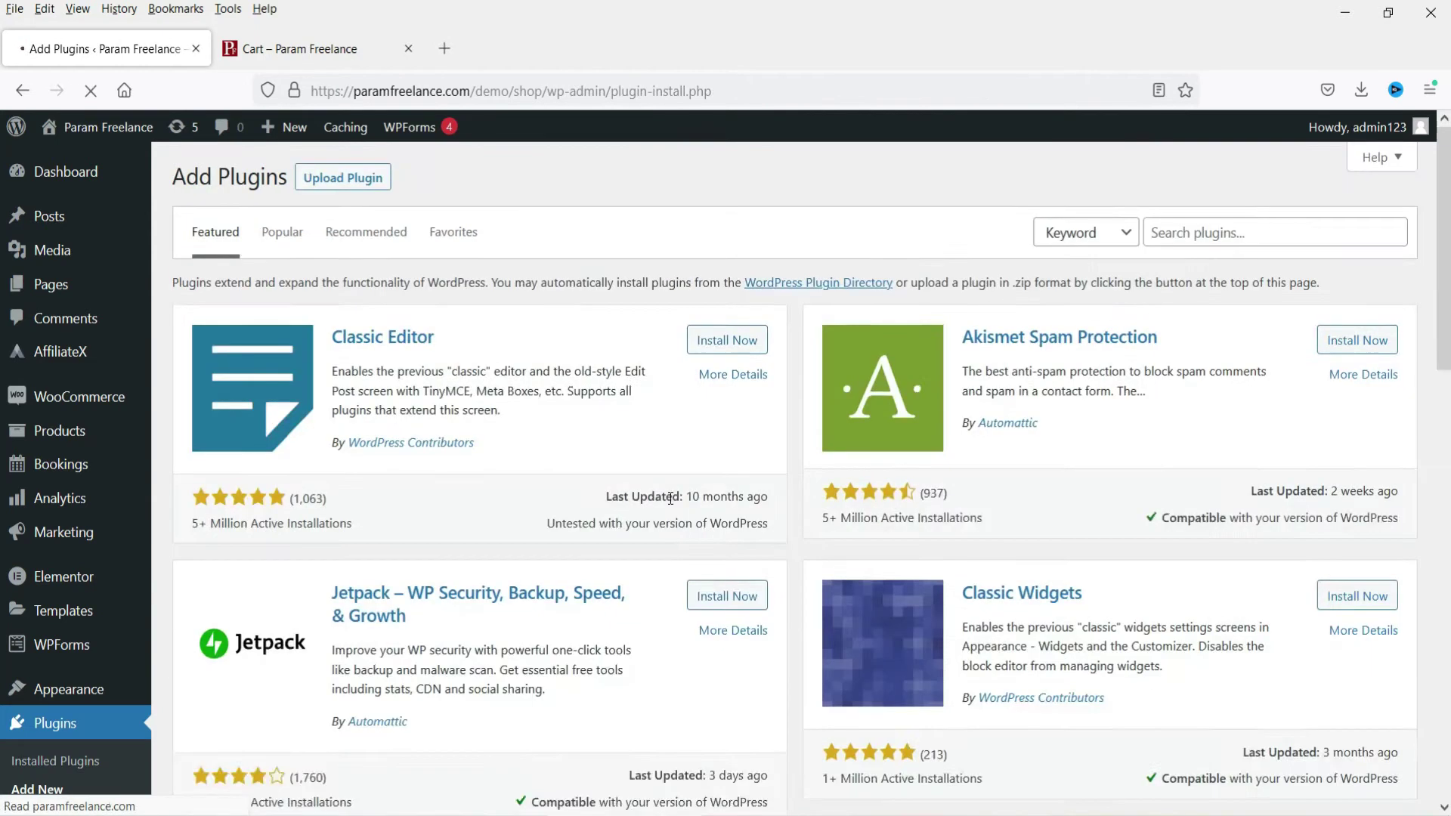
- Open the settings of the updated WOOCS plugin from the installed plugins list and look over its currency table
{"action": "scroll", "coordinate": [22, 548], "scroll_direction": "down", "scroll_amount": 3}
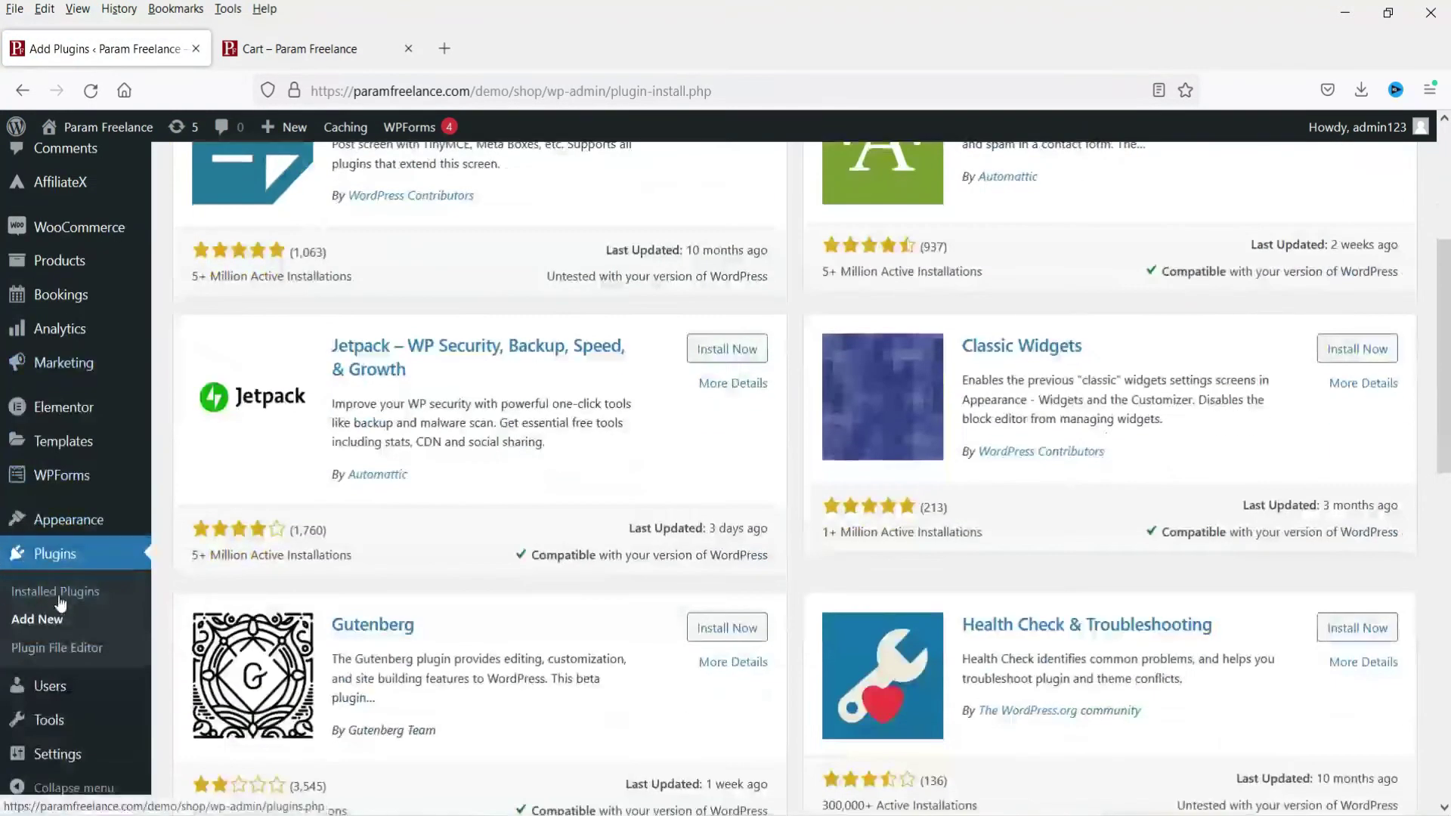
{"action": "left_click", "coordinate": [61, 602]}
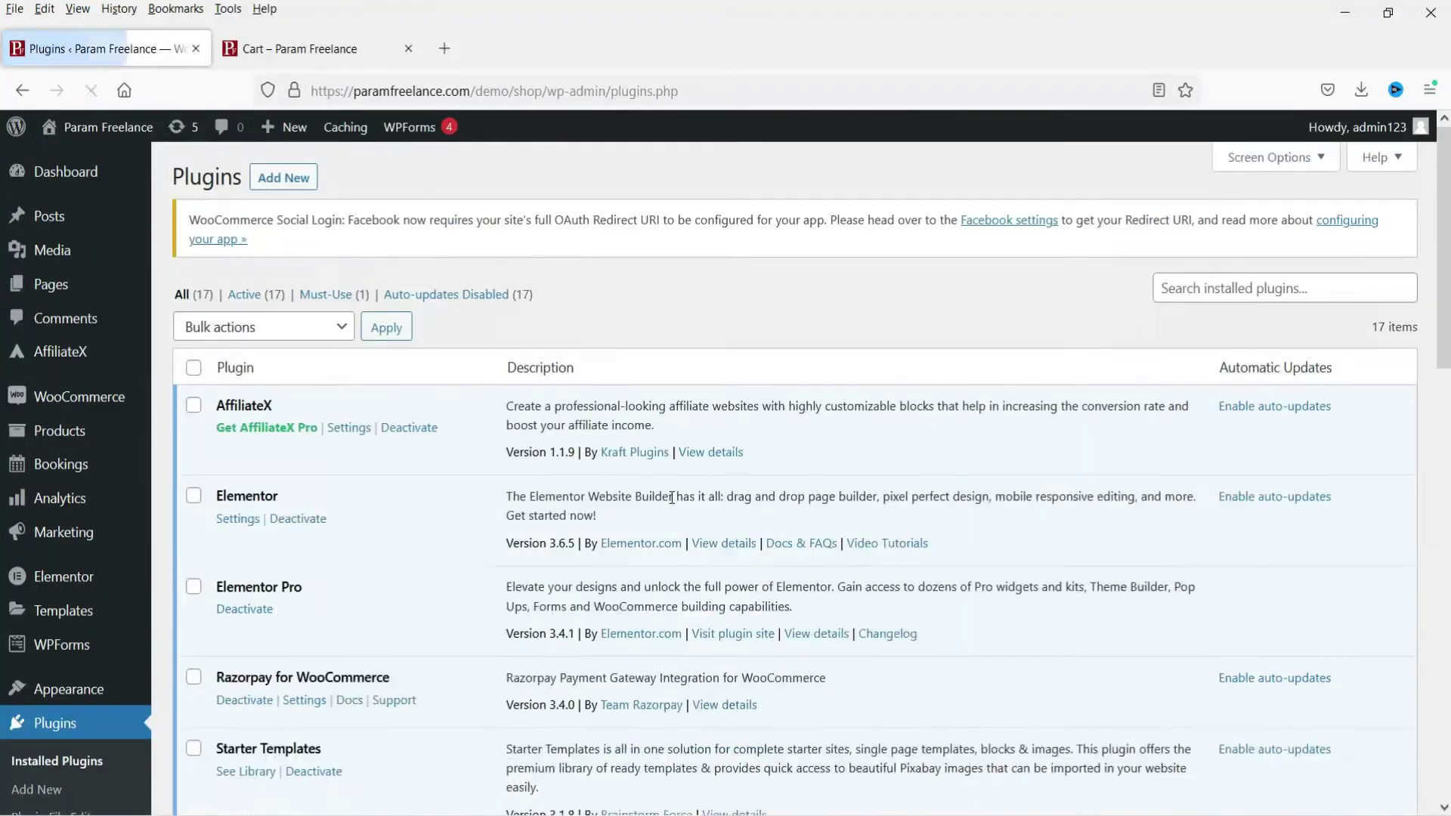
{"action": "scroll", "coordinate": [670, 496], "scroll_direction": "down", "scroll_amount": 8}
{"action": "scroll", "coordinate": [670, 497], "scroll_direction": "down", "scroll_amount": 7}
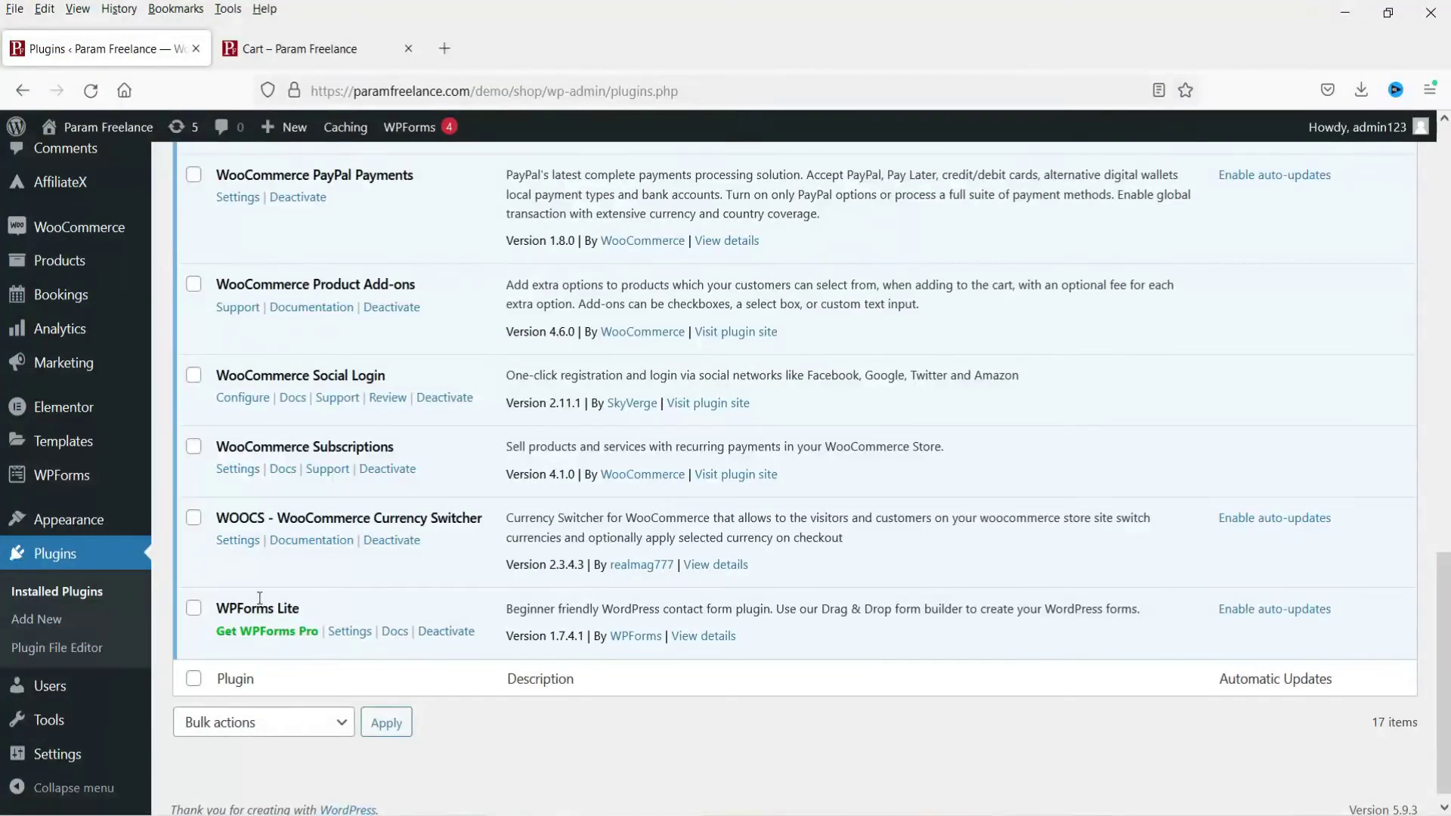
{"action": "left_click", "coordinate": [247, 546]}
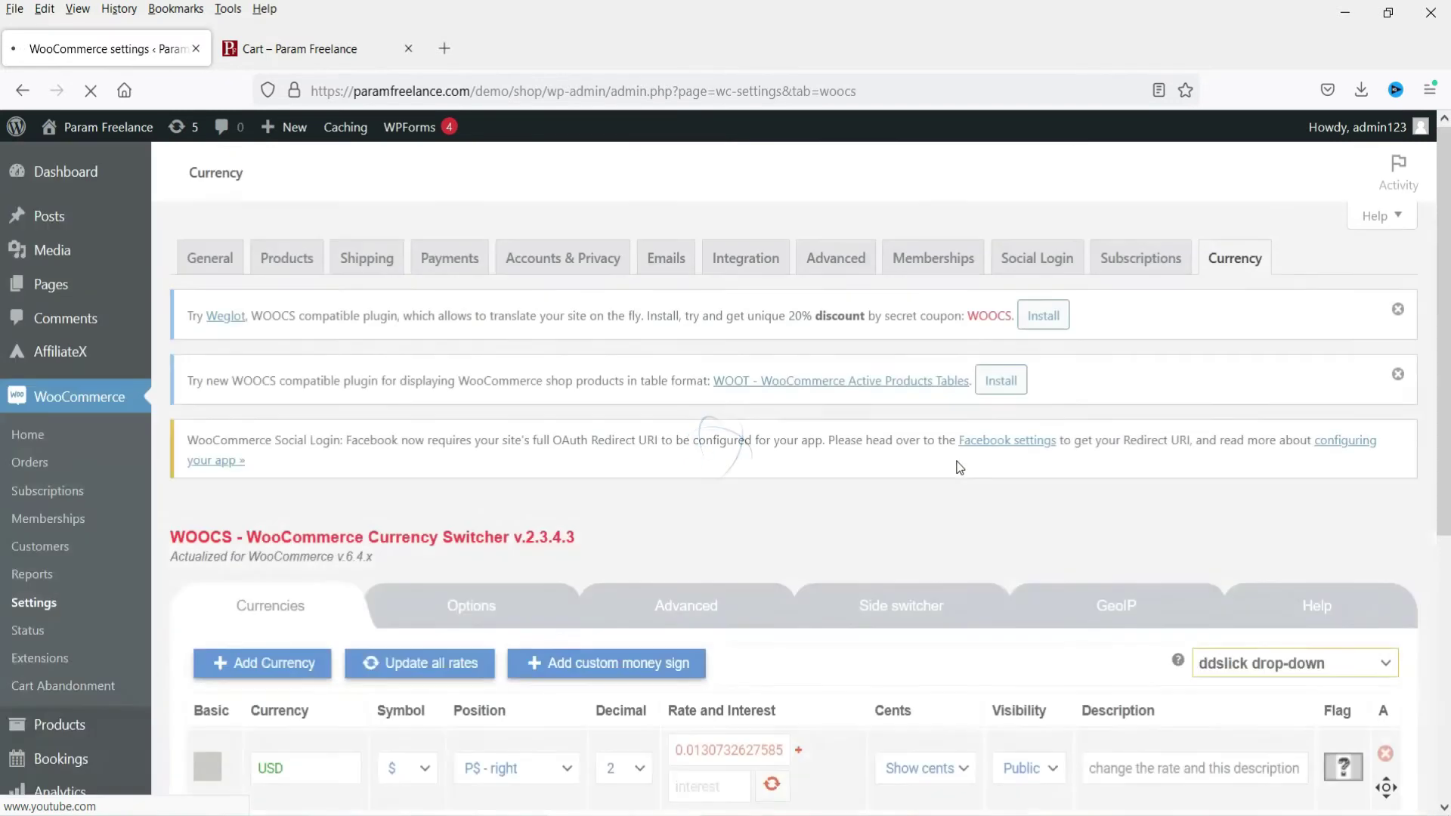
{"action": "scroll", "coordinate": [958, 462], "scroll_direction": "down", "scroll_amount": 5}
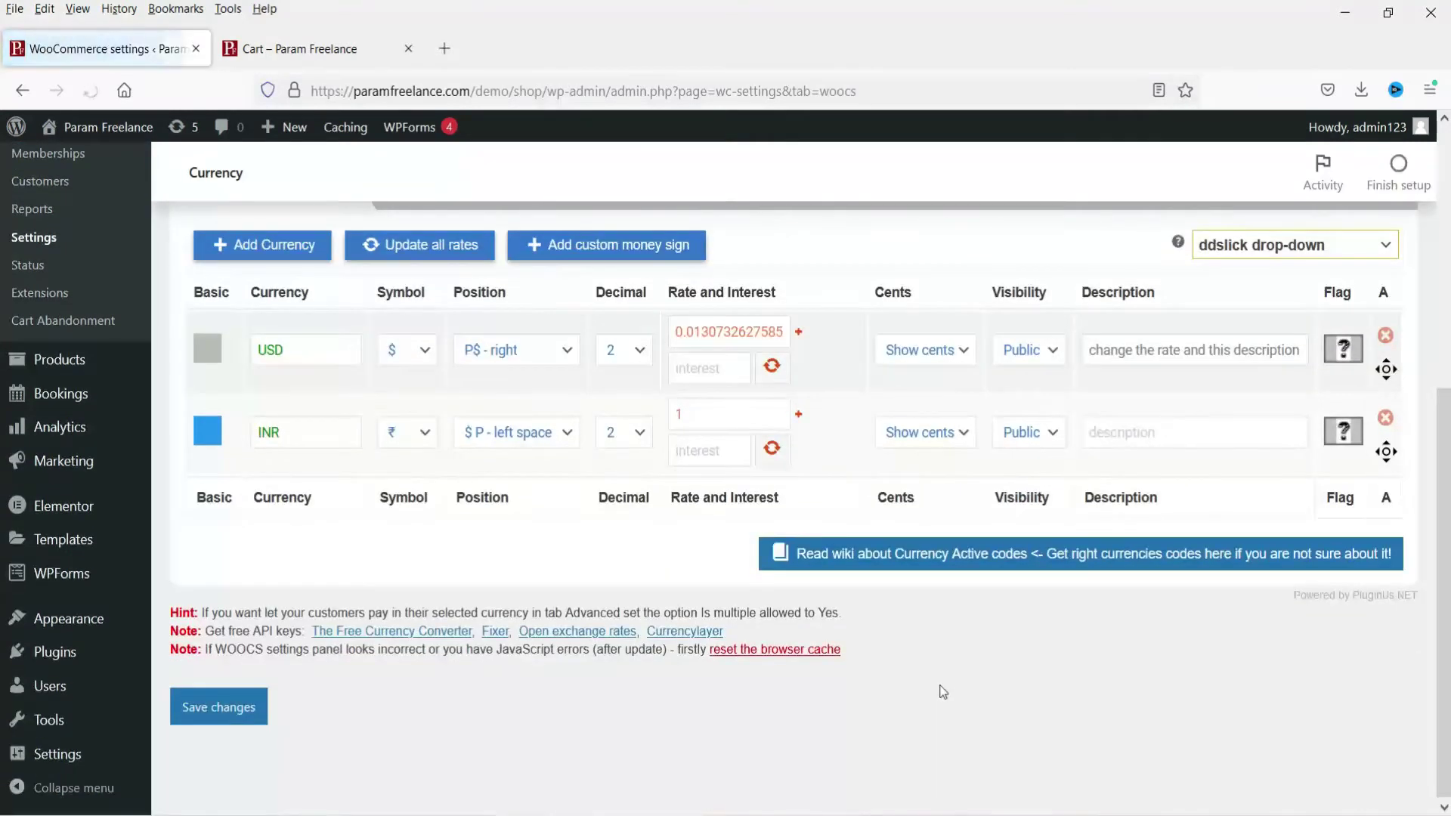
{"action": "scroll", "coordinate": [907, 683], "scroll_direction": "up", "scroll_amount": 3}
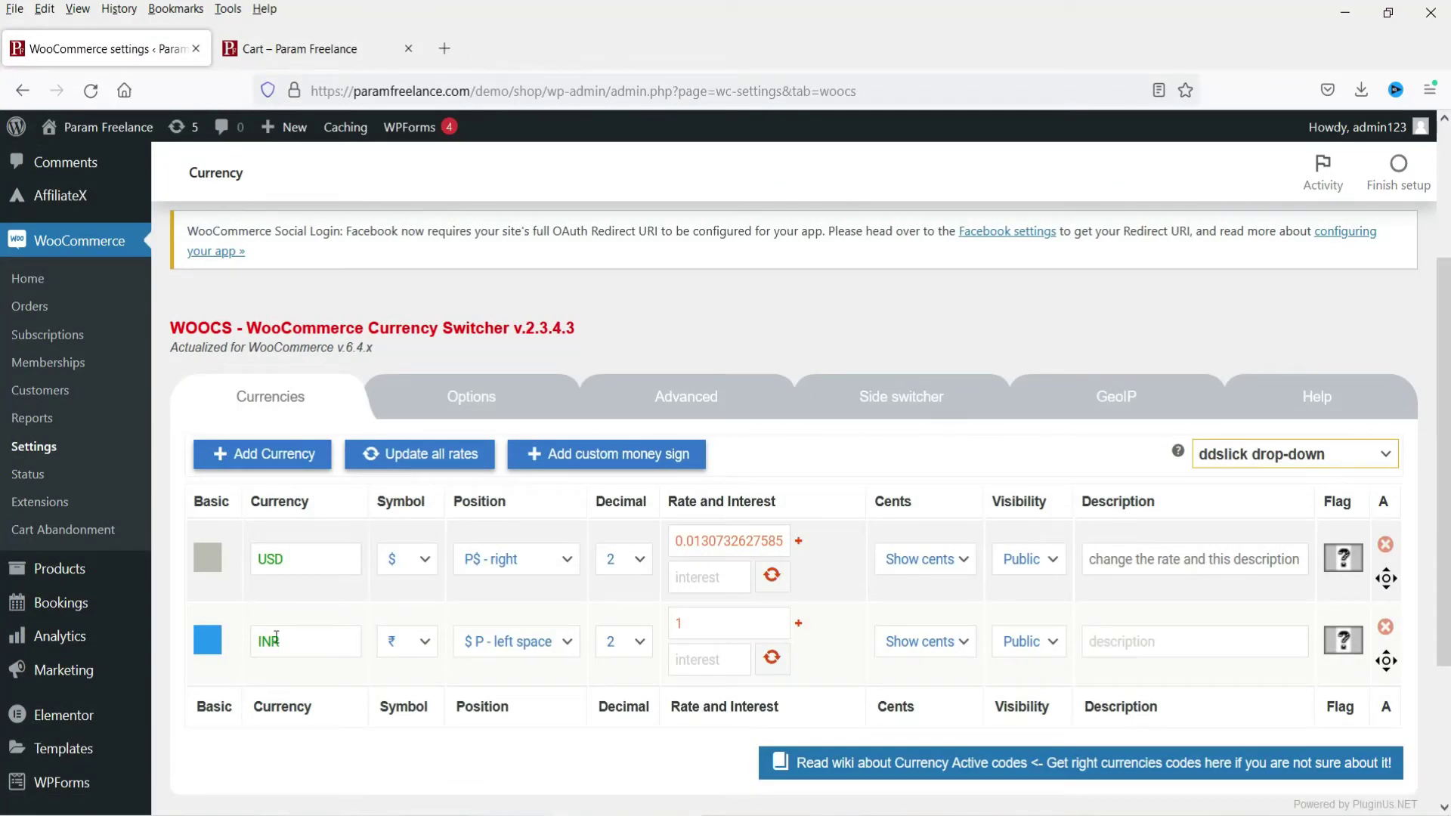
- Add EUR as a new currency with the € symbol and fetch its exchange rate automatically
{"action": "left_click", "coordinate": [264, 461]}
{"action": "scroll", "coordinate": [268, 461], "scroll_direction": "down", "scroll_amount": 3}
{"action": "left_click", "coordinate": [283, 442]}
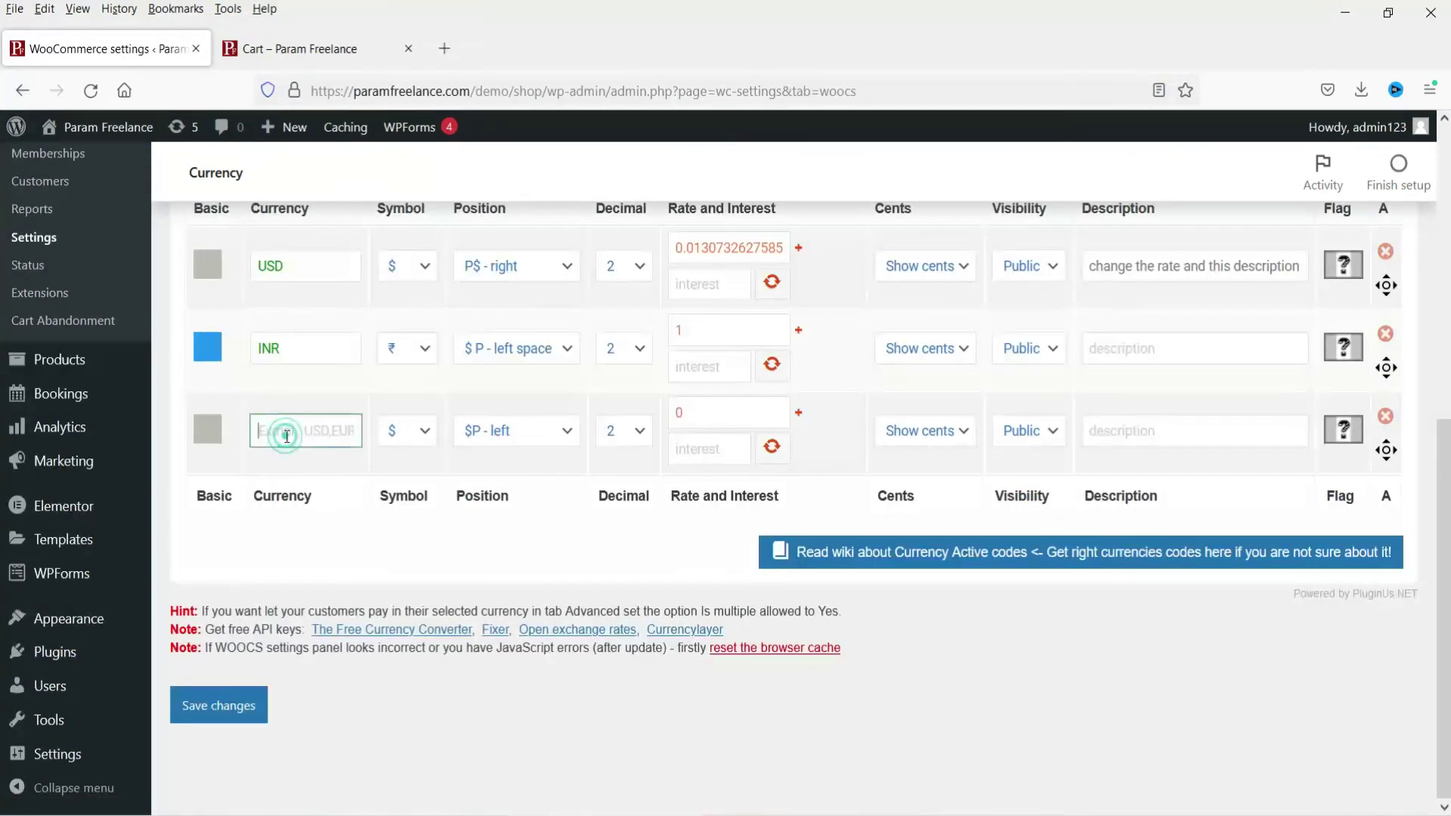
{"action": "left_click", "coordinate": [416, 435]}
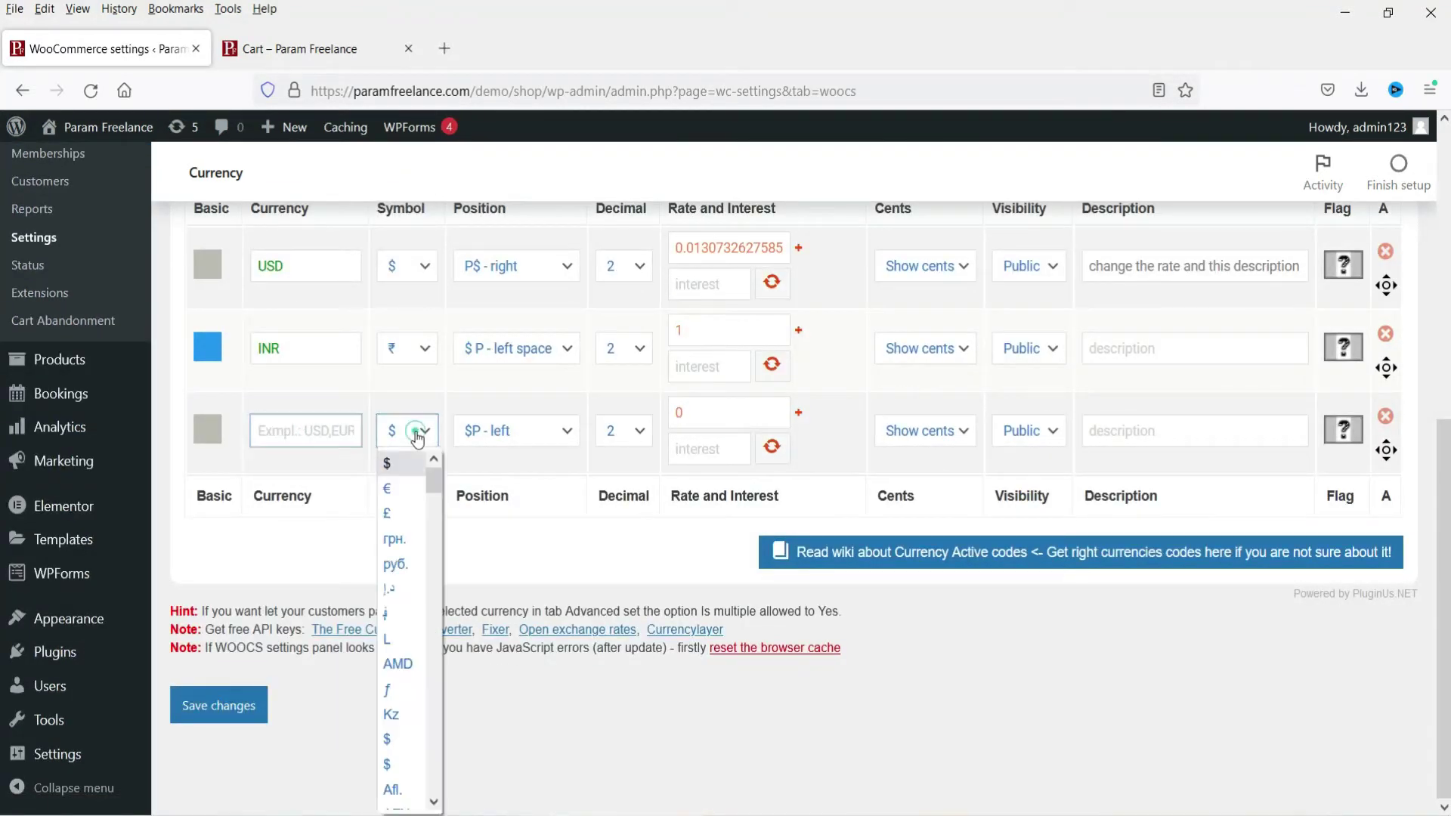
{"action": "left_click", "coordinate": [395, 489]}
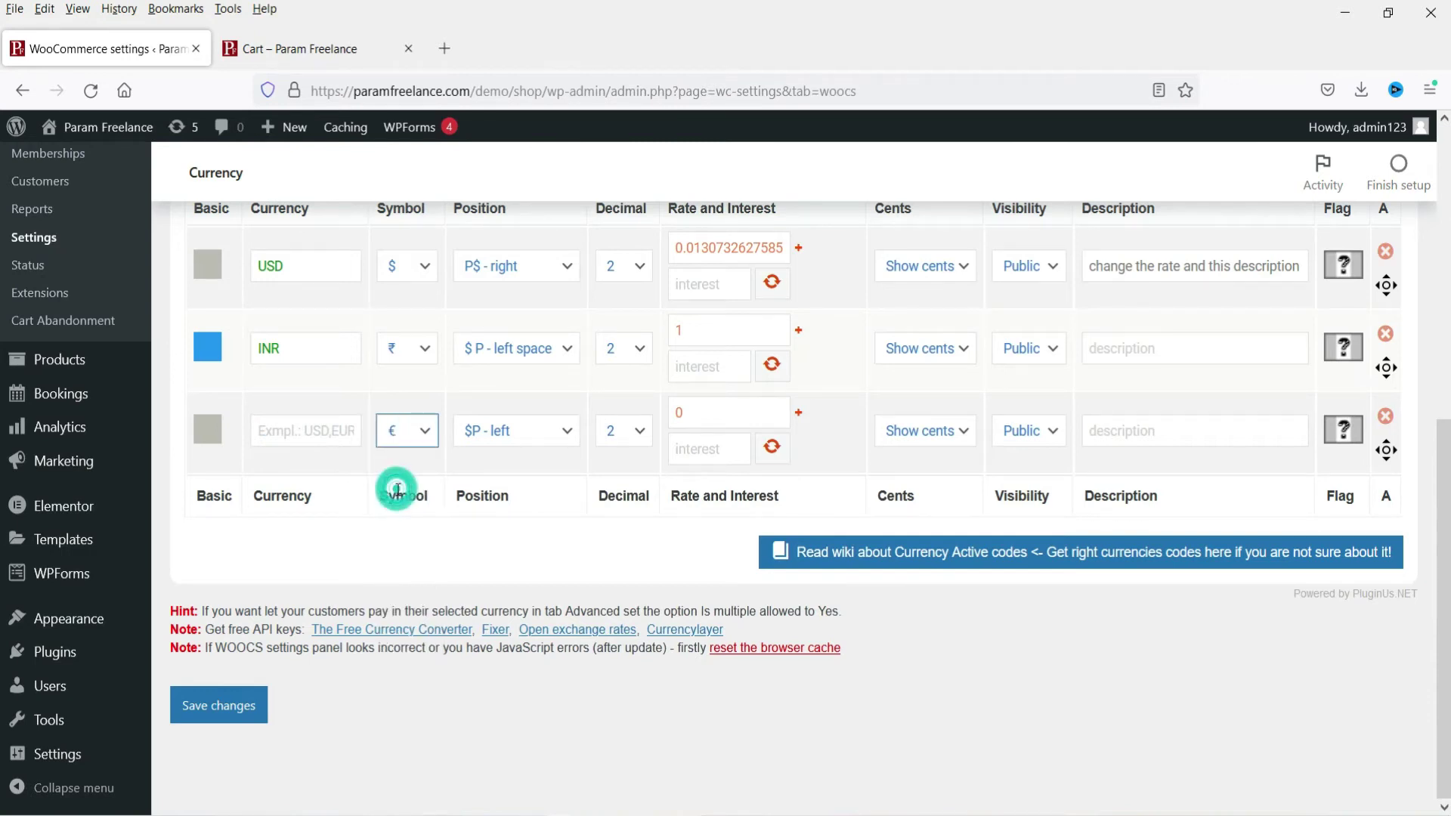
{"action": "left_click", "coordinate": [322, 436]}
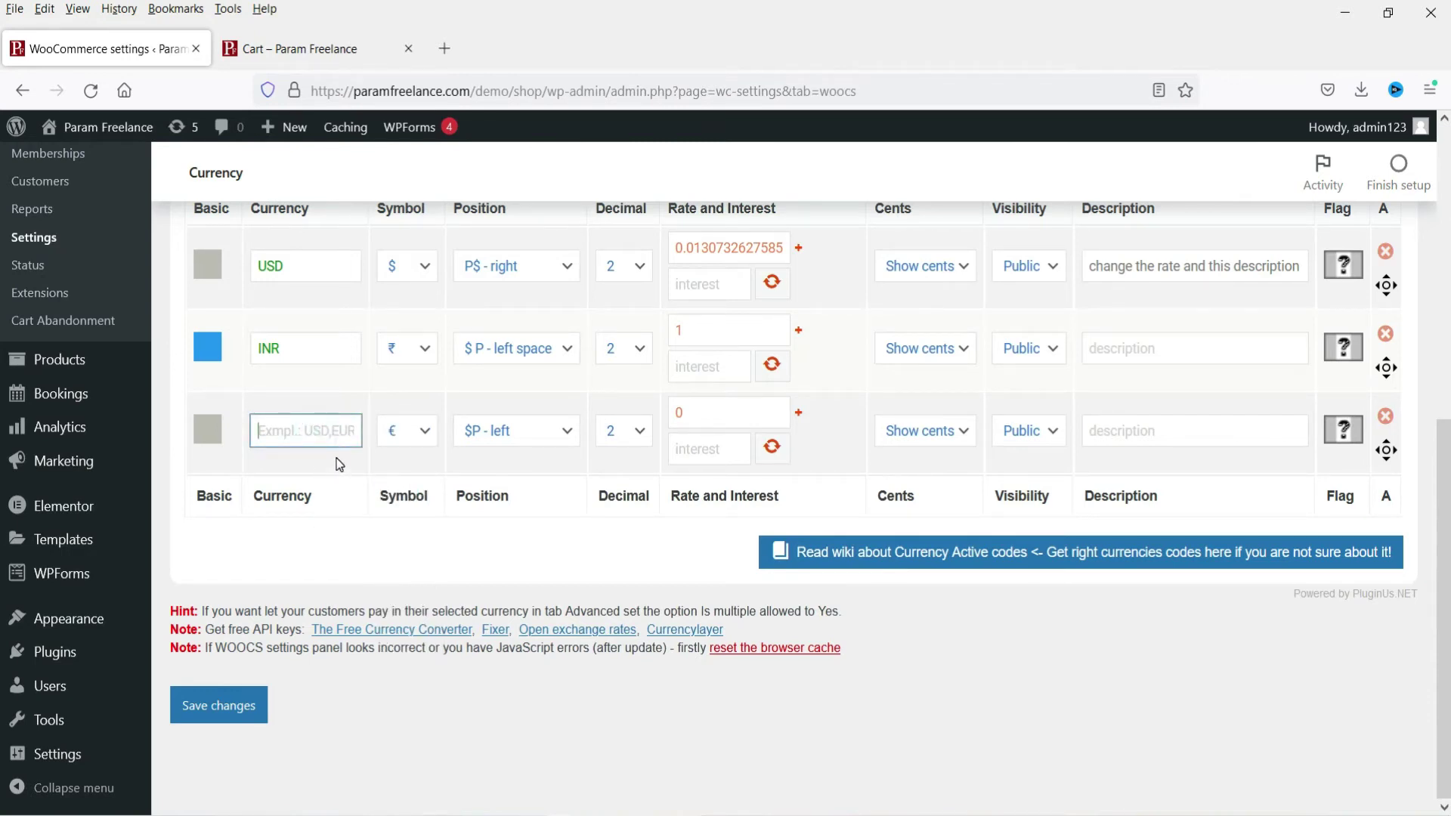
{"action": "type", "text": "EUR"}
{"action": "left_click", "coordinate": [470, 473]}
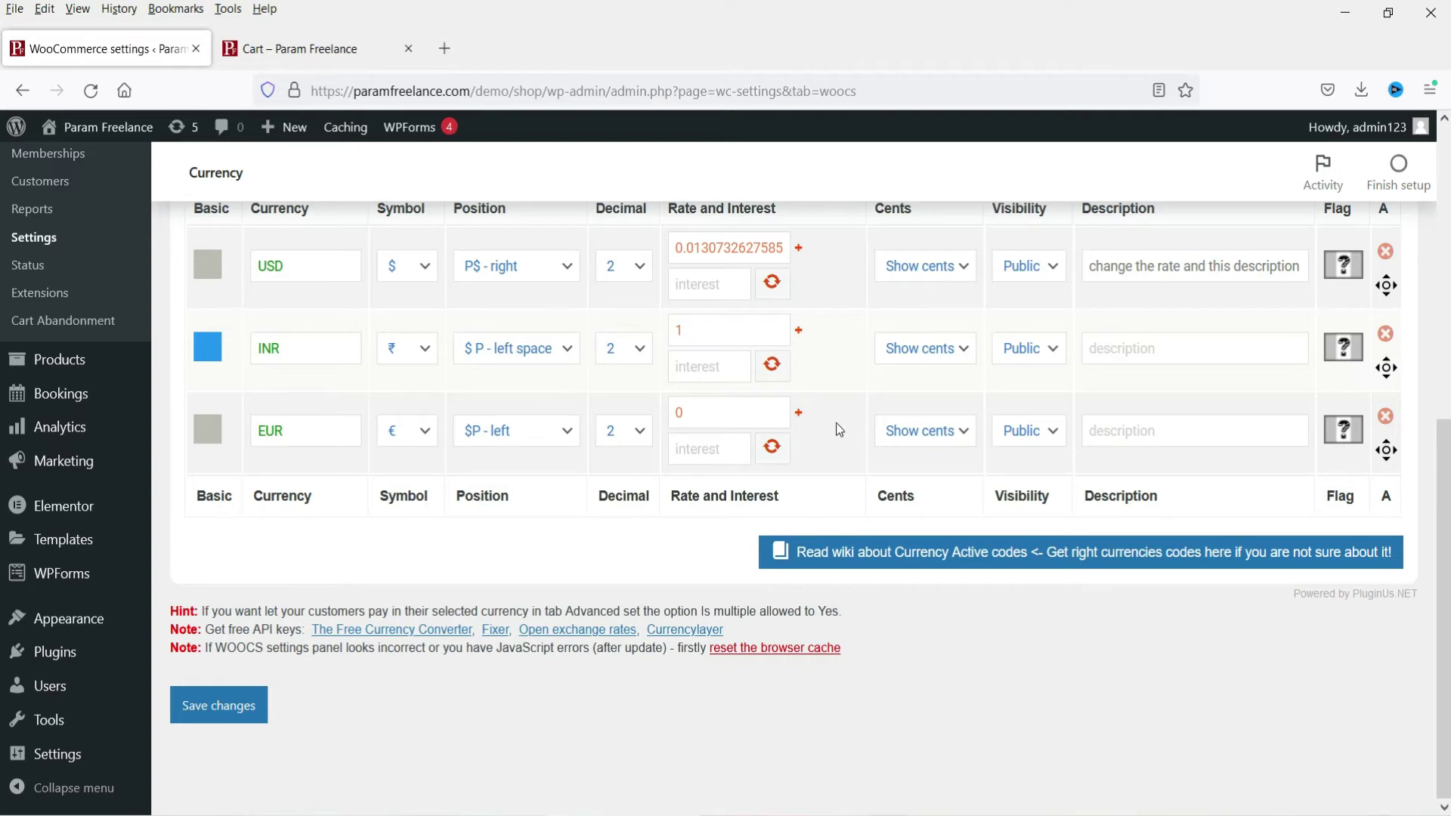
{"action": "left_click", "coordinate": [774, 449]}
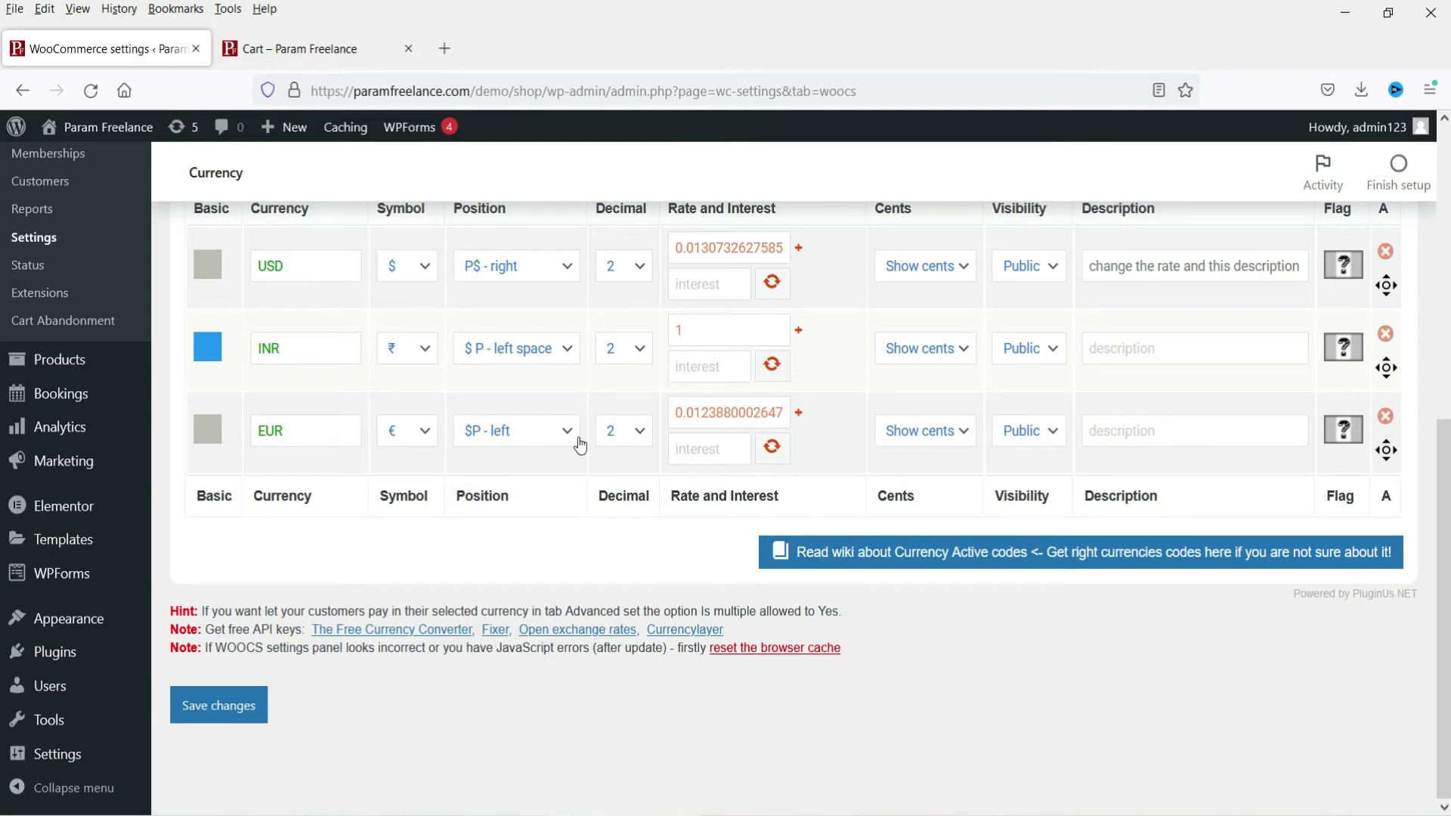
- Change the EUR currency's symbol to £
{"action": "left_click", "coordinate": [421, 429]}
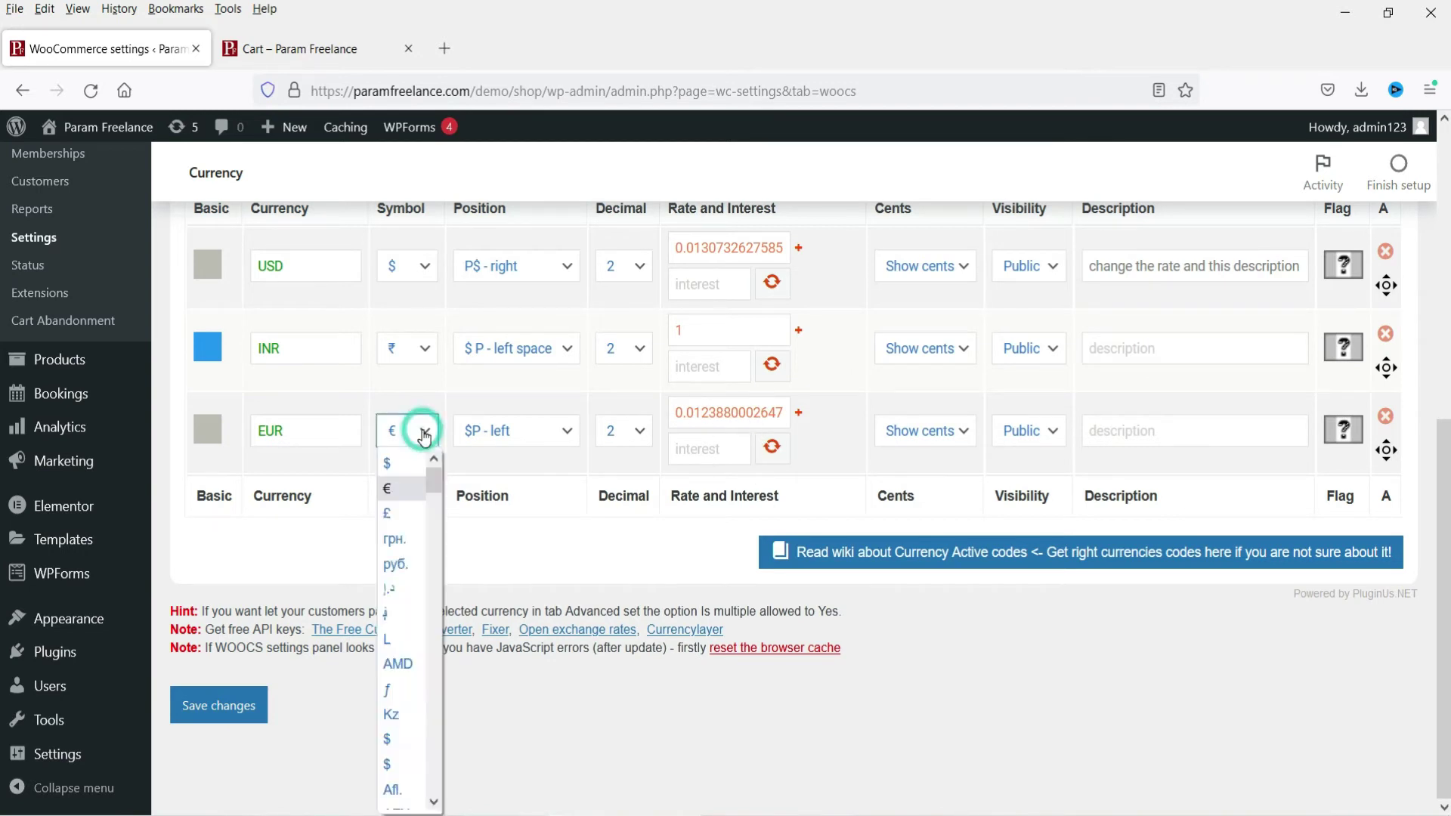
{"action": "left_click", "coordinate": [411, 517]}
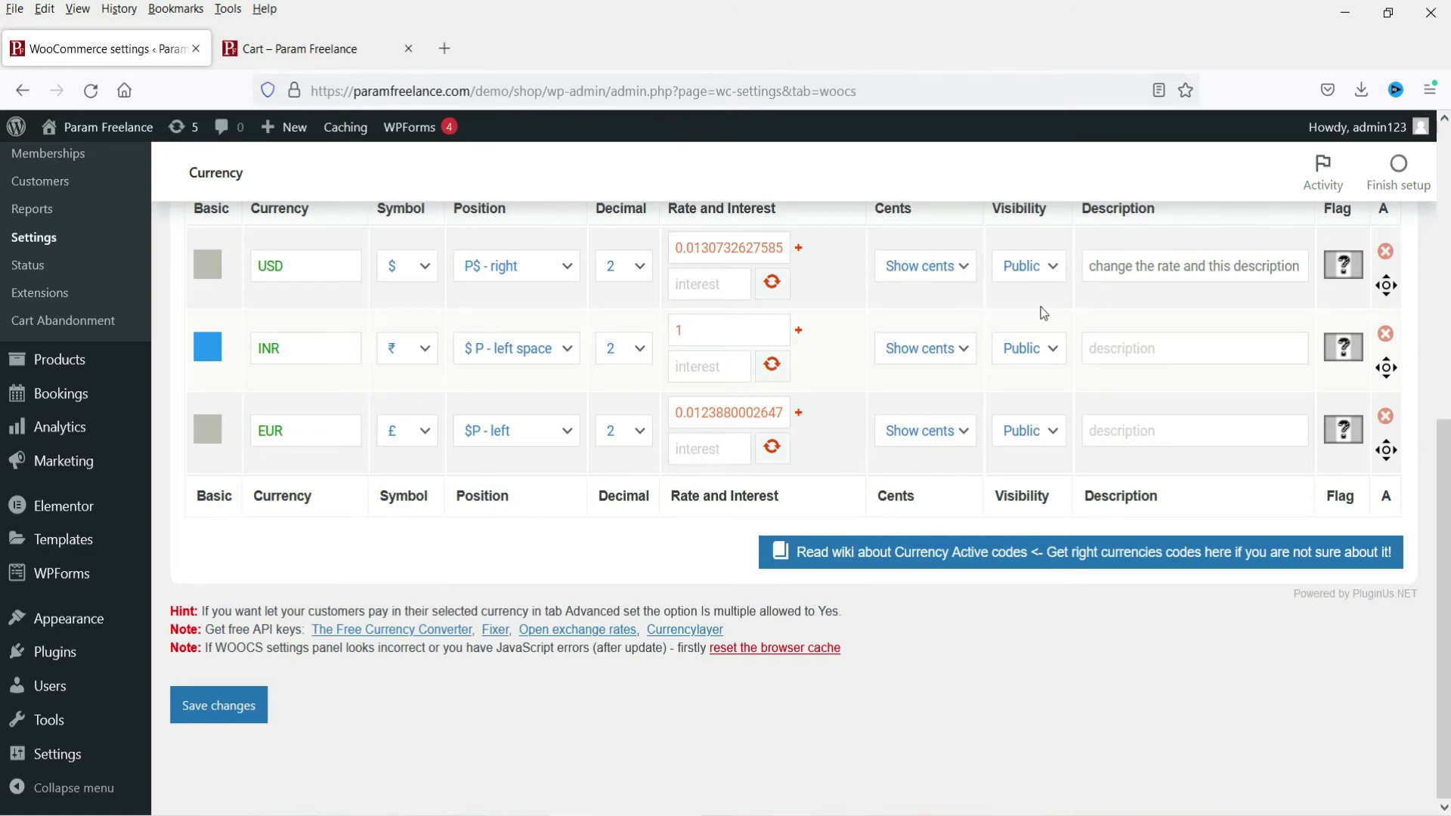
{"action": "scroll", "coordinate": [1184, 396], "scroll_direction": "up", "scroll_amount": 2}
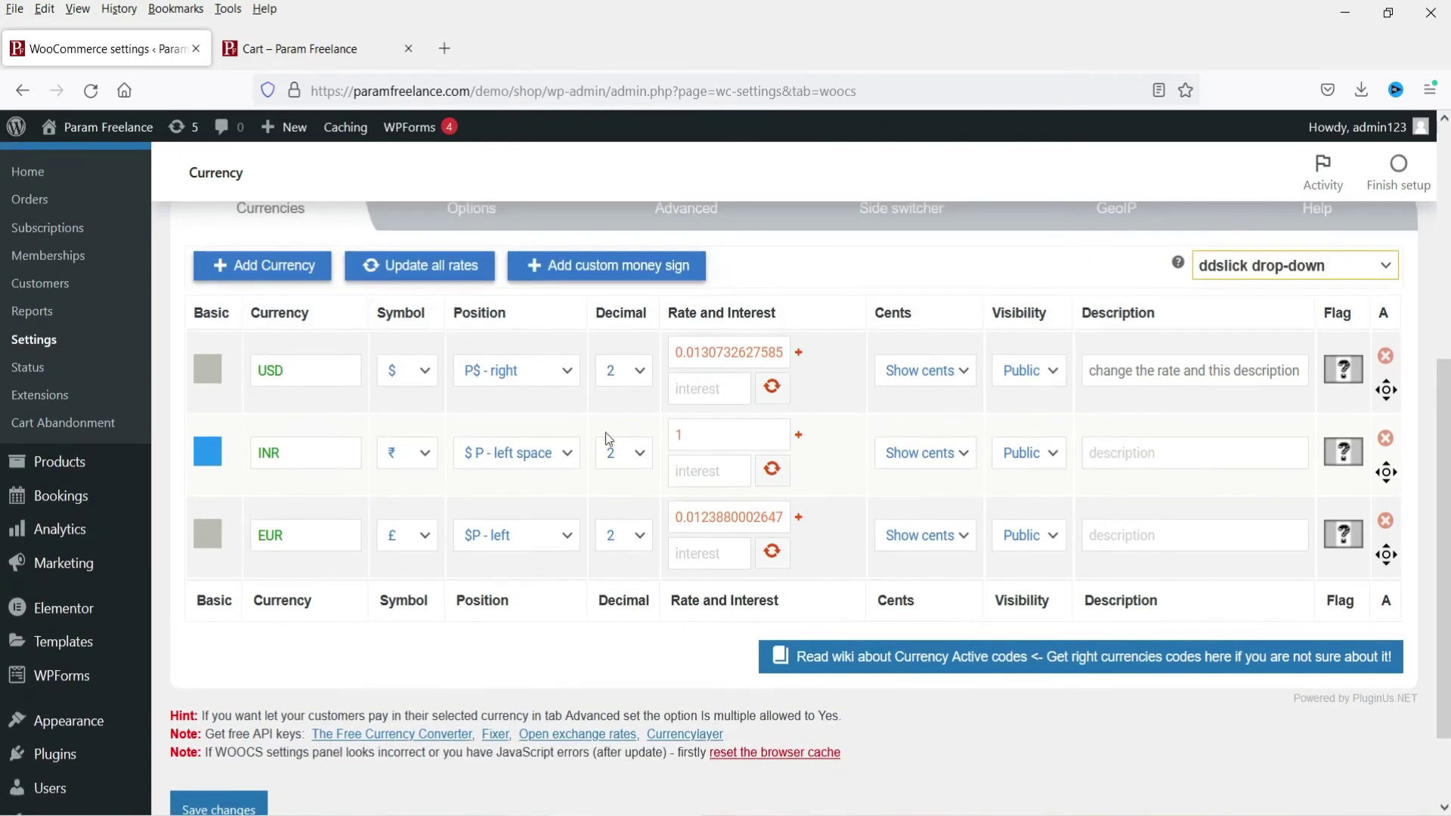
{"action": "scroll", "coordinate": [367, 529], "scroll_direction": "down", "scroll_amount": 2}
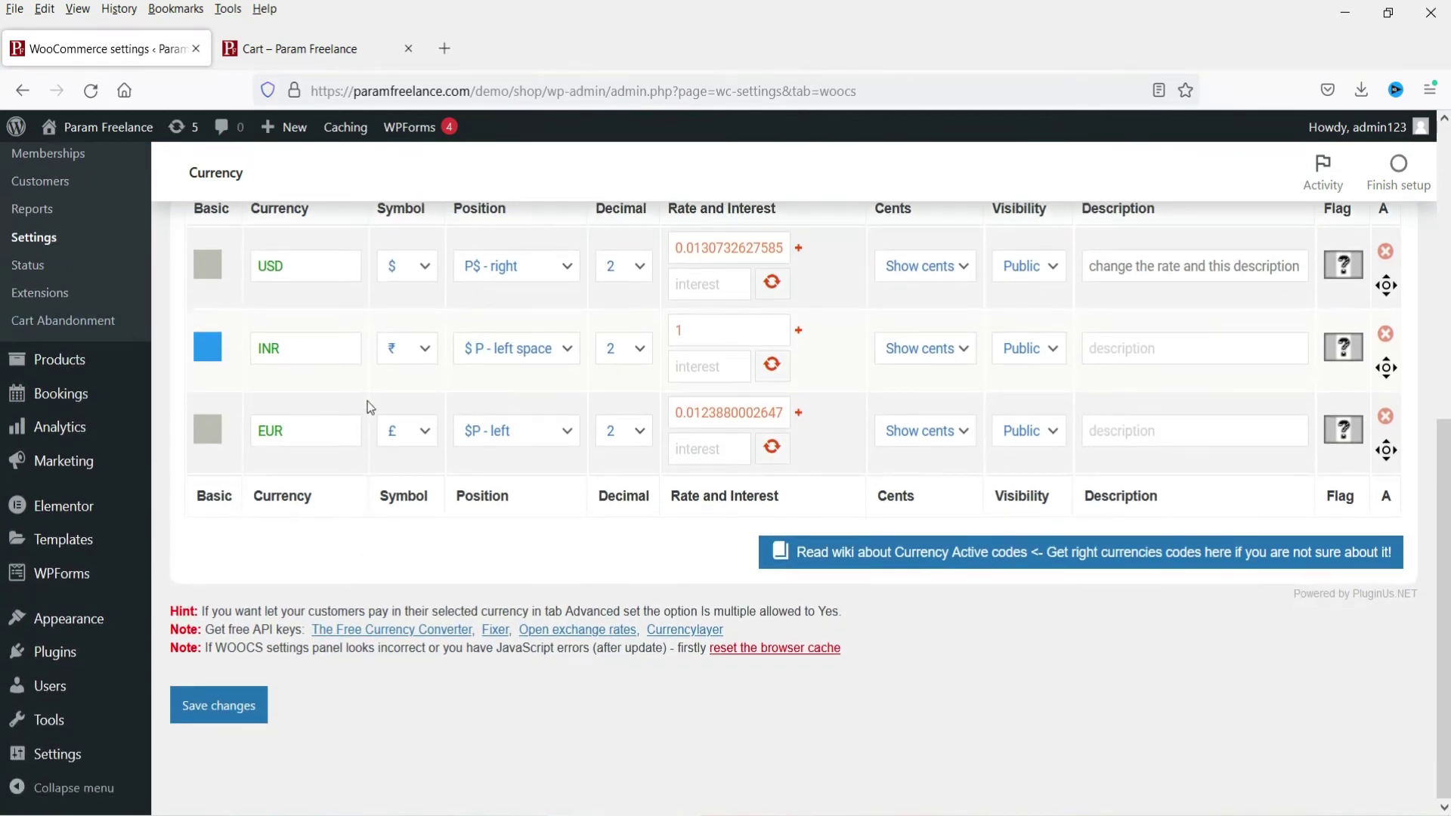
- Add a blank currency row, browse its list of available symbols, and remove the row
{"action": "scroll", "coordinate": [369, 408], "scroll_direction": "up", "scroll_amount": 4}
{"action": "left_click", "coordinate": [261, 372]}
{"action": "scroll", "coordinate": [513, 486], "scroll_direction": "down", "scroll_amount": 5}
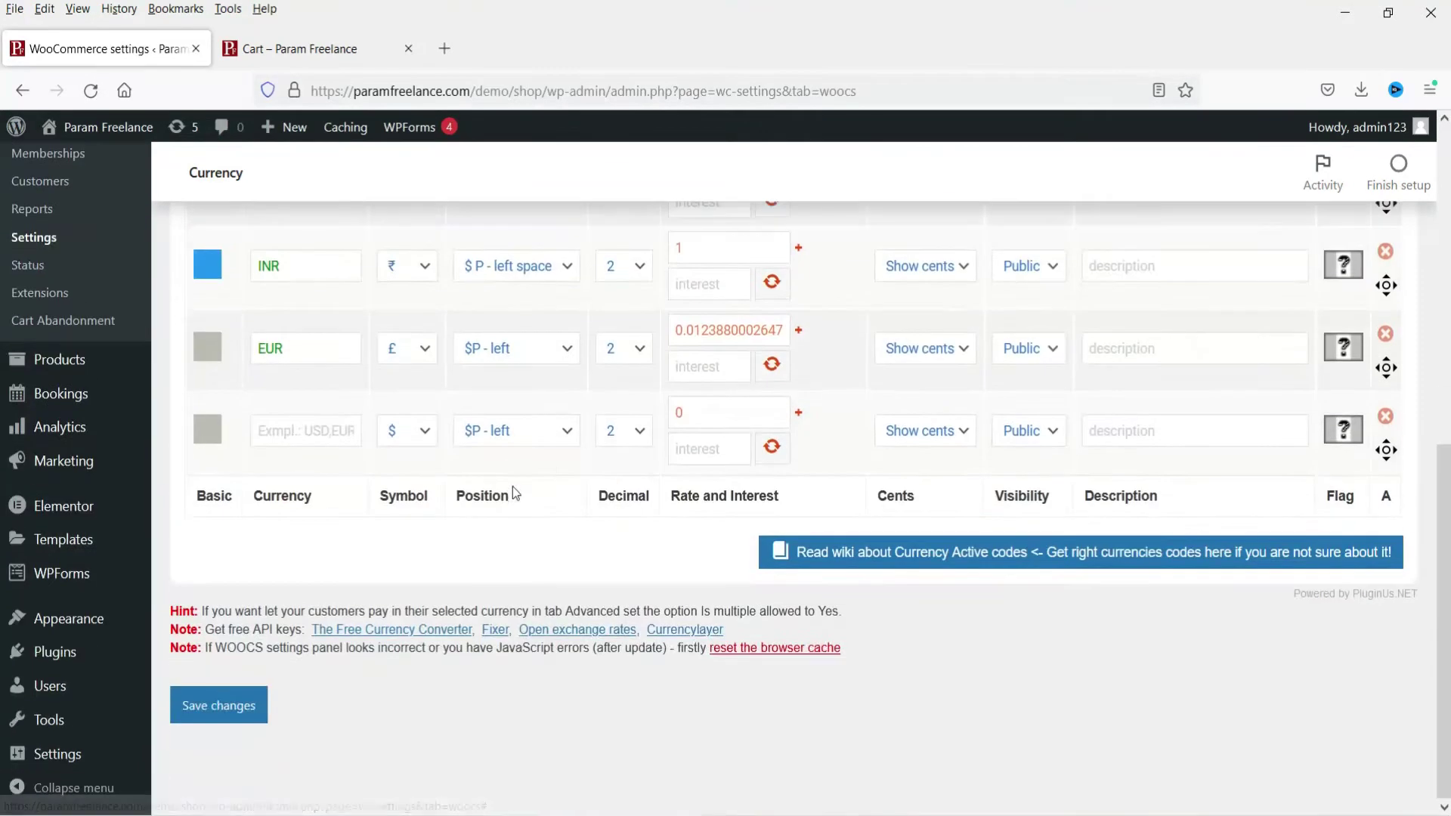
{"action": "left_click", "coordinate": [424, 433]}
{"action": "scroll", "coordinate": [406, 573], "scroll_direction": "down", "scroll_amount": 10}
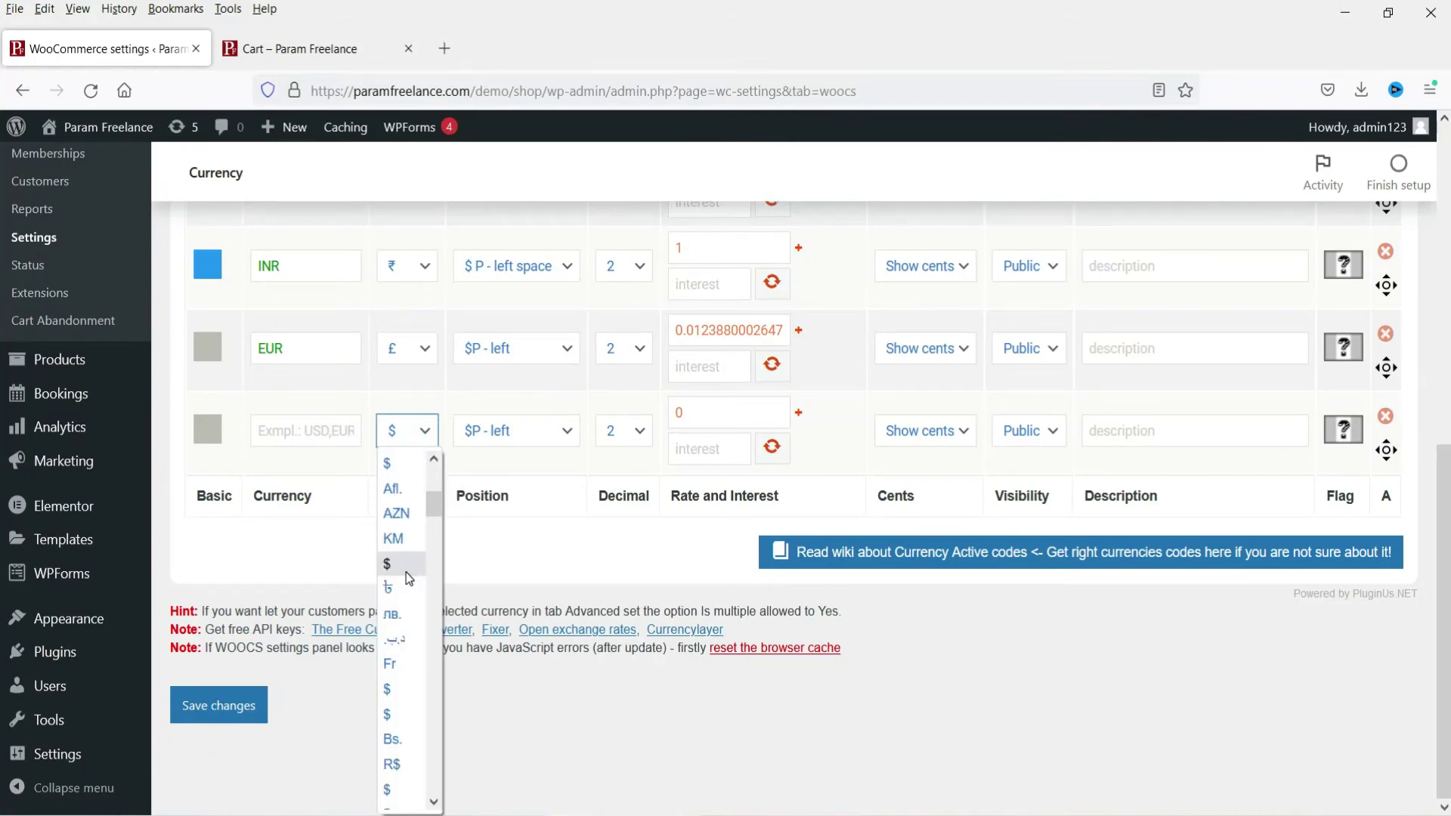
{"action": "scroll", "coordinate": [406, 664], "scroll_direction": "down", "scroll_amount": 10}
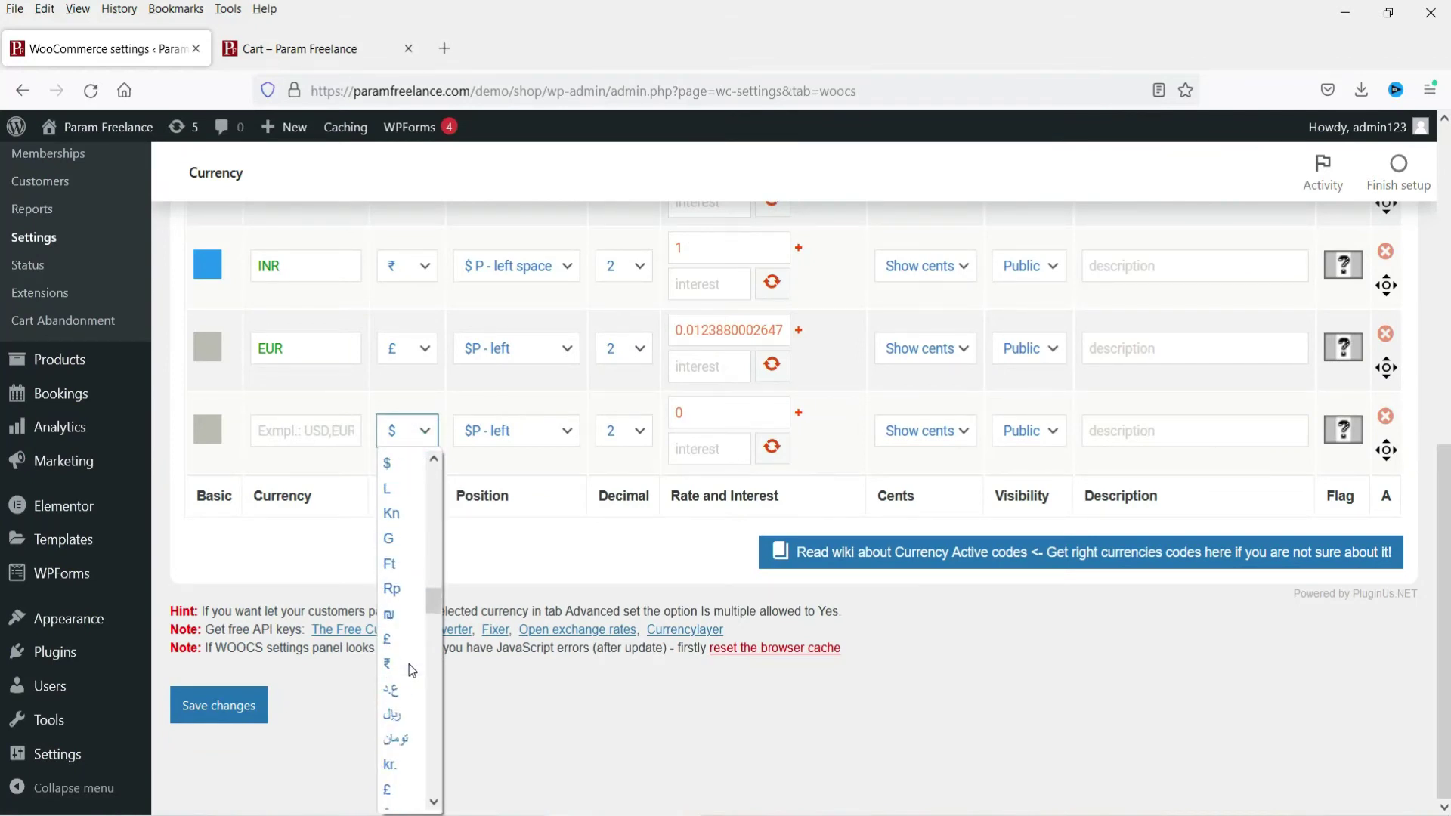
{"action": "scroll", "coordinate": [409, 661], "scroll_direction": "down", "scroll_amount": 10}
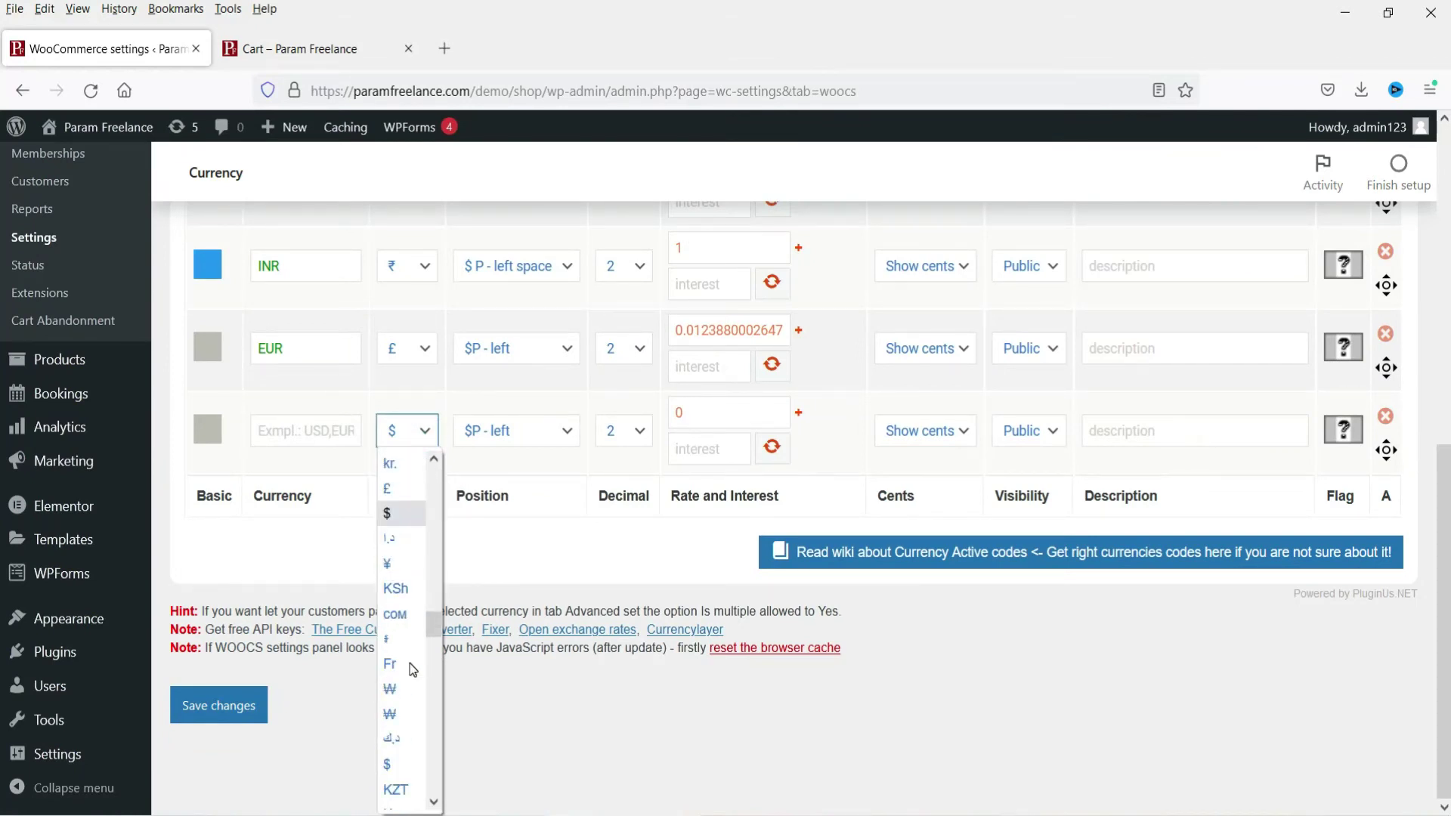
{"action": "scroll", "coordinate": [411, 668], "scroll_direction": "down", "scroll_amount": 10}
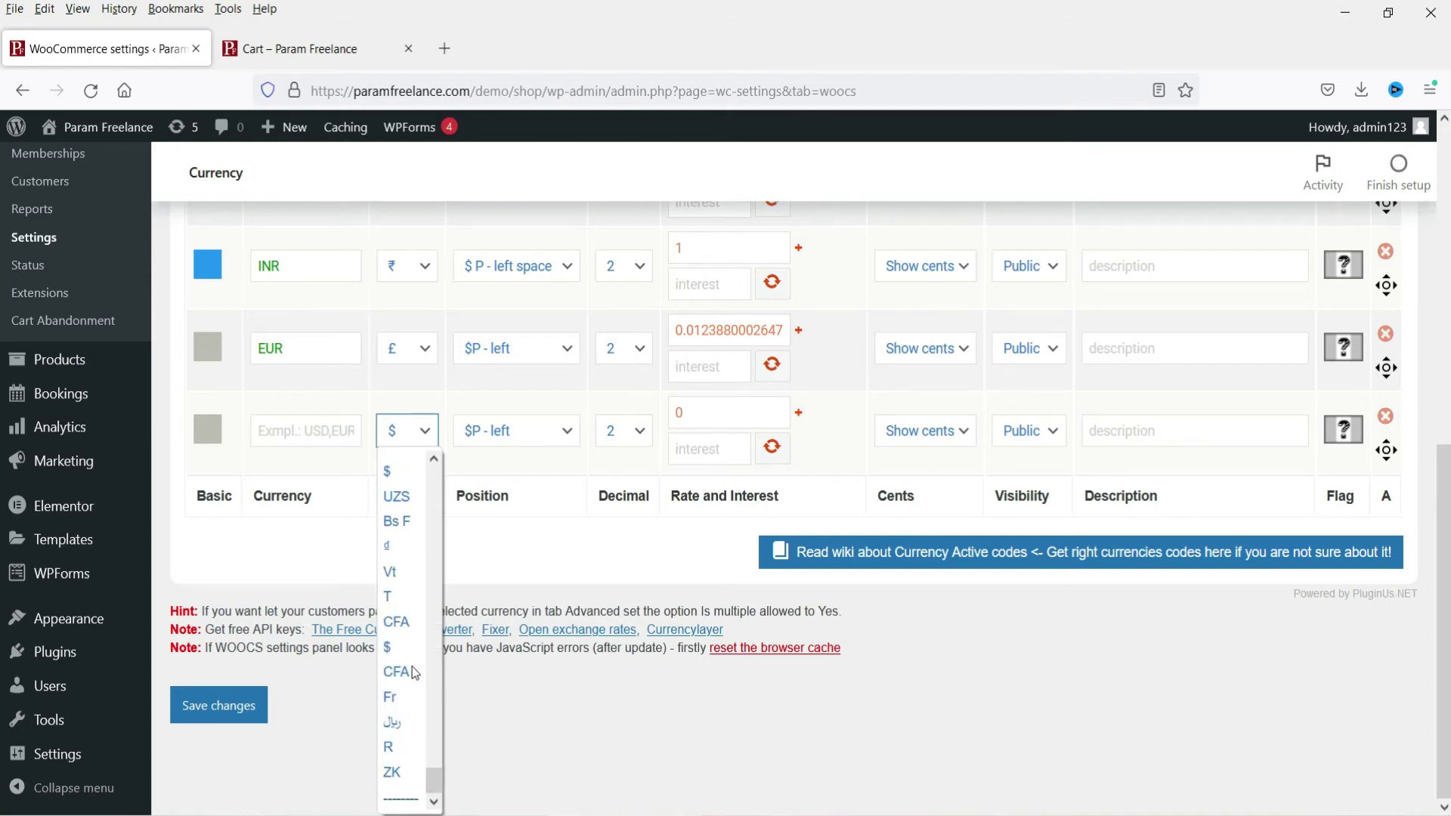
{"action": "scroll", "coordinate": [410, 732], "scroll_direction": "up", "scroll_amount": 15}
{"action": "scroll", "coordinate": [412, 665], "scroll_direction": "up", "scroll_amount": 15}
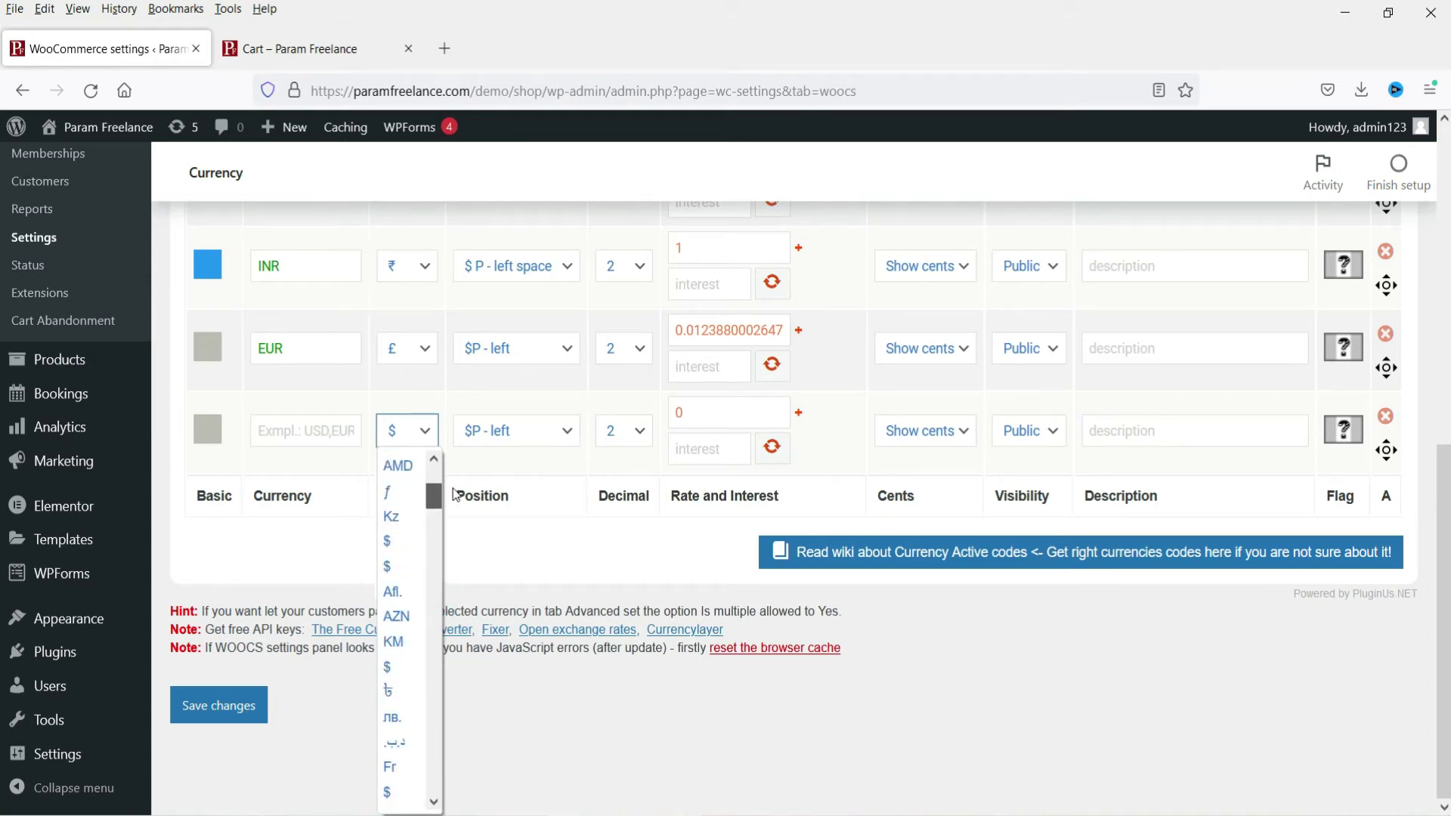
{"action": "left_click", "coordinate": [556, 564]}
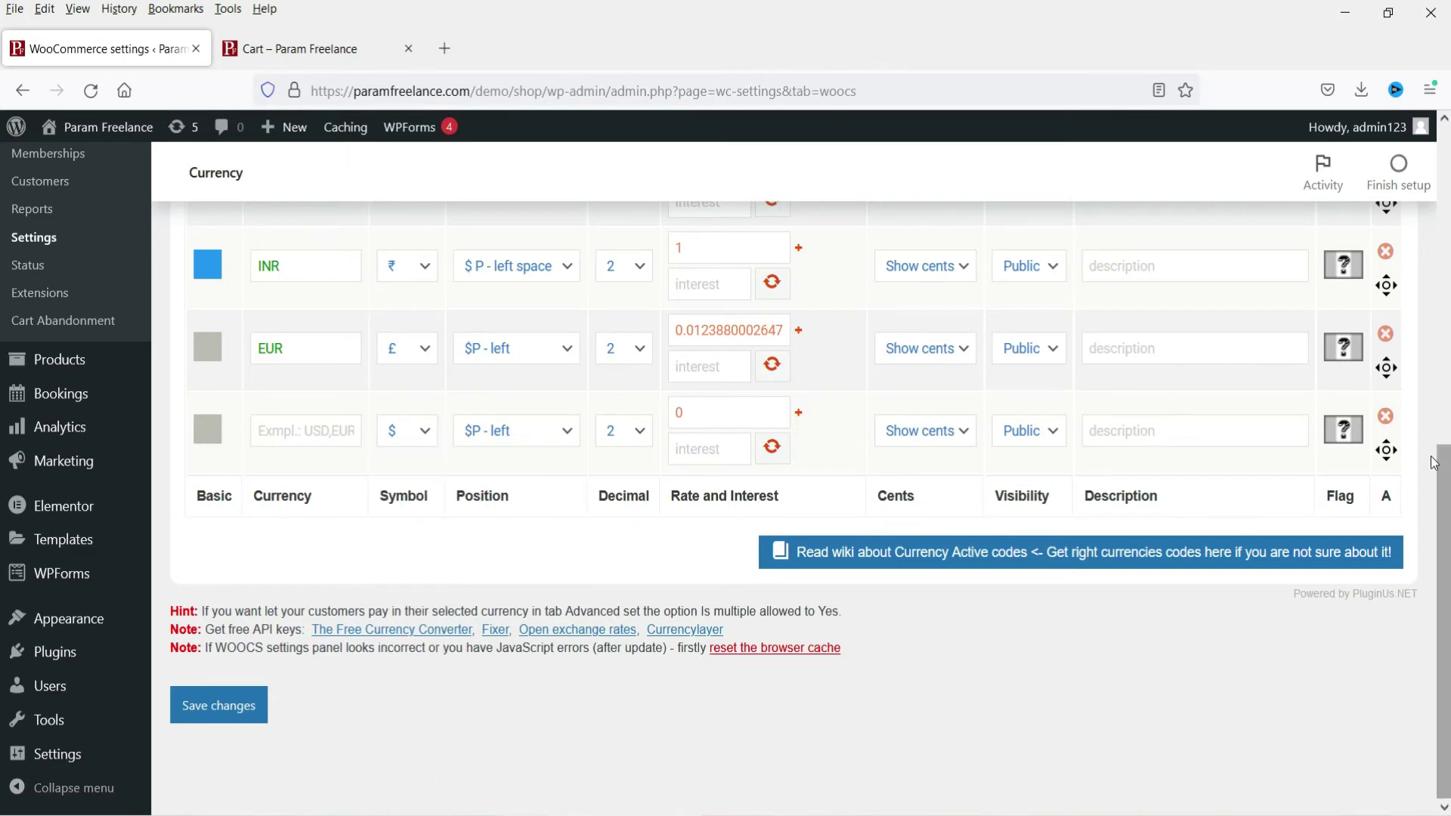
{"action": "left_click", "coordinate": [1385, 416]}
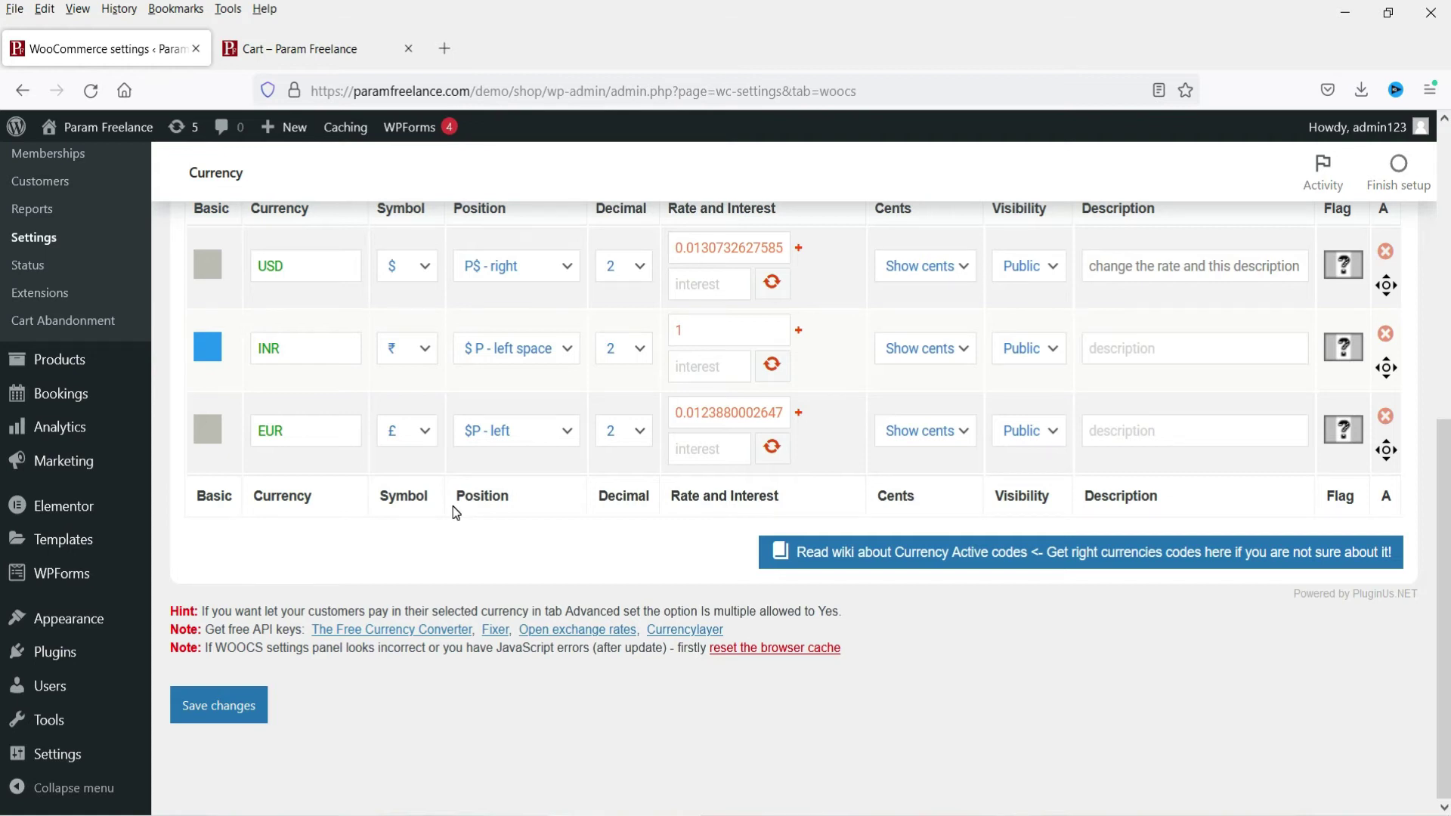
- Save the currency settings, and check the side switcher and the yoga session's converted prices on the shop's All Products page
{"action": "left_click", "coordinate": [218, 722]}
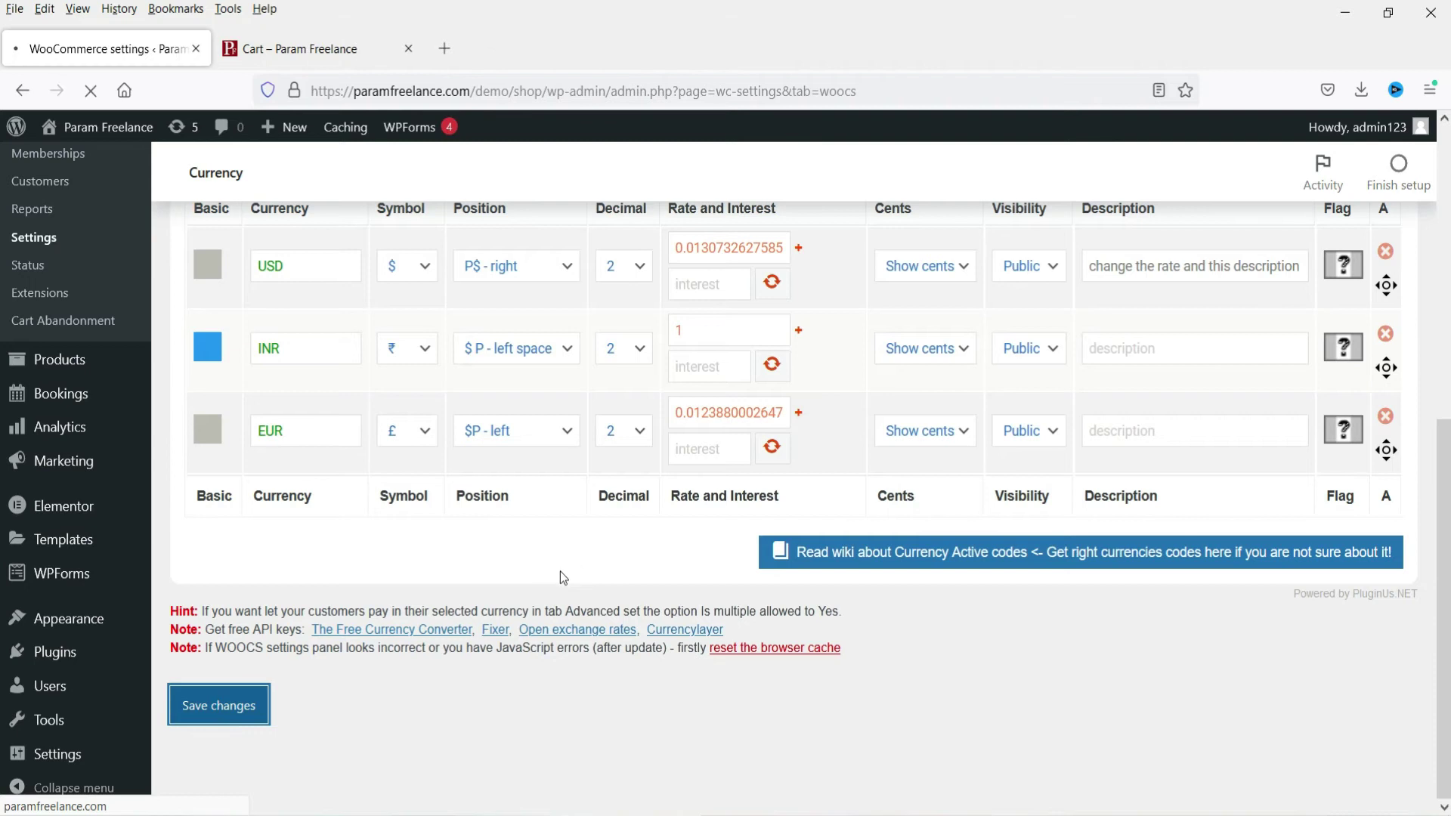
{"action": "left_click", "coordinate": [323, 46]}
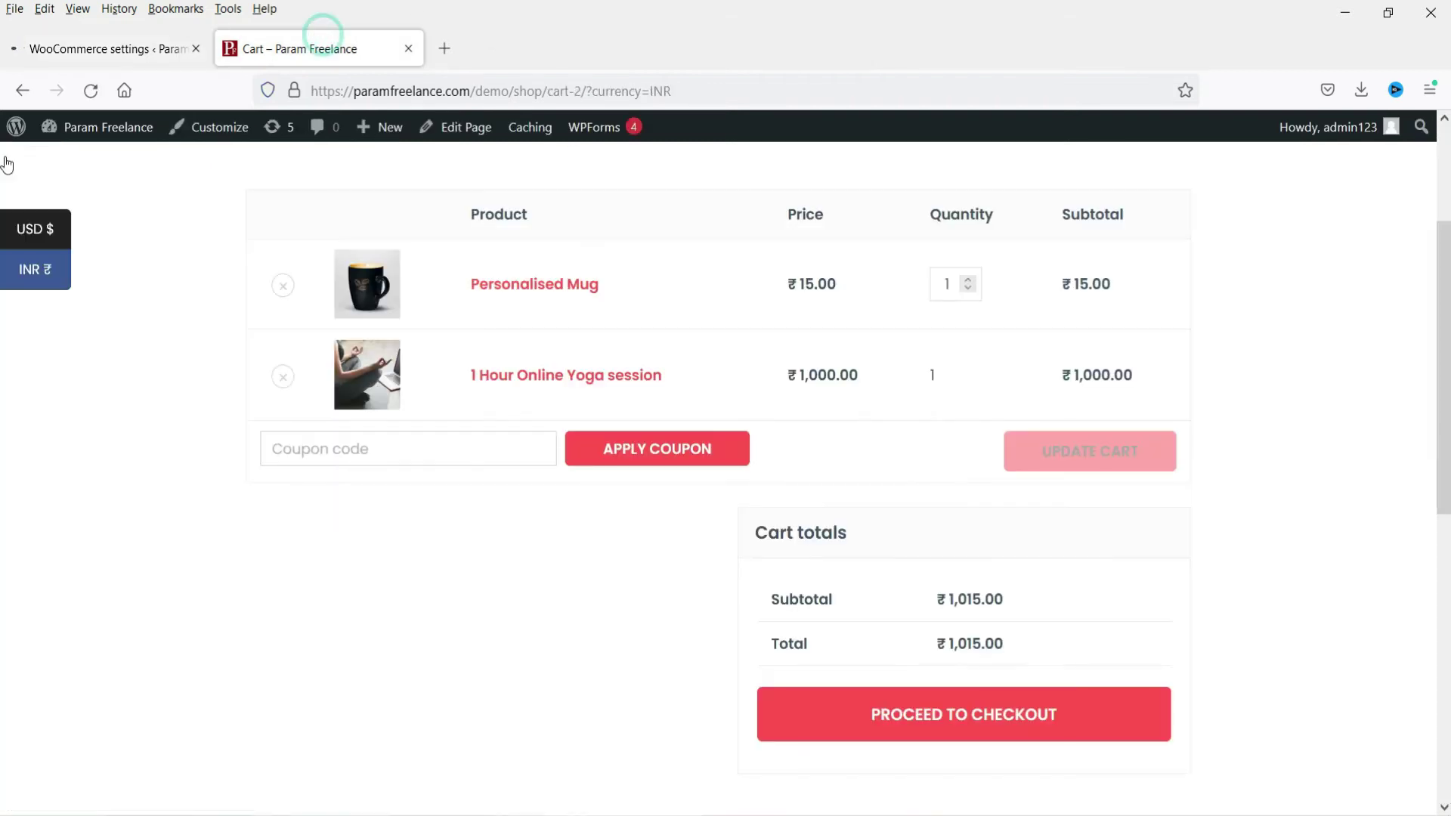
{"action": "scroll", "coordinate": [764, 268], "scroll_direction": "up", "scroll_amount": 3}
{"action": "left_click", "coordinate": [892, 208]}
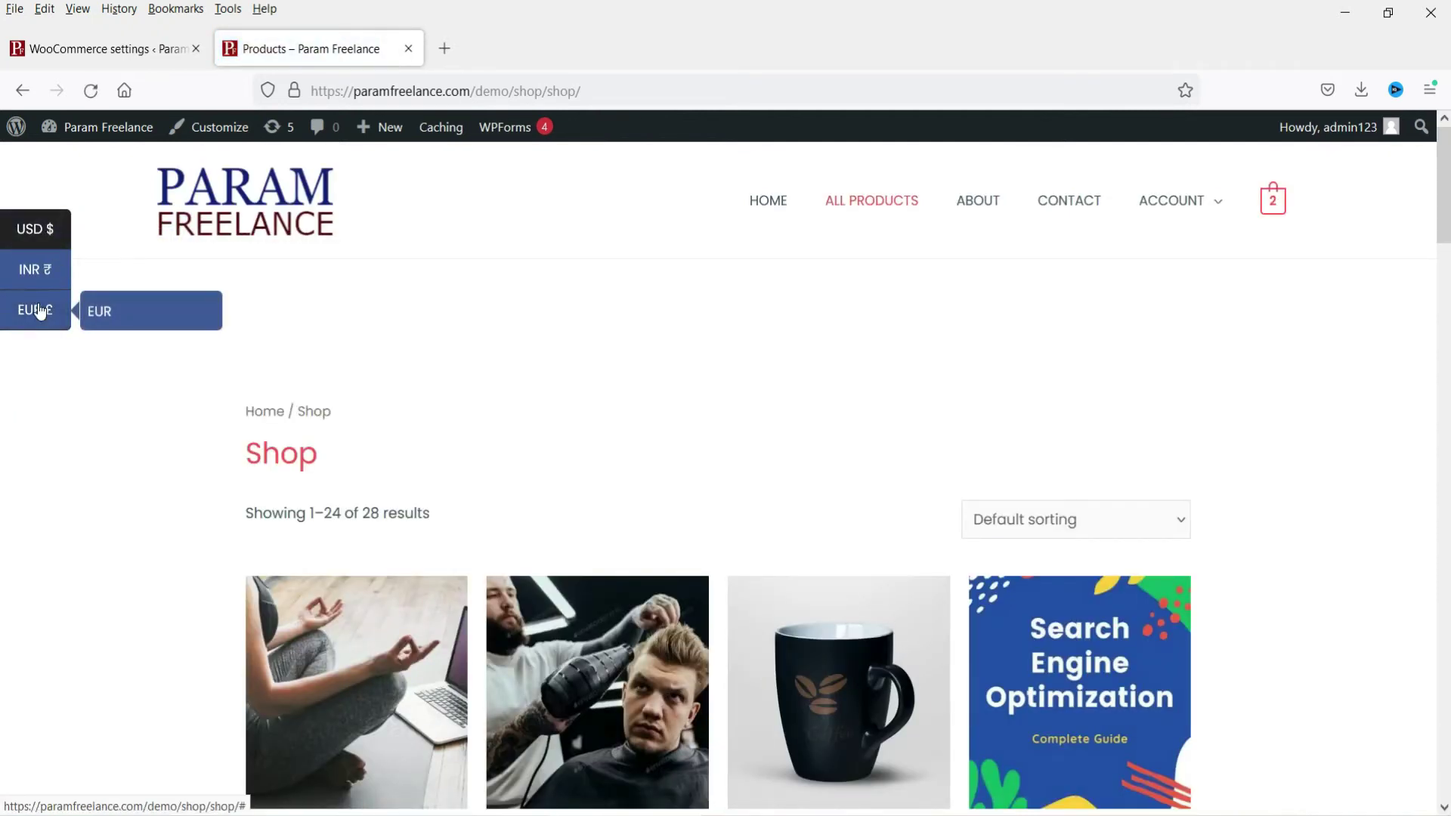
{"action": "scroll", "coordinate": [668, 479], "scroll_direction": "down", "scroll_amount": 5}
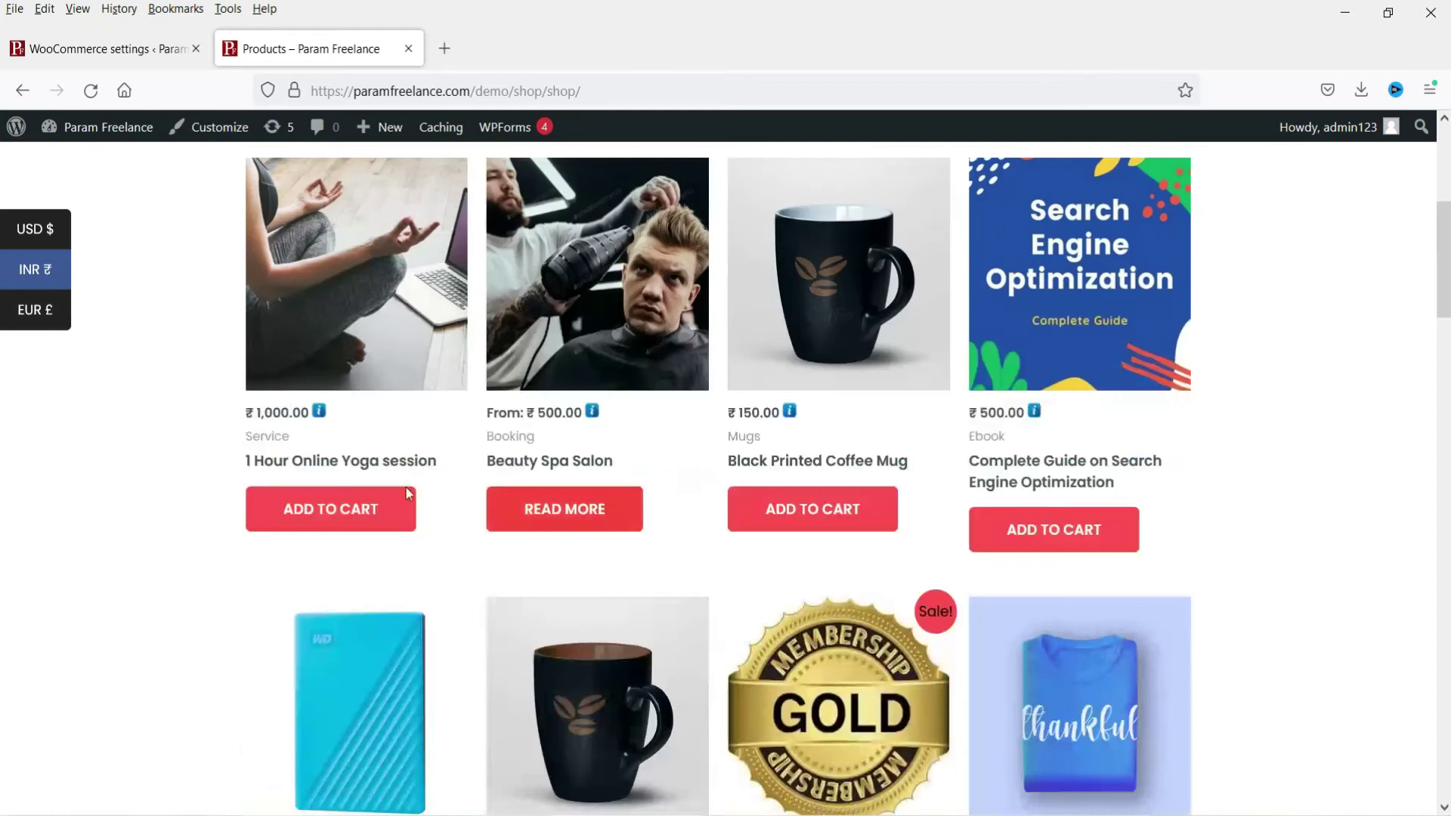
{"action": "mouse_move", "coordinate": [321, 418]}
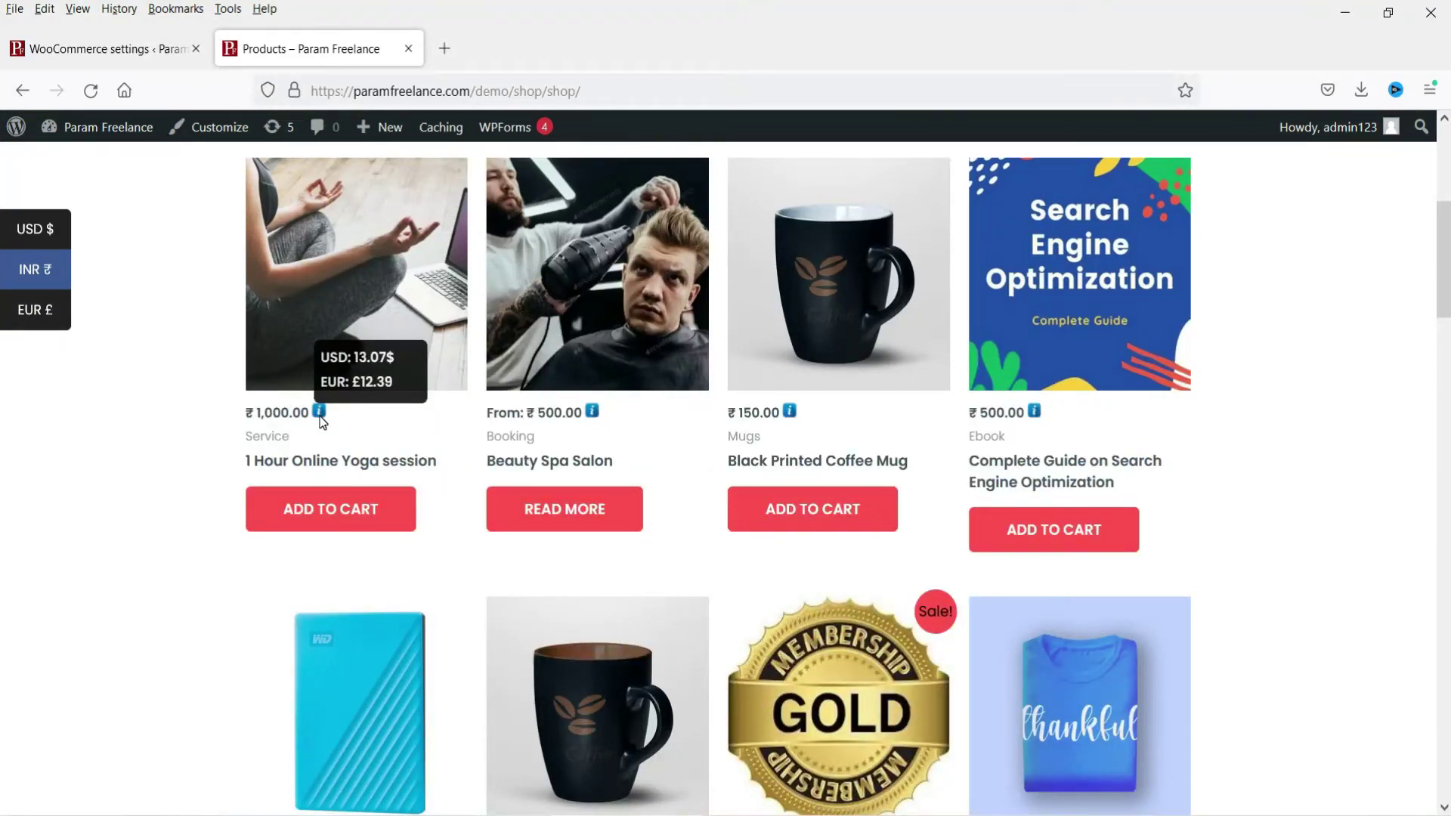
- Review the WOOCS general options, such as welcome currency, aggregator, rate auto update and display toggles
{"action": "left_click", "coordinate": [117, 50]}
{"action": "scroll", "coordinate": [930, 443], "scroll_direction": "down", "scroll_amount": 3}
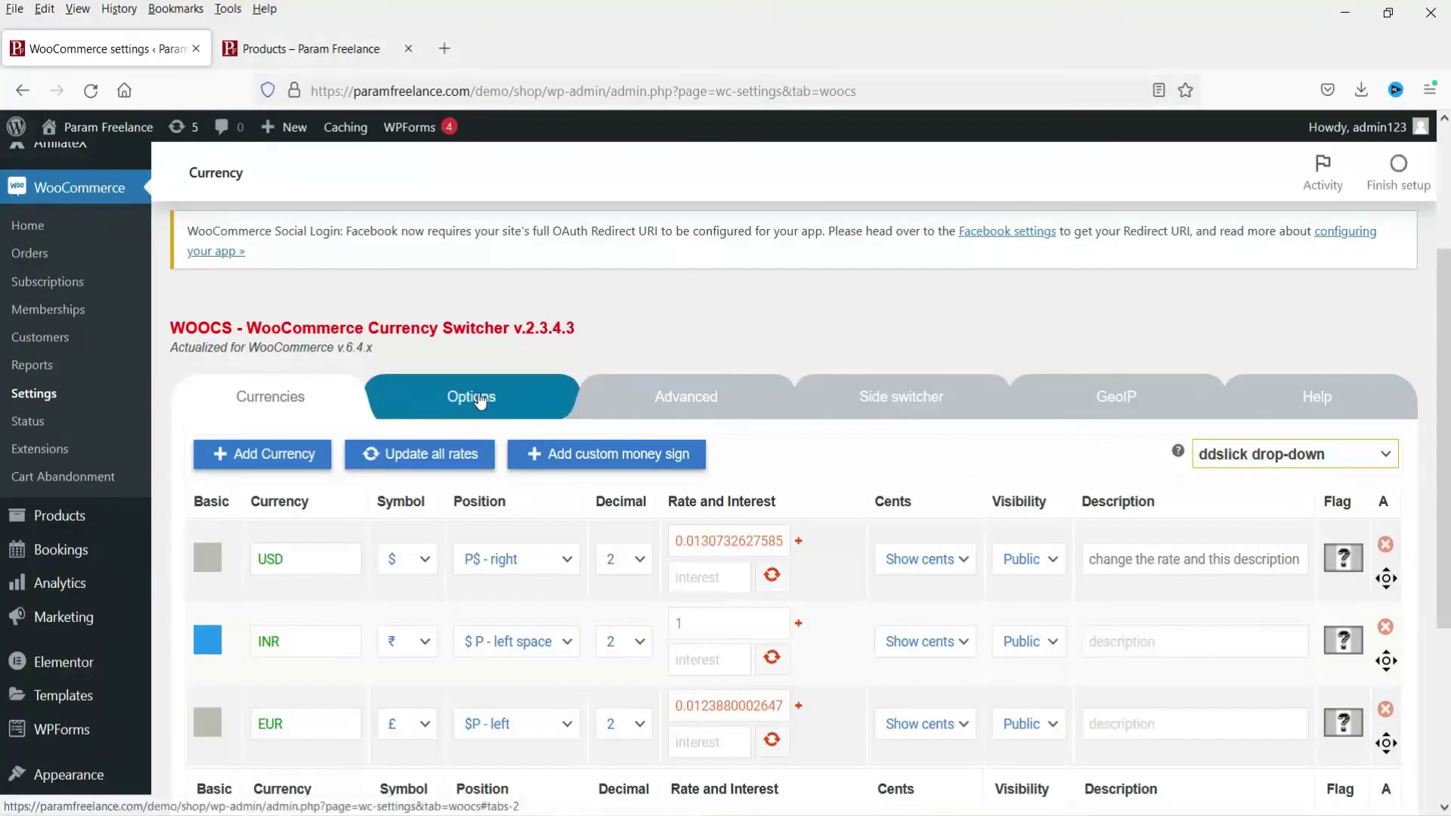
{"action": "left_click", "coordinate": [476, 396]}
{"action": "scroll", "coordinate": [533, 412], "scroll_direction": "down", "scroll_amount": 3}
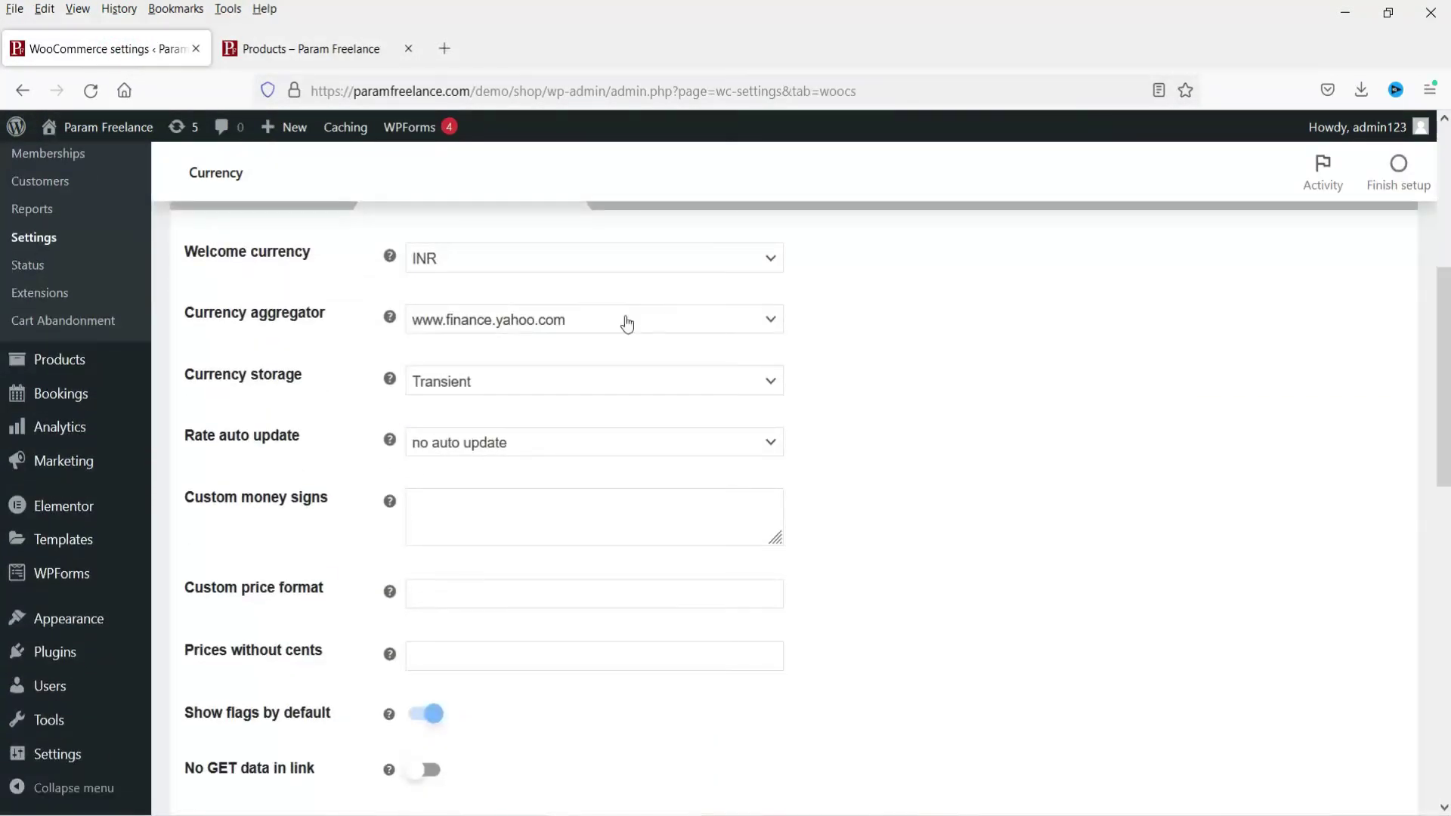
{"action": "scroll", "coordinate": [917, 451], "scroll_direction": "down", "scroll_amount": 3}
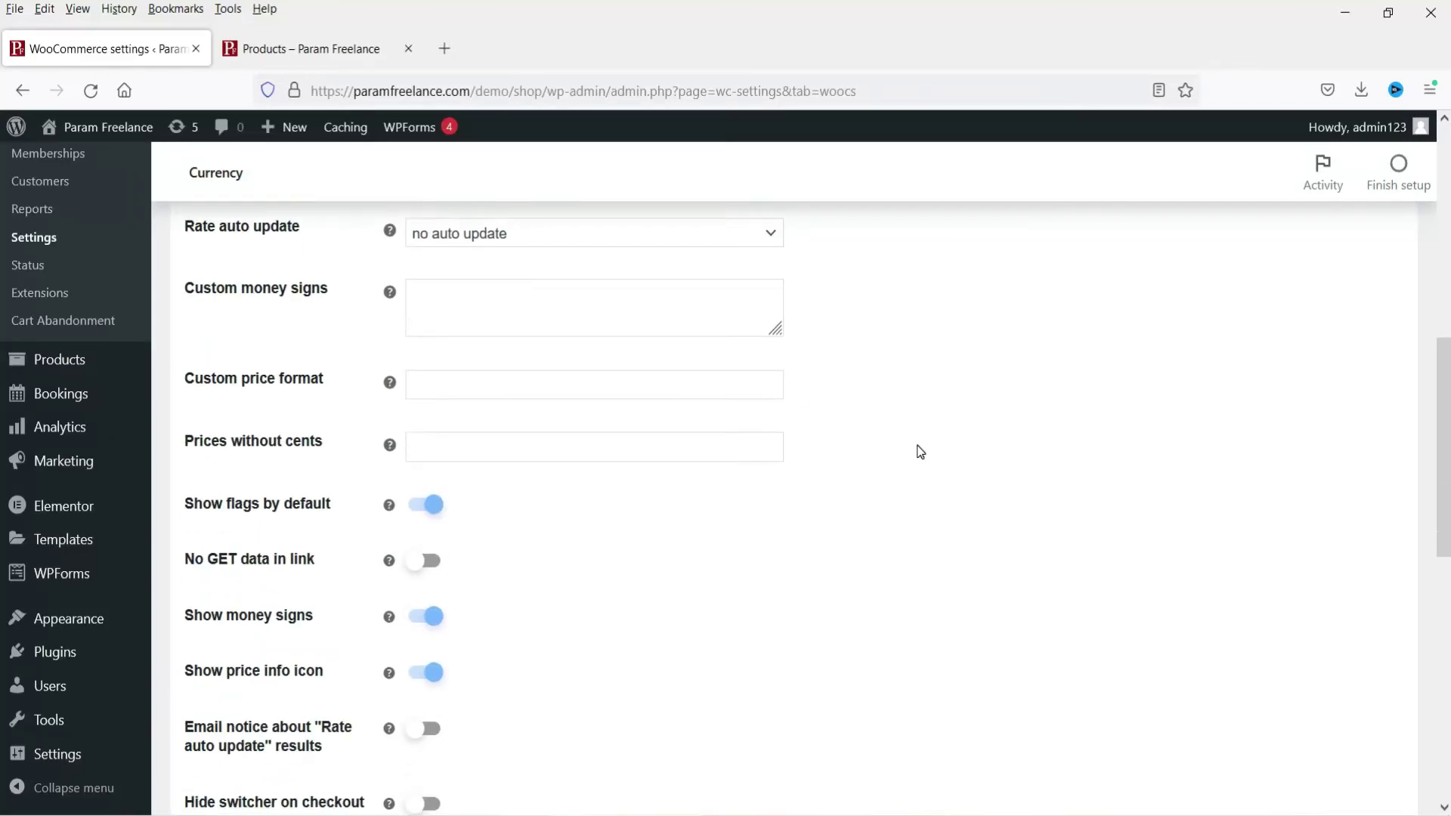
{"action": "scroll", "coordinate": [916, 451], "scroll_direction": "up", "scroll_amount": 6}
{"action": "scroll", "coordinate": [840, 452], "scroll_direction": "down", "scroll_amount": 1}
- Enable individual fixed prices rules for each product in the advanced WOOCS settings and save the changes
{"action": "left_click", "coordinate": [719, 411]}
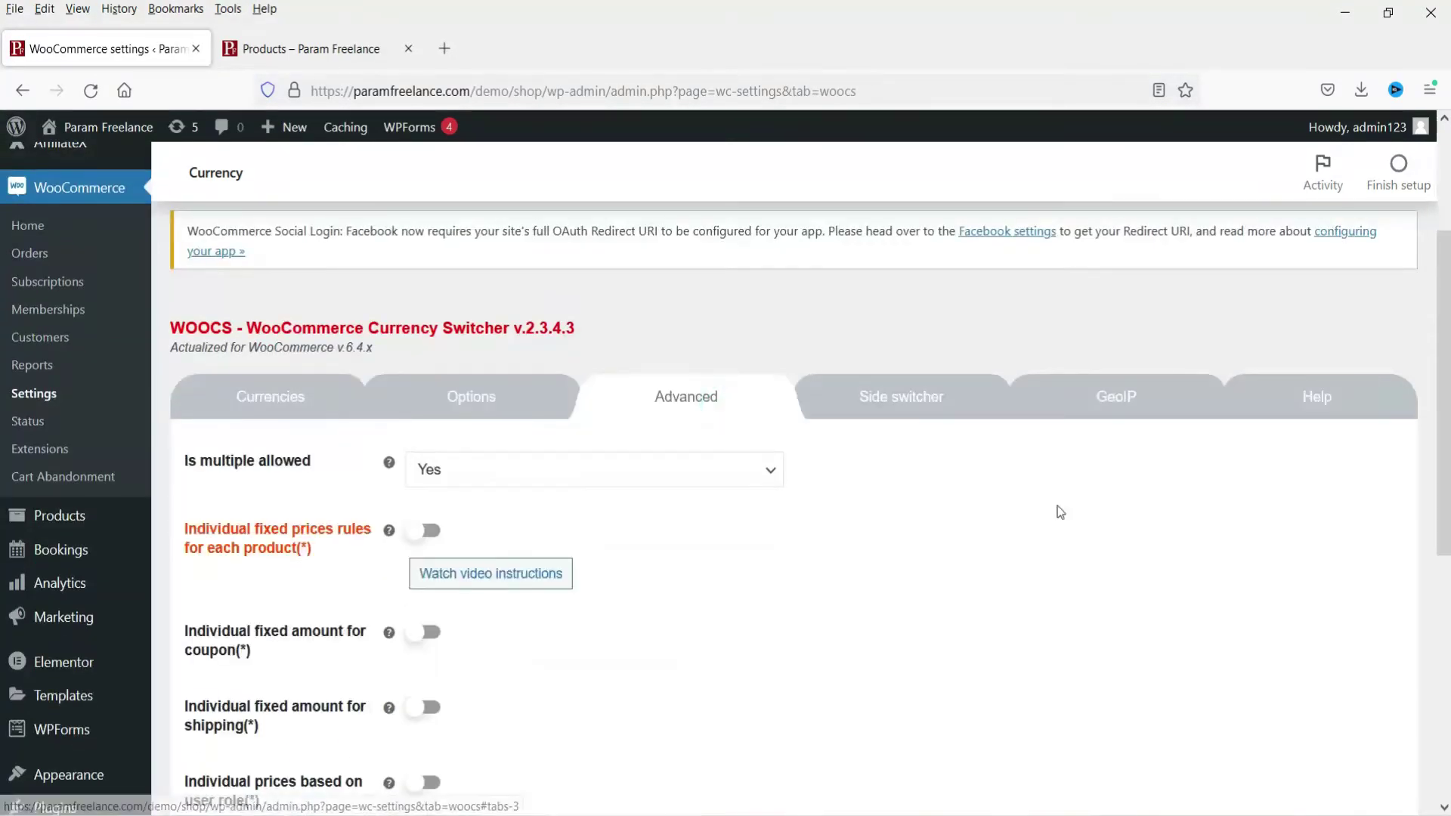
{"action": "scroll", "coordinate": [809, 463], "scroll_direction": "down", "scroll_amount": 3}
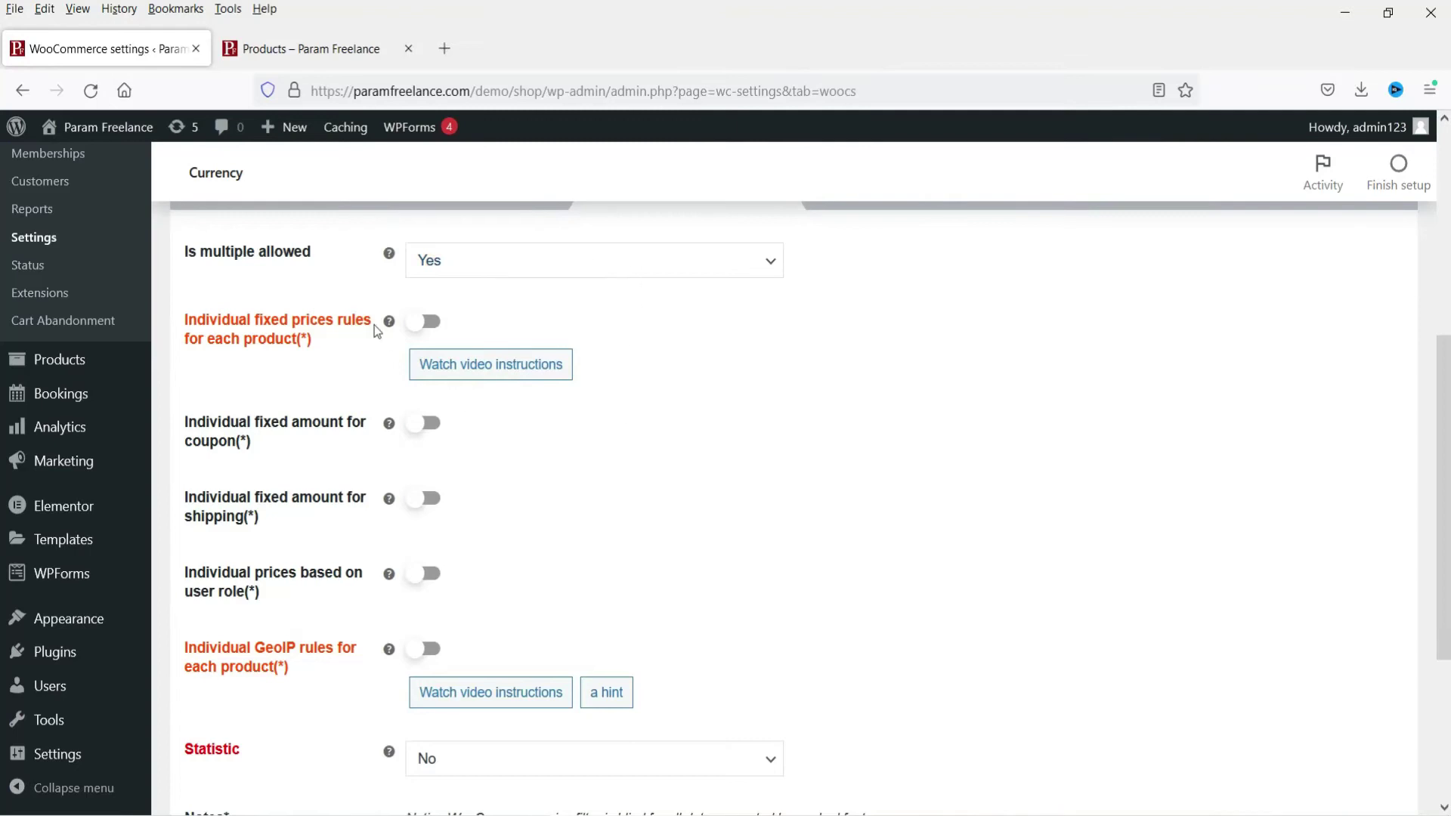
{"action": "scroll", "coordinate": [807, 396], "scroll_direction": "down", "scroll_amount": 3}
{"action": "scroll", "coordinate": [839, 408], "scroll_direction": "up", "scroll_amount": 5}
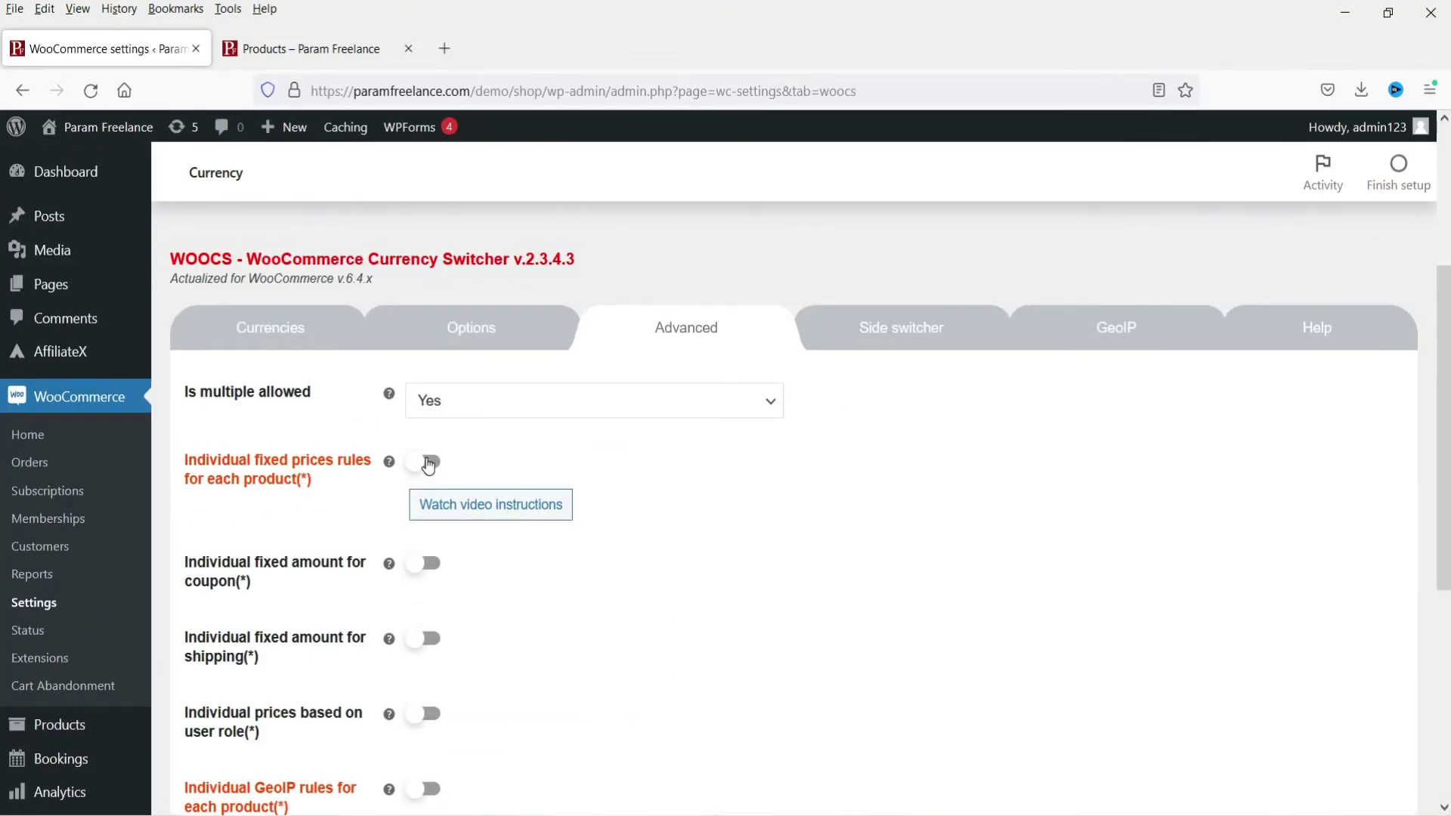
{"action": "left_click", "coordinate": [429, 462]}
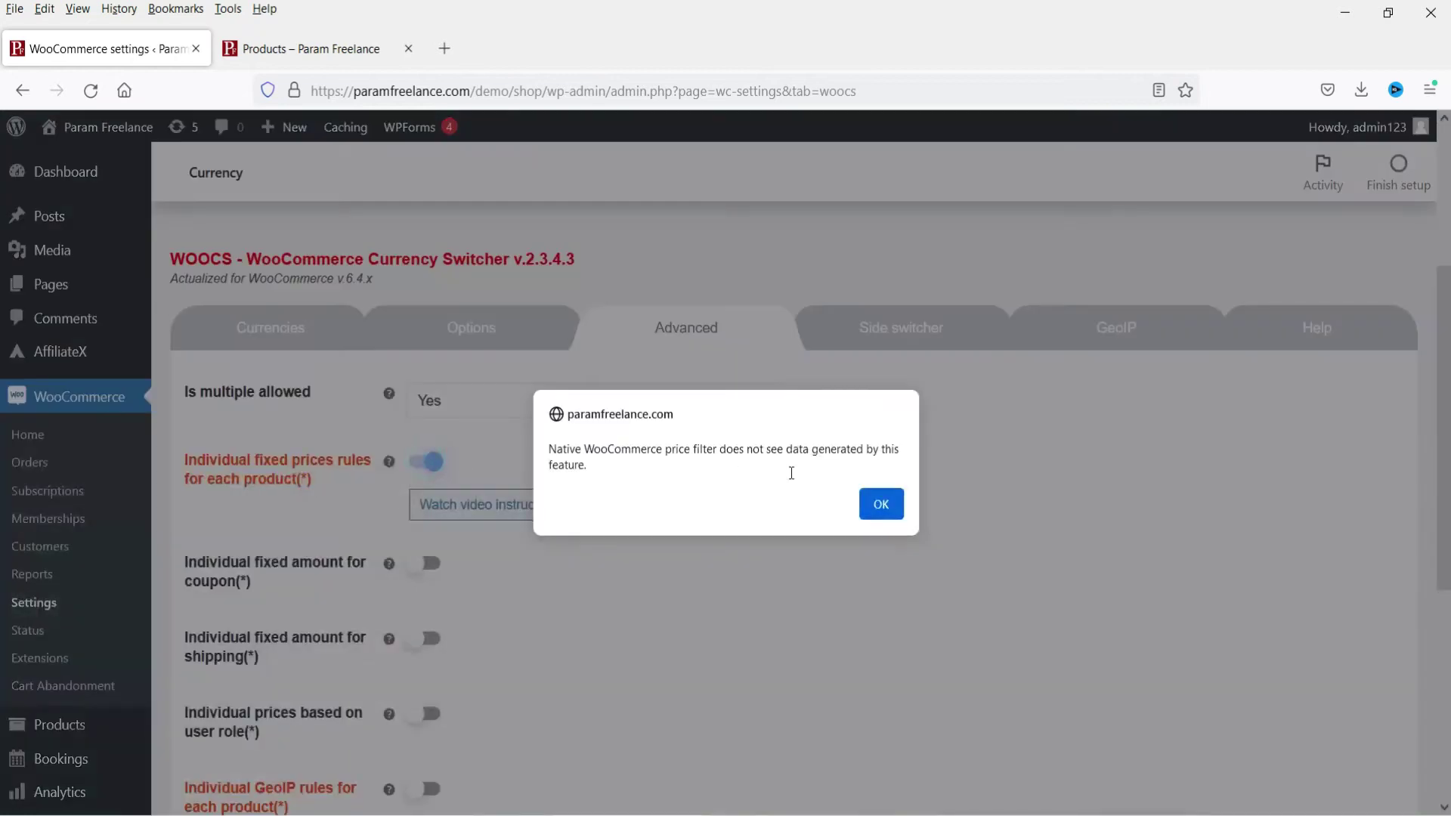
{"action": "left_click", "coordinate": [879, 506]}
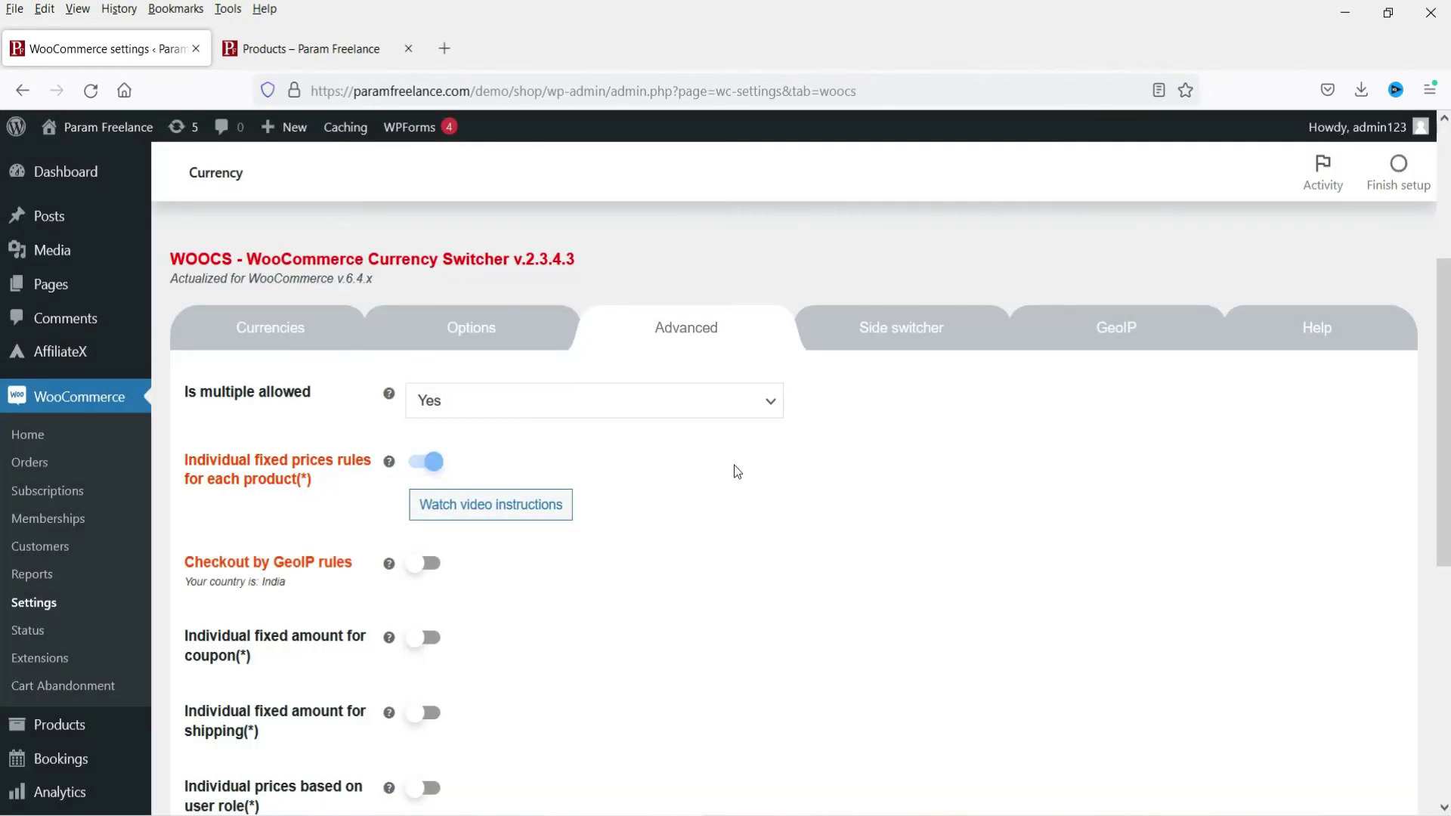
{"action": "scroll", "coordinate": [832, 391], "scroll_direction": "down", "scroll_amount": 6}
{"action": "left_click", "coordinate": [242, 716]}
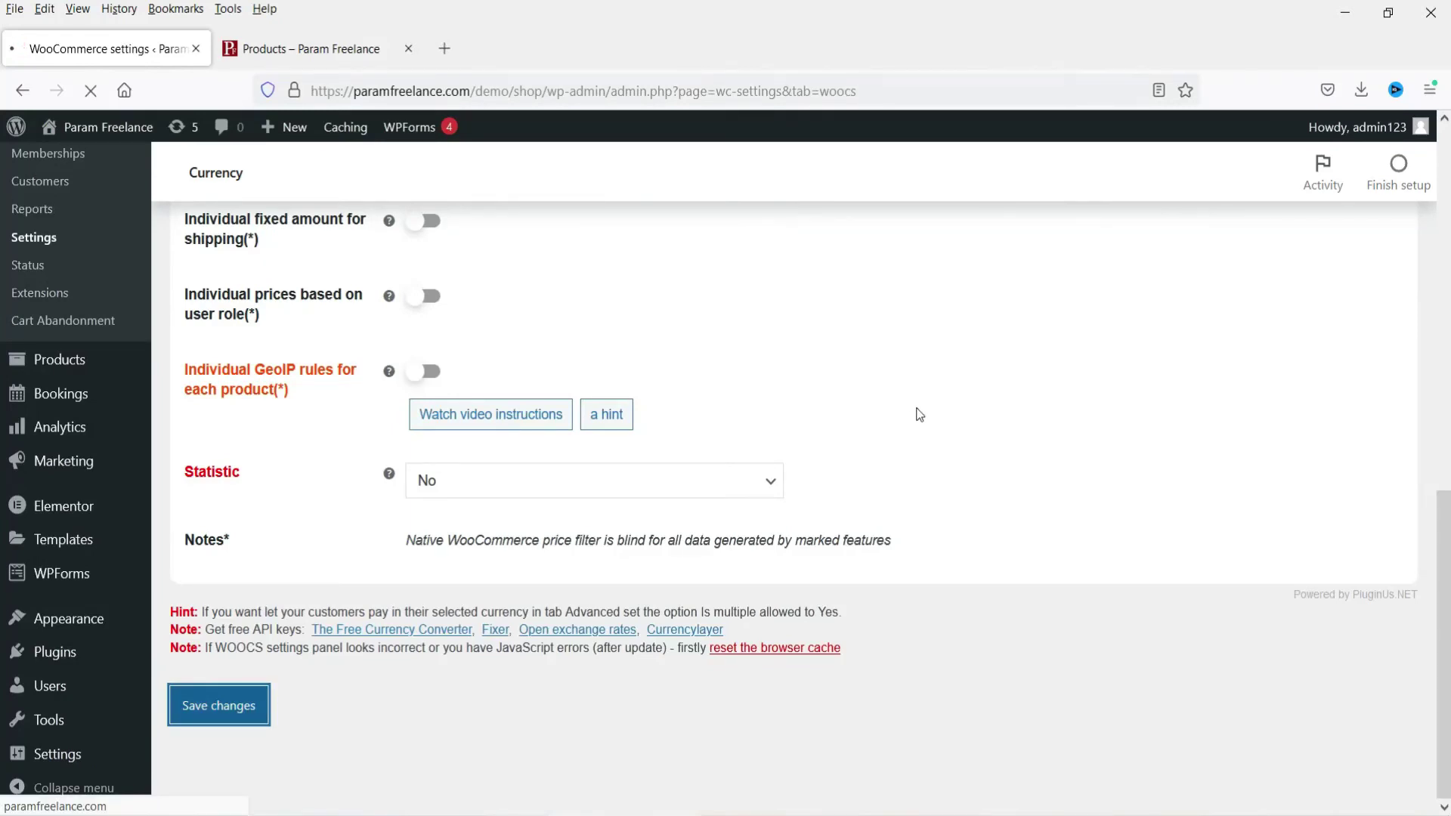
- Recheck the advanced WOOCS settings, and review the side switcher settings against the switcher on the shop page
{"action": "scroll", "coordinate": [868, 401], "scroll_direction": "down", "scroll_amount": 4}
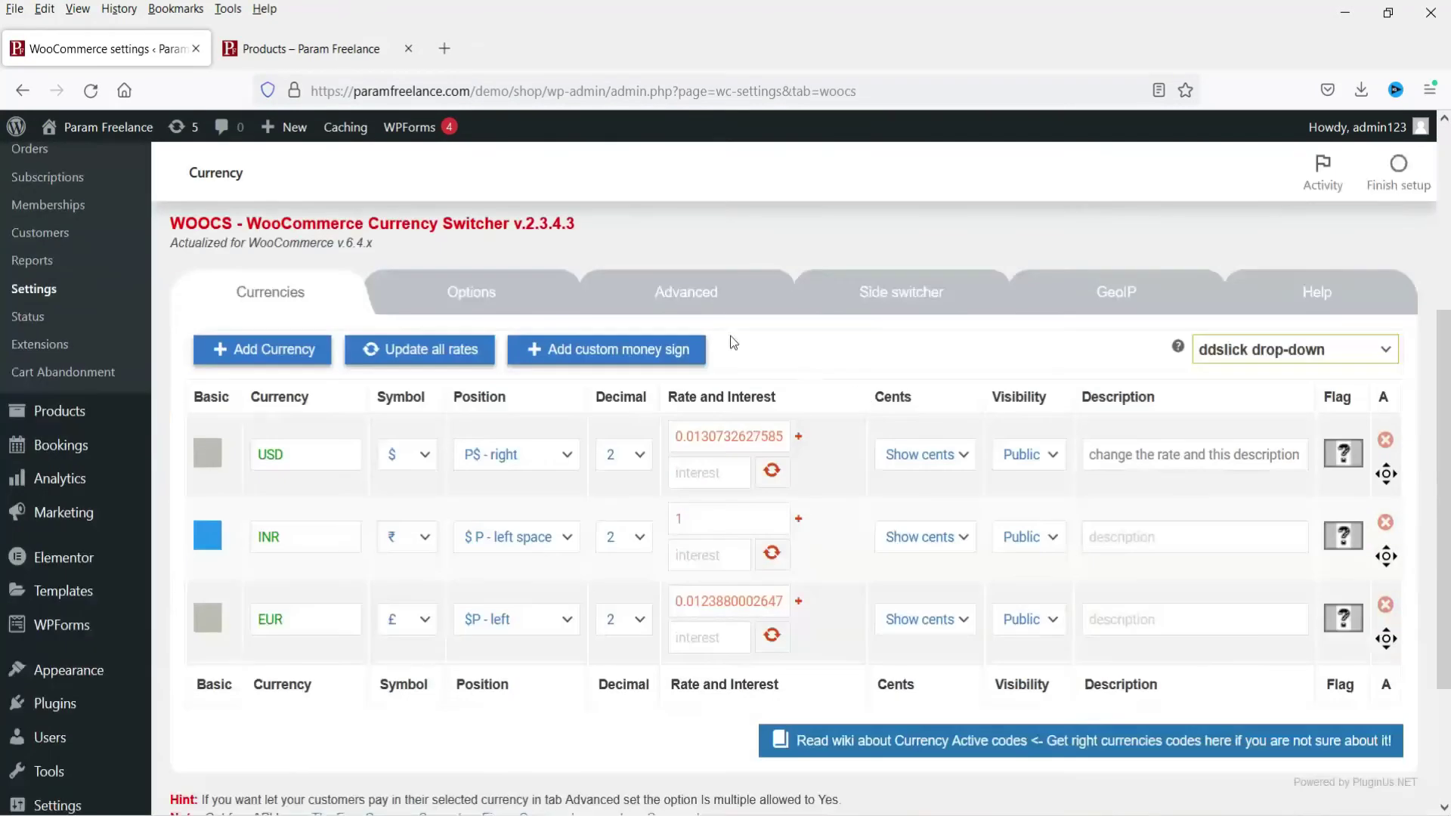
{"action": "left_click", "coordinate": [699, 293]}
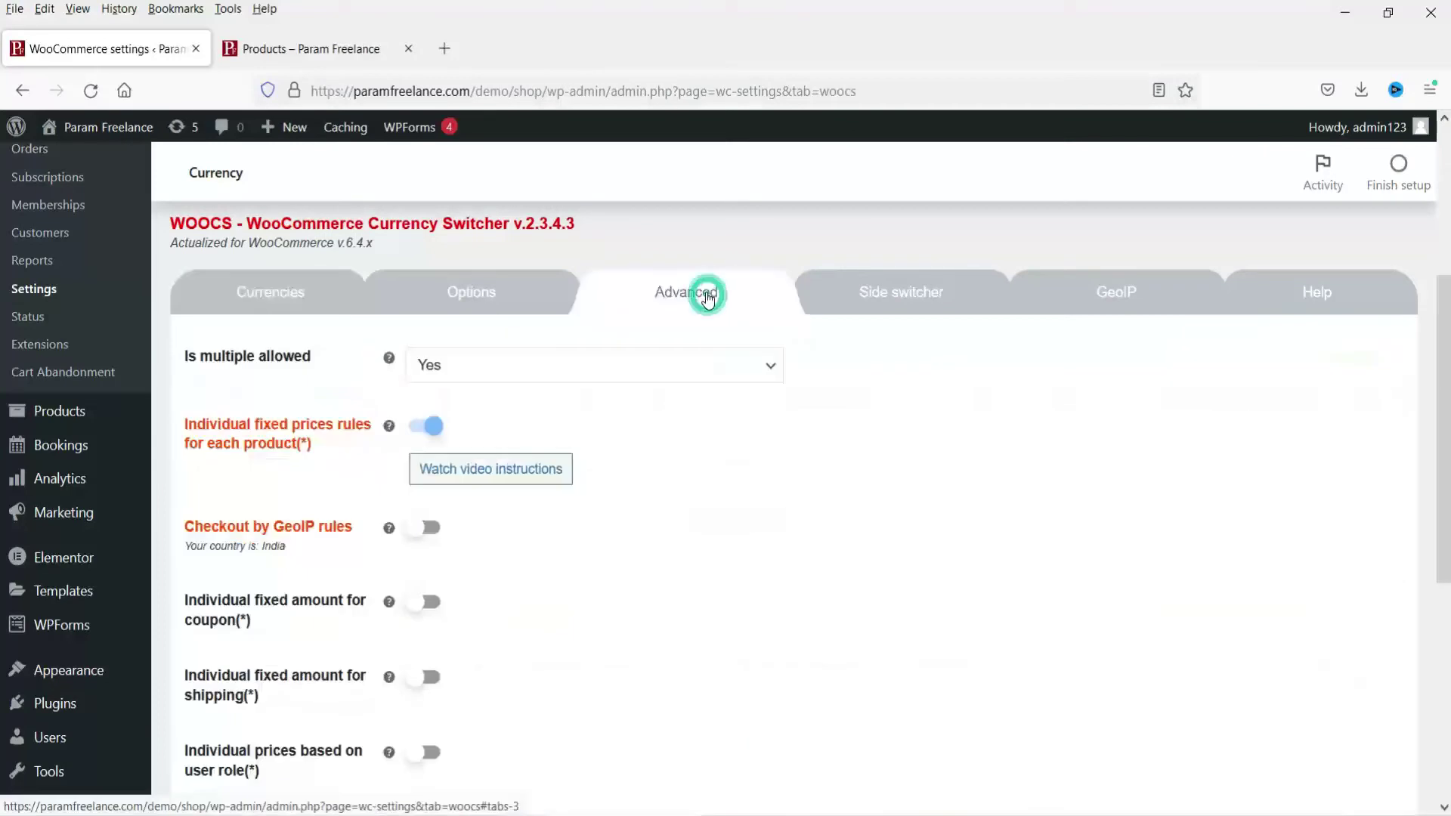
{"action": "left_click", "coordinate": [857, 306]}
{"action": "scroll", "coordinate": [995, 414], "scroll_direction": "down", "scroll_amount": 3}
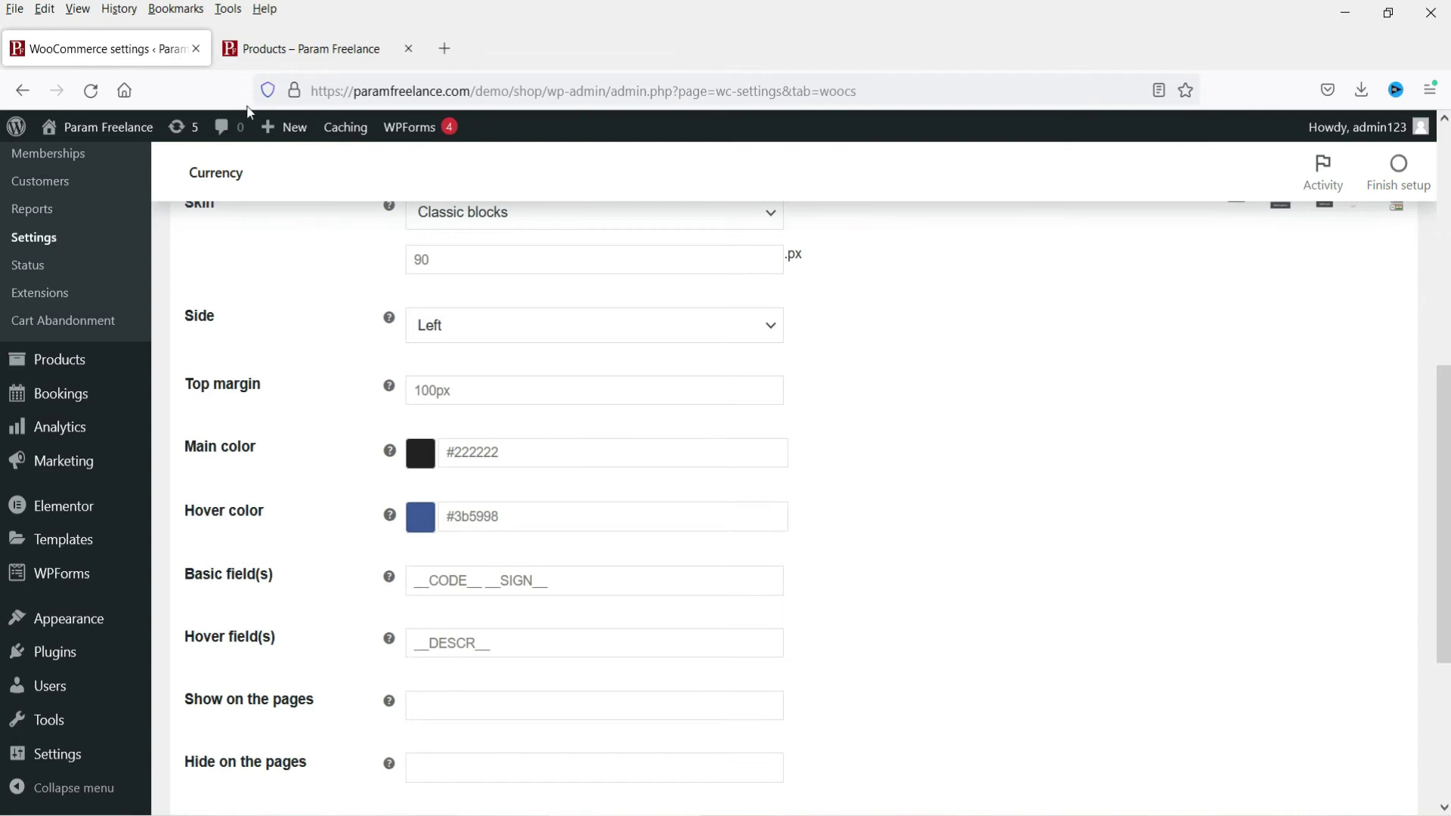
{"action": "left_click", "coordinate": [279, 49]}
{"action": "left_click", "coordinate": [90, 48]}
{"action": "scroll", "coordinate": [894, 441], "scroll_direction": "up", "scroll_amount": 3}
- Set the side switcher's skin to Roll blocks, save the changes, and view the switcher on the shop page
{"action": "left_click", "coordinate": [667, 427]}
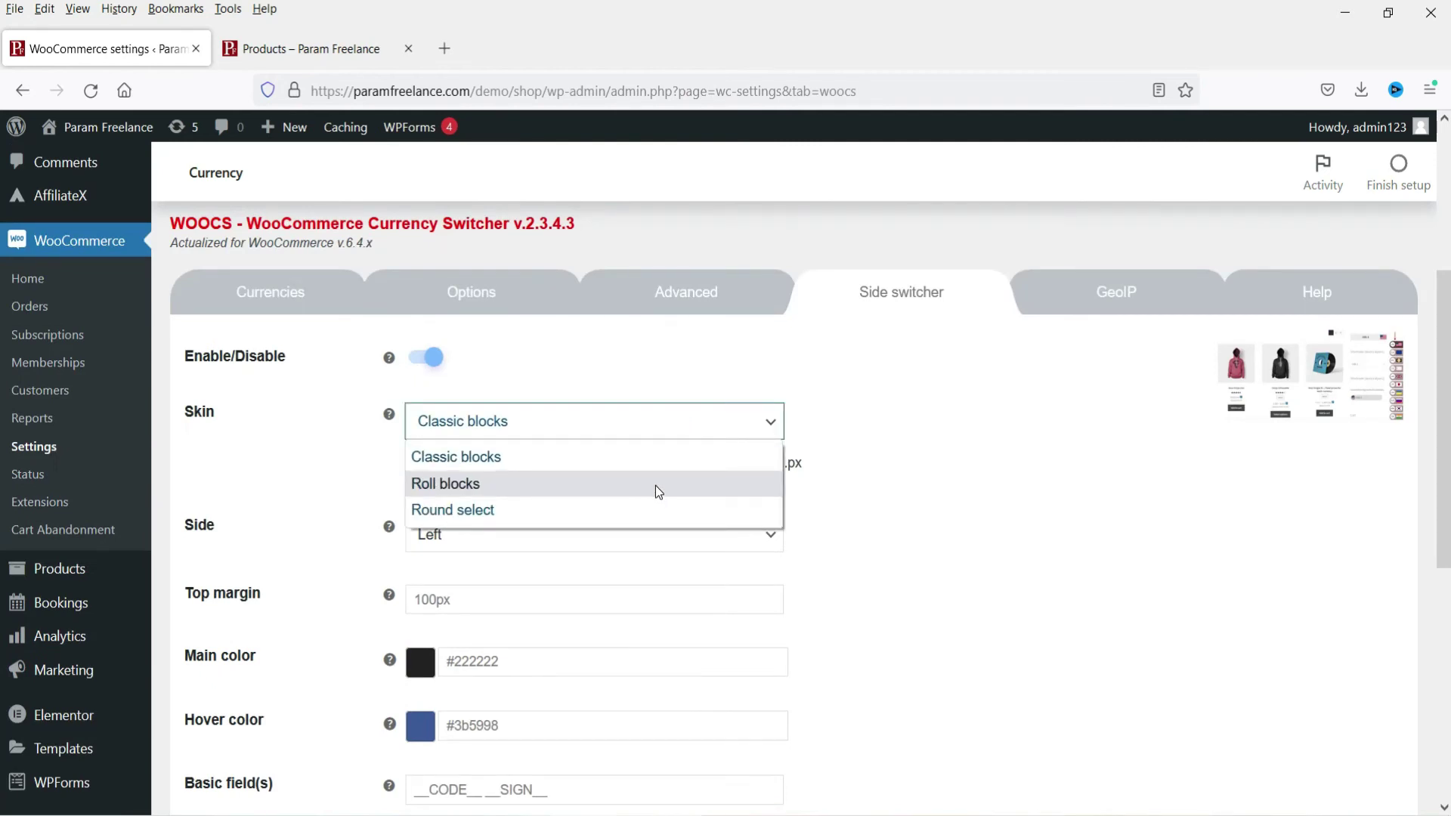
{"action": "left_click", "coordinate": [657, 489]}
{"action": "scroll", "coordinate": [932, 476], "scroll_direction": "down", "scroll_amount": 6}
{"action": "left_click", "coordinate": [249, 720]}
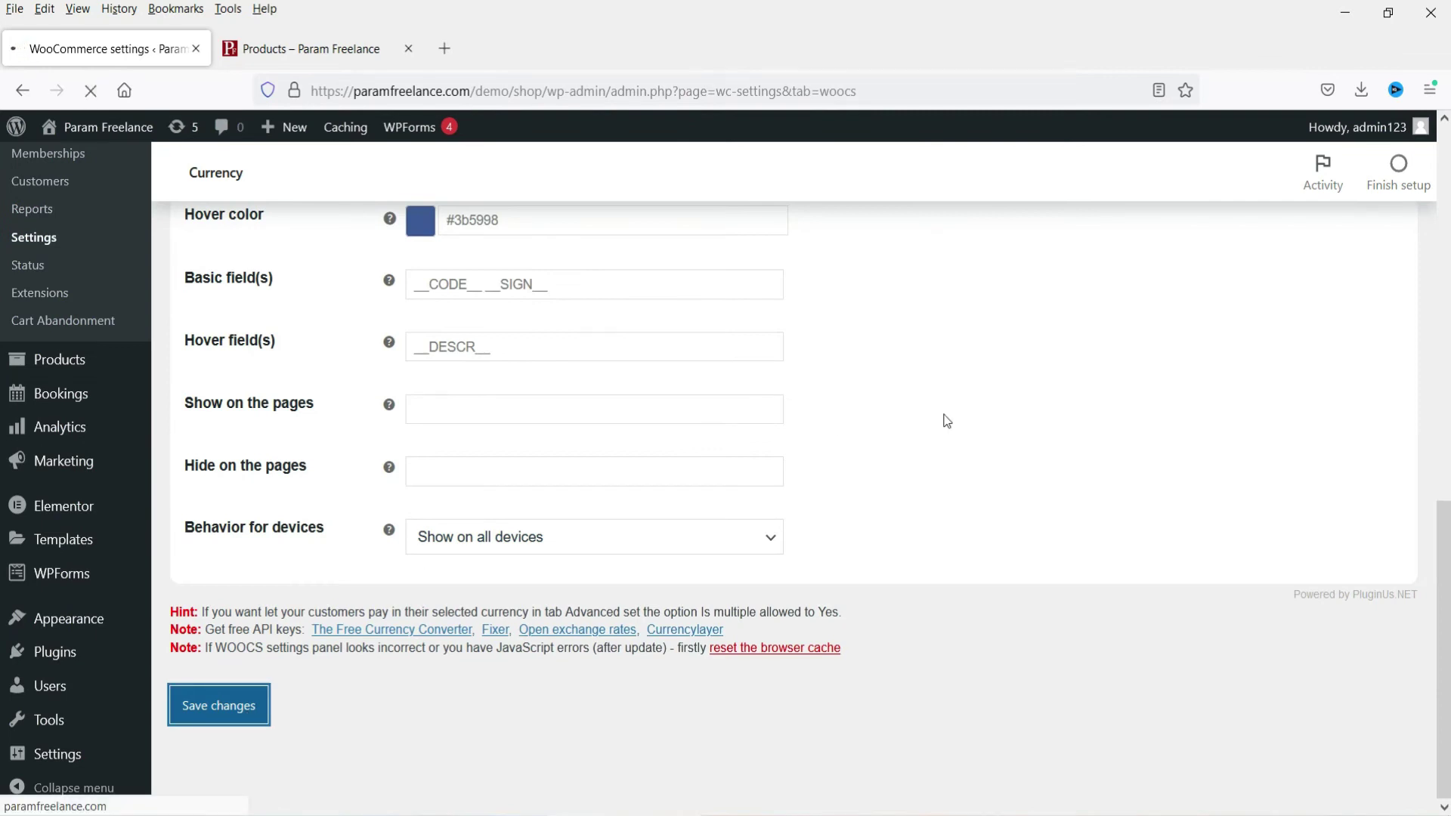
{"action": "left_click", "coordinate": [328, 47]}
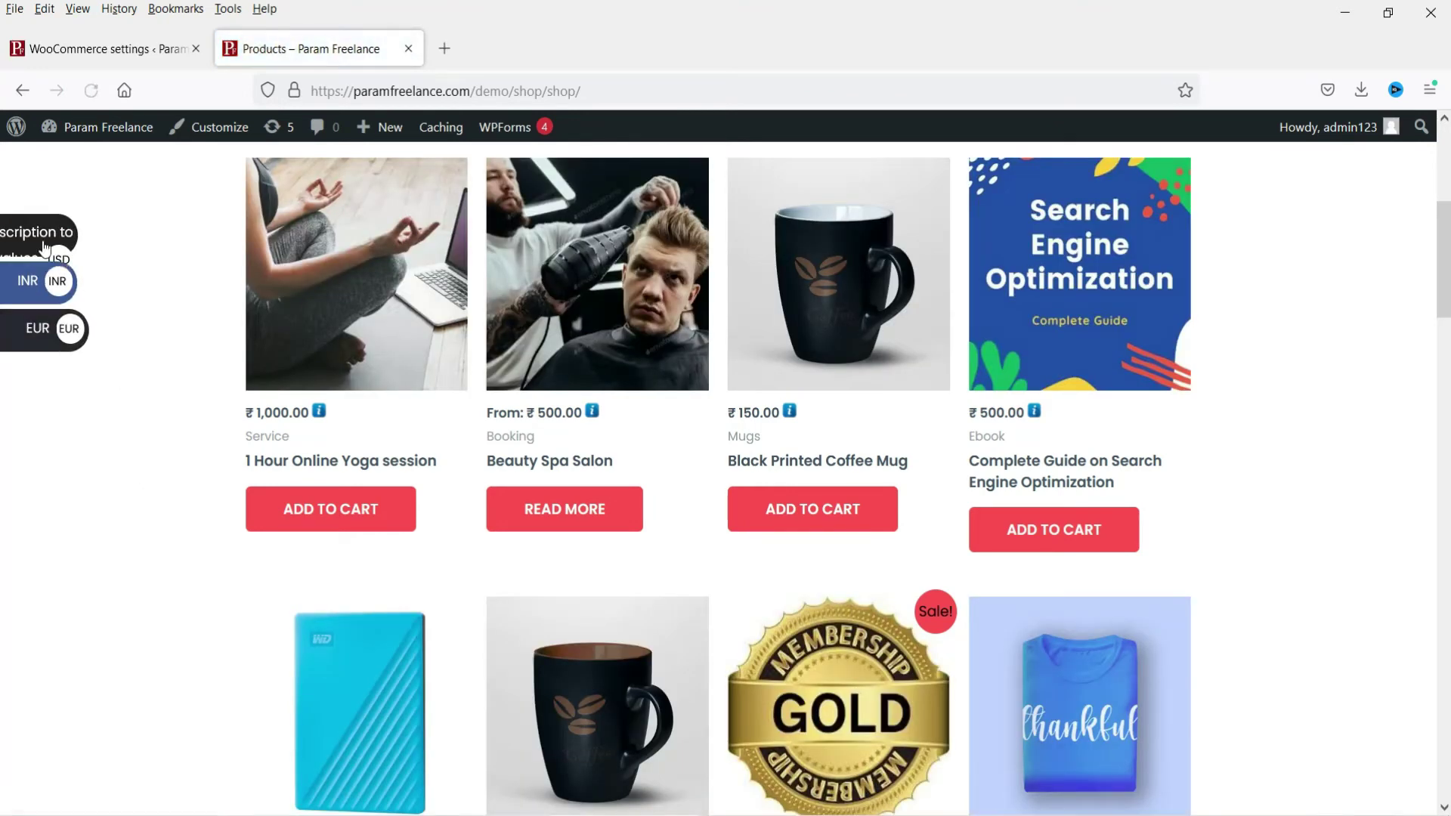
- Set the side switcher's skin to Round select in the WOOCS settings and save the changes
{"action": "left_click", "coordinate": [106, 50]}
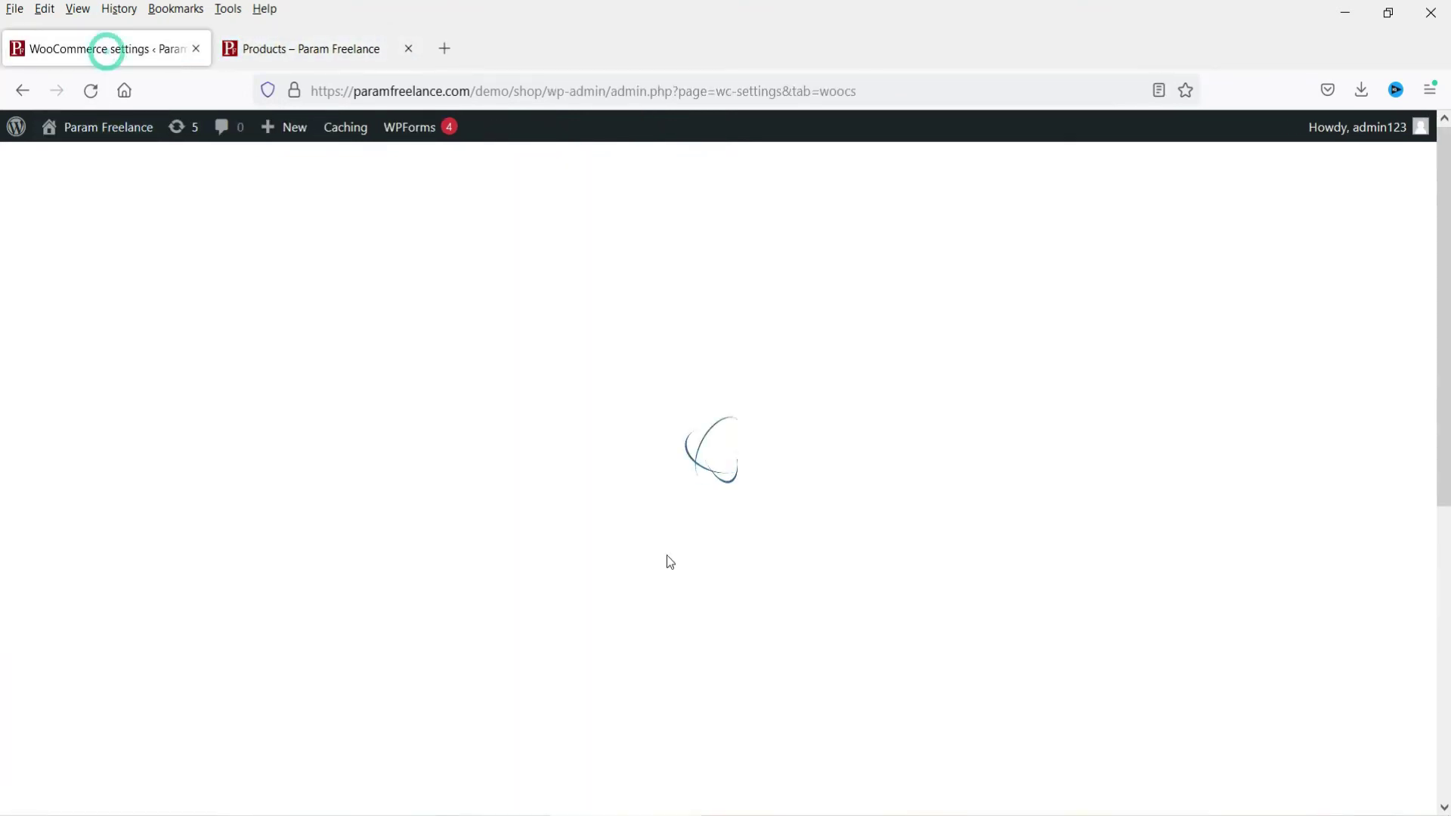
{"action": "scroll", "coordinate": [915, 461], "scroll_direction": "down", "scroll_amount": 3}
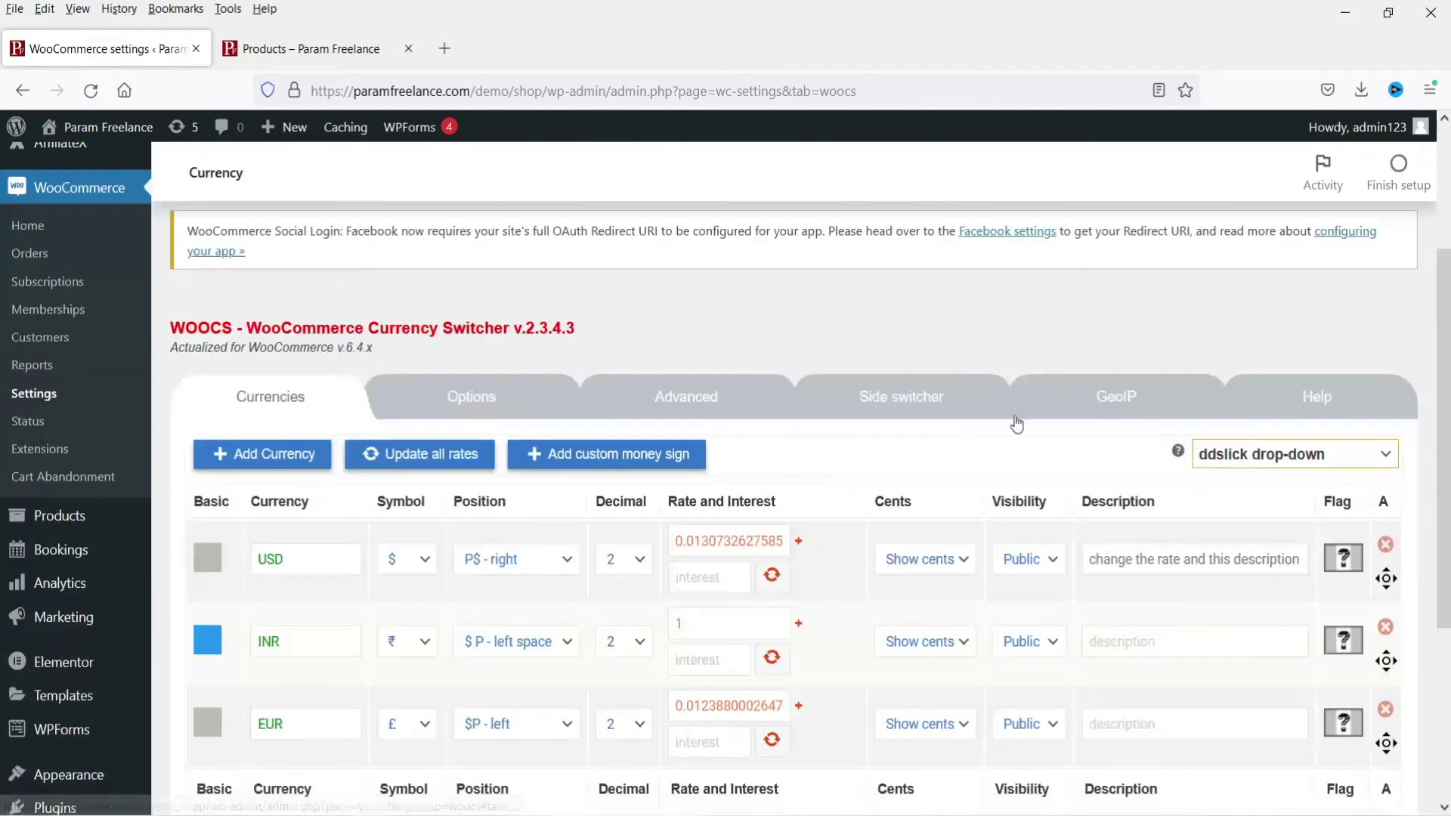
{"action": "left_click", "coordinate": [928, 400]}
{"action": "scroll", "coordinate": [777, 444], "scroll_direction": "down", "scroll_amount": 3}
{"action": "left_click", "coordinate": [580, 321]}
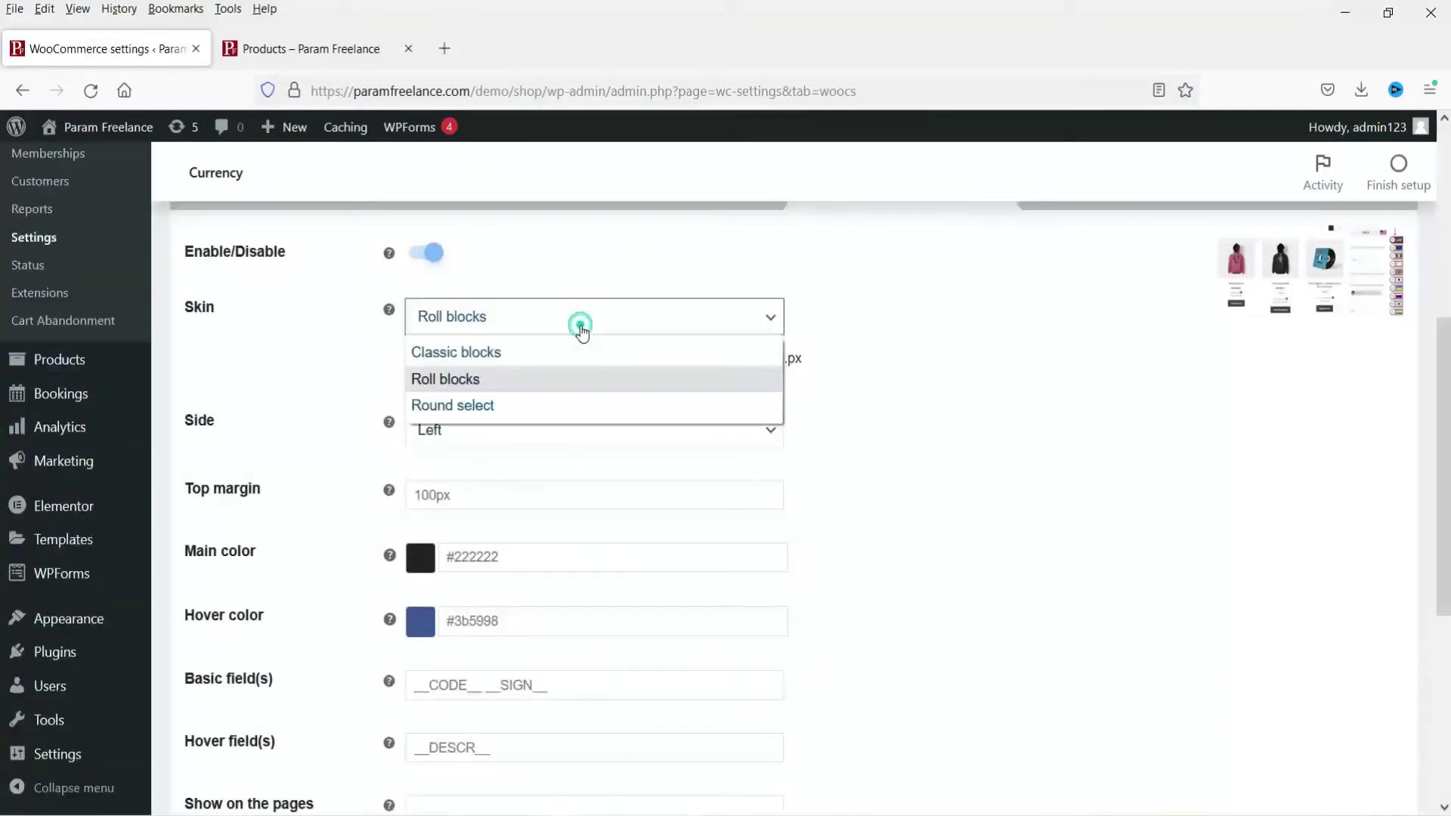
{"action": "left_click", "coordinate": [582, 406]}
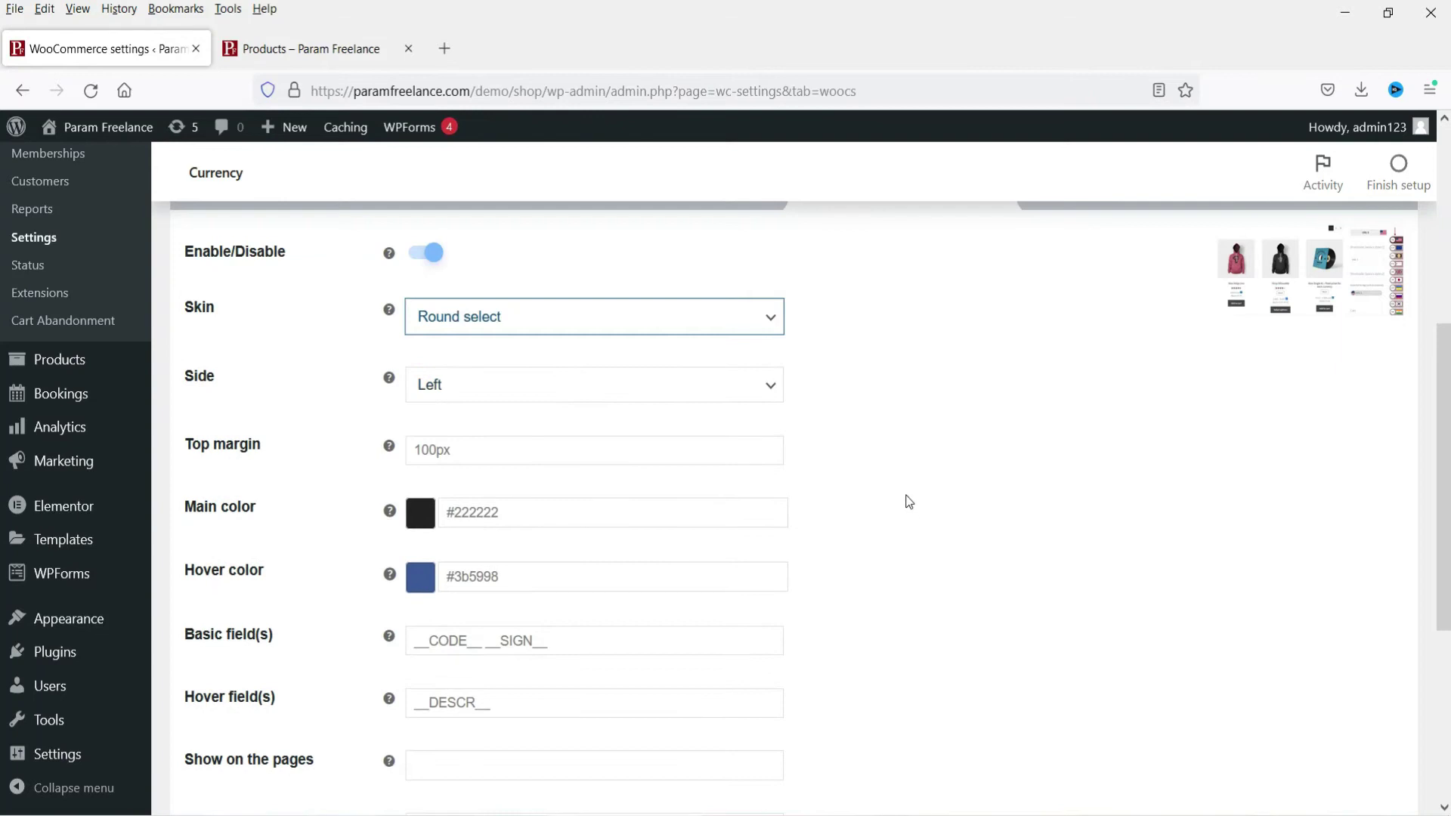
{"action": "scroll", "coordinate": [909, 502], "scroll_direction": "down", "scroll_amount": 5}
{"action": "left_click", "coordinate": [234, 728]}
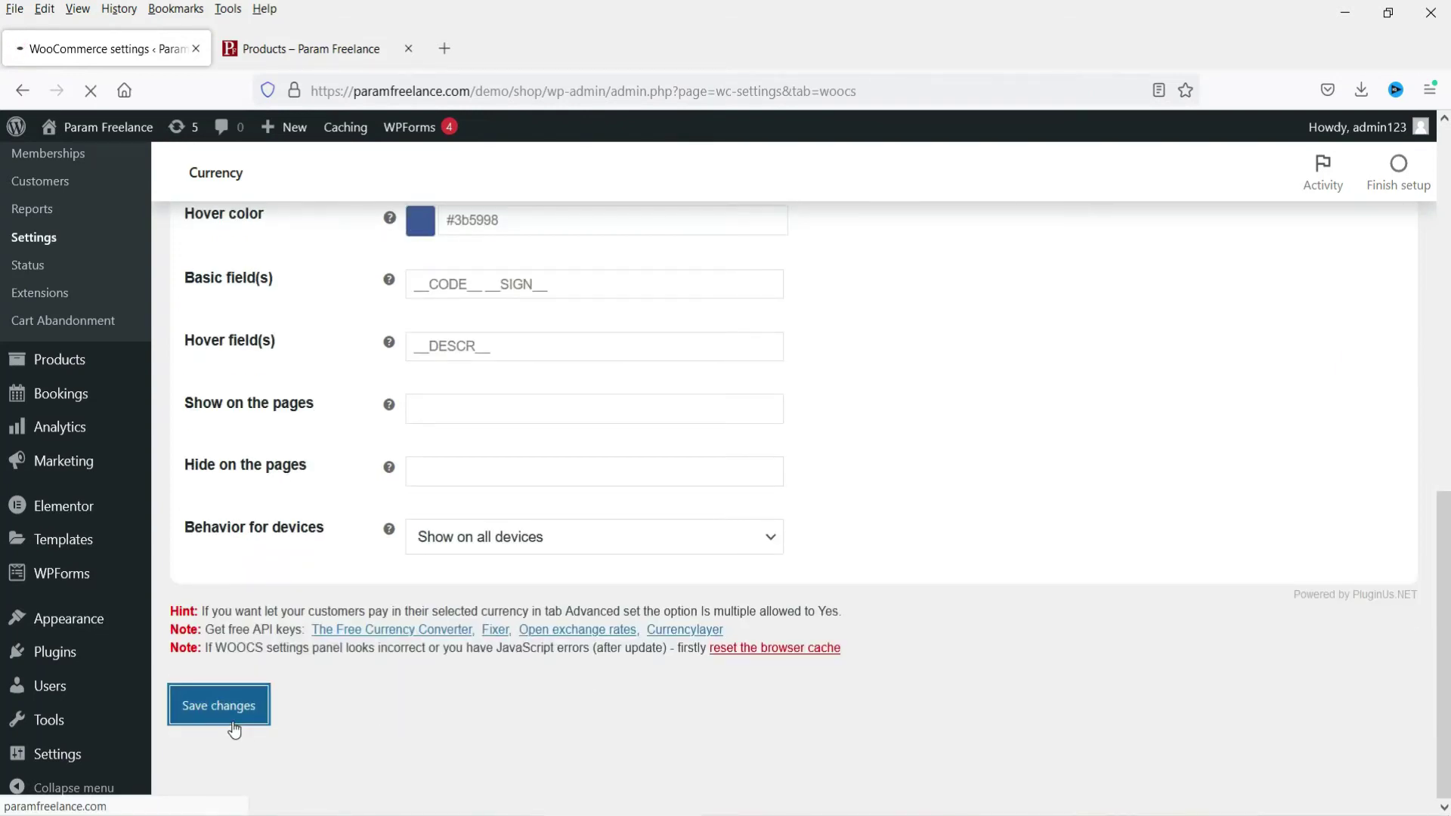
- Reload the shop page and test the round side switcher by changing the currency to USD
{"action": "left_click", "coordinate": [290, 53]}
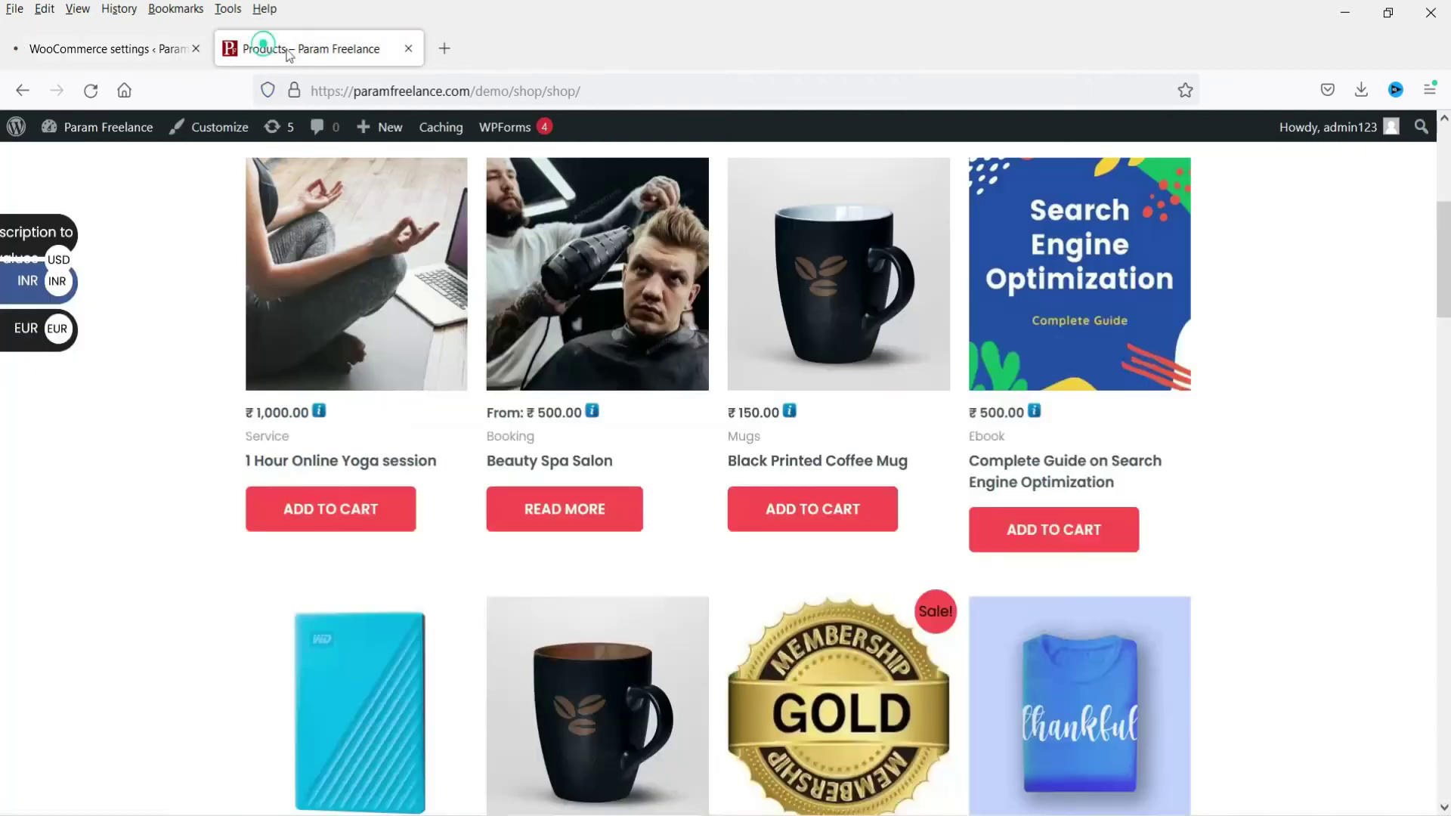
{"action": "left_click", "coordinate": [90, 91]}
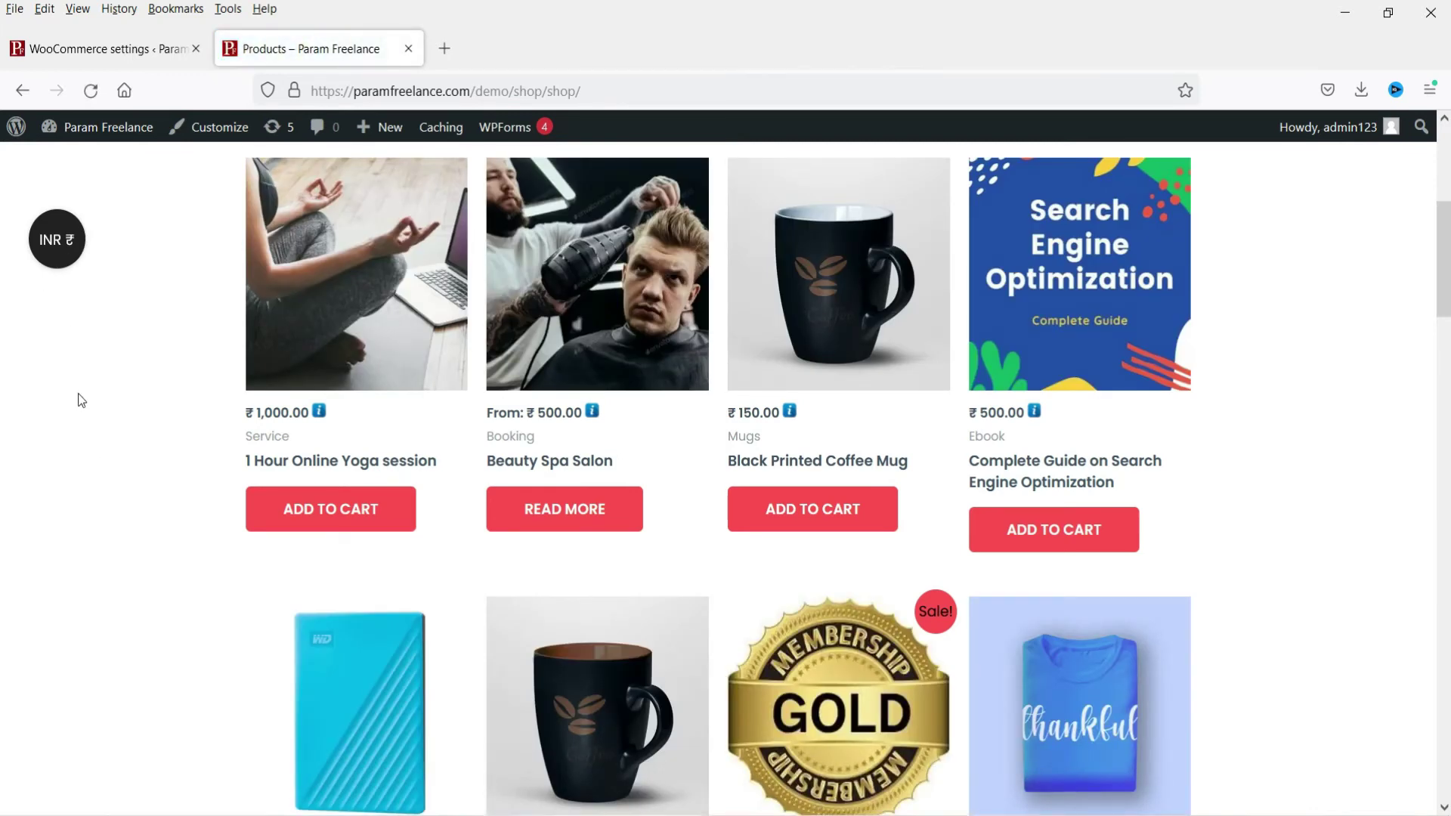
{"action": "scroll", "coordinate": [76, 400], "scroll_direction": "up", "scroll_amount": 5}
{"action": "scroll", "coordinate": [53, 356], "scroll_direction": "down", "scroll_amount": 6}
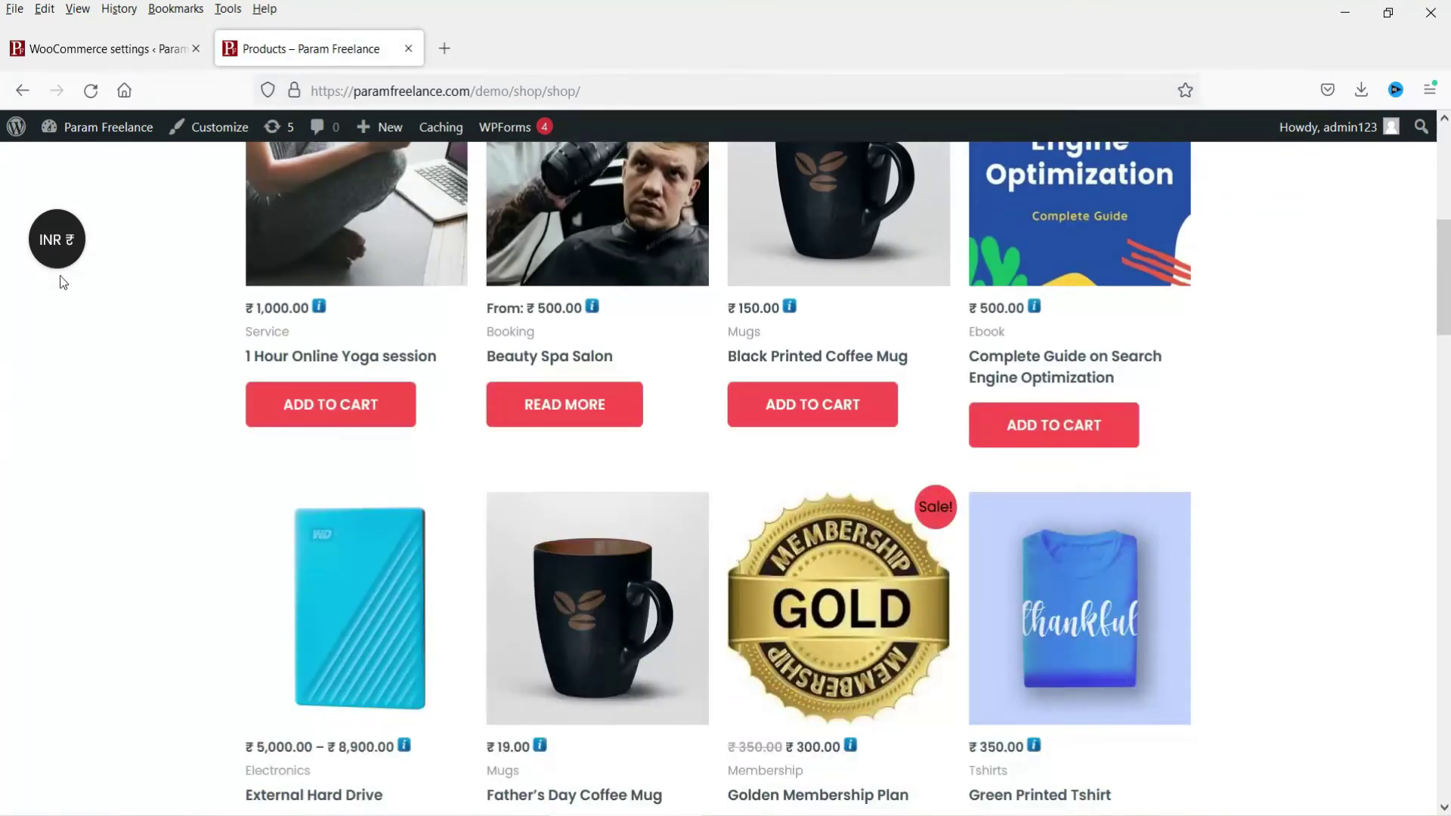
{"action": "mouse_move", "coordinate": [61, 253]}
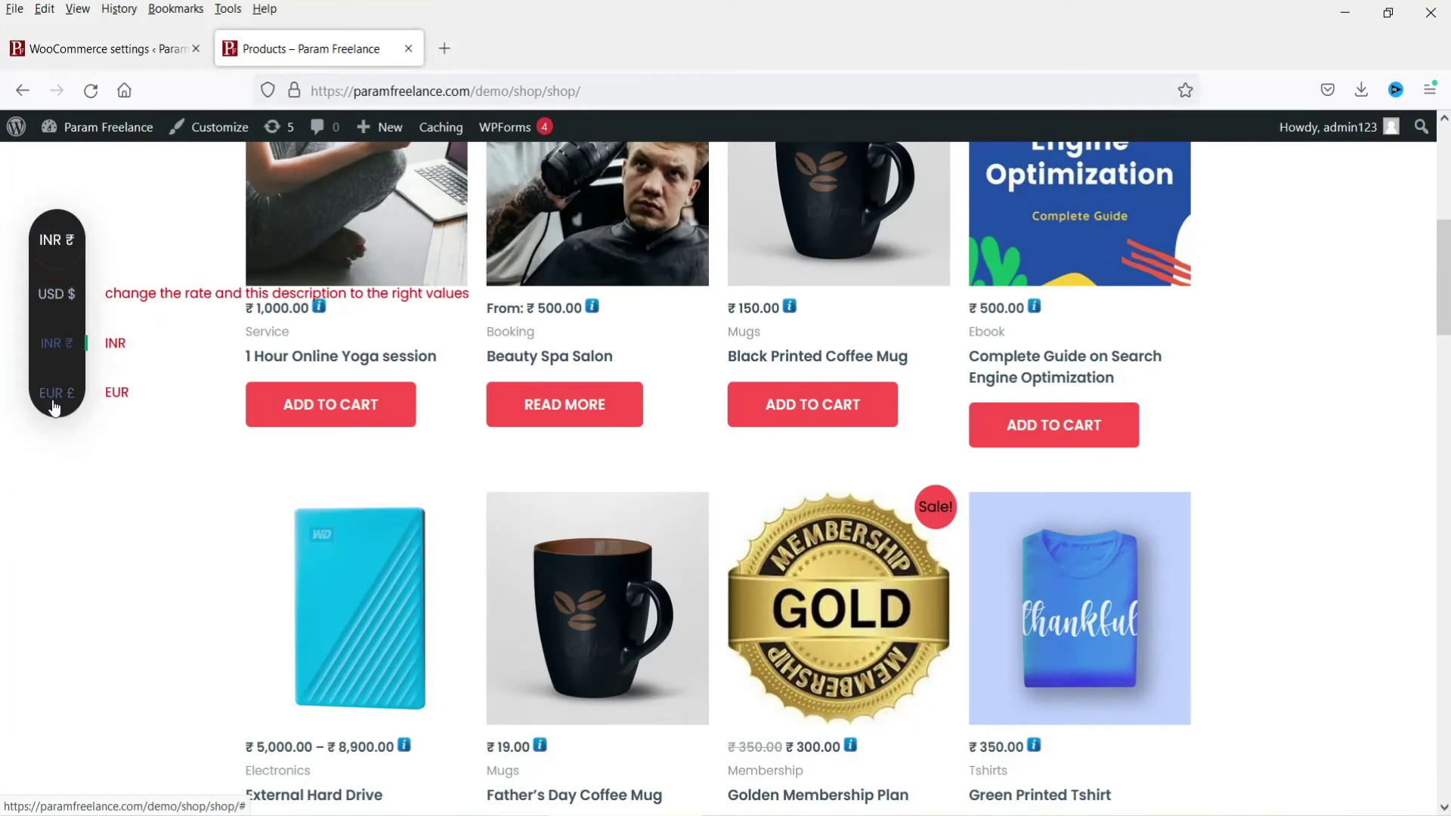
{"action": "left_click", "coordinate": [64, 295]}
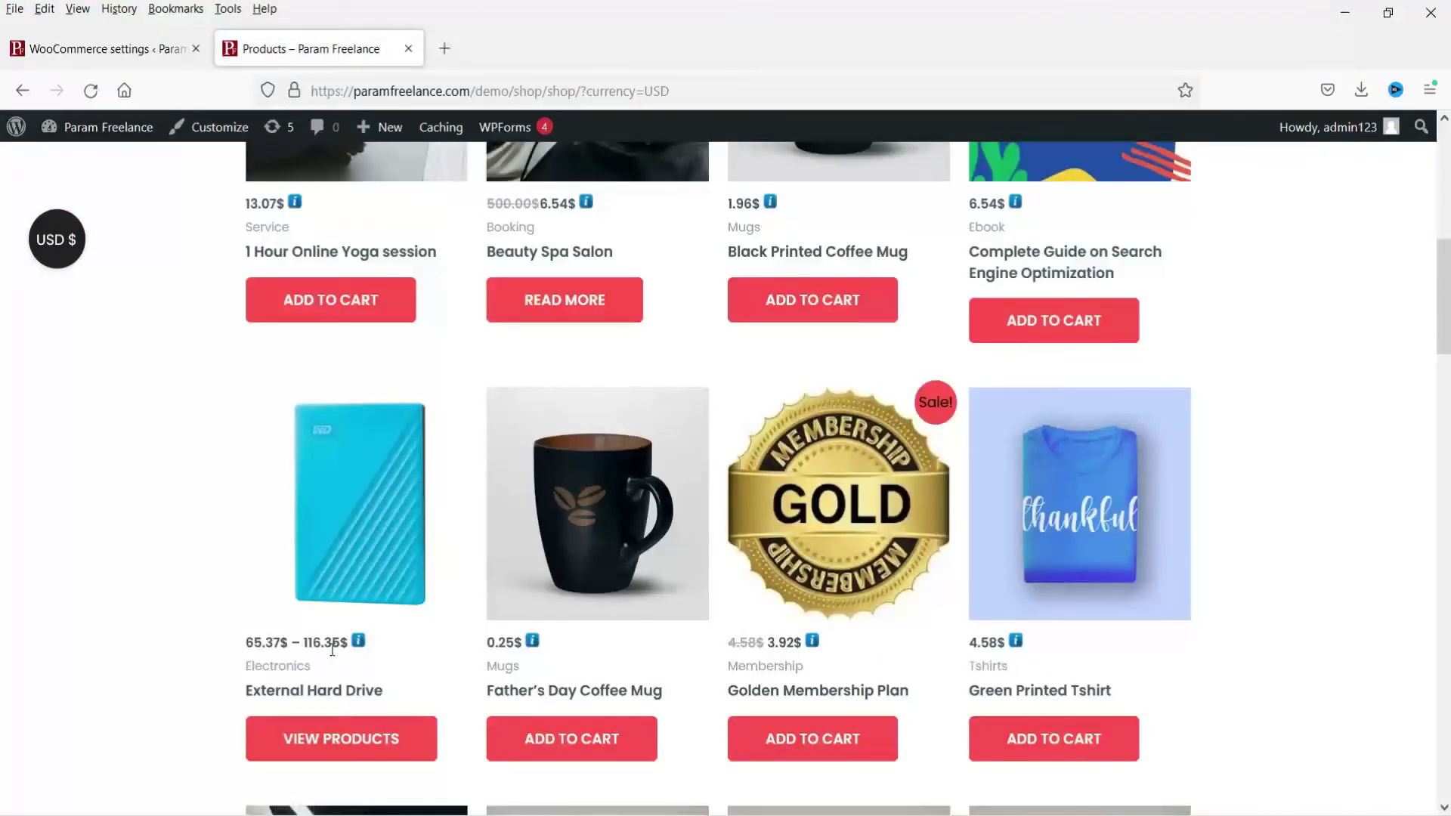
{"action": "scroll", "coordinate": [201, 324], "scroll_direction": "up", "scroll_amount": 10}
- Set the side switcher's skin to Classic blocks in the WOOCS settings
{"action": "left_click", "coordinate": [74, 47]}
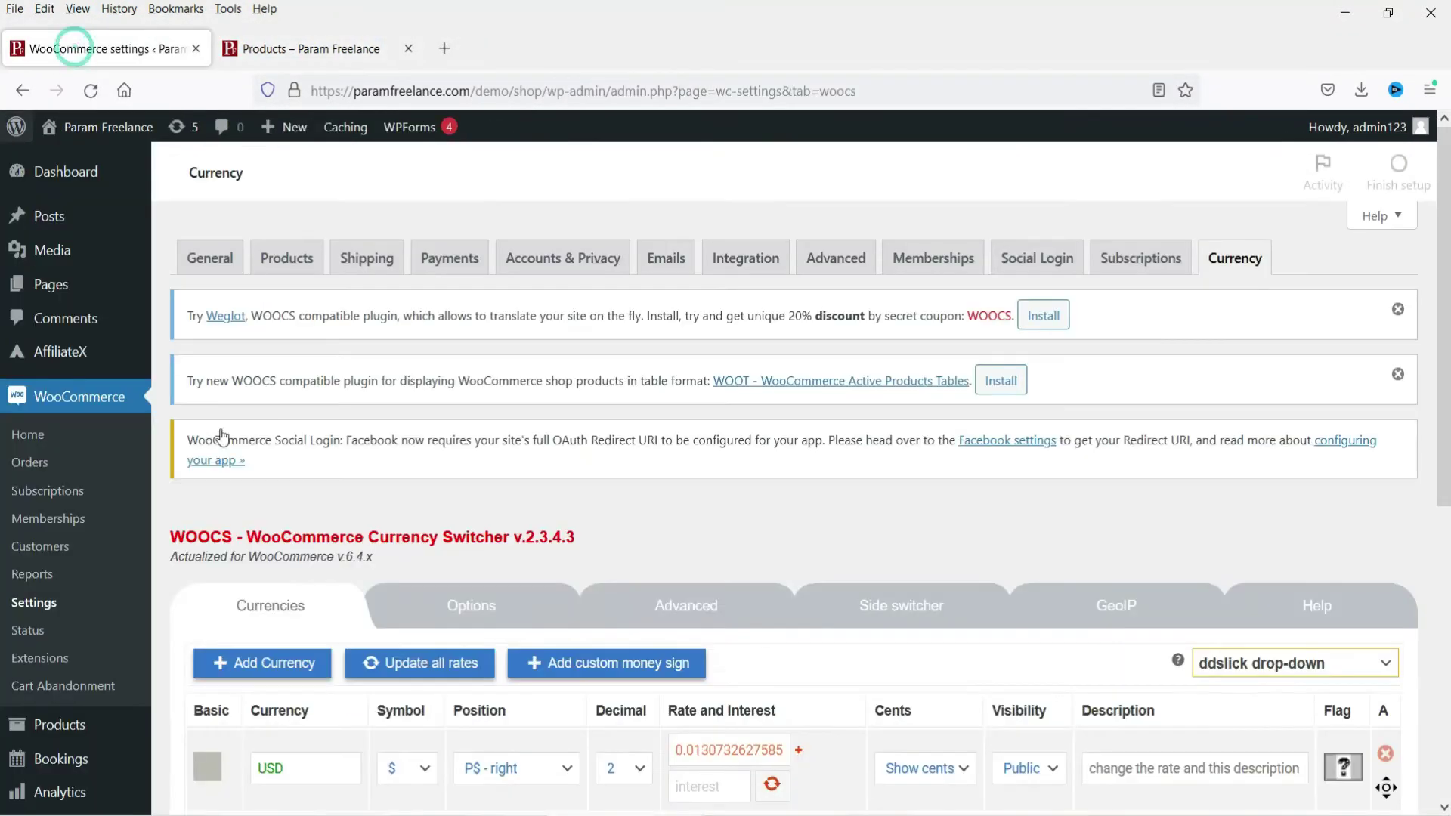
{"action": "scroll", "coordinate": [1032, 455], "scroll_direction": "down", "scroll_amount": 5}
{"action": "scroll", "coordinate": [933, 387], "scroll_direction": "up", "scroll_amount": 3}
{"action": "left_click", "coordinate": [913, 393]}
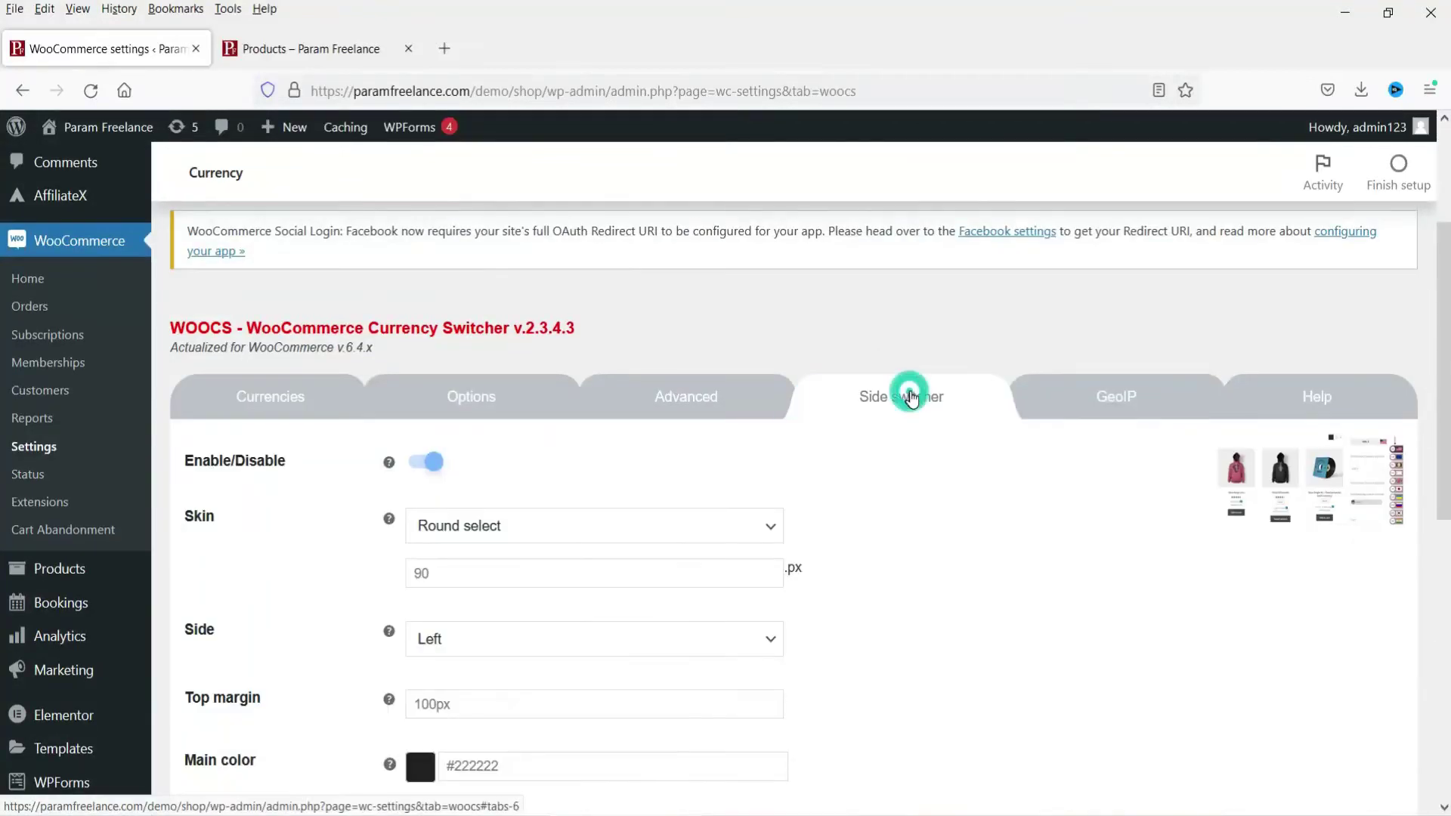
{"action": "left_click", "coordinate": [1126, 414]}
{"action": "left_click", "coordinate": [901, 422]}
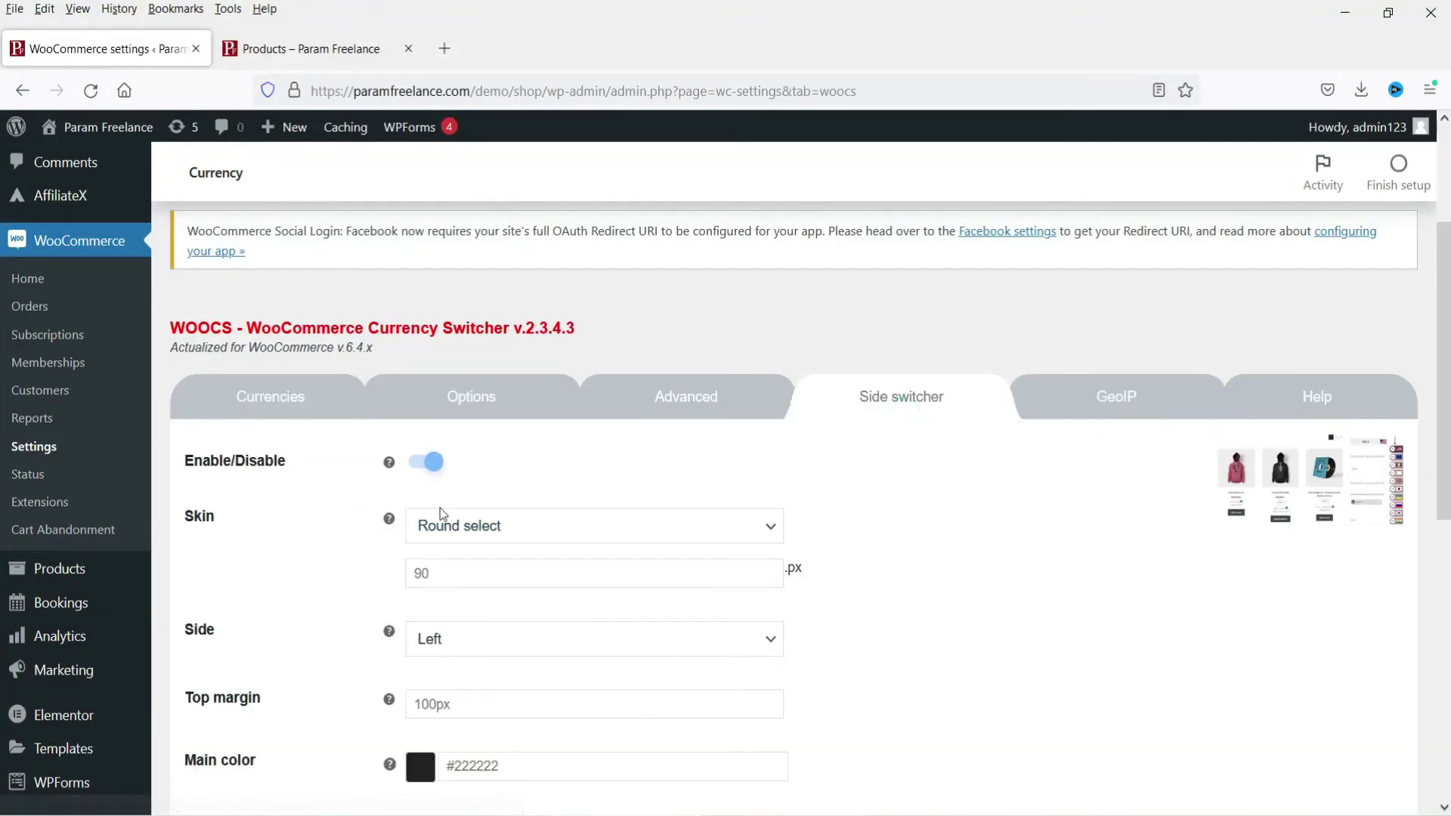
{"action": "left_click", "coordinate": [468, 533]}
{"action": "left_click", "coordinate": [484, 560]}
{"action": "left_click", "coordinate": [1056, 575]}
- Add Afghanistan to the GeoIP rule for USD
{"action": "left_click", "coordinate": [1121, 398]}
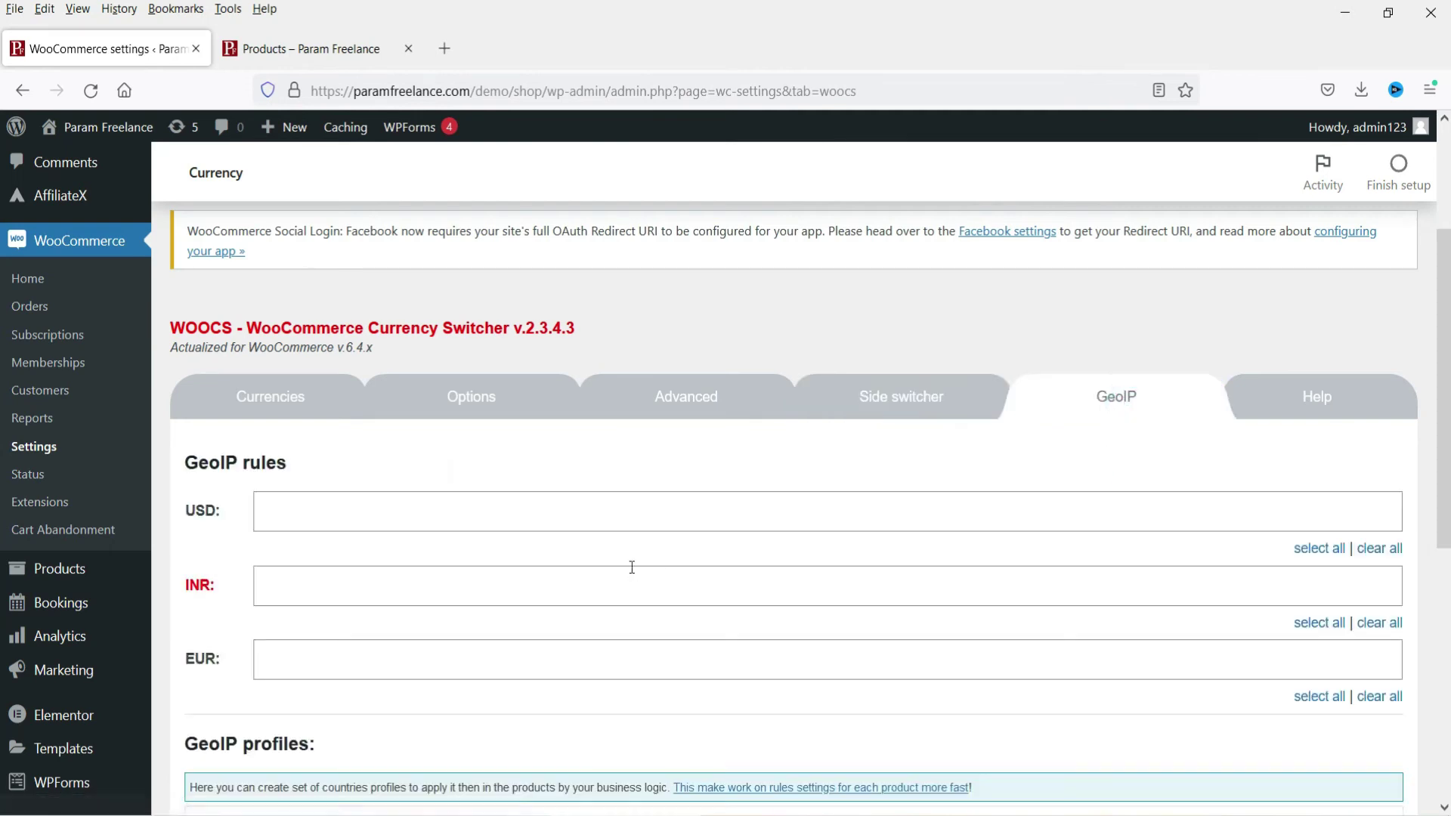
{"action": "scroll", "coordinate": [631, 571], "scroll_direction": "down", "scroll_amount": 5}
{"action": "scroll", "coordinate": [631, 580], "scroll_direction": "up", "scroll_amount": 3}
{"action": "scroll", "coordinate": [362, 333], "scroll_direction": "up", "scroll_amount": 1}
{"action": "left_click", "coordinate": [357, 315]}
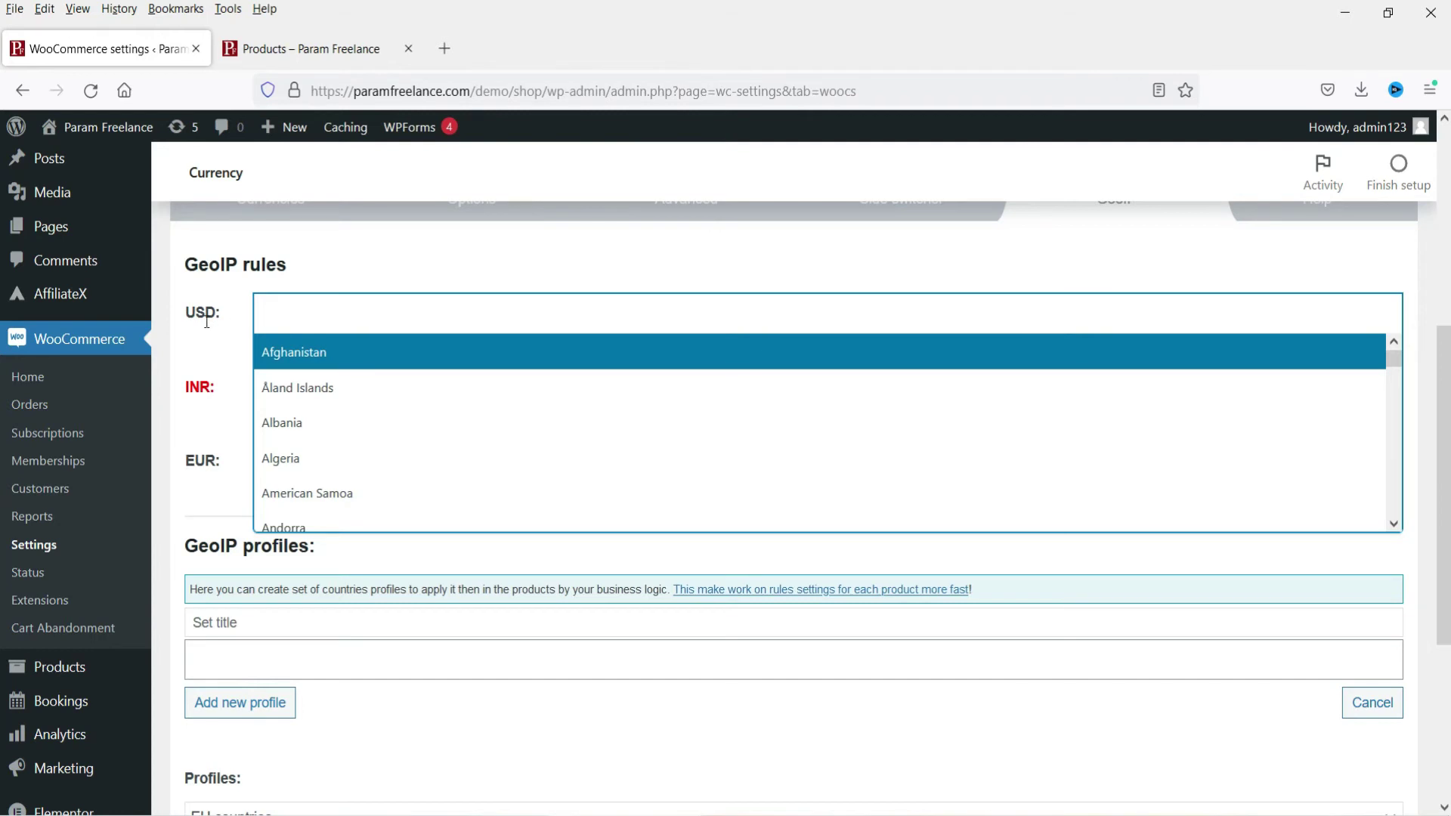
{"action": "left_click", "coordinate": [316, 361]}
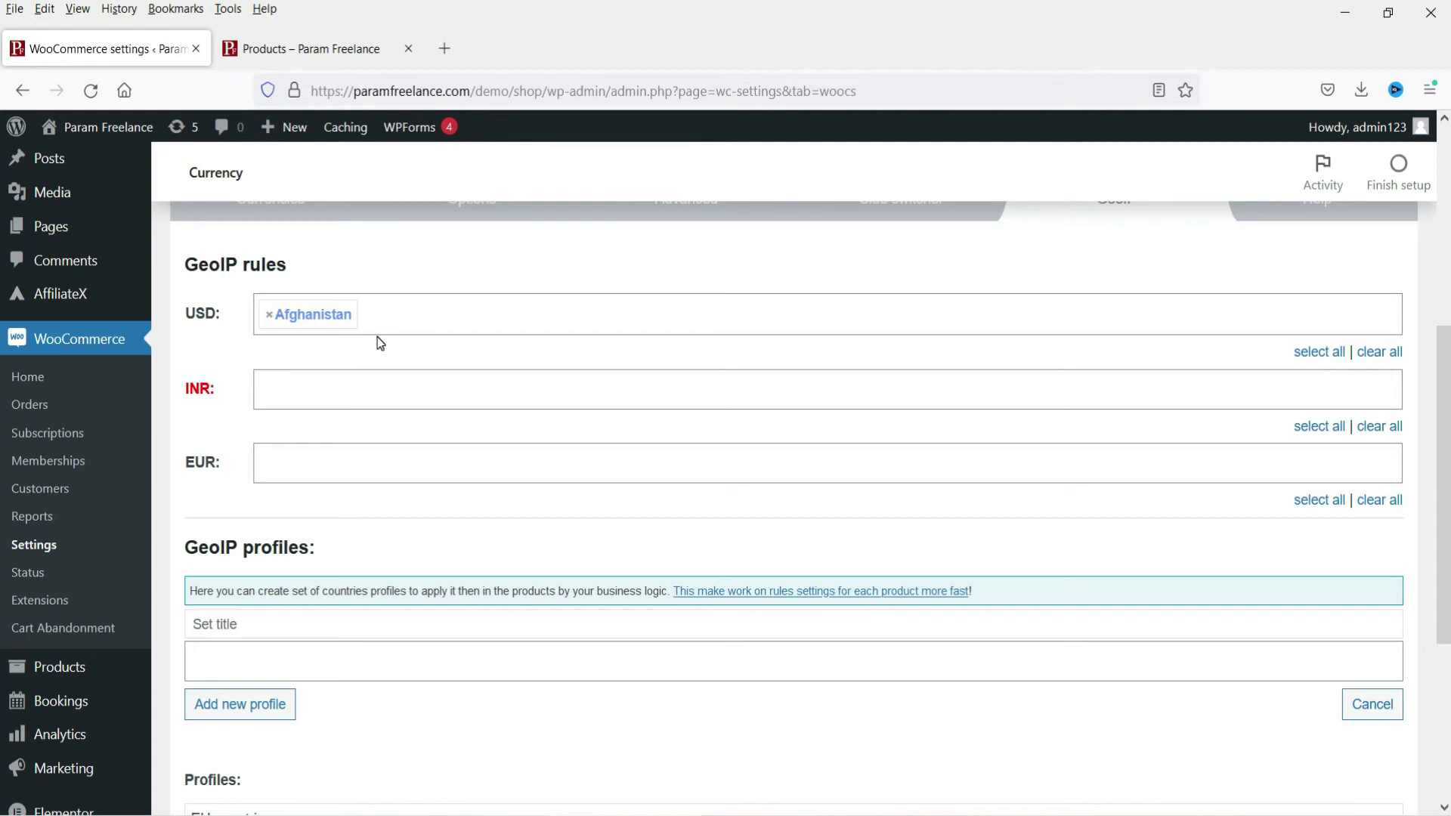
- Add Australia to the countries in the USD GeoIP rule
{"action": "left_click", "coordinate": [345, 393]}
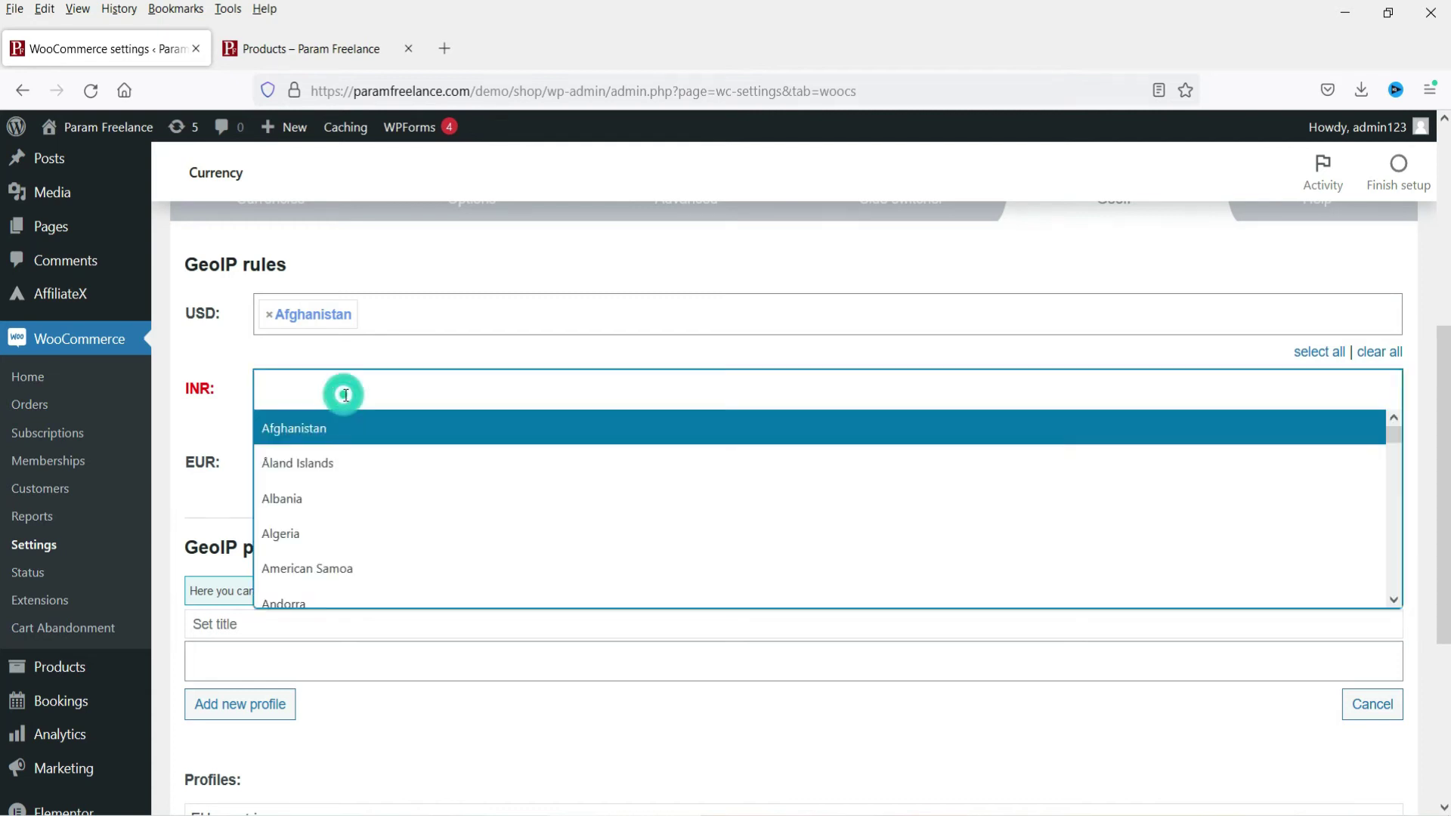
{"action": "left_click", "coordinate": [408, 322]}
{"action": "scroll", "coordinate": [422, 449], "scroll_direction": "down", "scroll_amount": 3}
{"action": "scroll", "coordinate": [421, 447], "scroll_direction": "down", "scroll_amount": 2}
{"action": "scroll", "coordinate": [392, 465], "scroll_direction": "down", "scroll_amount": 3}
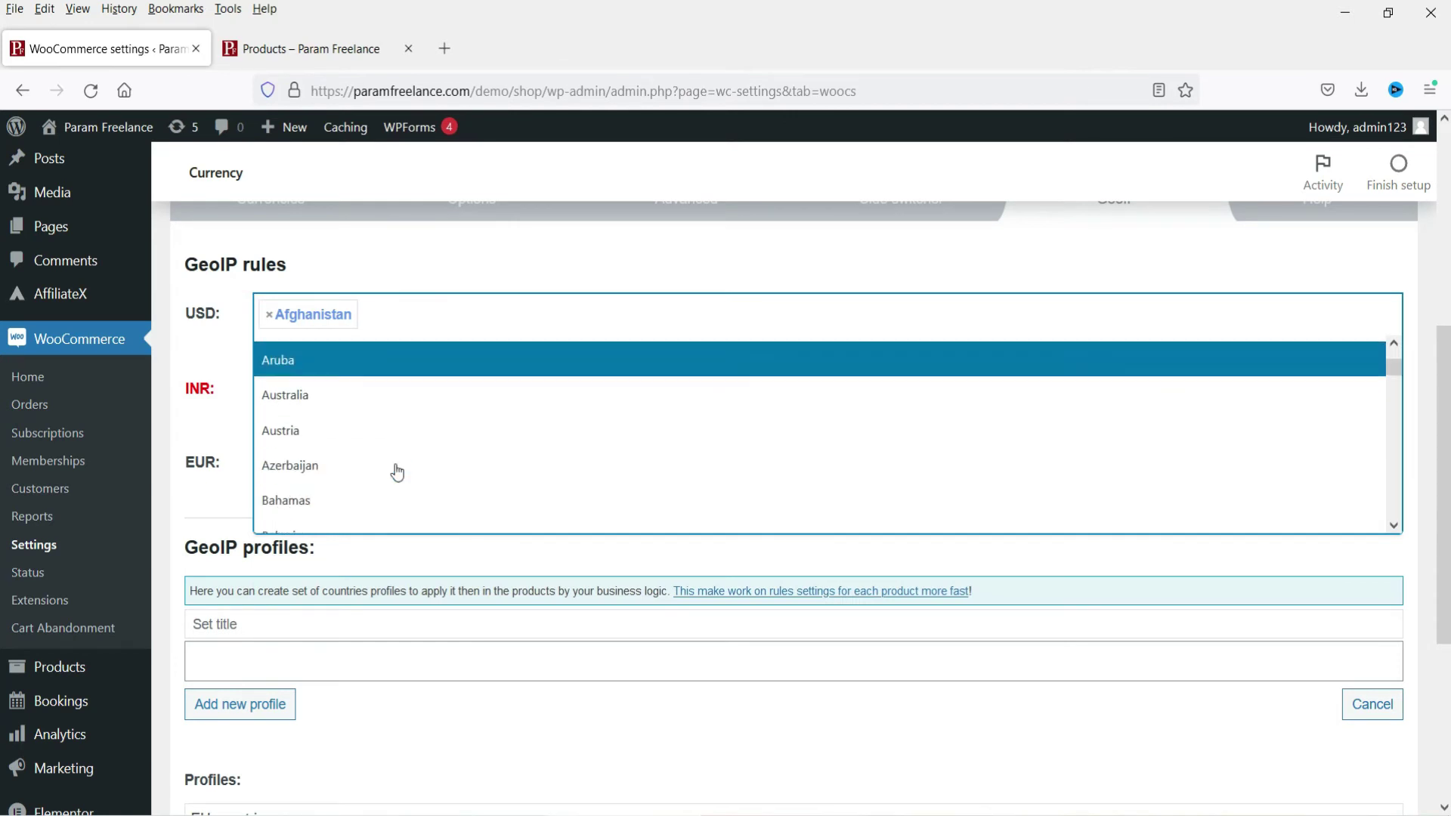
{"action": "left_click", "coordinate": [377, 409]}
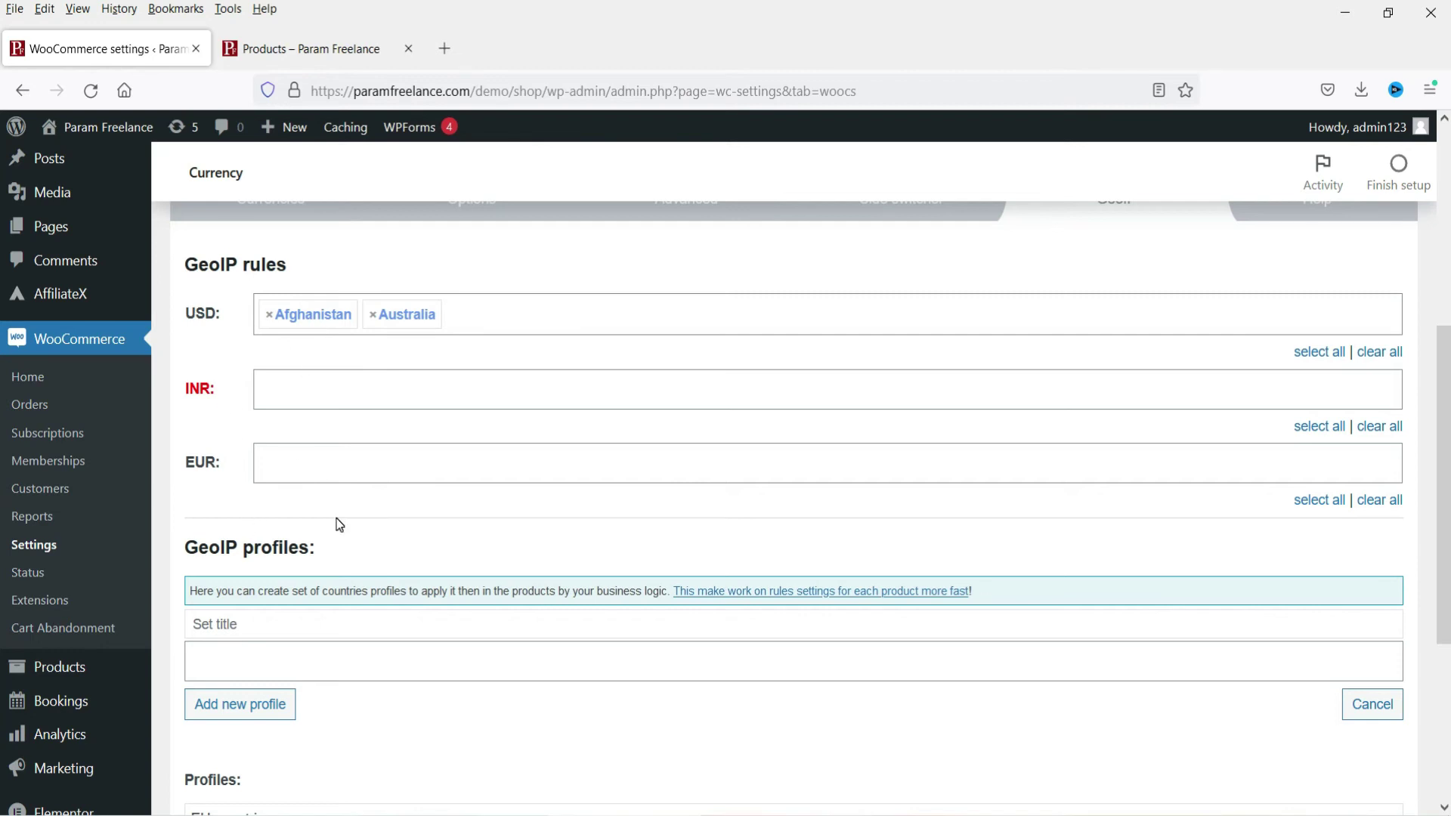
- Review the list of currencies, the GeoIP rules and the GeoIP profiles section
{"action": "scroll", "coordinate": [347, 520], "scroll_direction": "up", "scroll_amount": 3}
{"action": "left_click", "coordinate": [265, 429]}
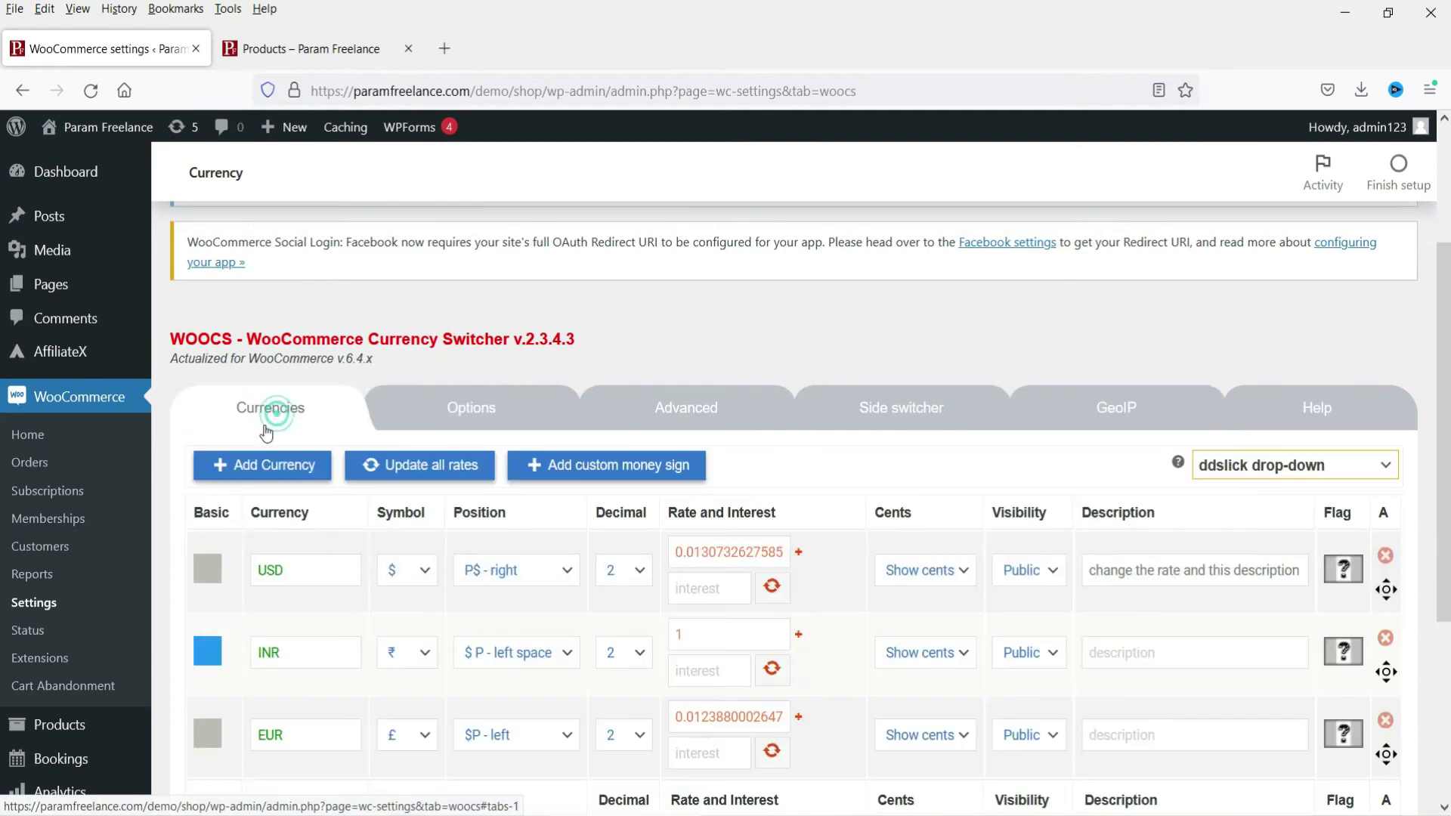
{"action": "scroll", "coordinate": [324, 557], "scroll_direction": "down", "scroll_amount": 4}
{"action": "scroll", "coordinate": [479, 577], "scroll_direction": "up", "scroll_amount": 3}
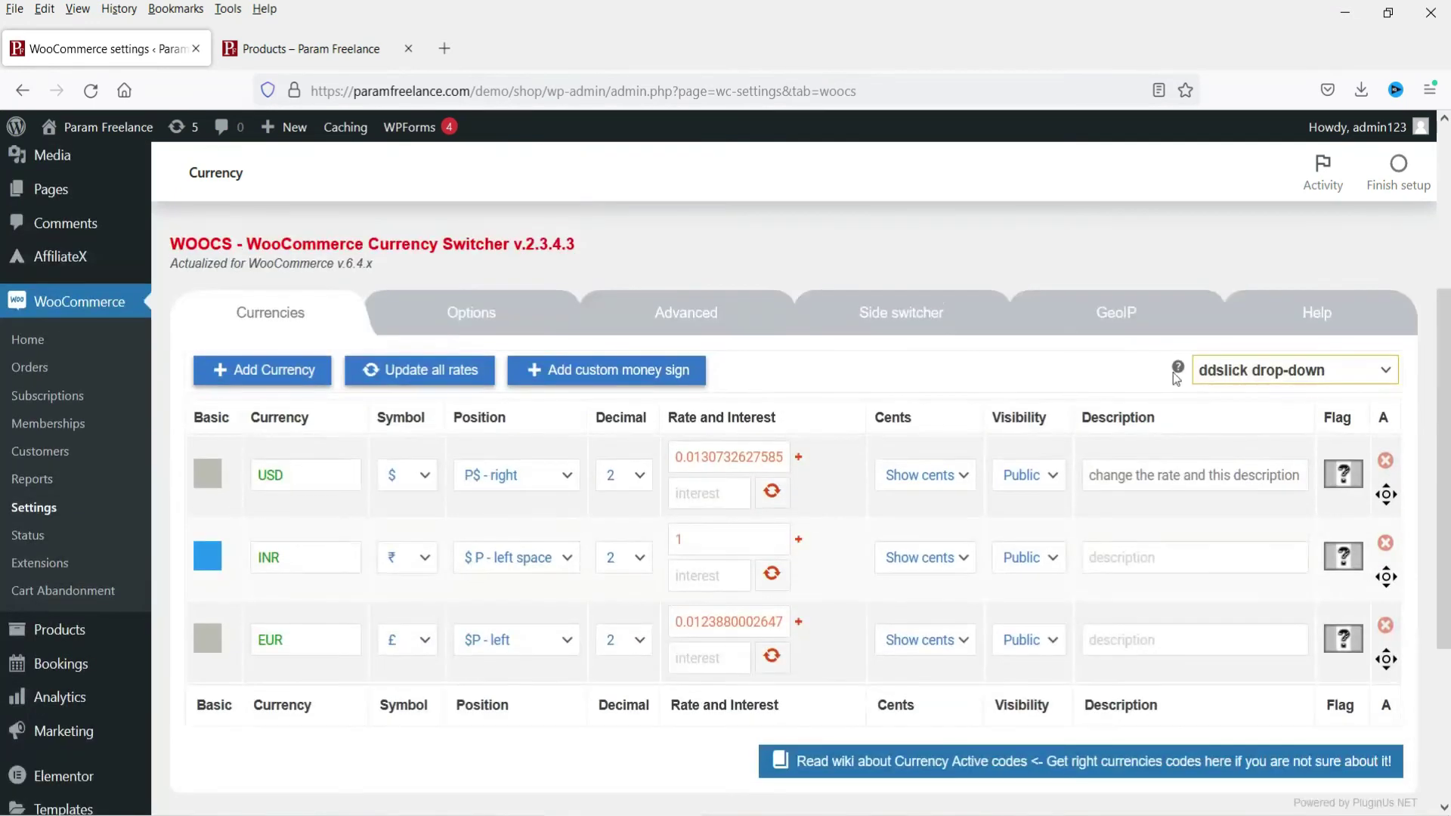
{"action": "left_click", "coordinate": [1156, 313]}
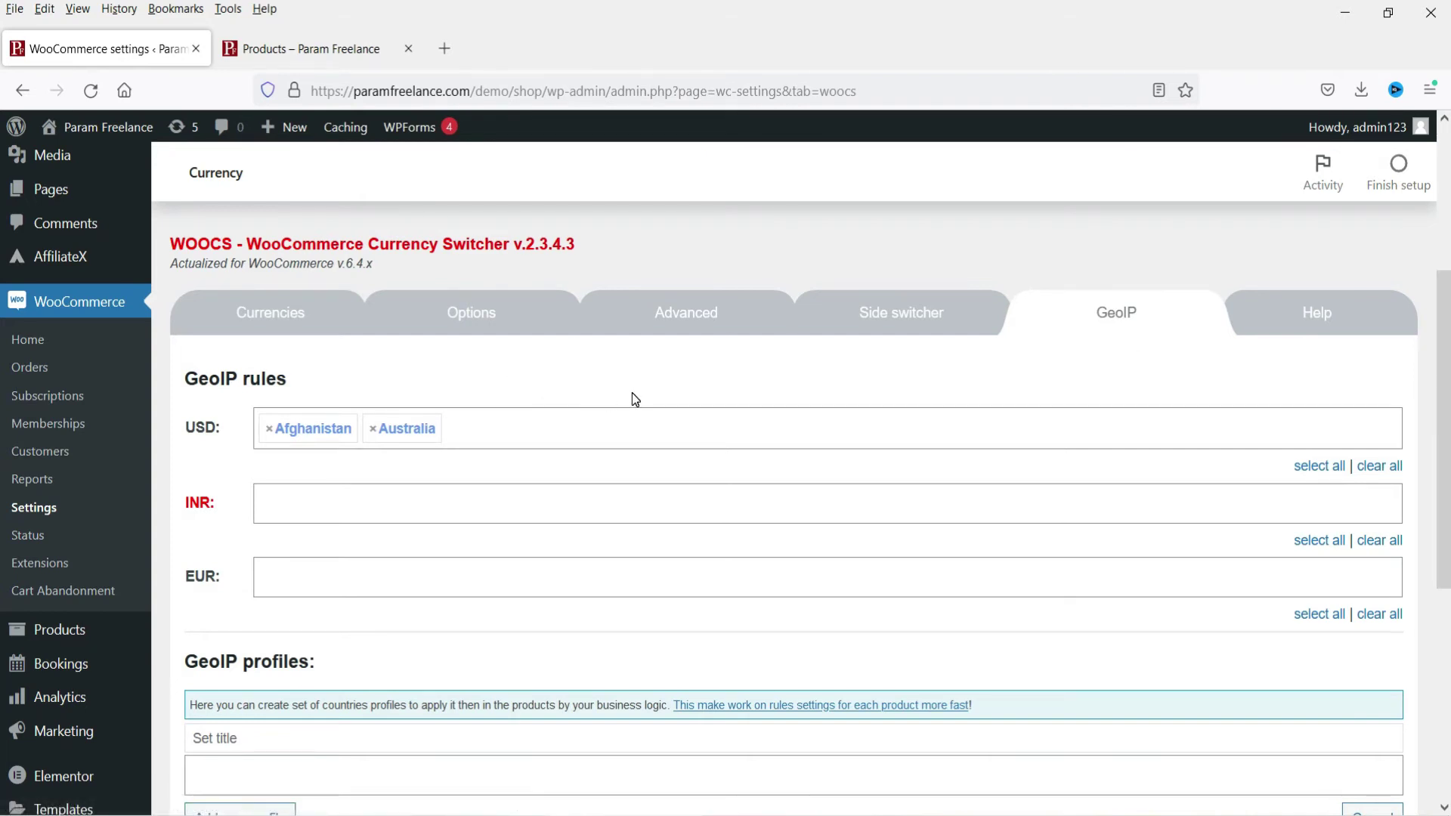
{"action": "scroll", "coordinate": [1218, 350], "scroll_direction": "down", "scroll_amount": 5}
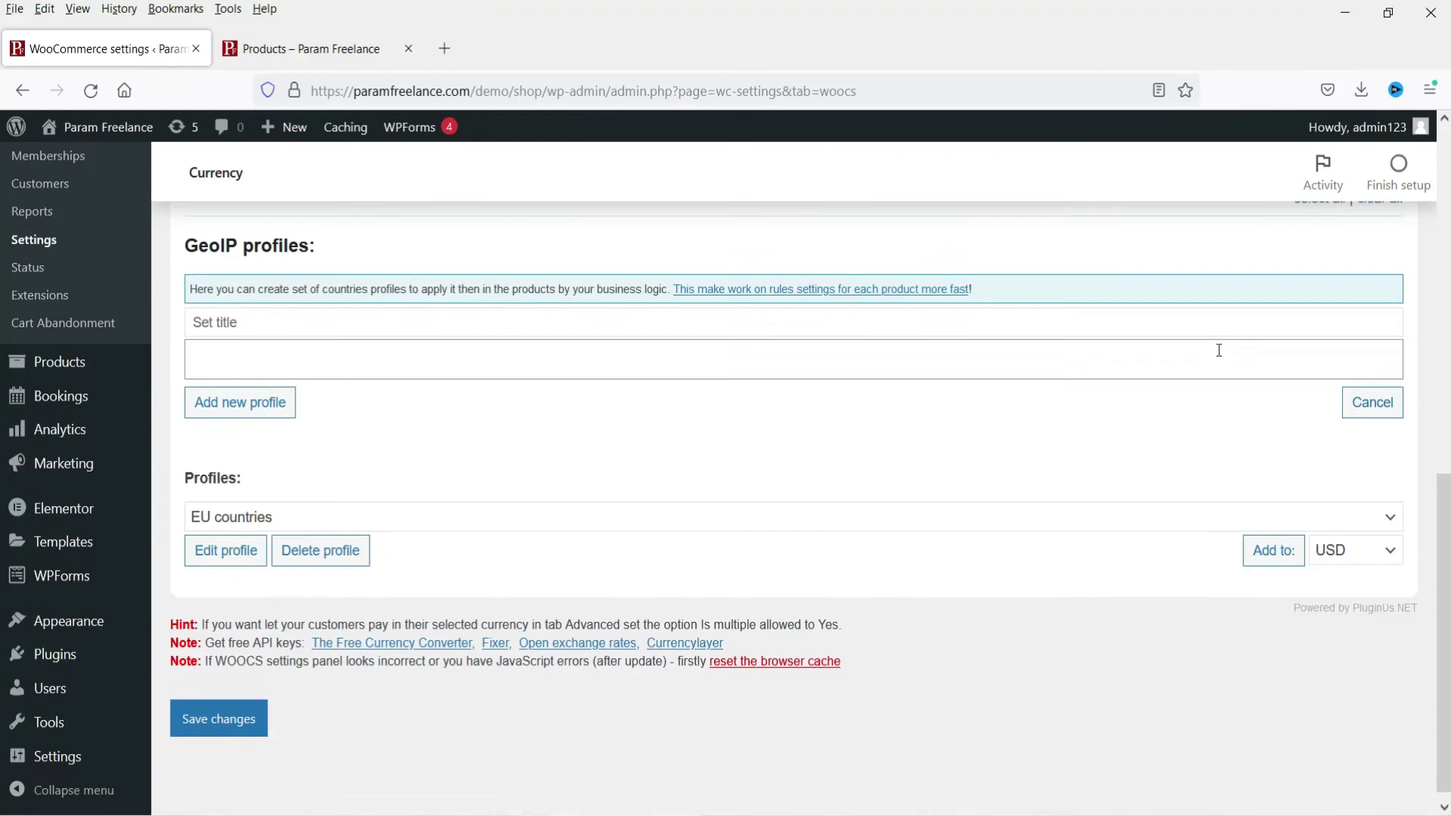
{"action": "scroll", "coordinate": [1218, 350], "scroll_direction": "up", "scroll_amount": 5}
- Look through the WOOCS help resources, from the support links to the related plugins
{"action": "left_click", "coordinate": [1323, 223]}
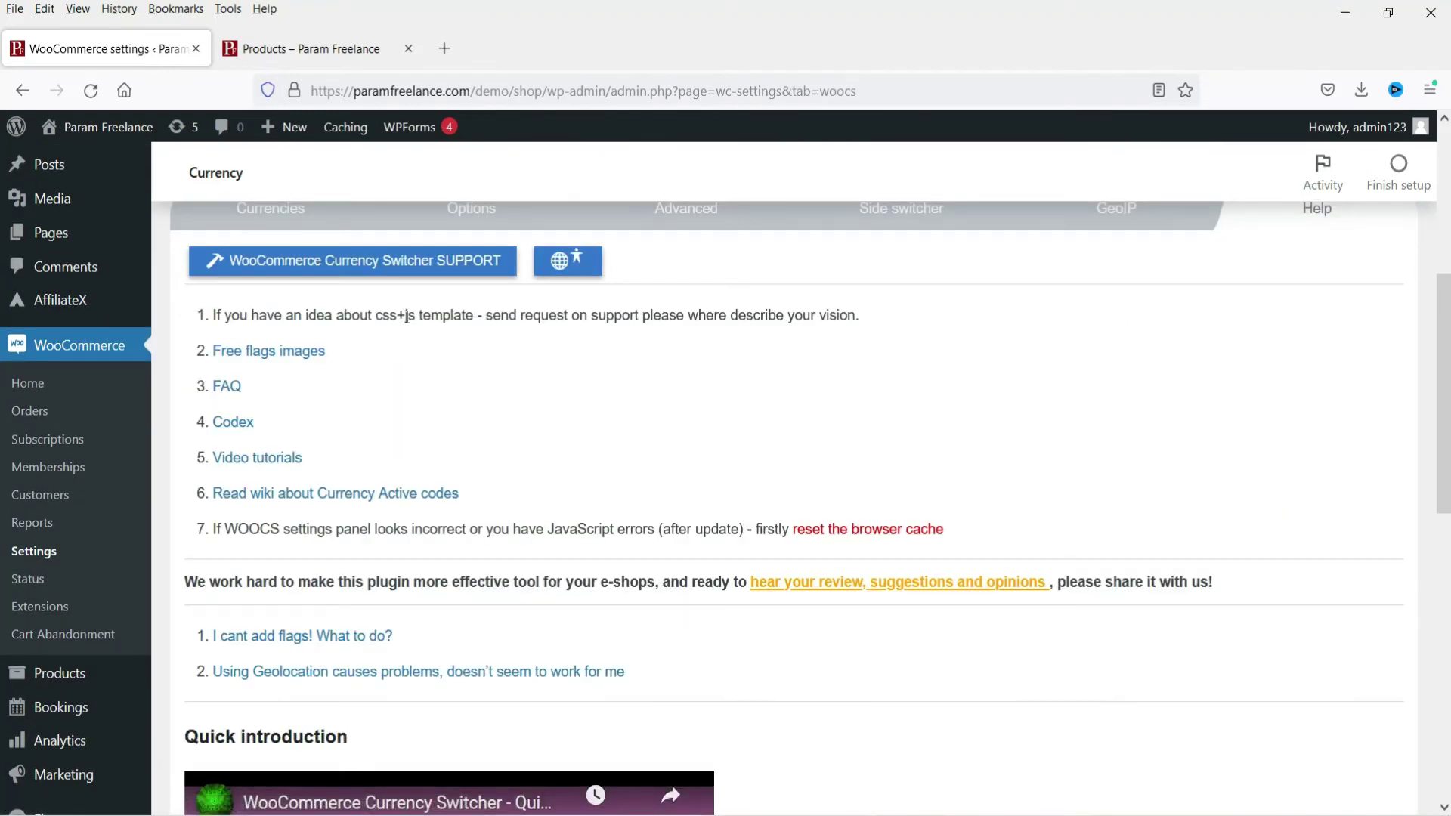
{"action": "scroll", "coordinate": [406, 316], "scroll_direction": "down", "scroll_amount": 10}
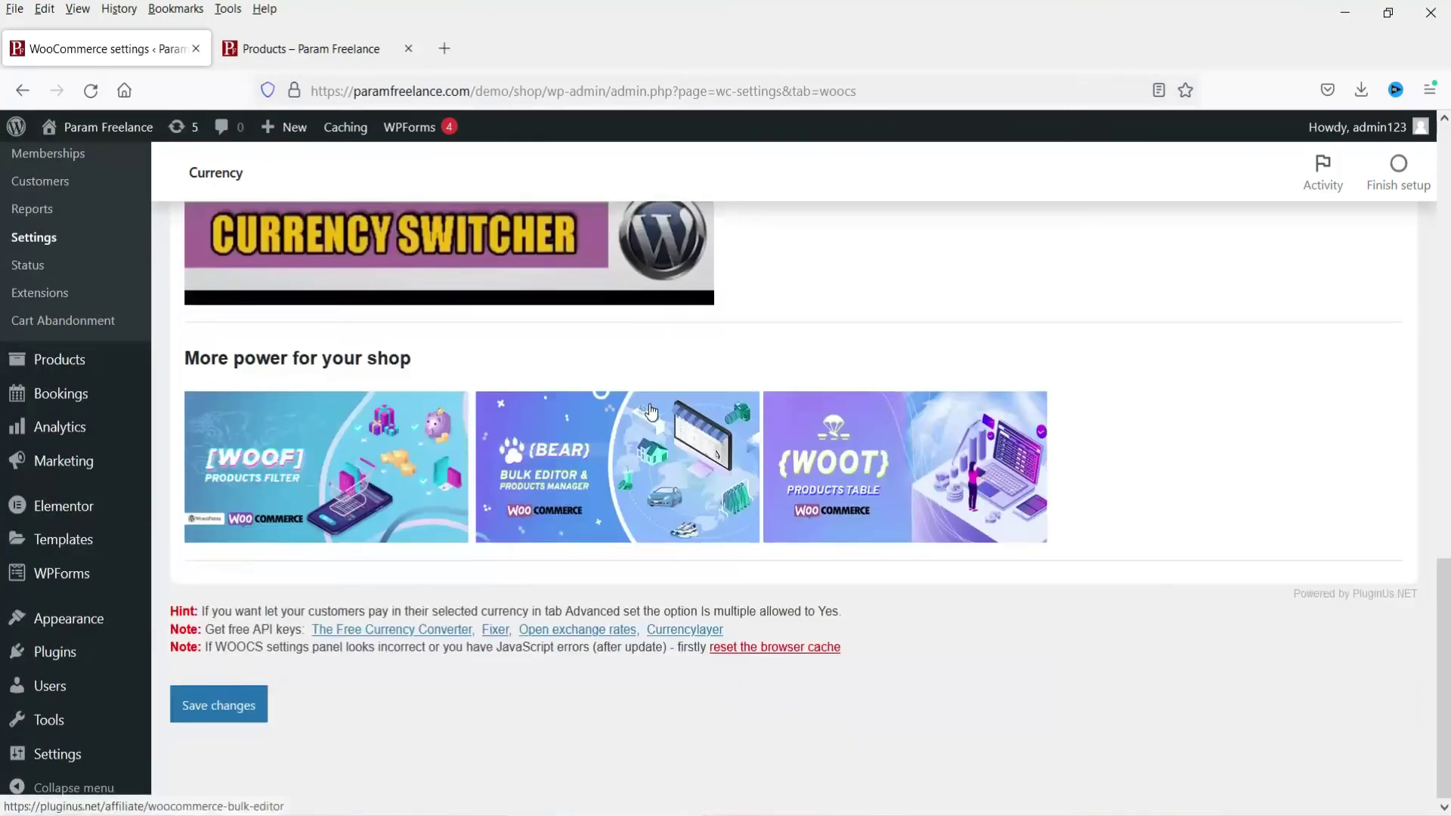
{"action": "scroll", "coordinate": [650, 408], "scroll_direction": "up", "scroll_amount": 10}
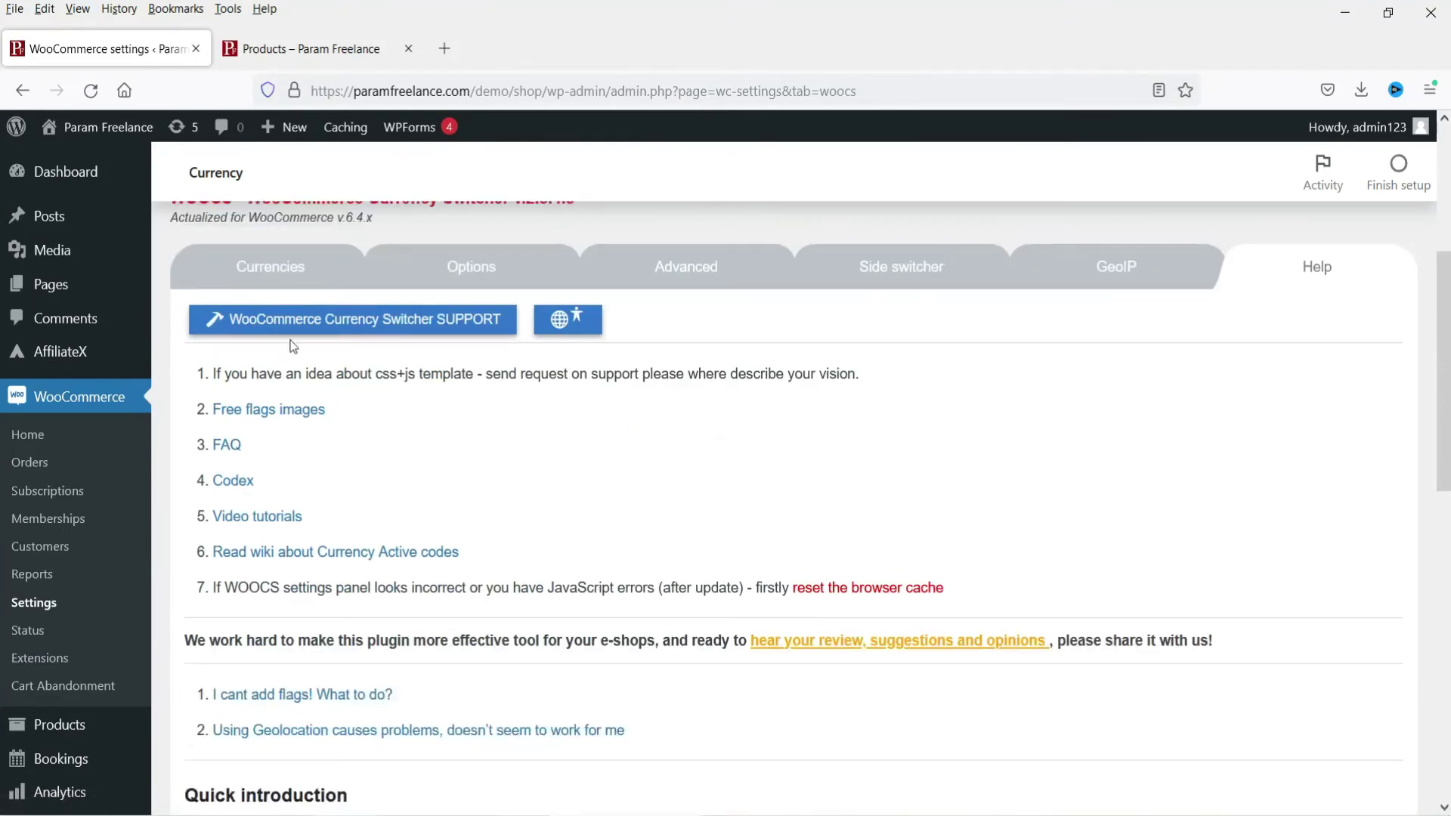
- Return to the WOOCS currencies list and save all changed settings
{"action": "left_click", "coordinate": [271, 267]}
{"action": "scroll", "coordinate": [280, 393], "scroll_direction": "down", "scroll_amount": 5}
{"action": "left_click", "coordinate": [234, 718]}
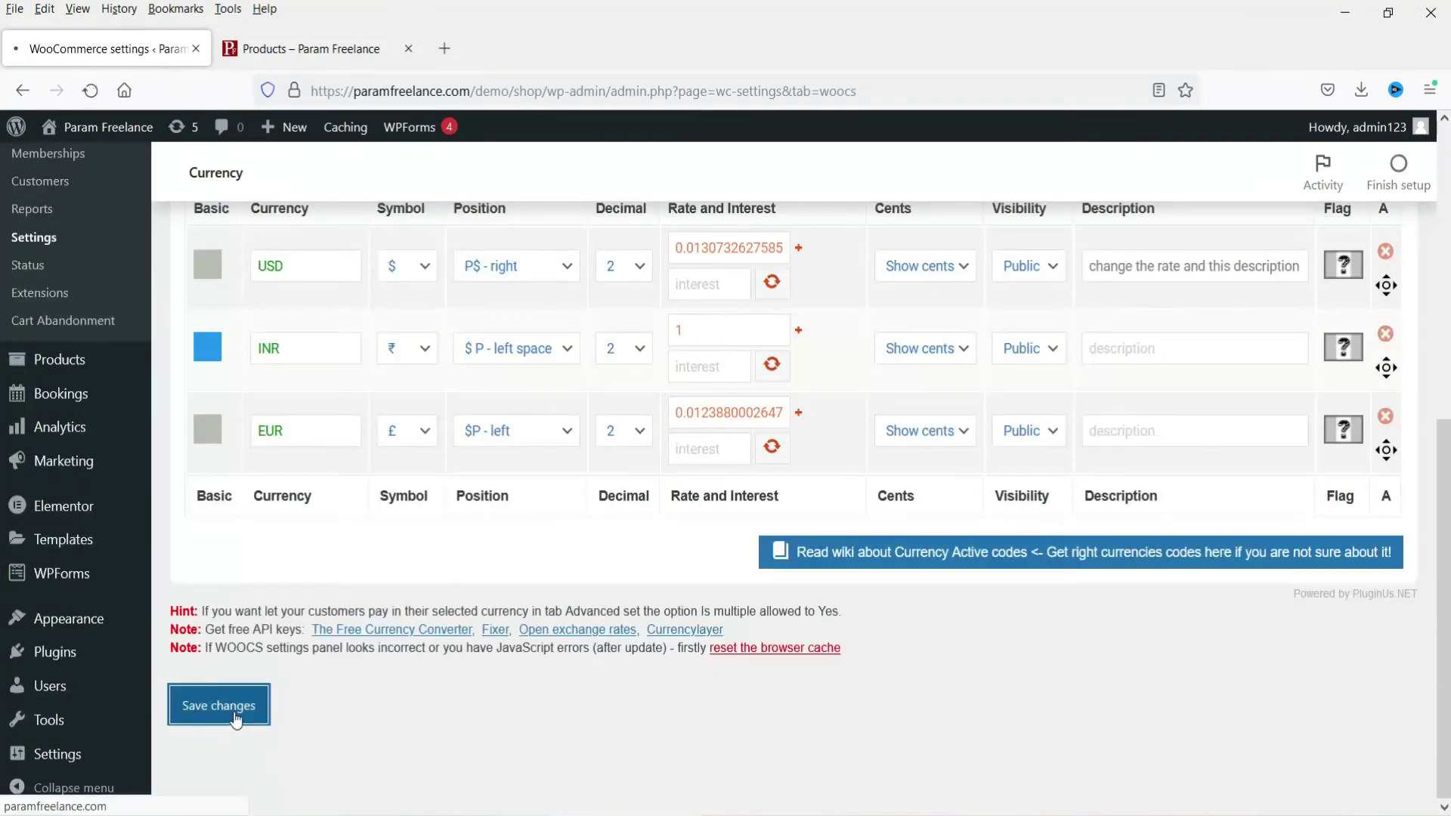
- Check the side switcher on the shop page and change the shop currency to INR
{"action": "left_click", "coordinate": [331, 52]}
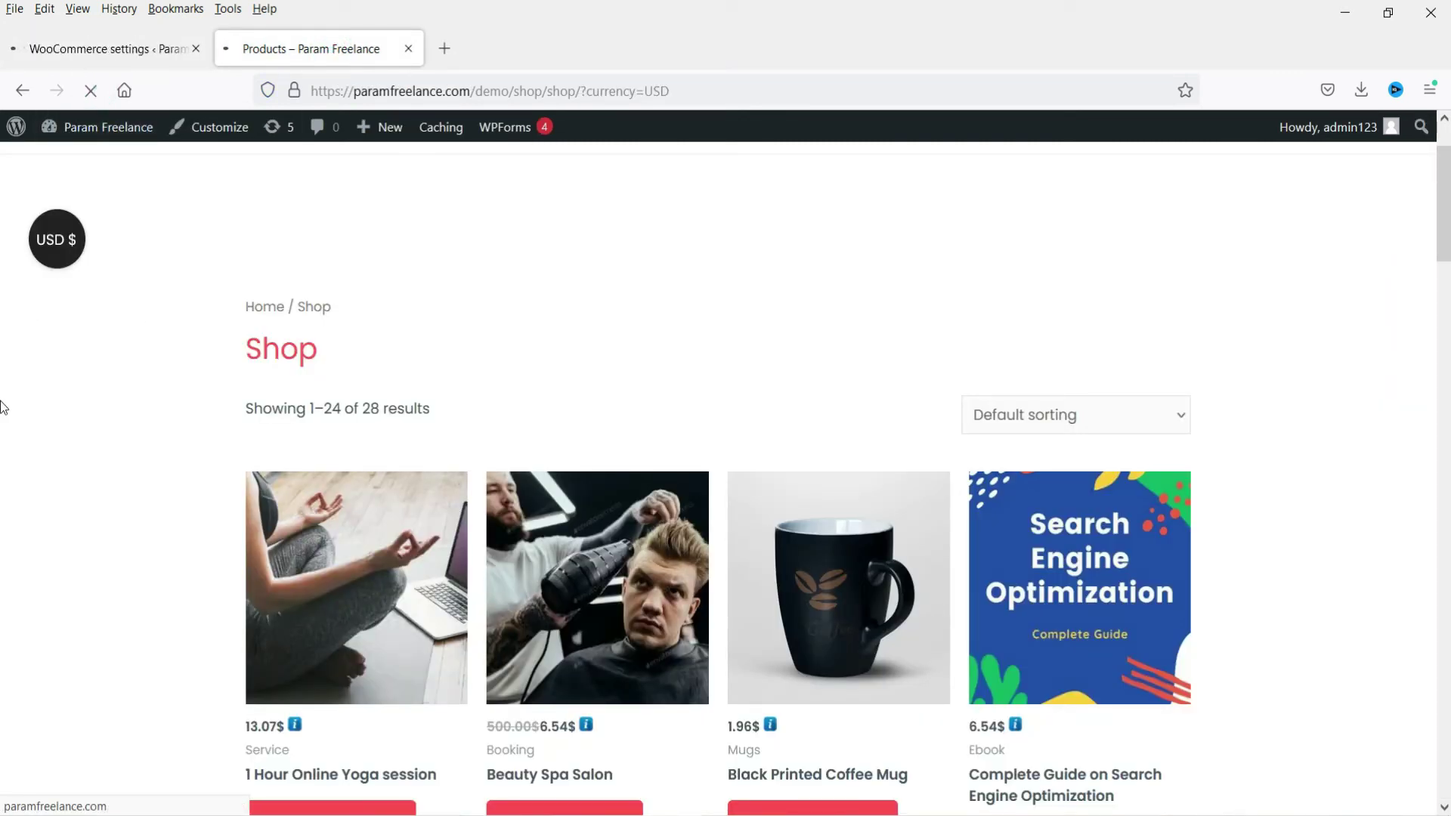
{"action": "scroll", "coordinate": [166, 433], "scroll_direction": "down", "scroll_amount": 3}
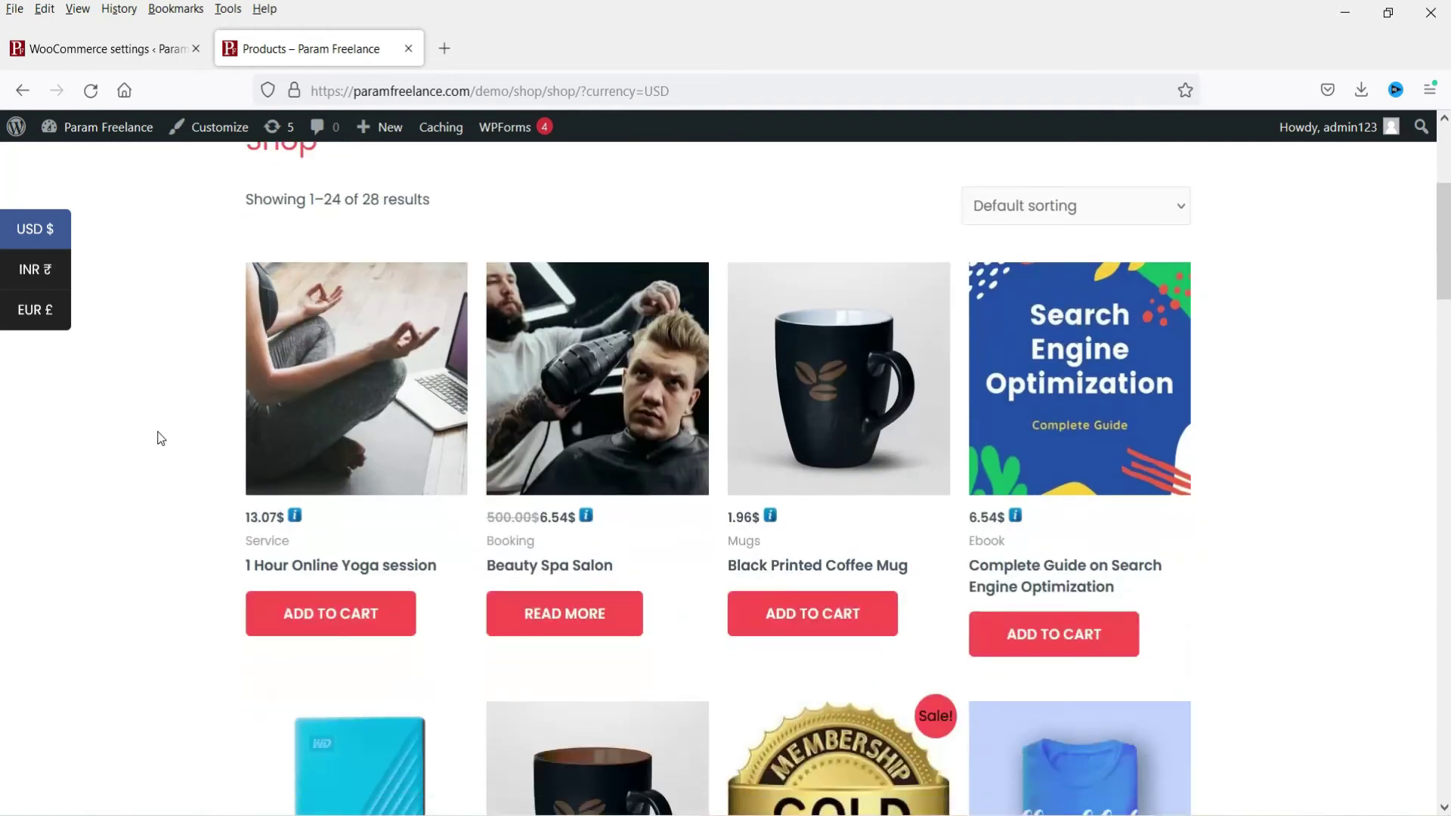
{"action": "left_click", "coordinate": [8, 287]}
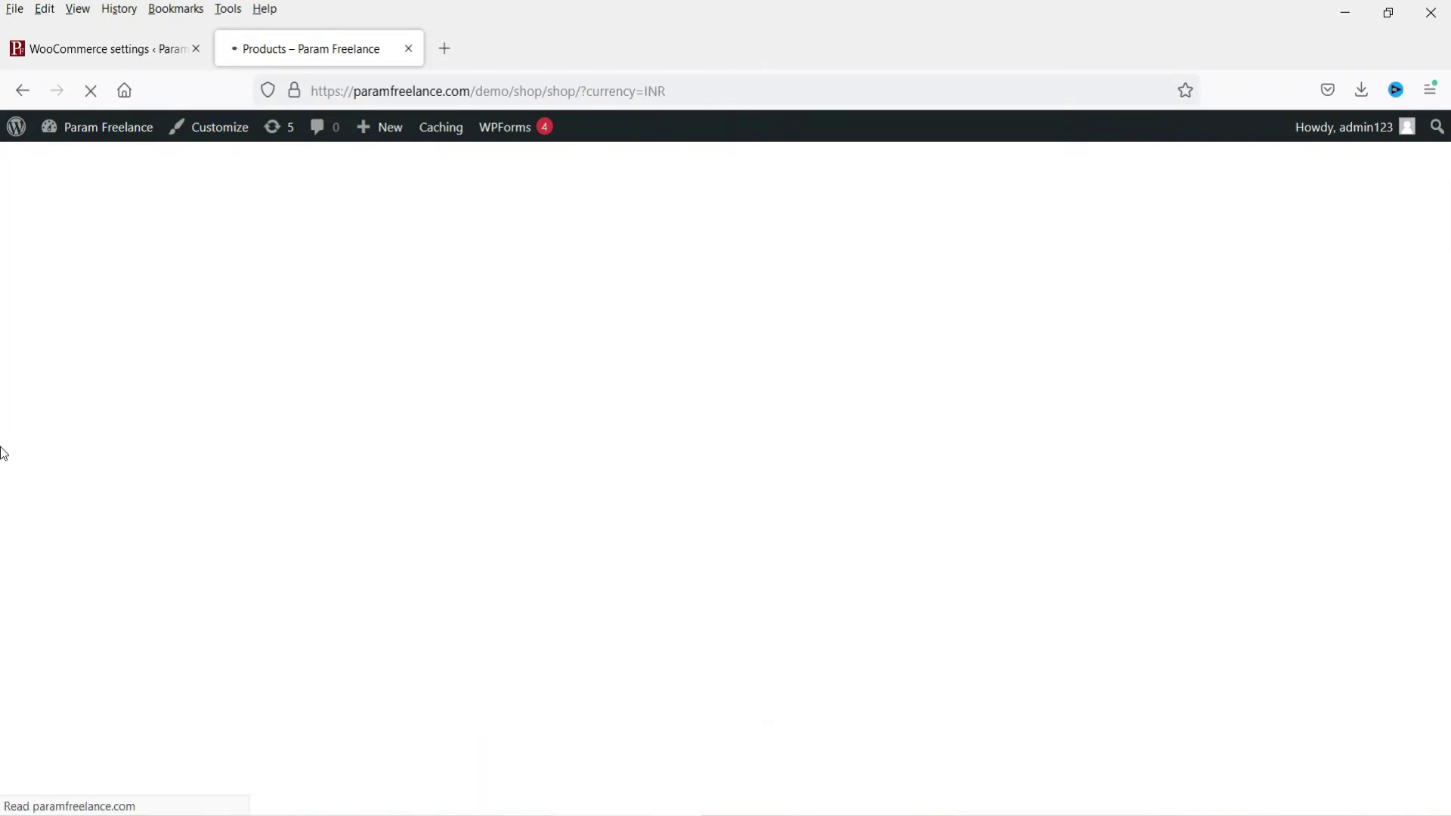
{"action": "scroll", "coordinate": [353, 297], "scroll_direction": "down", "scroll_amount": 2}
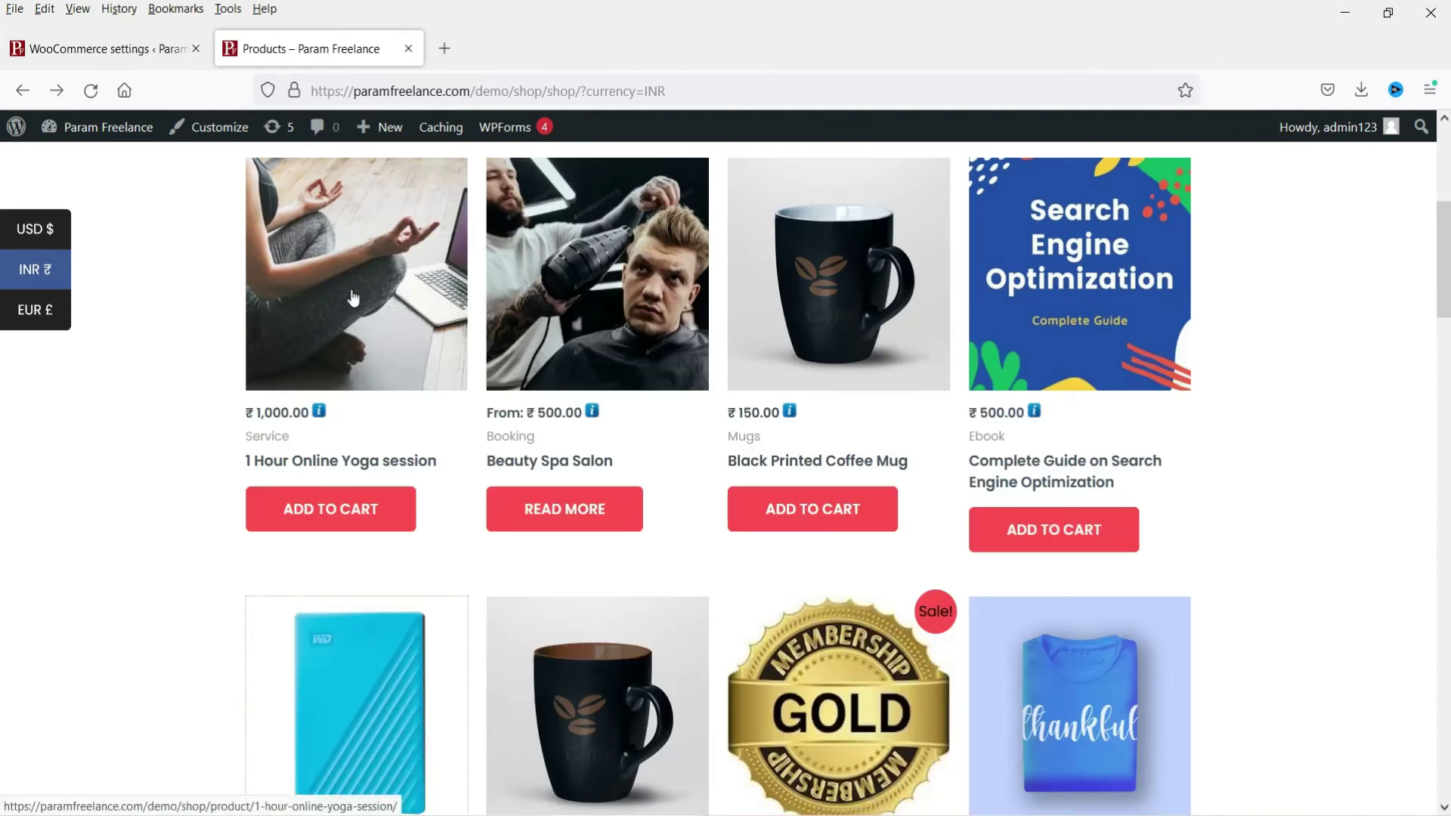
- Open the 1 Hour Online Yoga session product and check its price in the other currencies
{"action": "left_click", "coordinate": [353, 297]}
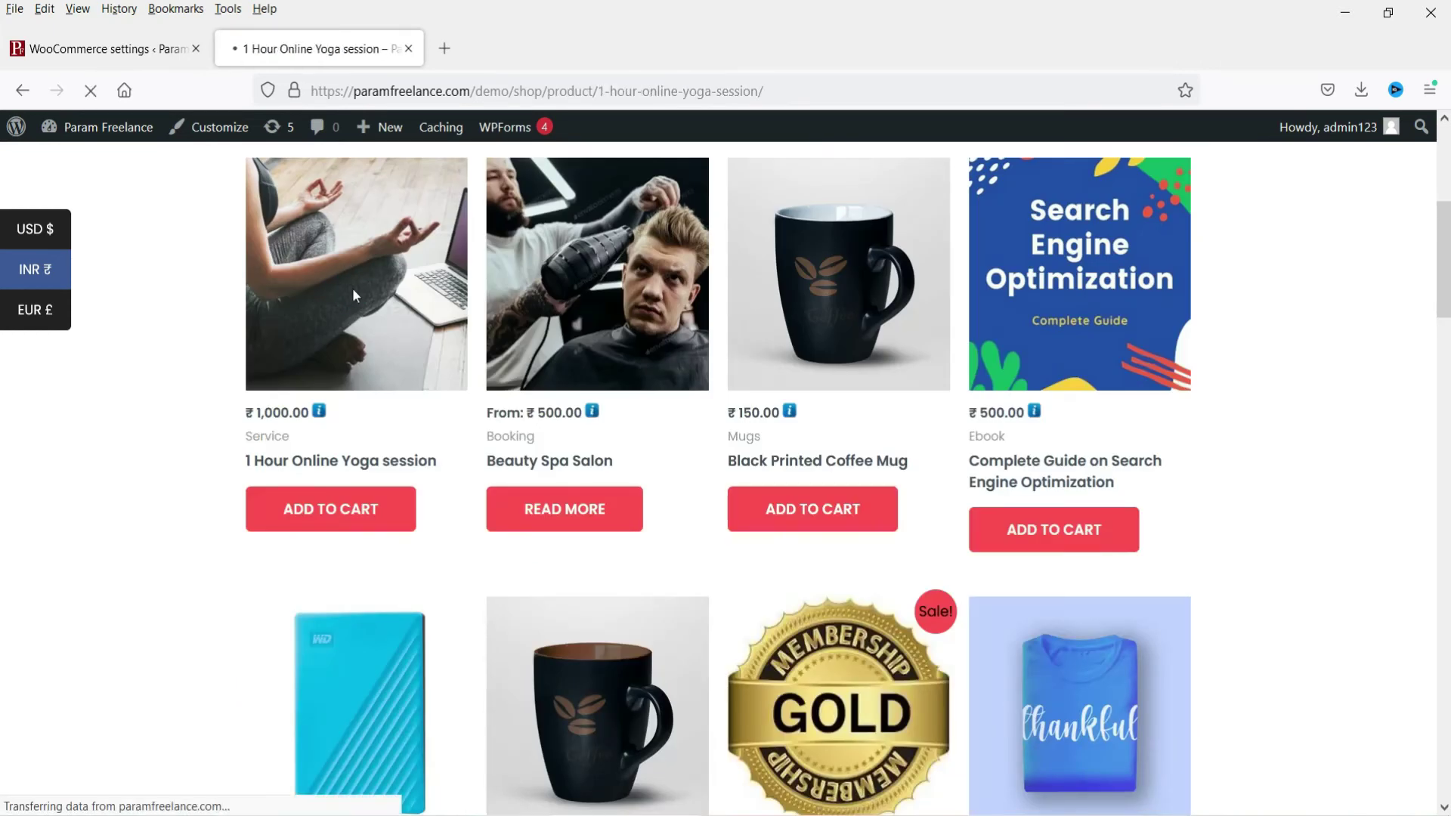
{"action": "scroll", "coordinate": [1353, 424], "scroll_direction": "down", "scroll_amount": 2}
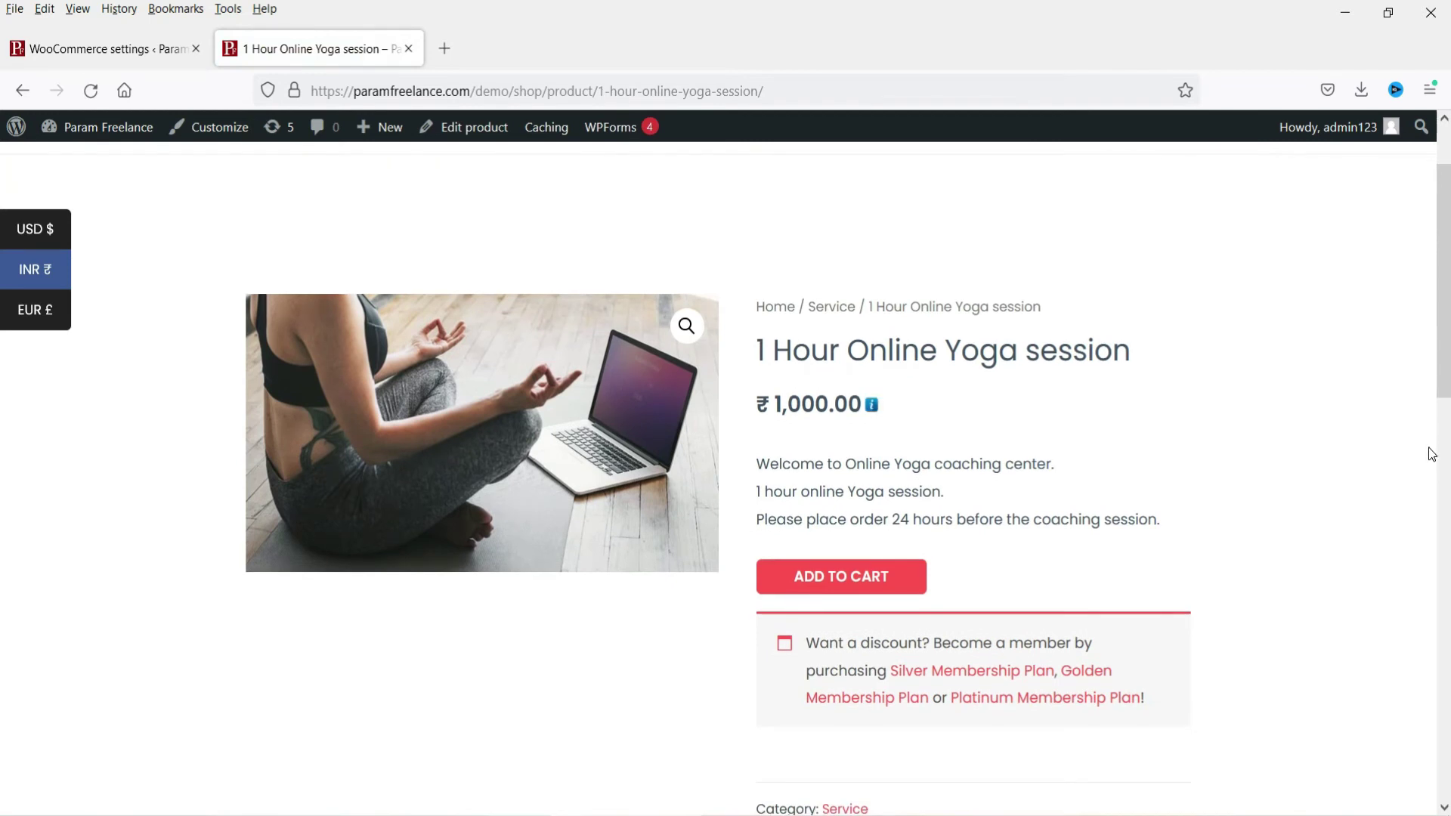
{"action": "mouse_move", "coordinate": [873, 412]}
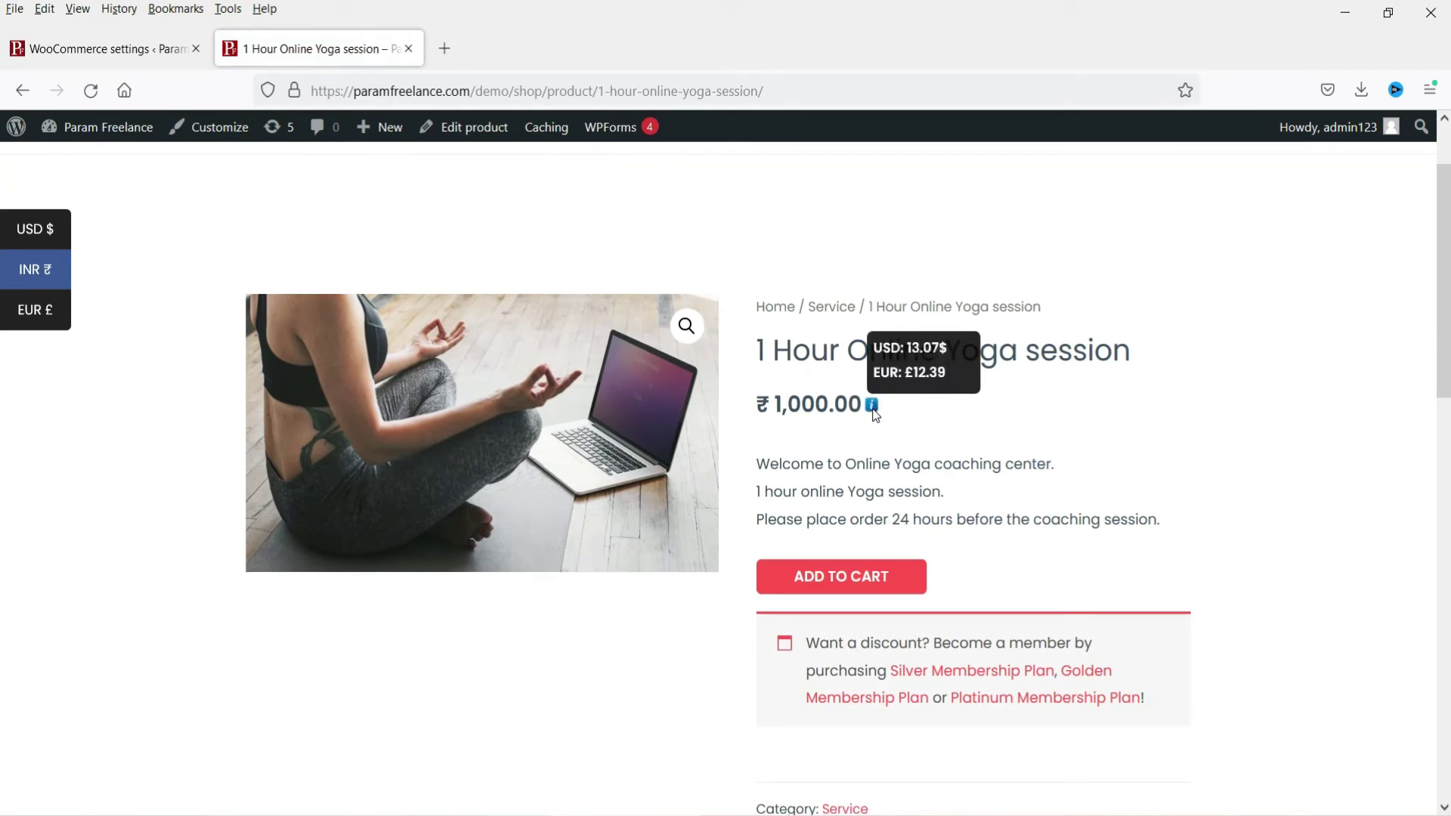
{"action": "scroll", "coordinate": [632, 334], "scroll_direction": "up", "scroll_amount": 2}
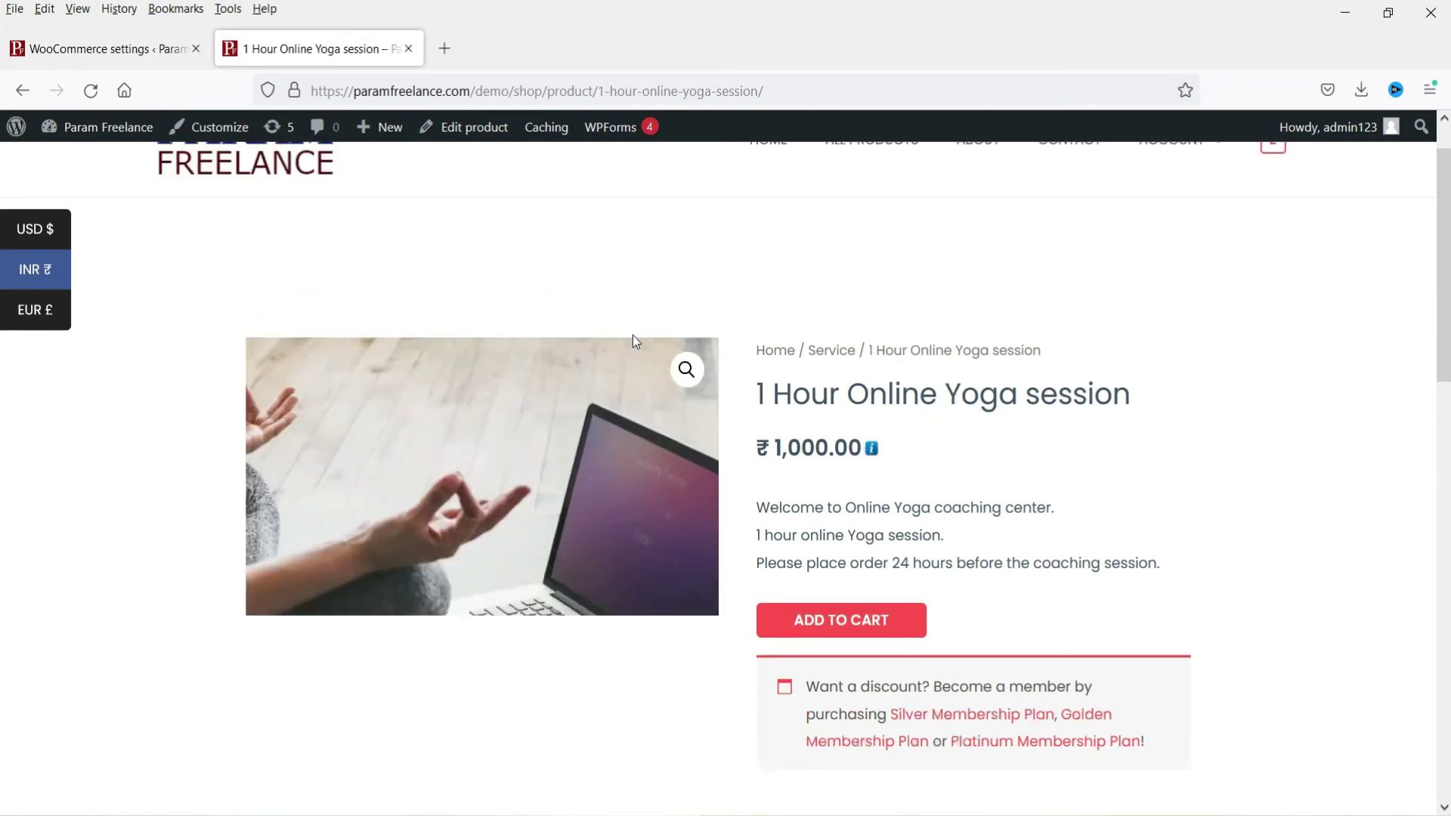
- Open the yoga session's edit page in a new tab and check the product's INR price and converted prices in the shop
{"action": "right_click", "coordinate": [461, 140]}
{"action": "left_click", "coordinate": [523, 152]}
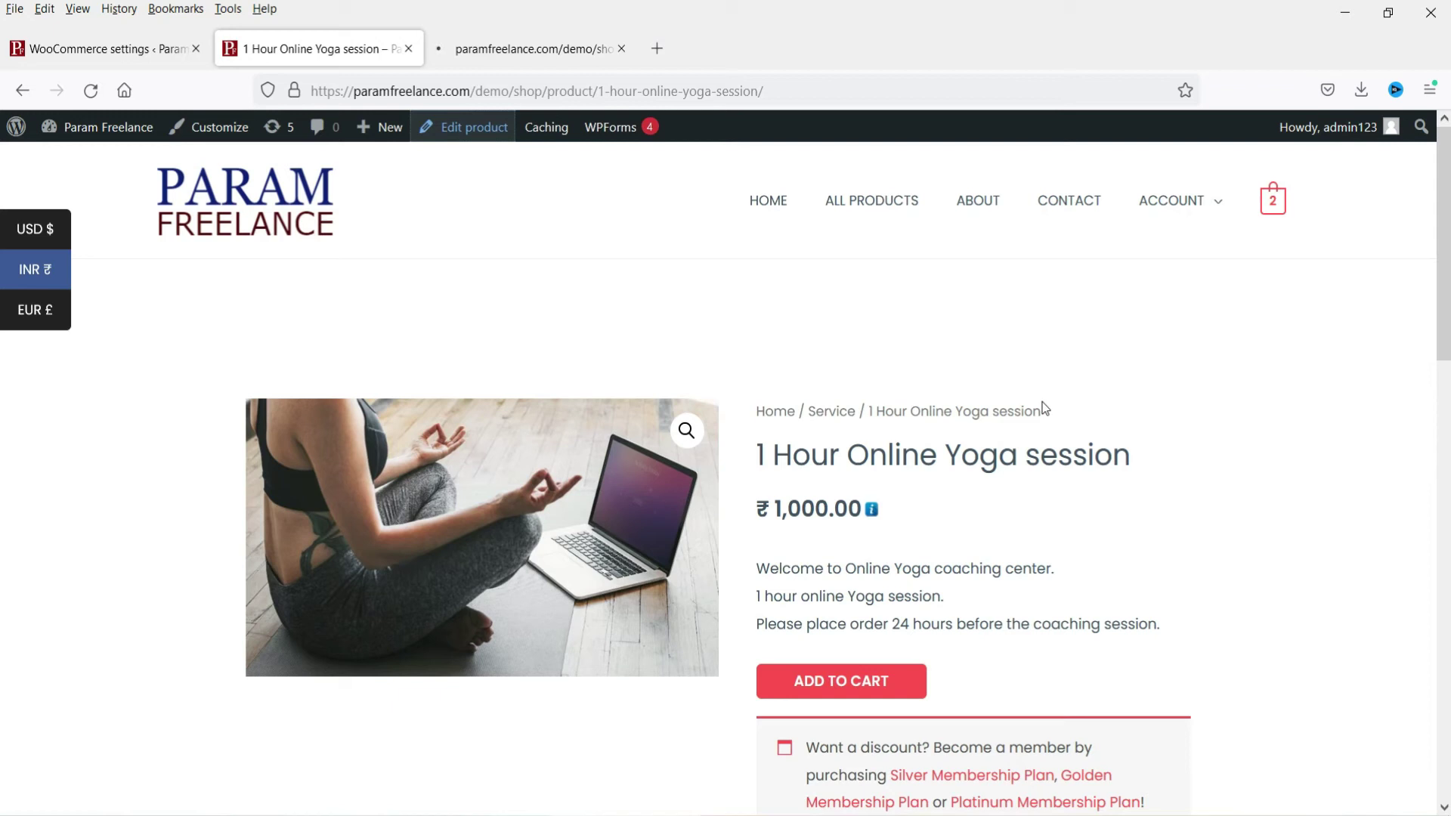
{"action": "scroll", "coordinate": [1035, 393], "scroll_direction": "down", "scroll_amount": 4}
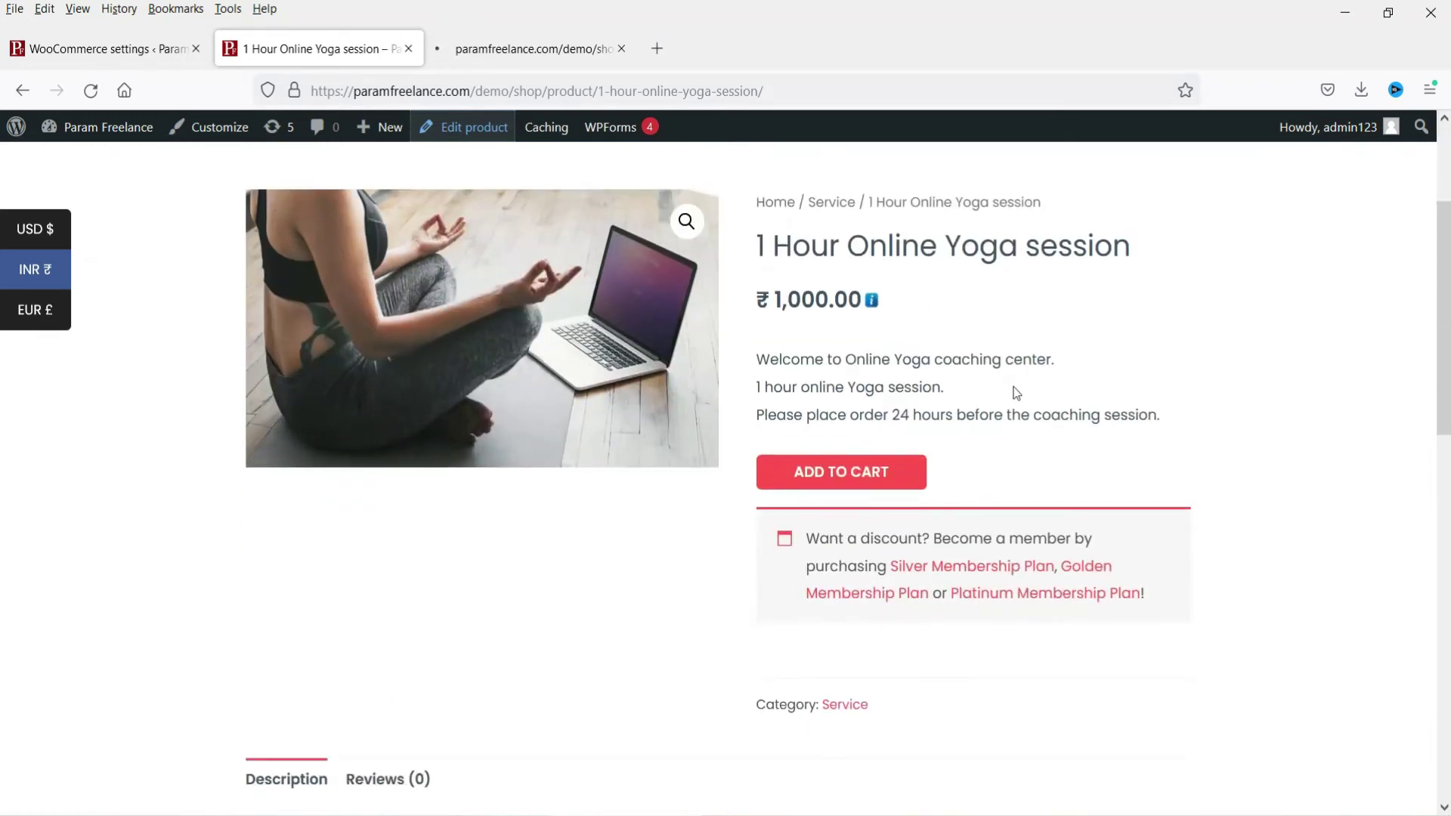
{"action": "left_click_drag", "start_coordinate": [774, 305], "coordinate": [828, 303]}
{"action": "left_click", "coordinate": [951, 341]}
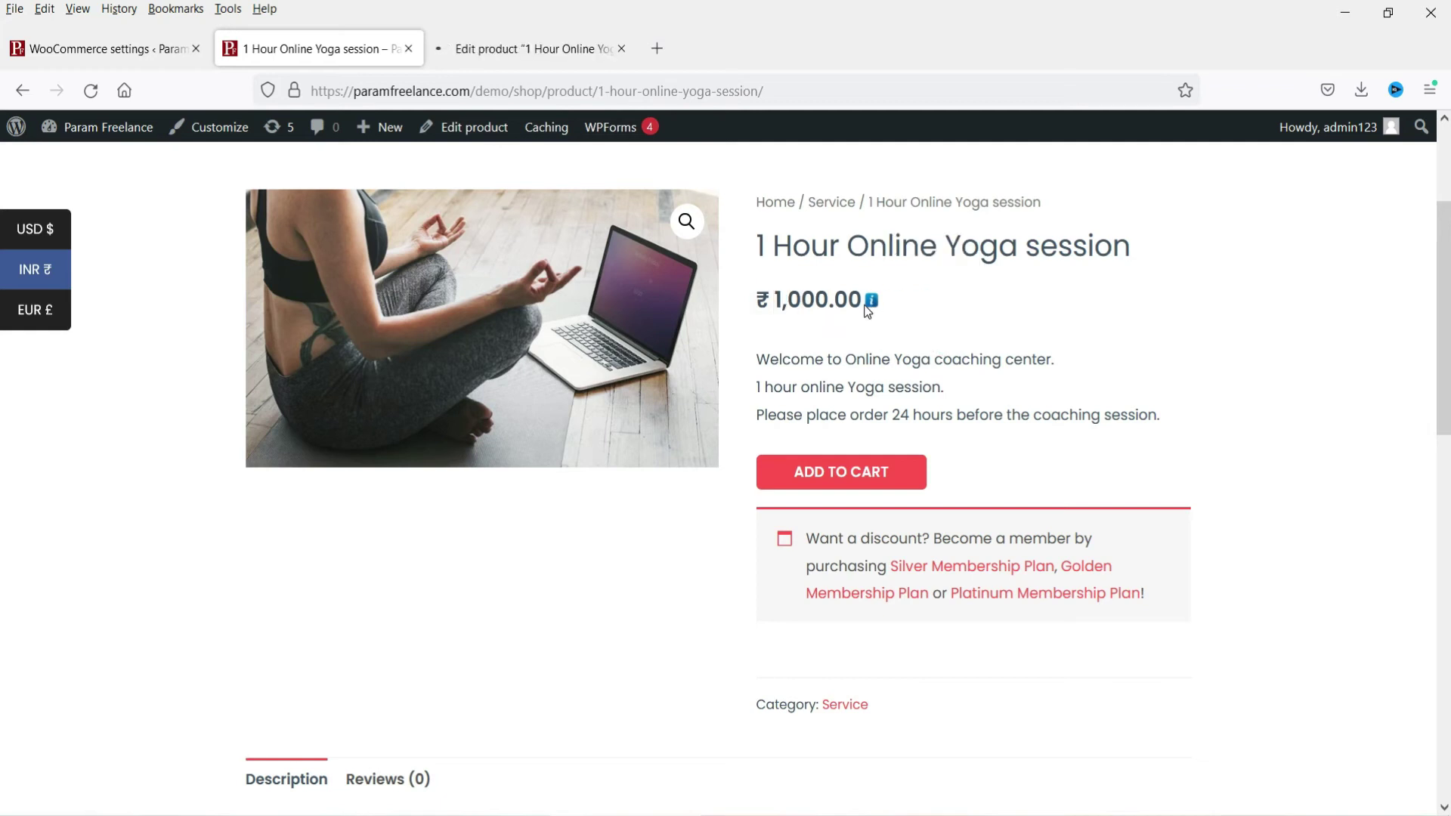
{"action": "mouse_move", "coordinate": [874, 304]}
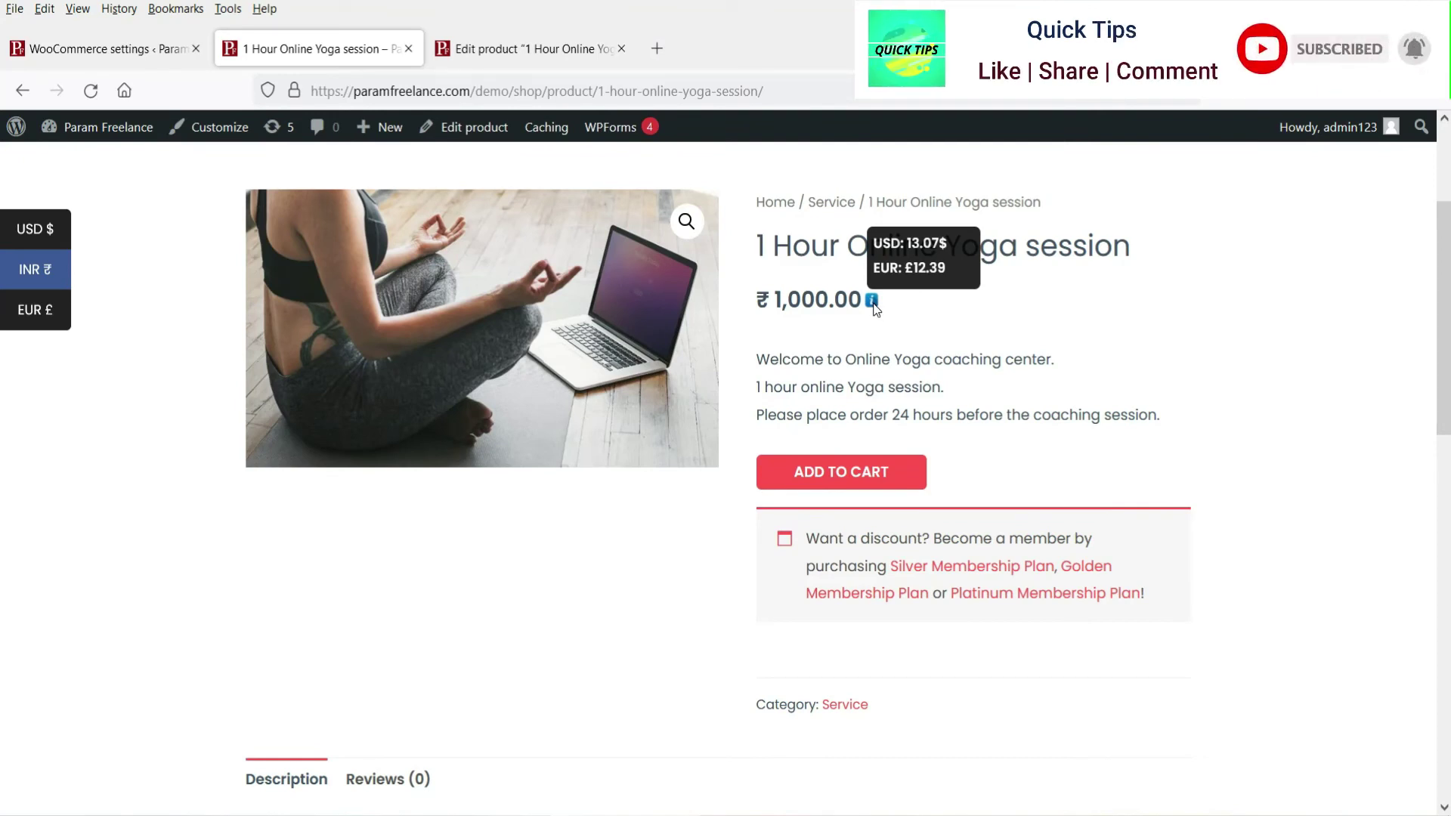
{"action": "double_click", "coordinate": [775, 299]}
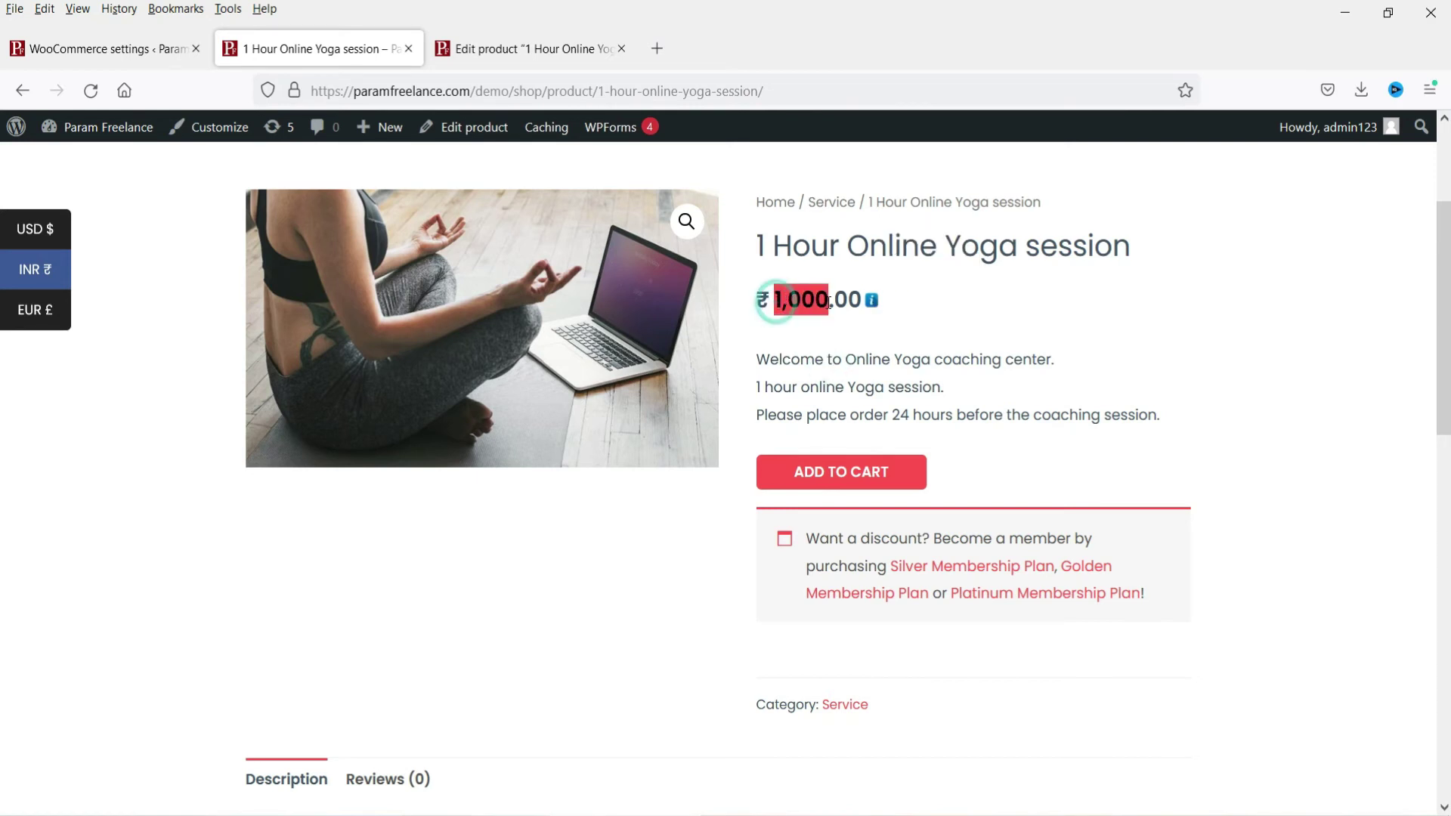
{"action": "left_click", "coordinate": [832, 349]}
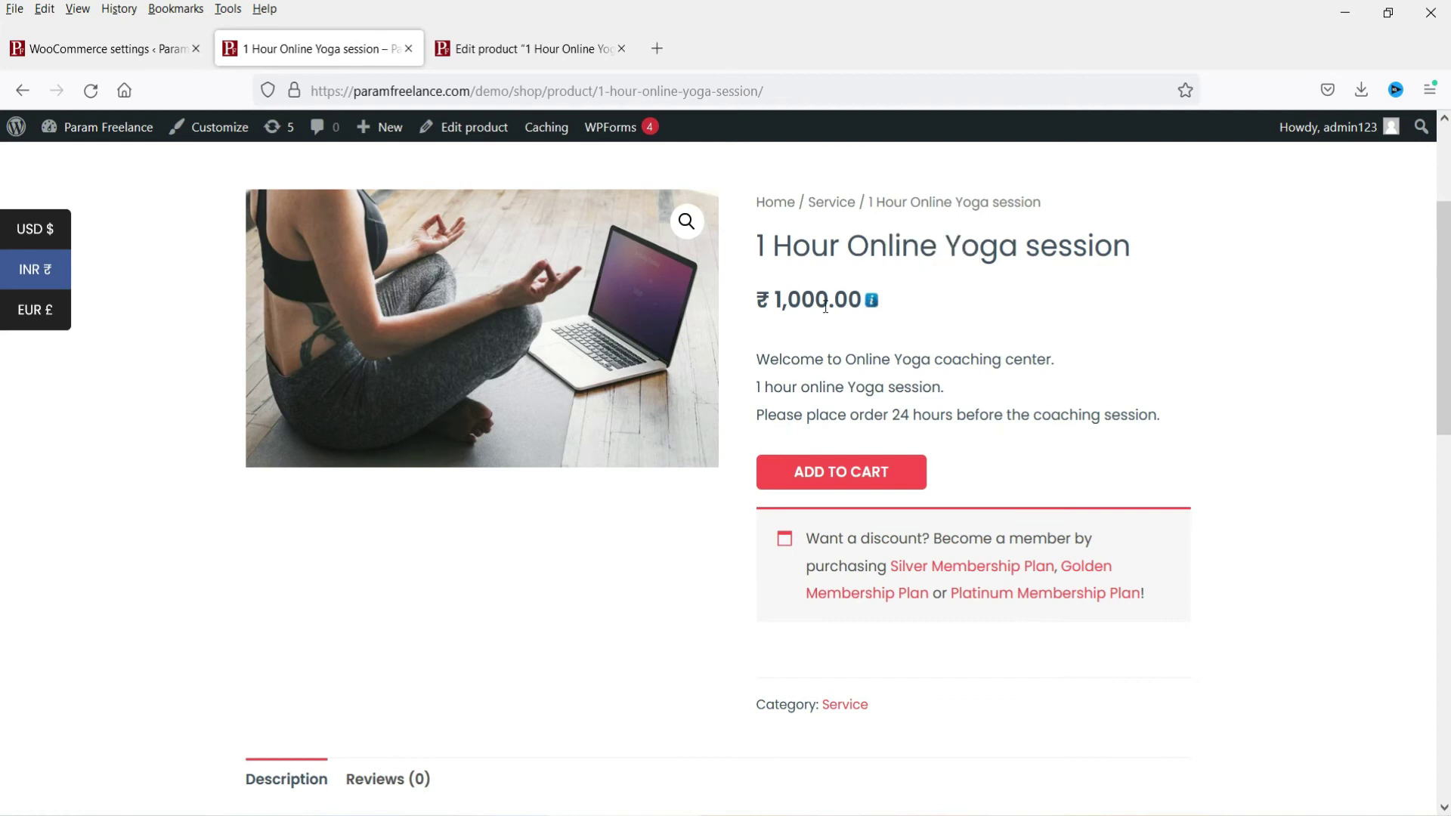
- Locate the fixed prices rules in the product data and check the matching individual fixed prices option in the WOOCS advanced settings
{"action": "left_click", "coordinate": [529, 42]}
{"action": "scroll", "coordinate": [914, 347], "scroll_direction": "down", "scroll_amount": 8}
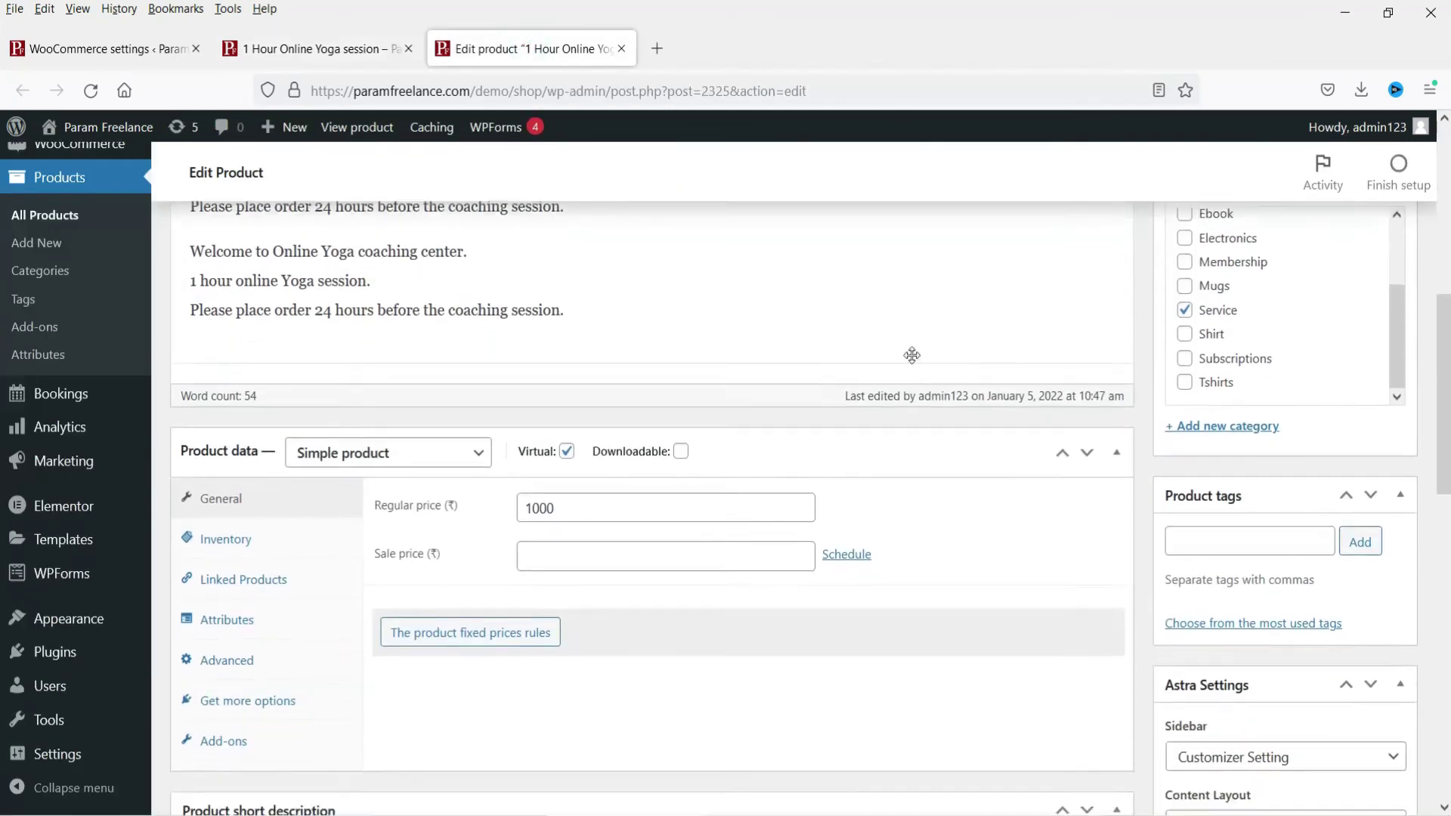
{"action": "scroll", "coordinate": [476, 448], "scroll_direction": "down", "scroll_amount": 1}
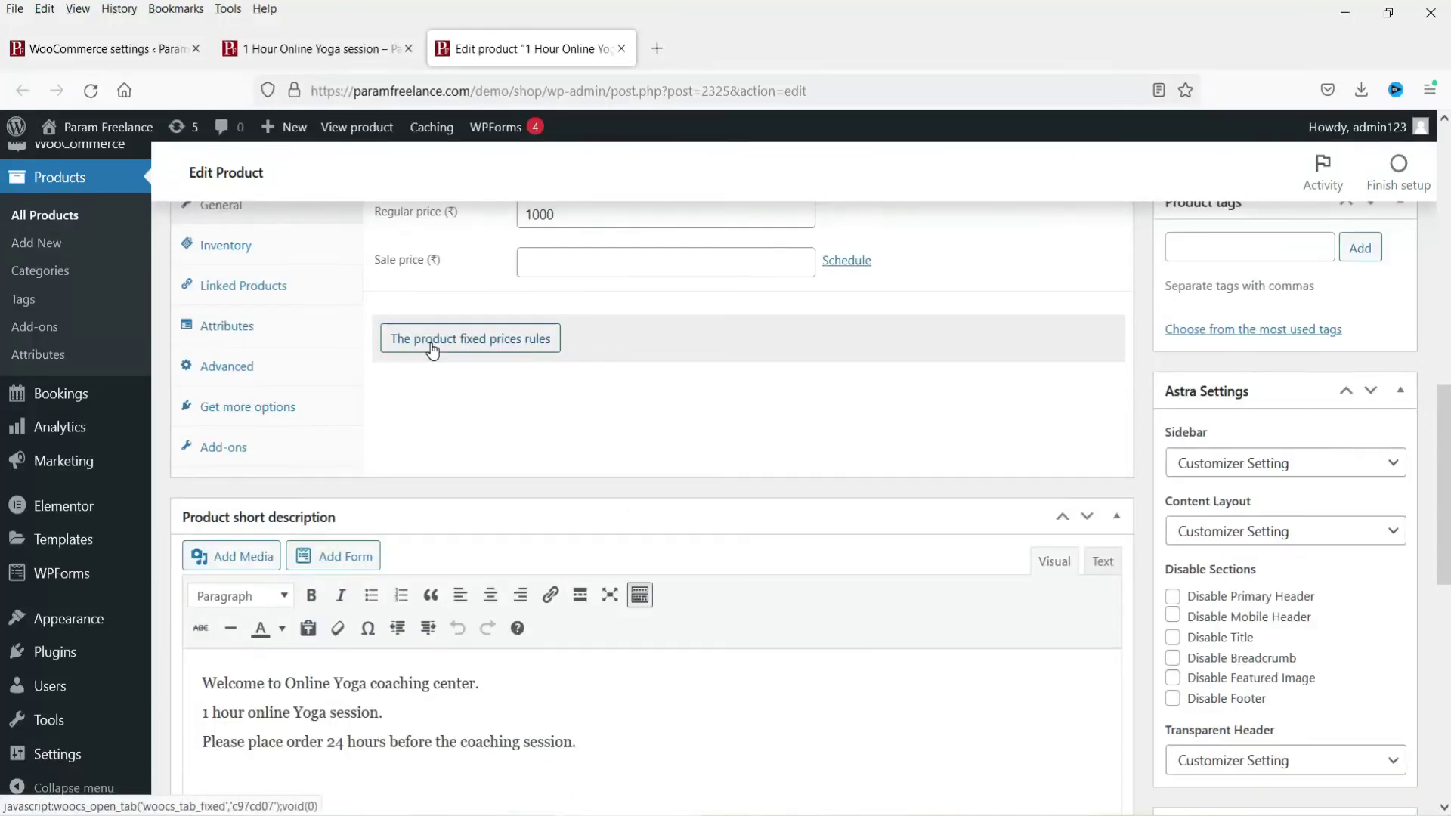
{"action": "left_click", "coordinate": [432, 338]}
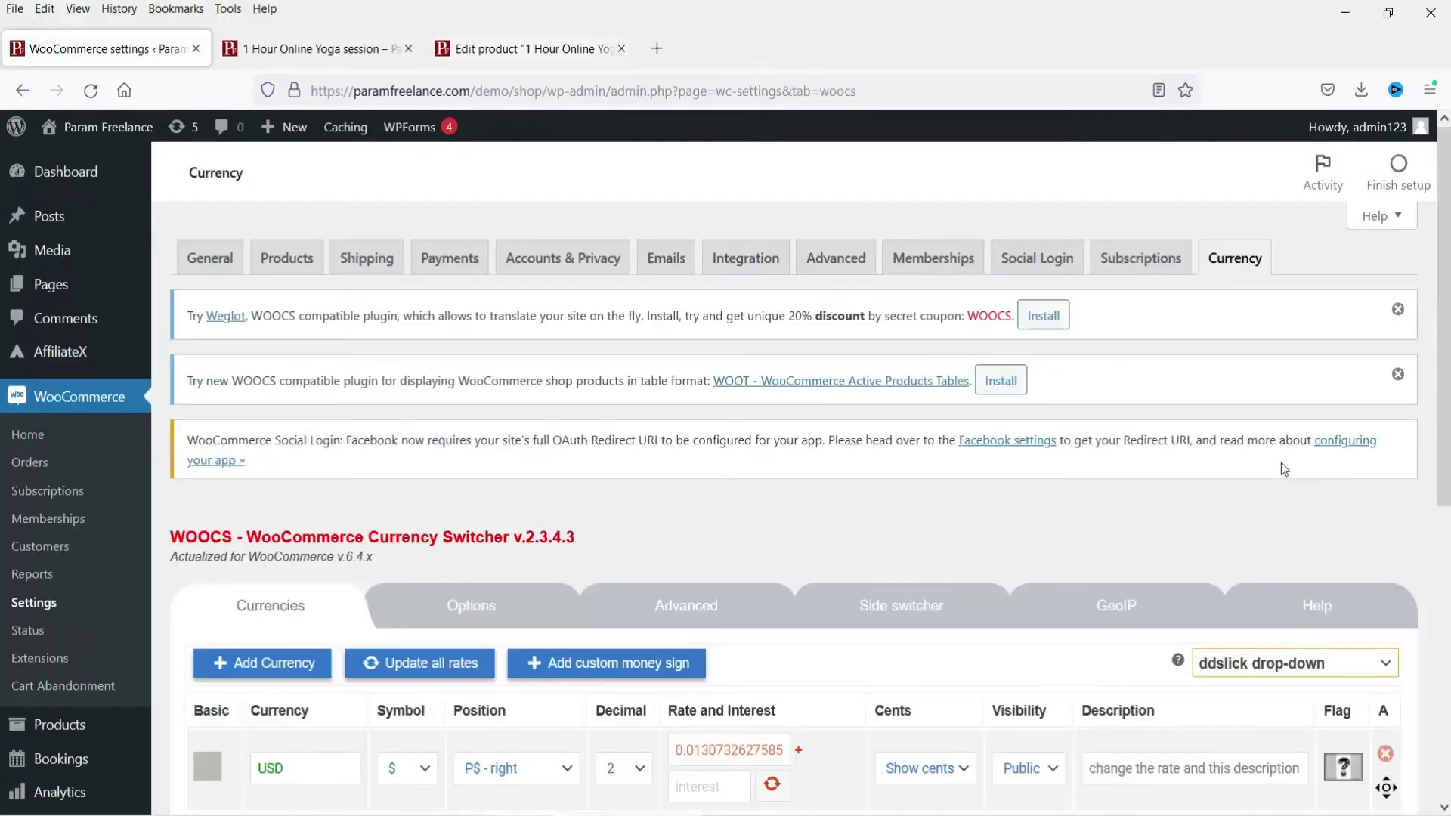
{"action": "scroll", "coordinate": [1280, 463], "scroll_direction": "down", "scroll_amount": 4}
{"action": "left_click", "coordinate": [680, 502]}
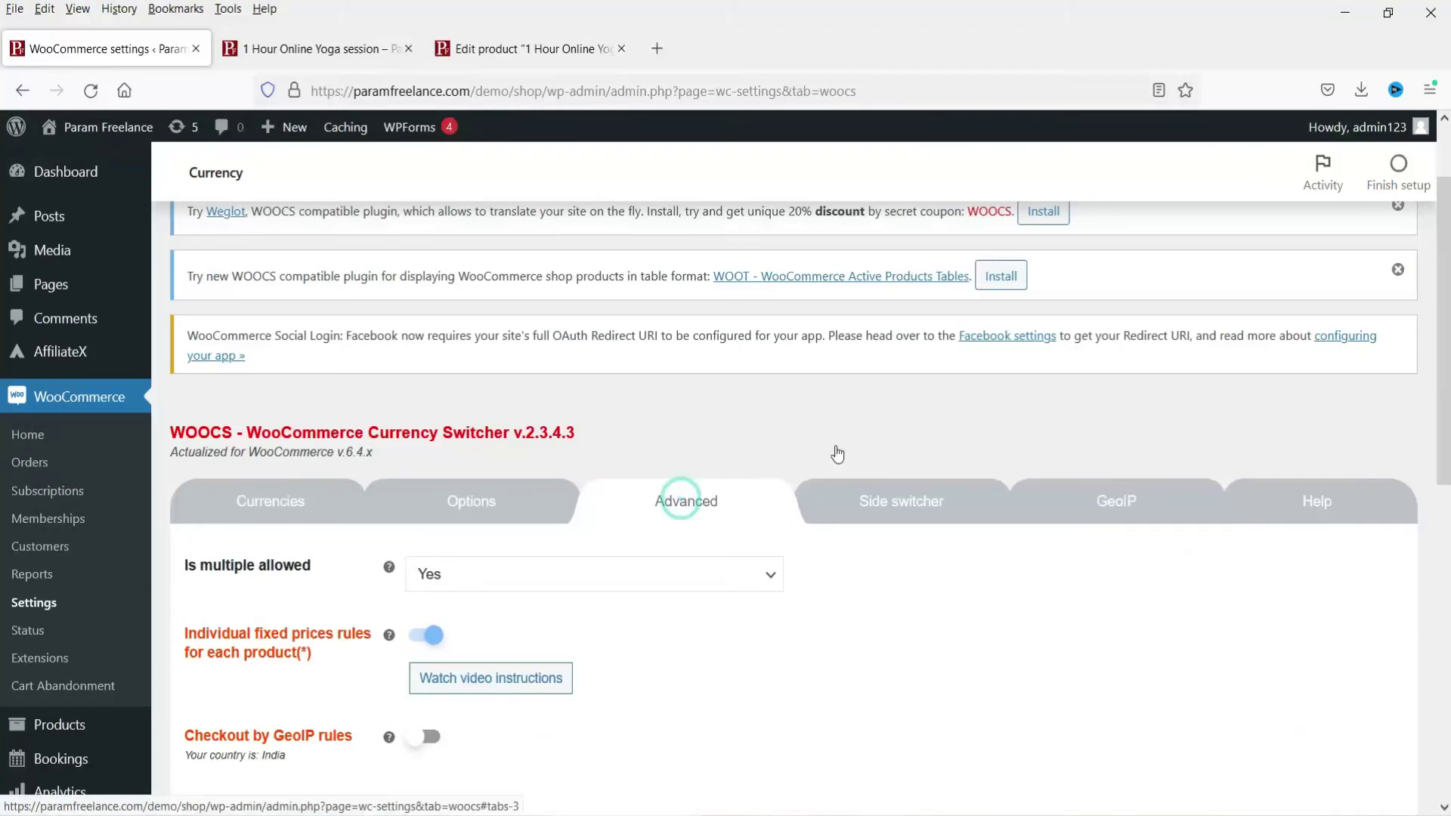
{"action": "scroll", "coordinate": [229, 380], "scroll_direction": "down", "scroll_amount": 4}
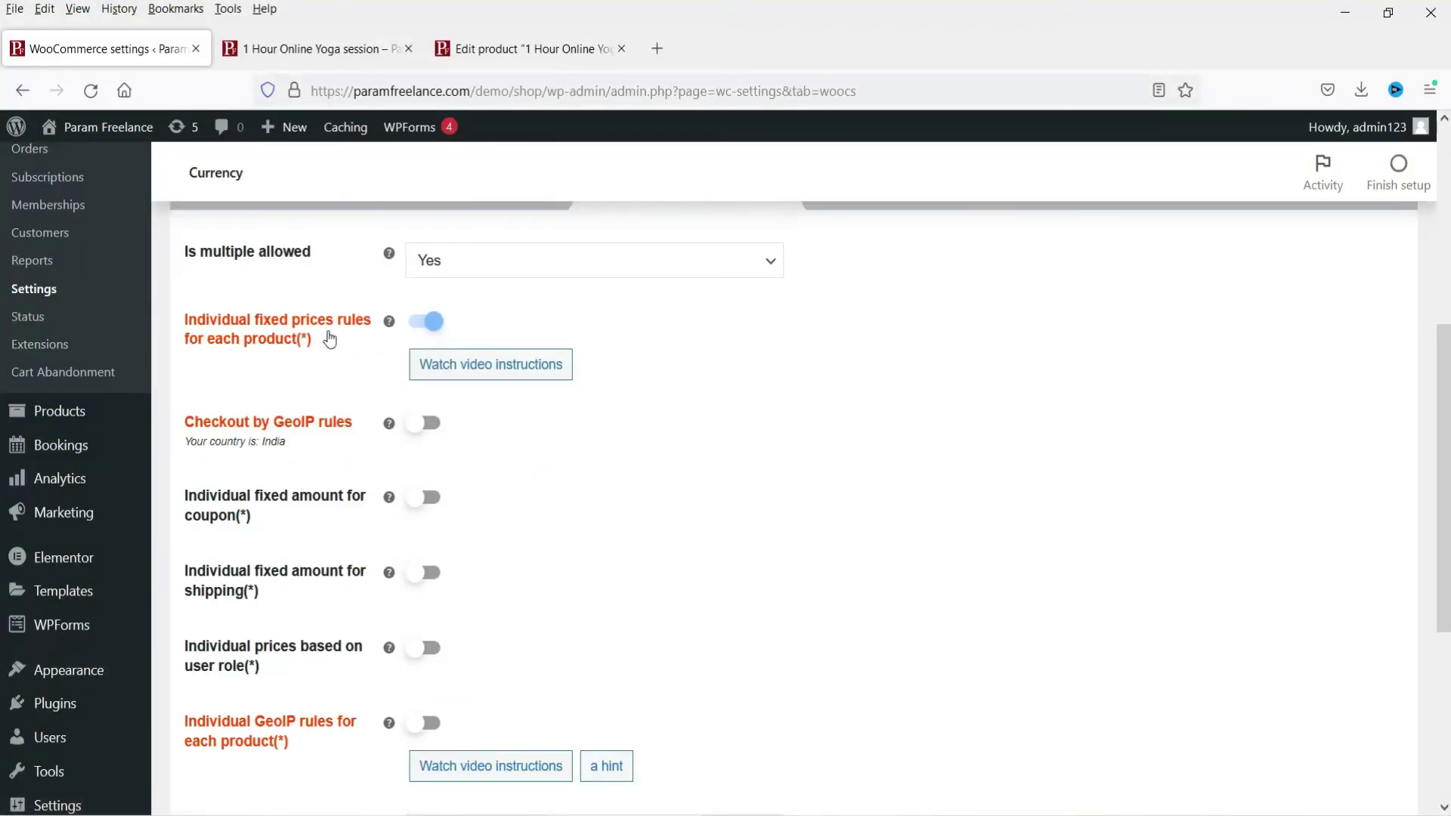
- Add a USD entry to the yoga session's fixed prices rules and set its regular price to 15
{"action": "left_click", "coordinate": [535, 39]}
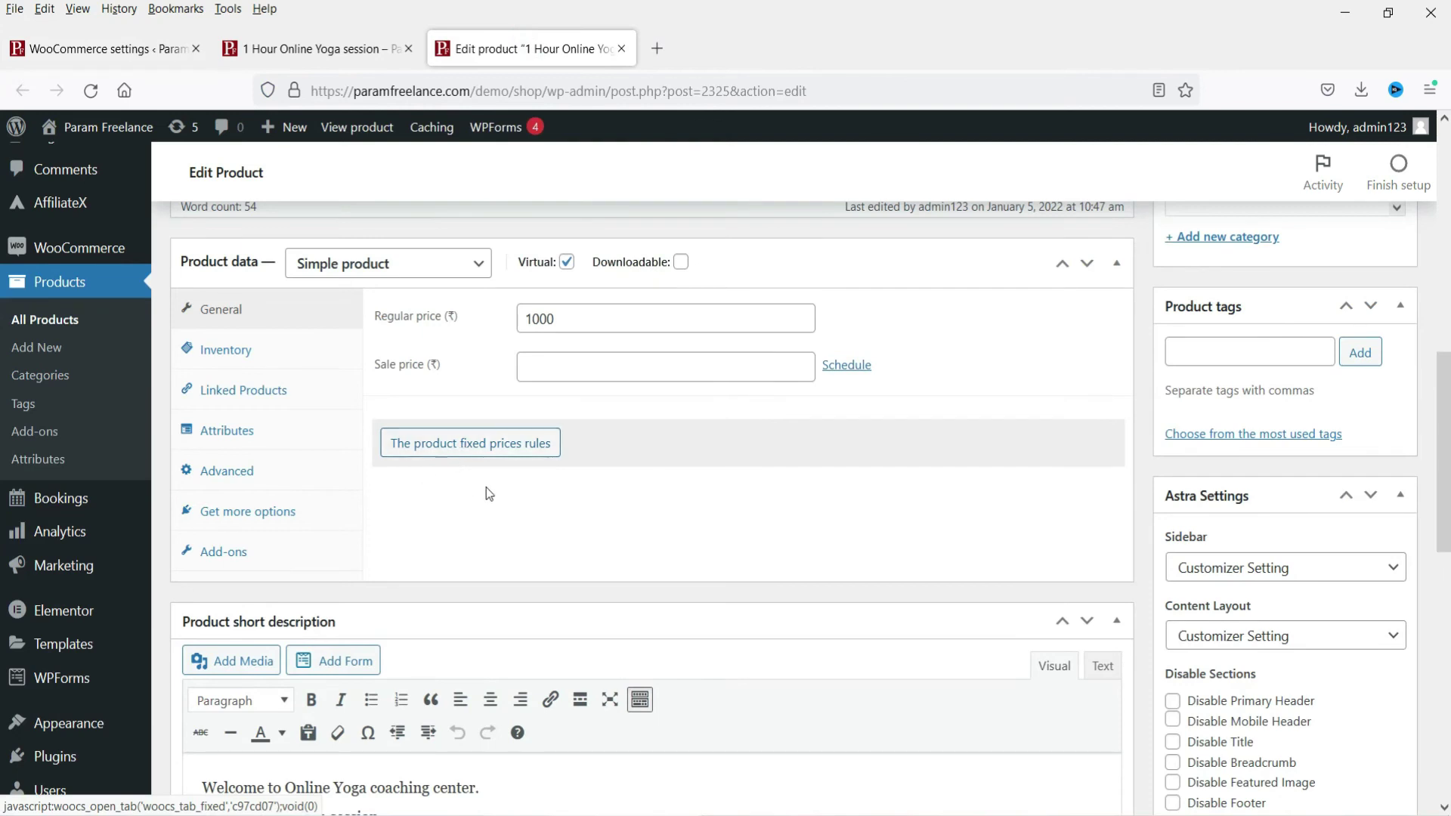
{"action": "left_click", "coordinate": [482, 445]}
{"action": "scroll", "coordinate": [1039, 508], "scroll_direction": "down", "scroll_amount": 1}
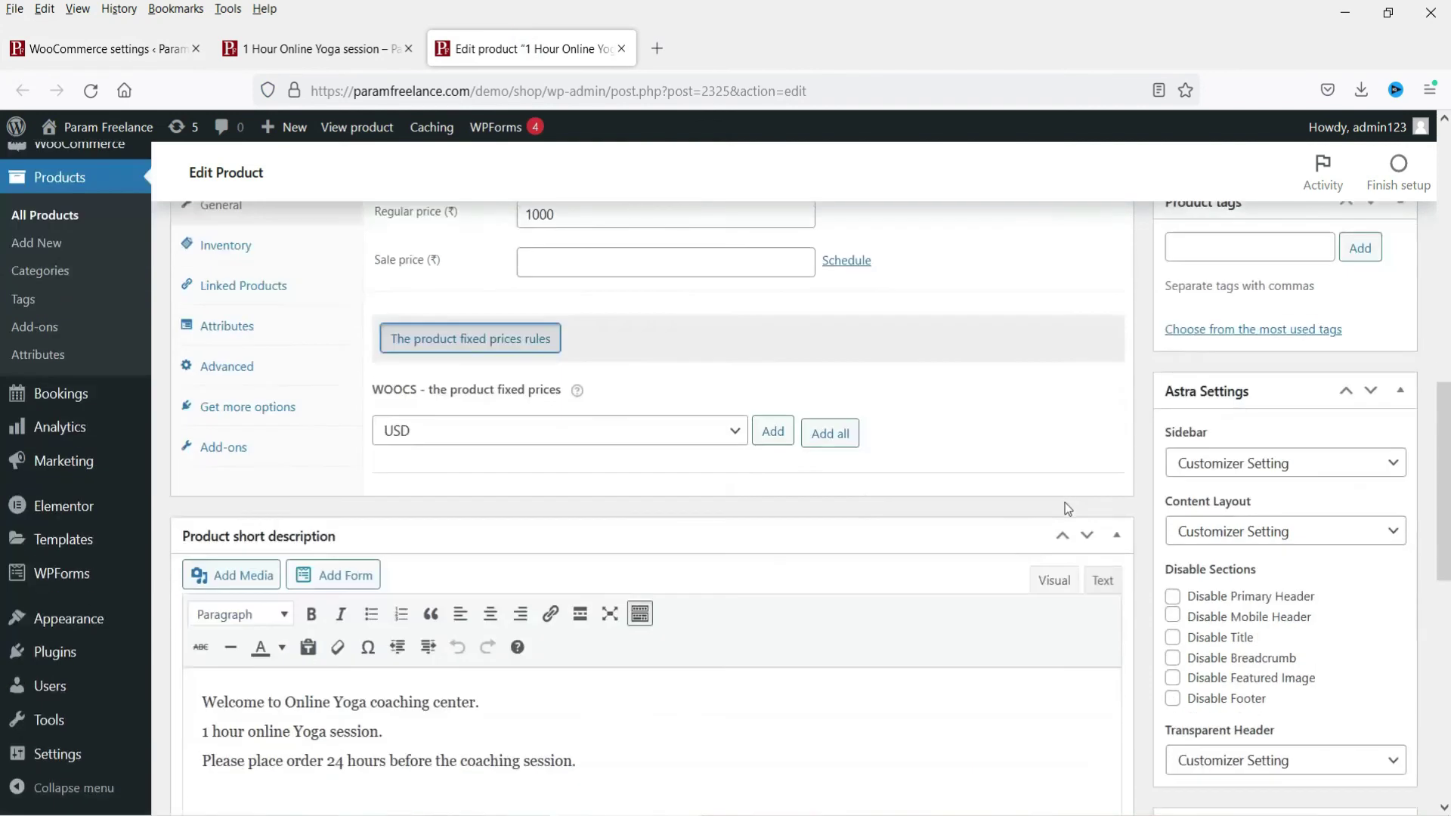
{"action": "left_click", "coordinate": [771, 431]}
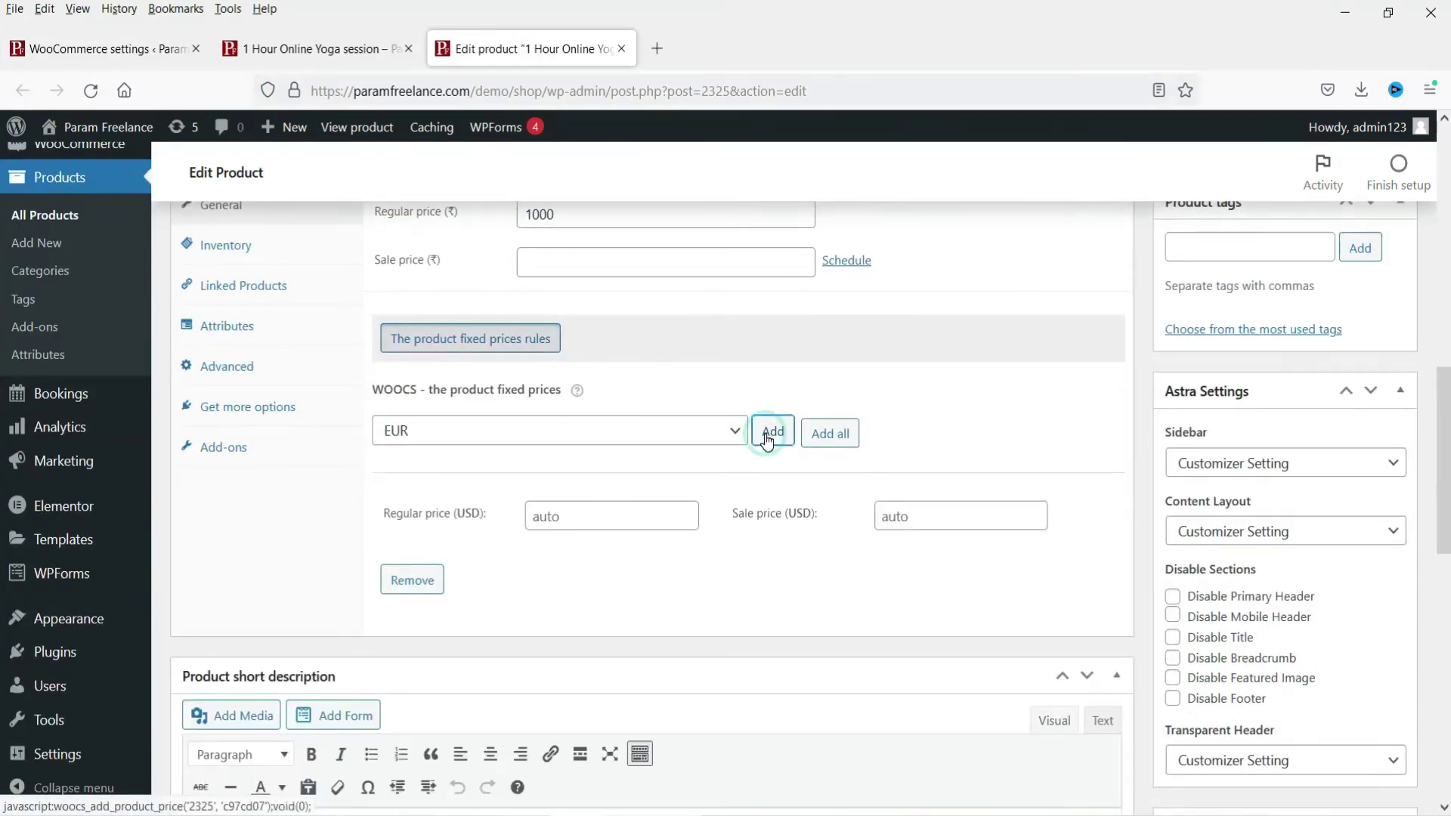
{"action": "left_click", "coordinate": [571, 516]}
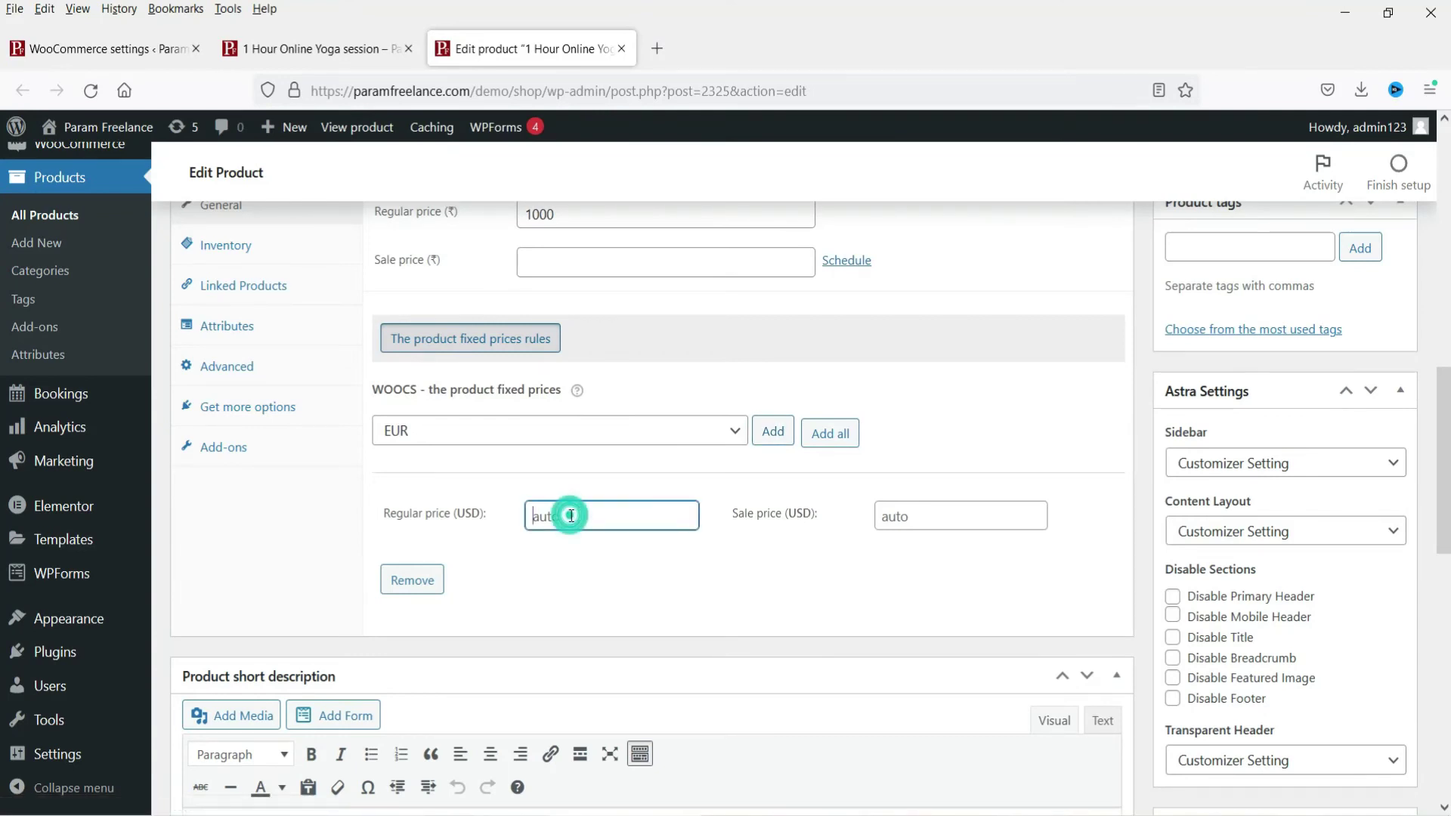
{"action": "left_click", "coordinate": [299, 49]}
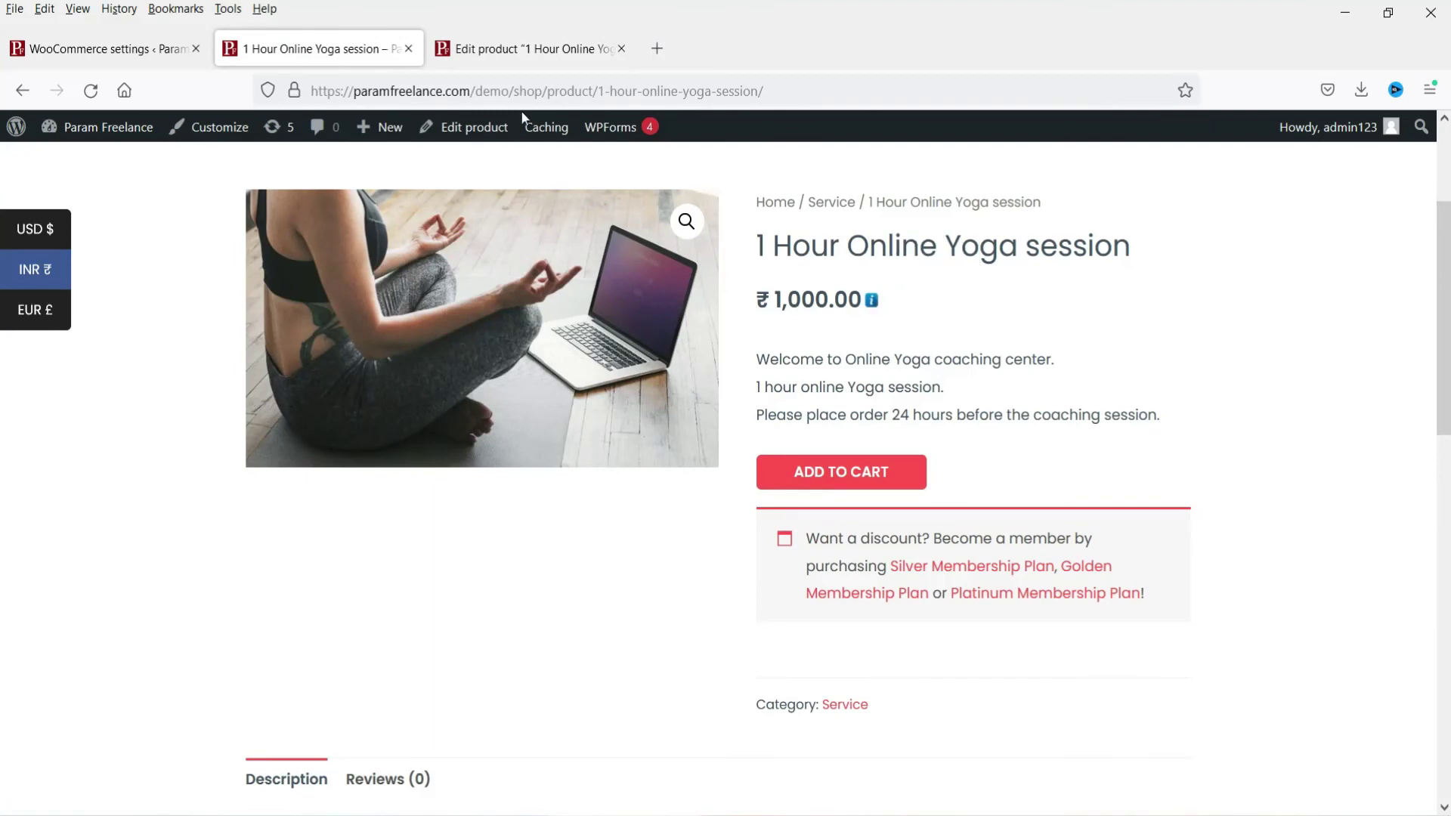
{"action": "left_click", "coordinate": [497, 47]}
{"action": "left_click", "coordinate": [584, 519]}
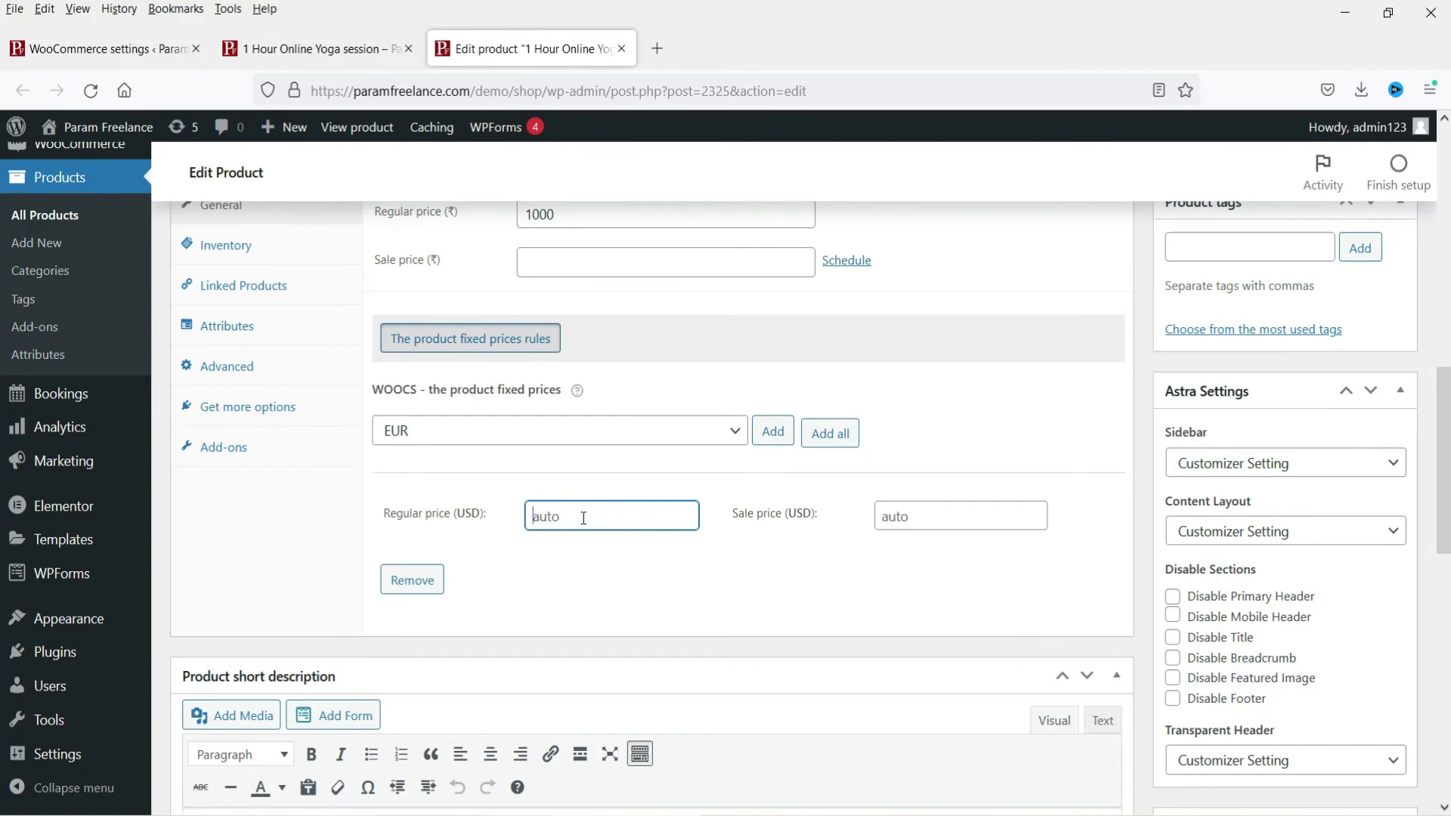
{"action": "type", "text": "15"}
{"action": "left_click", "coordinate": [902, 519]}
{"action": "double_click", "coordinate": [583, 527]}
{"action": "left_click", "coordinate": [661, 591]}
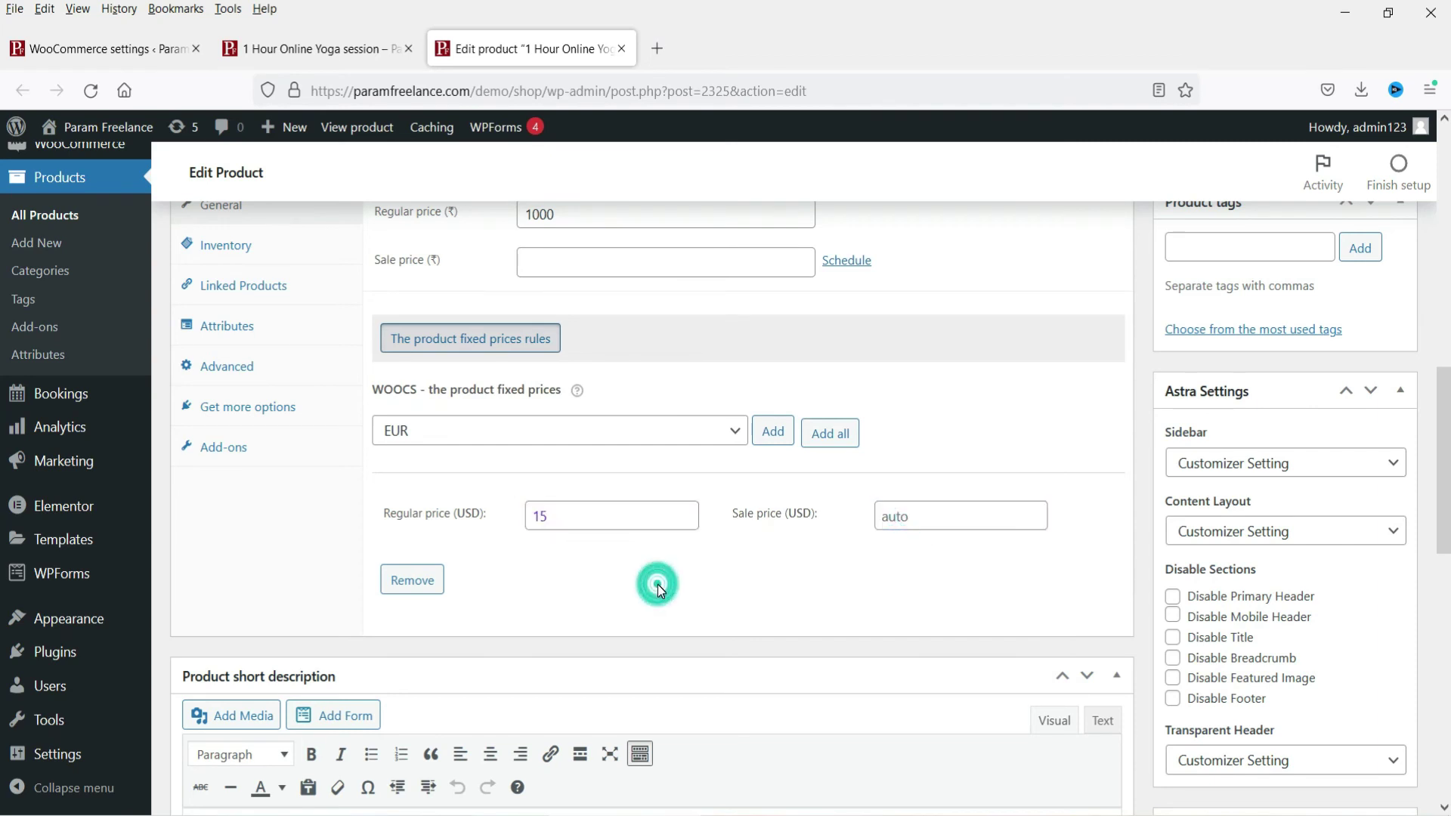
- Add a EUR entry to the product's fixed prices rules and set its regular price to 14
{"action": "left_click", "coordinate": [772, 431]}
{"action": "left_click", "coordinate": [592, 650]}
{"action": "type", "text": "14"}
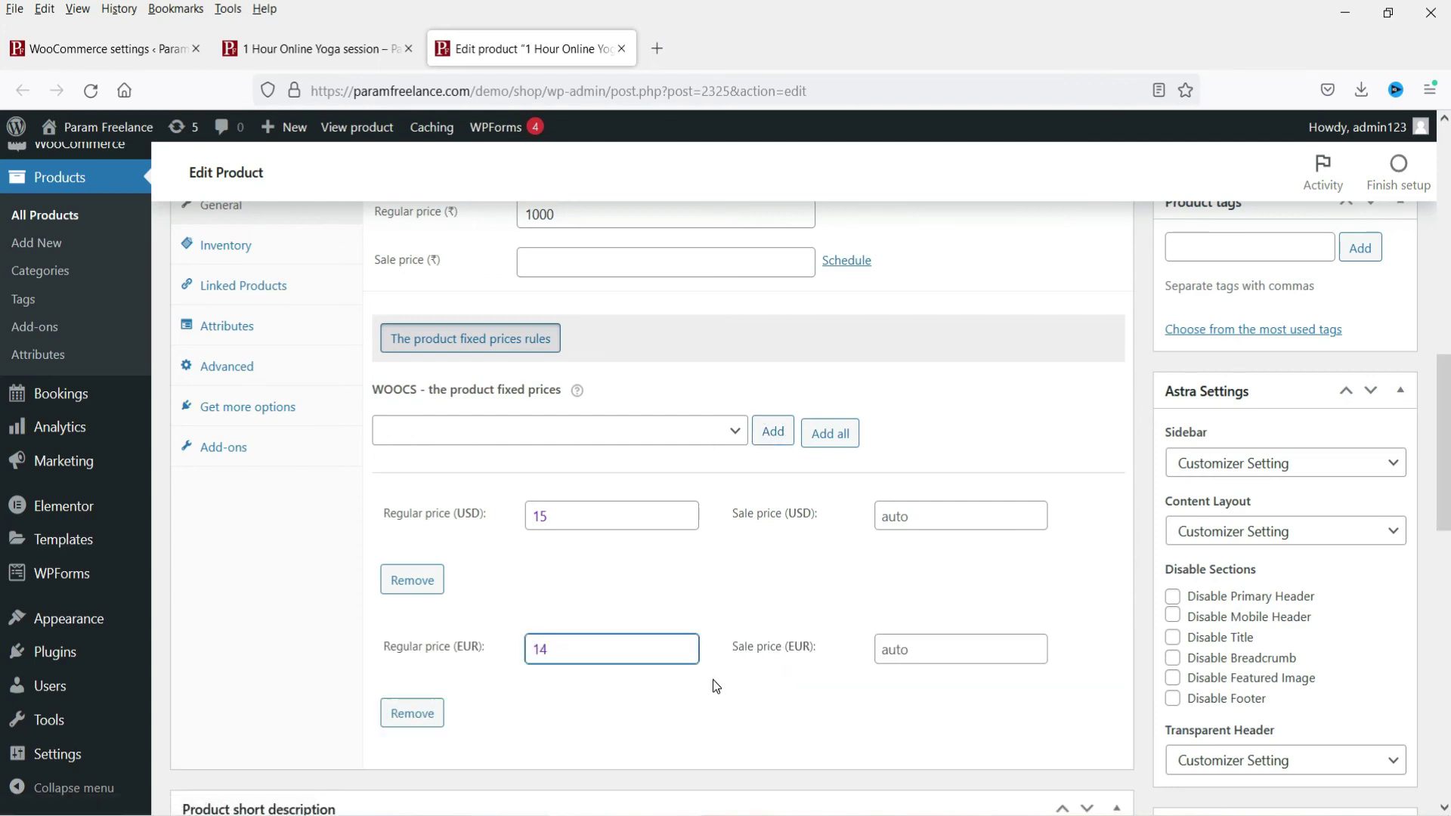
{"action": "left_click", "coordinate": [707, 759]}
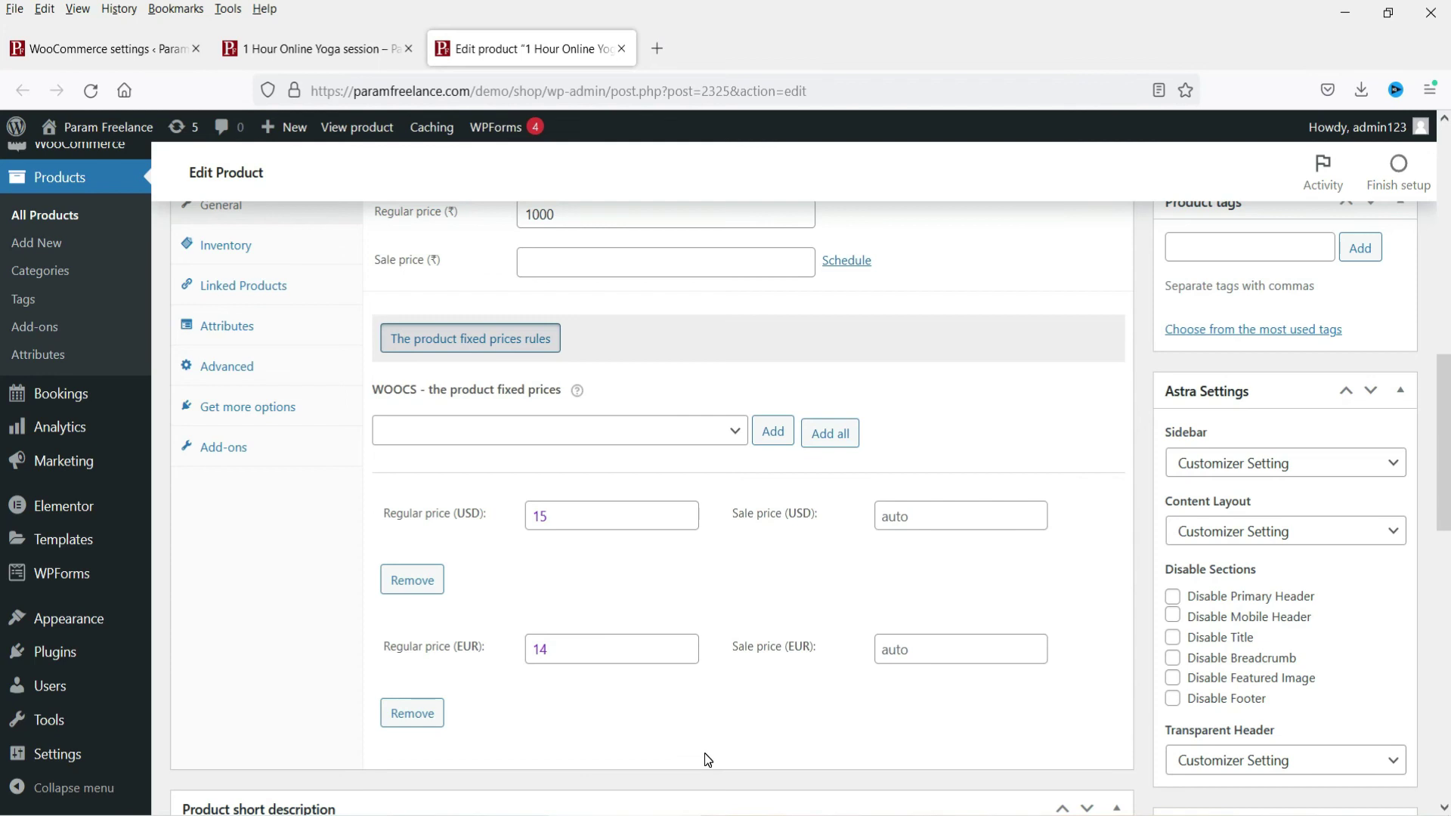
- Update the yoga session product to save its fixed prices
{"action": "mouse_move", "coordinate": [1435, 518]}
{"action": "left_mouse_down"}
{"action": "mouse_move", "coordinate": [1439, 470]}
{"action": "mouse_move", "coordinate": [1440, 546]}
{"action": "left_mouse_up"}
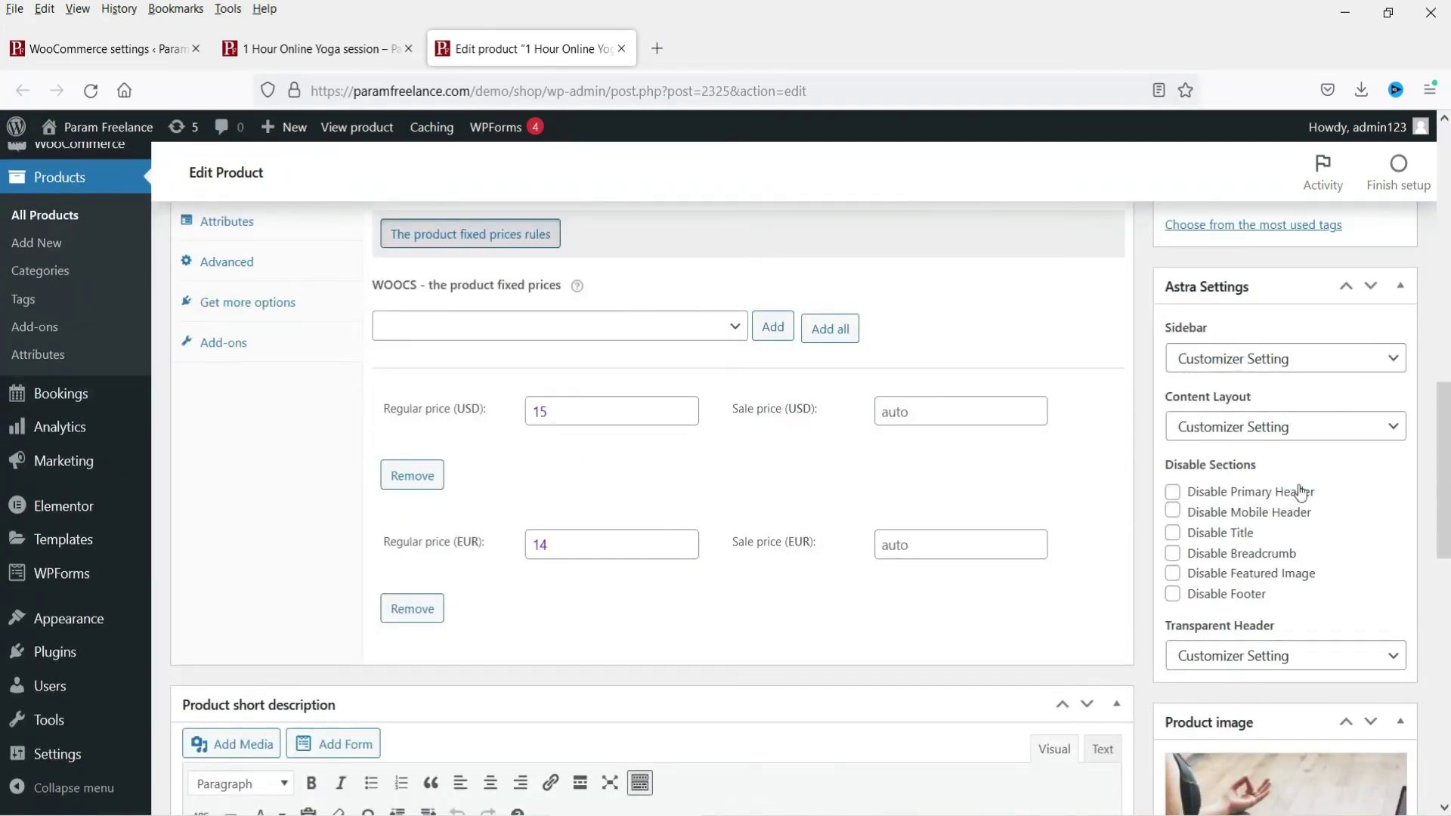
{"action": "scroll", "coordinate": [1296, 488], "scroll_direction": "up", "scroll_amount": 10}
{"action": "left_click", "coordinate": [1369, 425]}
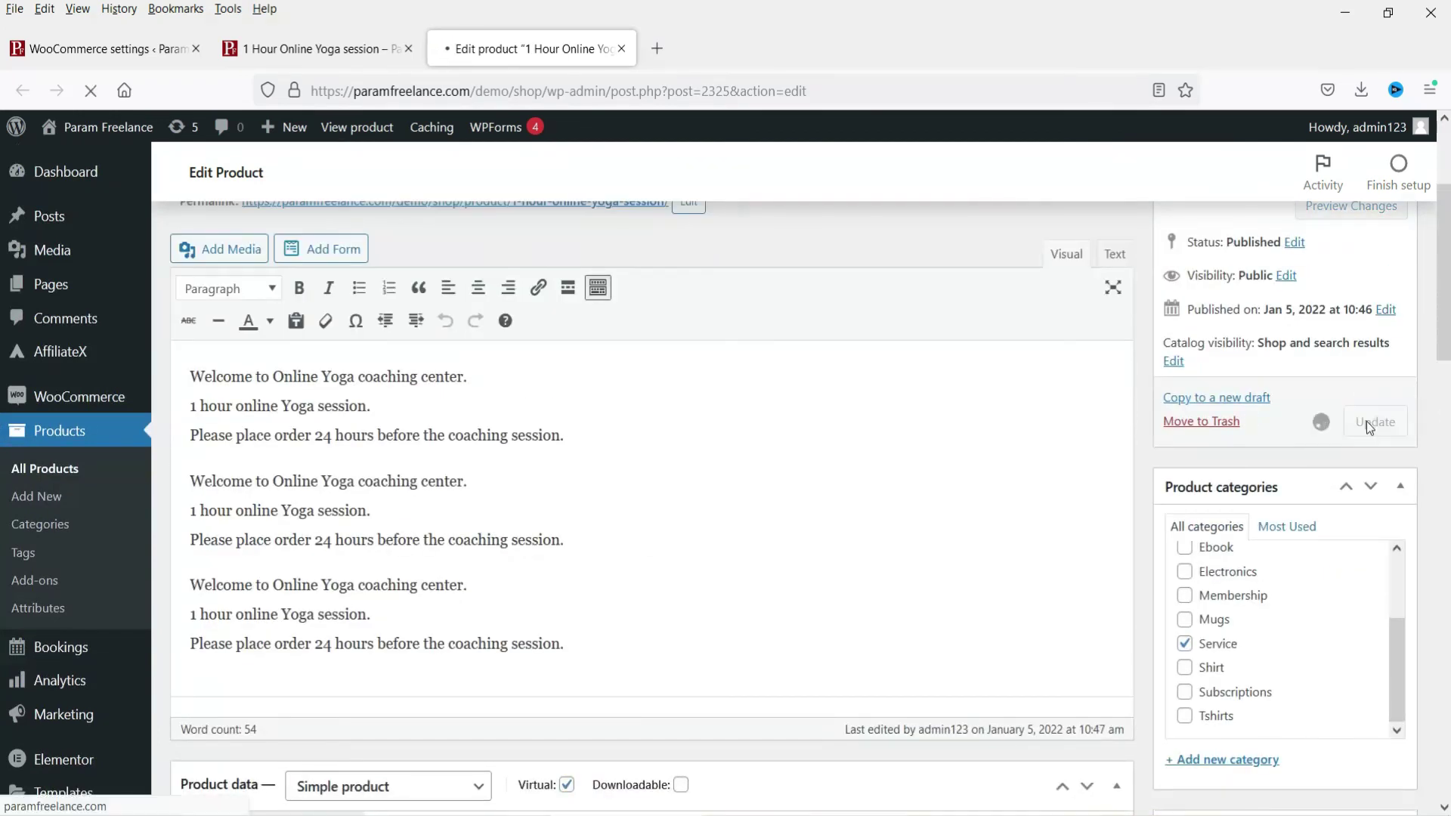
- Reload the yoga session's shop page and check its prices in the other currencies
{"action": "left_click", "coordinate": [330, 48]}
{"action": "left_click", "coordinate": [92, 92]}
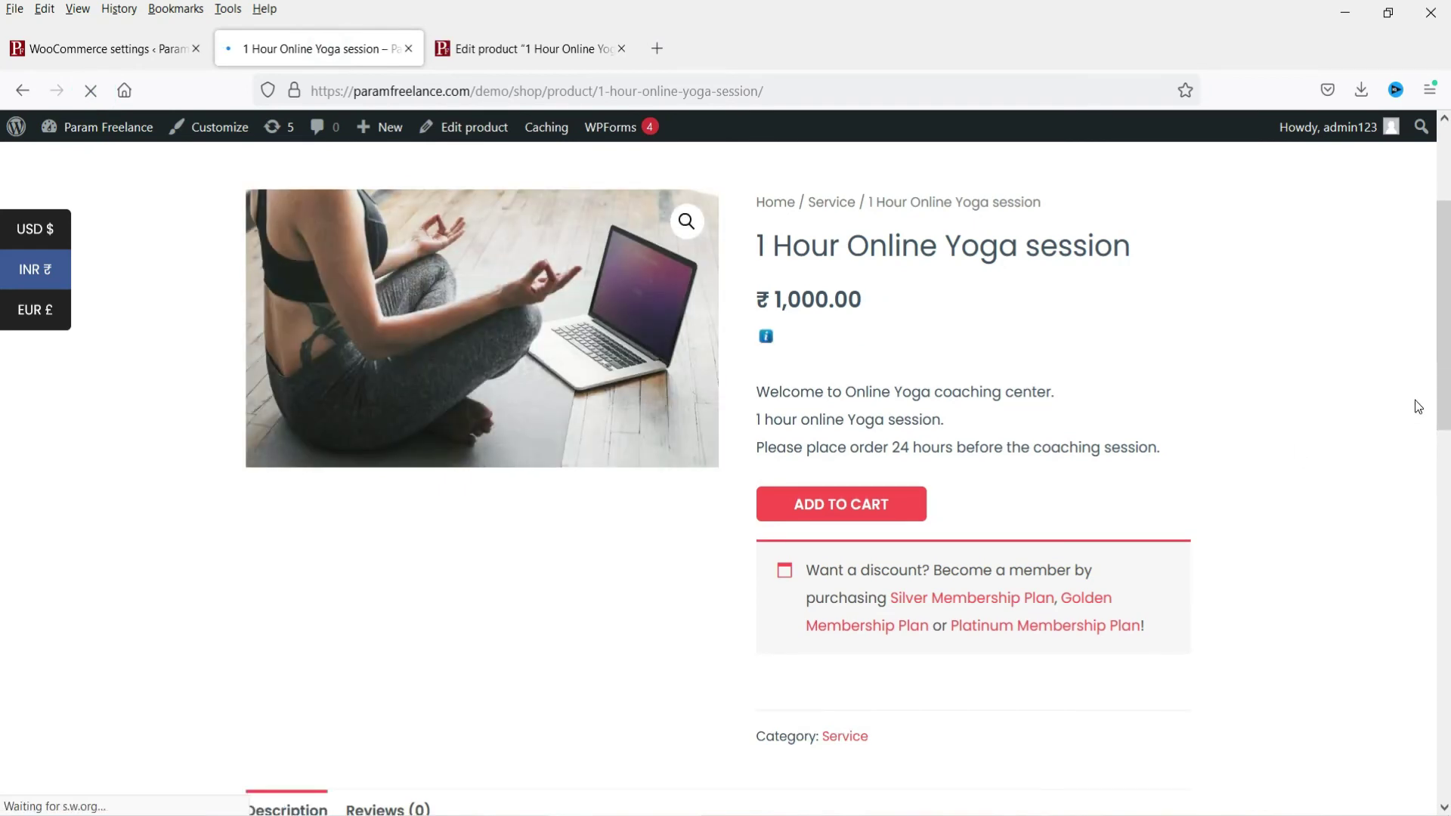
{"action": "mouse_move", "coordinate": [874, 301]}
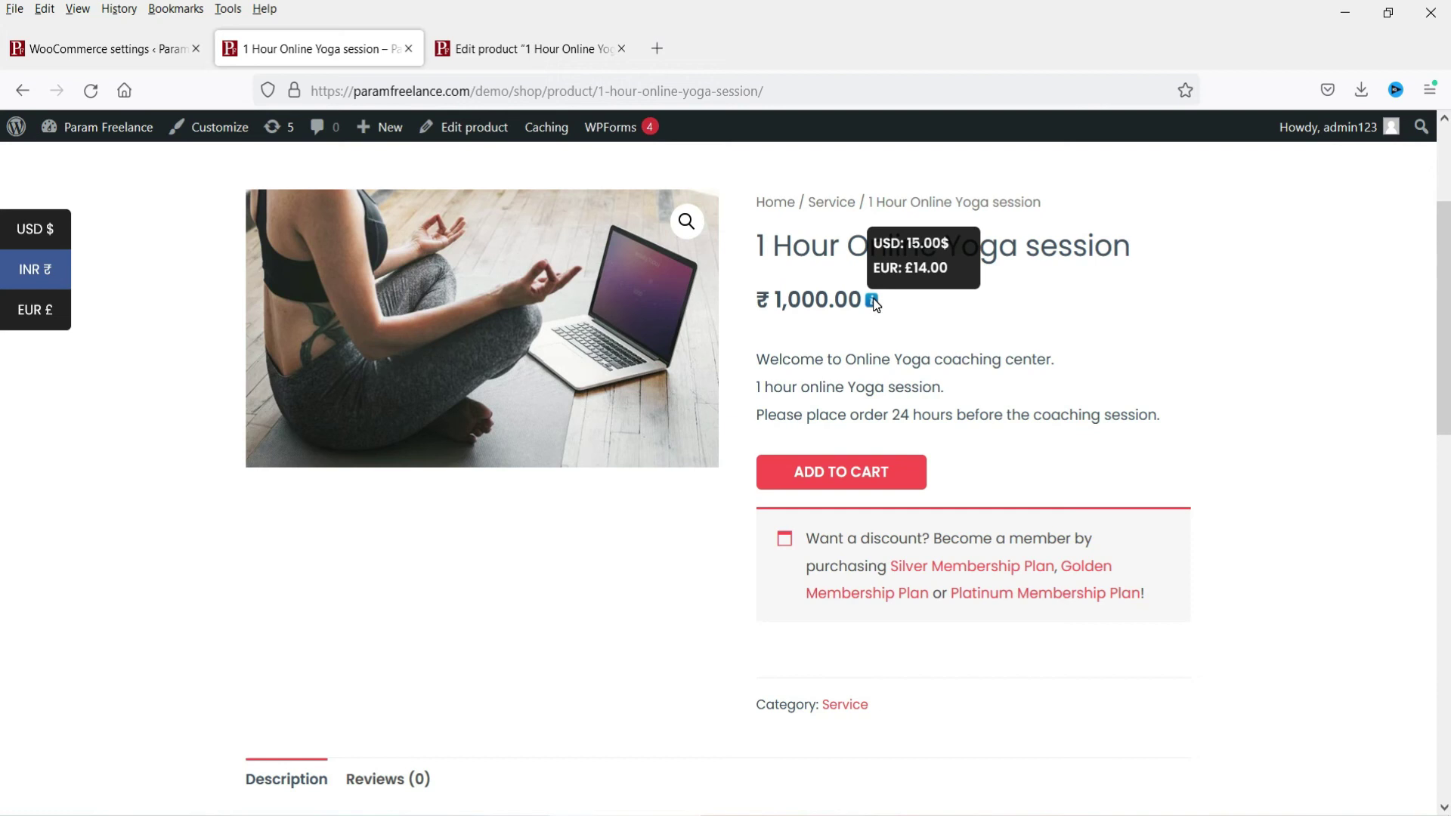
- Switch the shop currency to USD and try to add the yoga session to the cart
{"action": "left_click", "coordinate": [30, 229]}
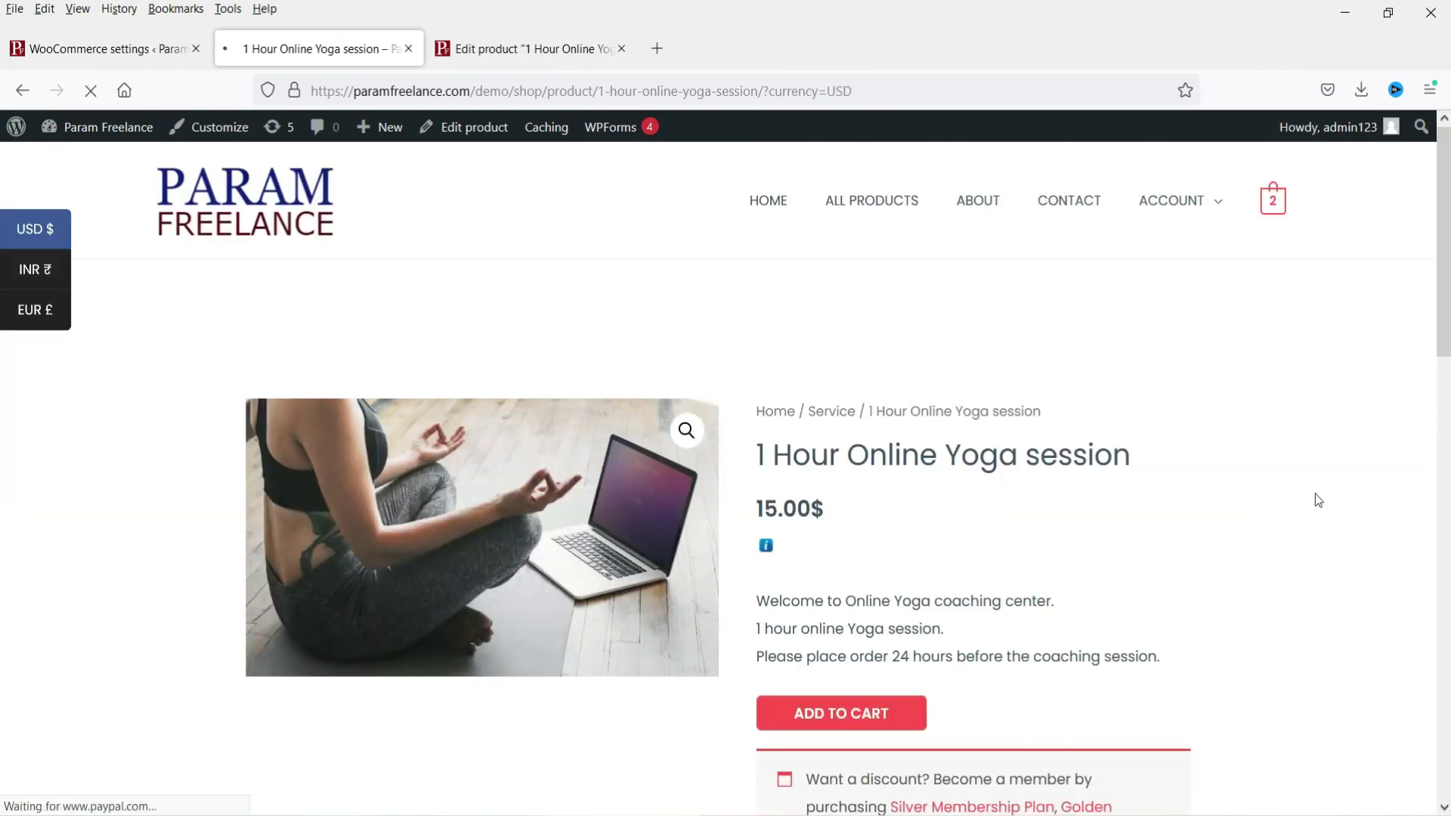
{"action": "scroll", "coordinate": [1051, 491], "scroll_direction": "down", "scroll_amount": 3}
{"action": "left_click", "coordinate": [831, 505]}
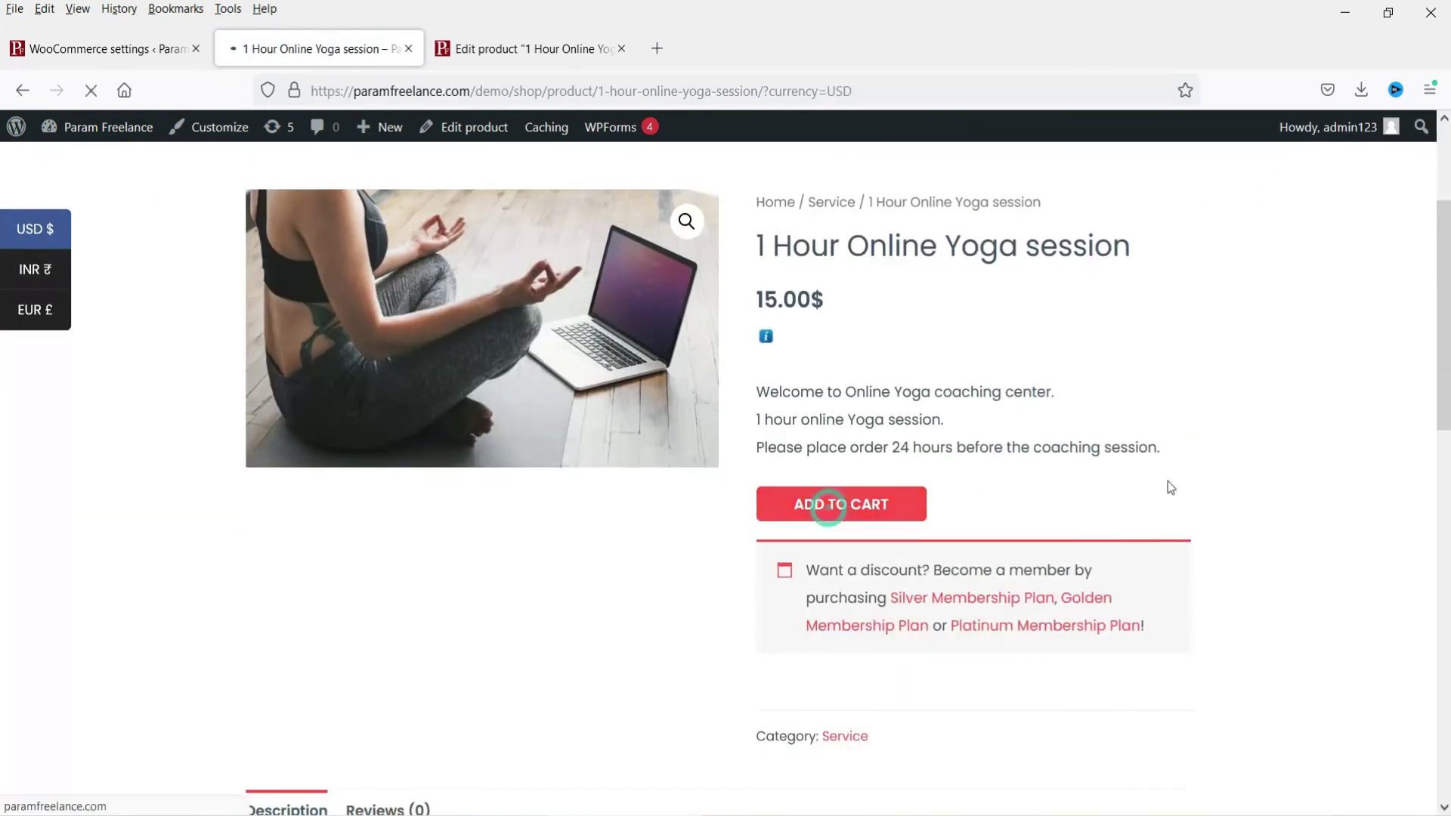
{"action": "scroll", "coordinate": [1194, 480], "scroll_direction": "down", "scroll_amount": 4}
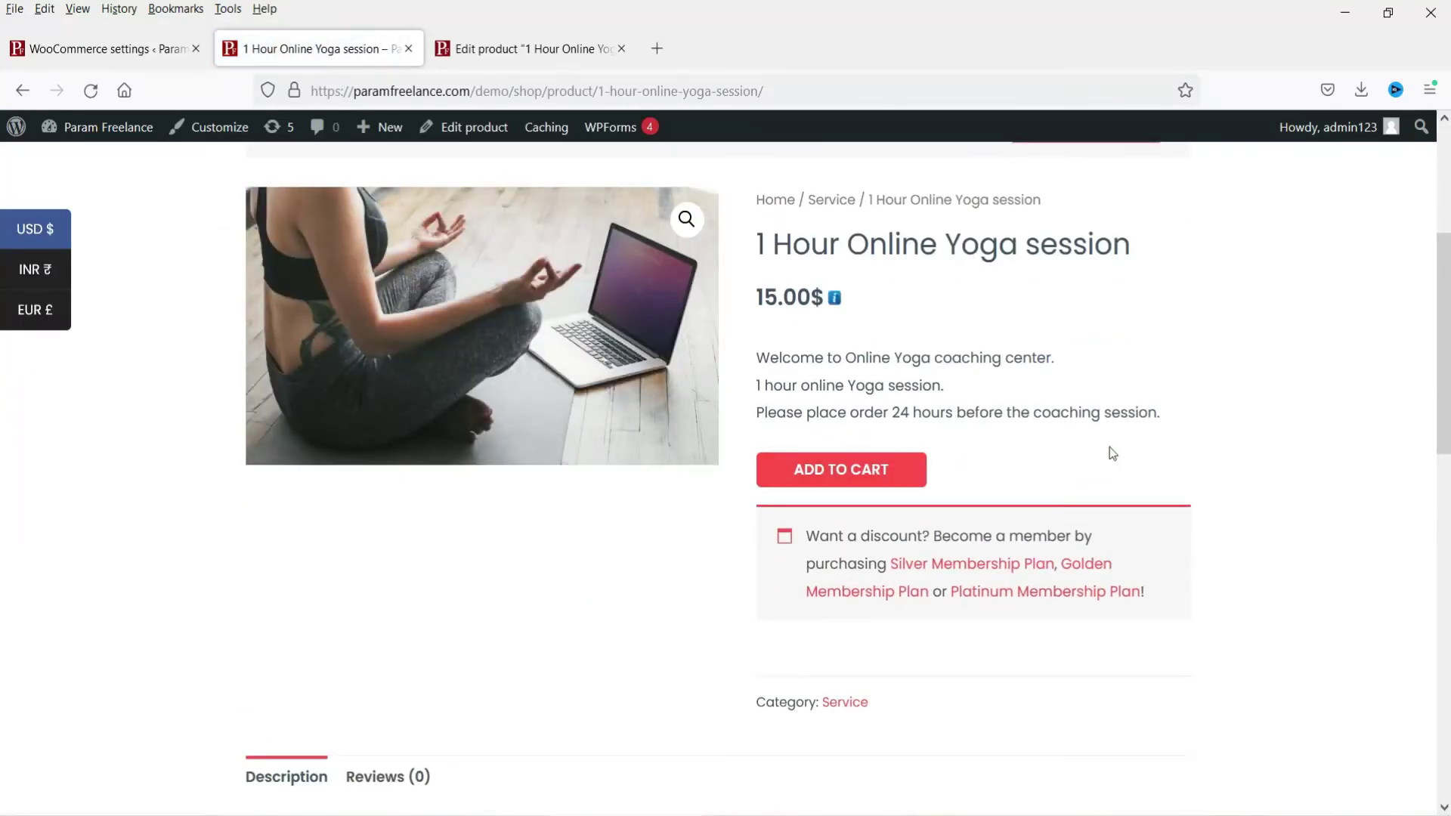
- View the cart and check the yoga session's USD price and the cart totals
{"action": "scroll", "coordinate": [1126, 450], "scroll_direction": "up", "scroll_amount": 4}
{"action": "left_click", "coordinate": [1134, 447]}
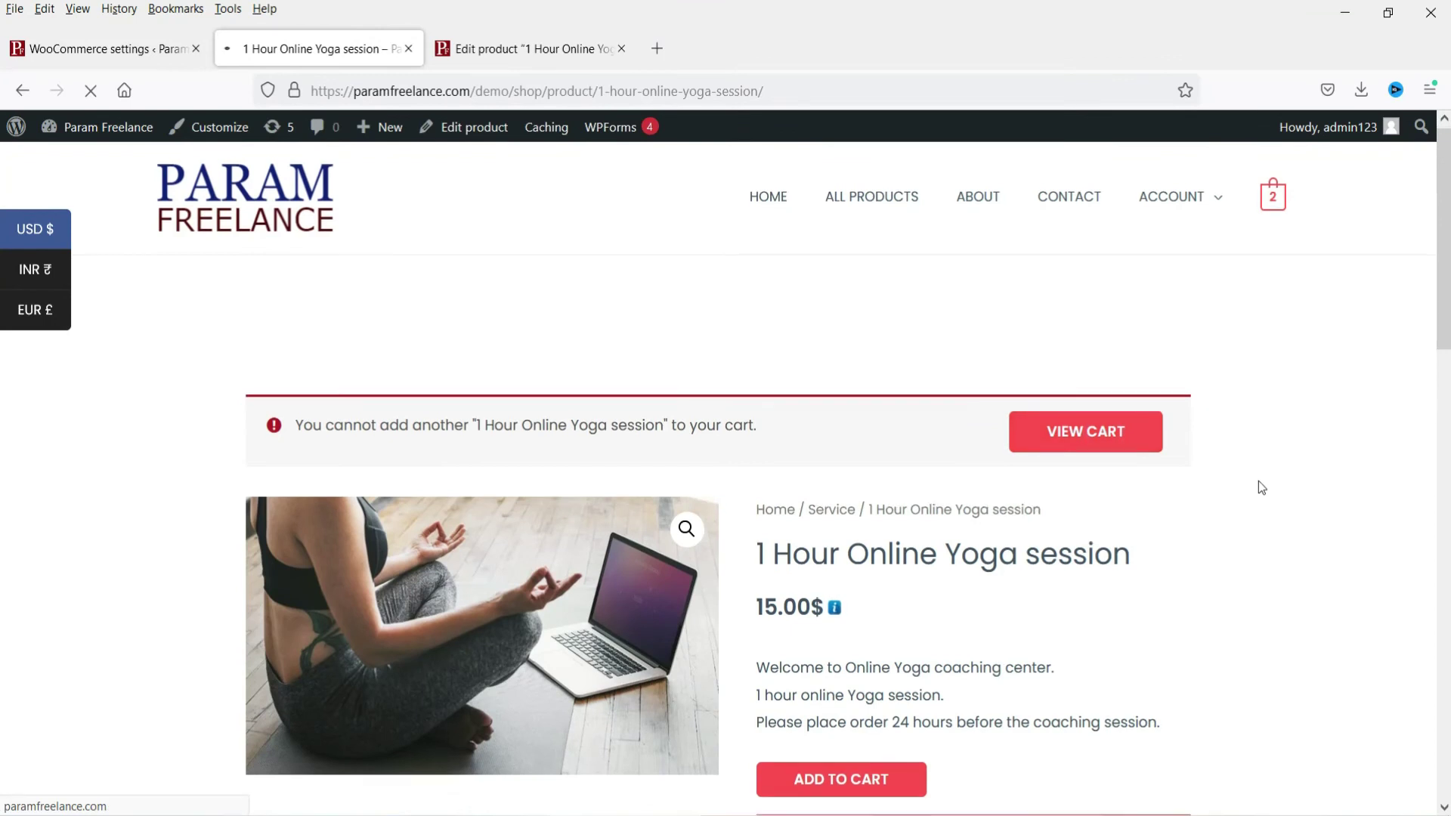
{"action": "scroll", "coordinate": [1262, 489], "scroll_direction": "down", "scroll_amount": 1}
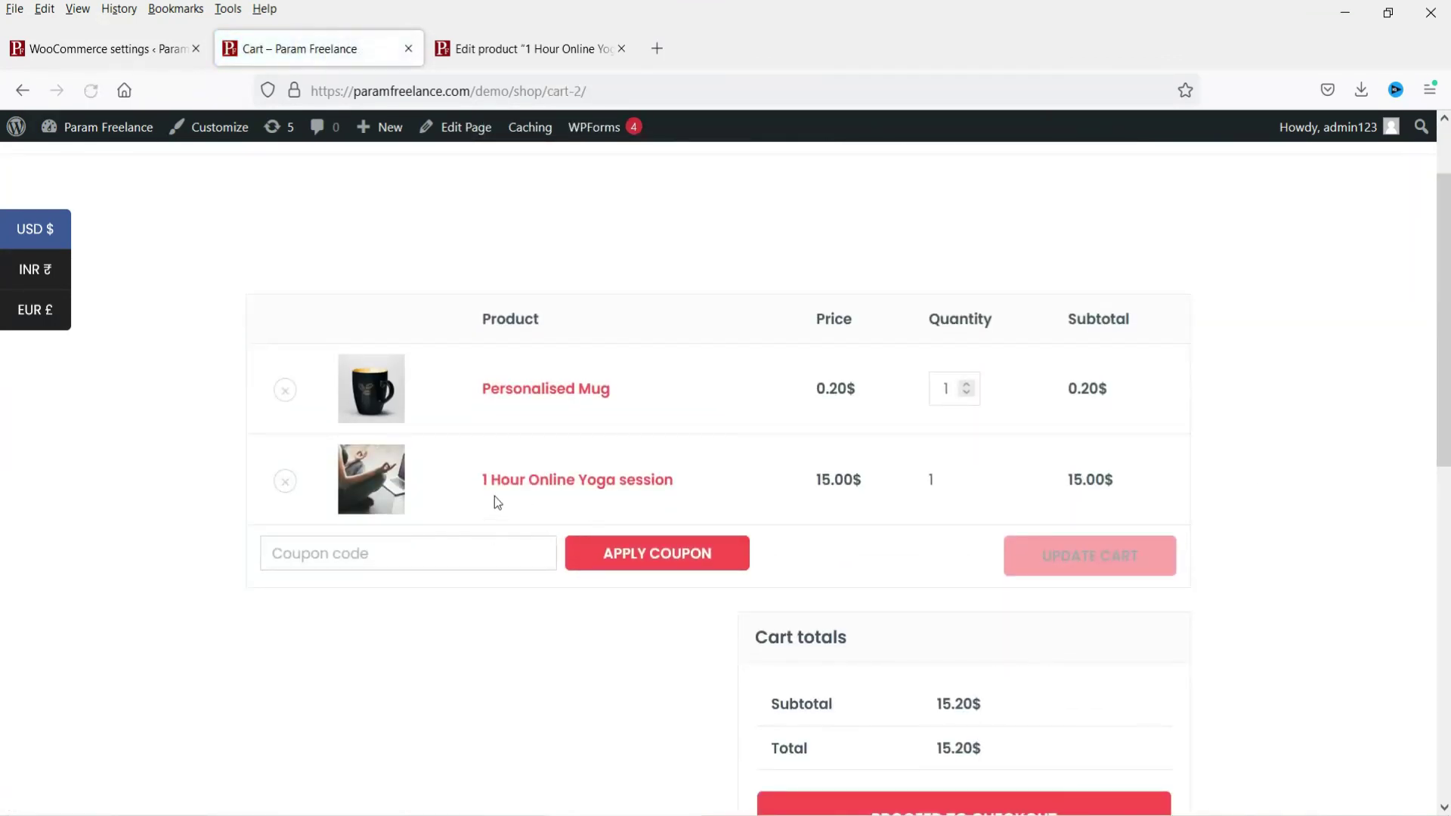
{"action": "left_click", "coordinate": [445, 50]}
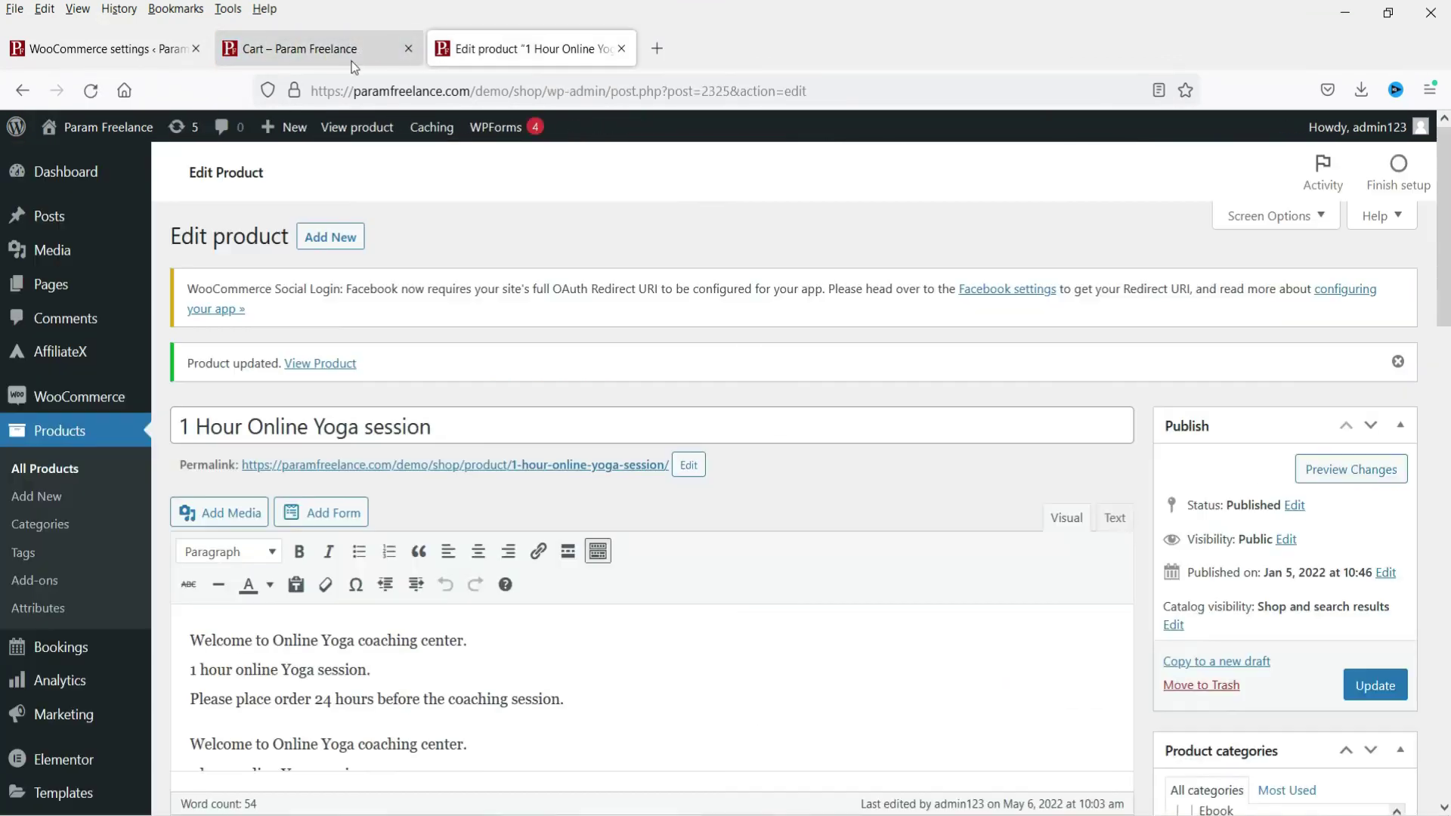
{"action": "left_click", "coordinate": [325, 50]}
{"action": "scroll", "coordinate": [846, 400], "scroll_direction": "down", "scroll_amount": 2}
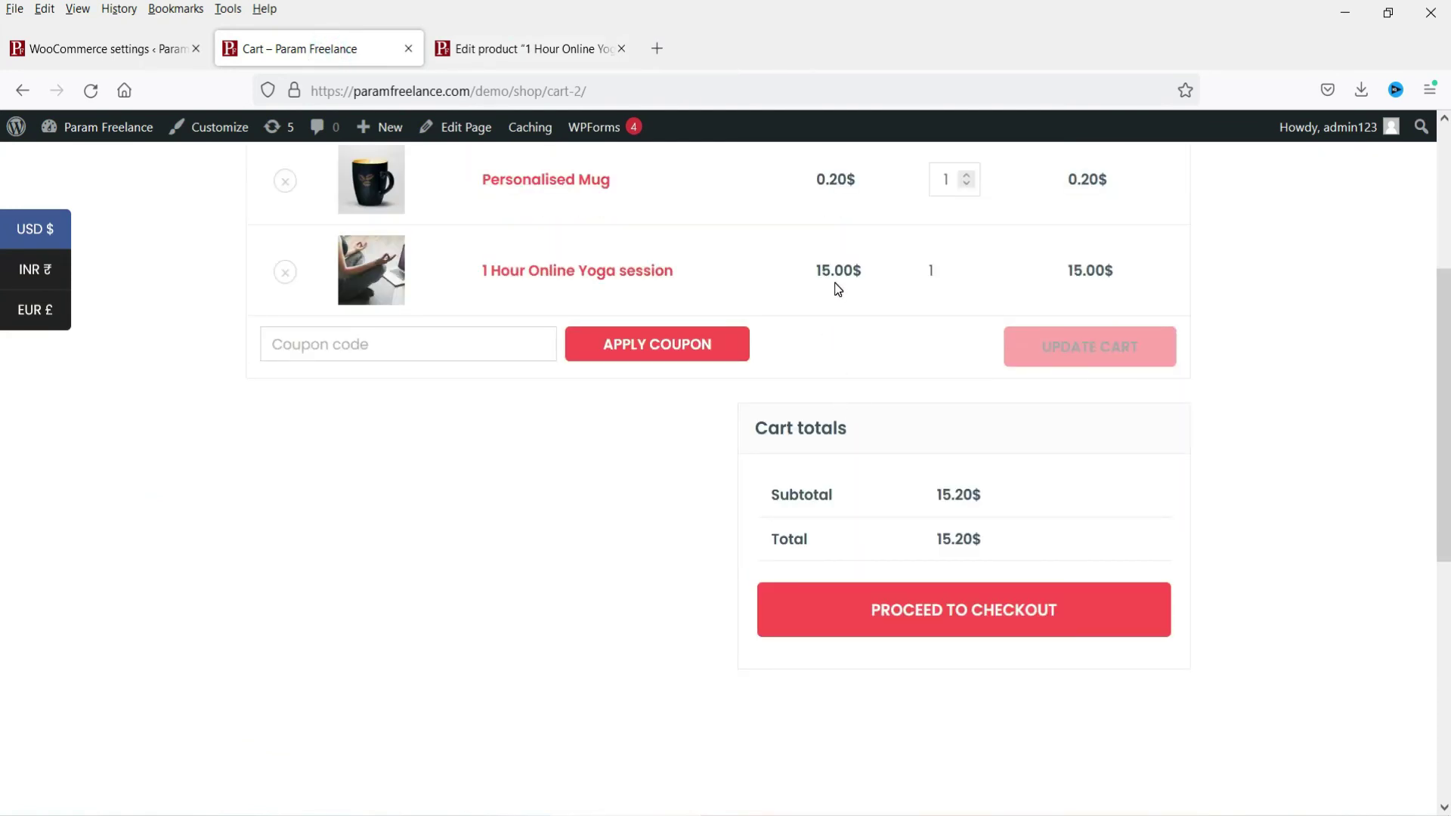
- Return to the product editor, expand the product fixed prices rules and review the saved USD and EUR prices
{"action": "left_click", "coordinate": [536, 50]}
{"action": "scroll", "coordinate": [1058, 461], "scroll_direction": "down", "scroll_amount": 10}
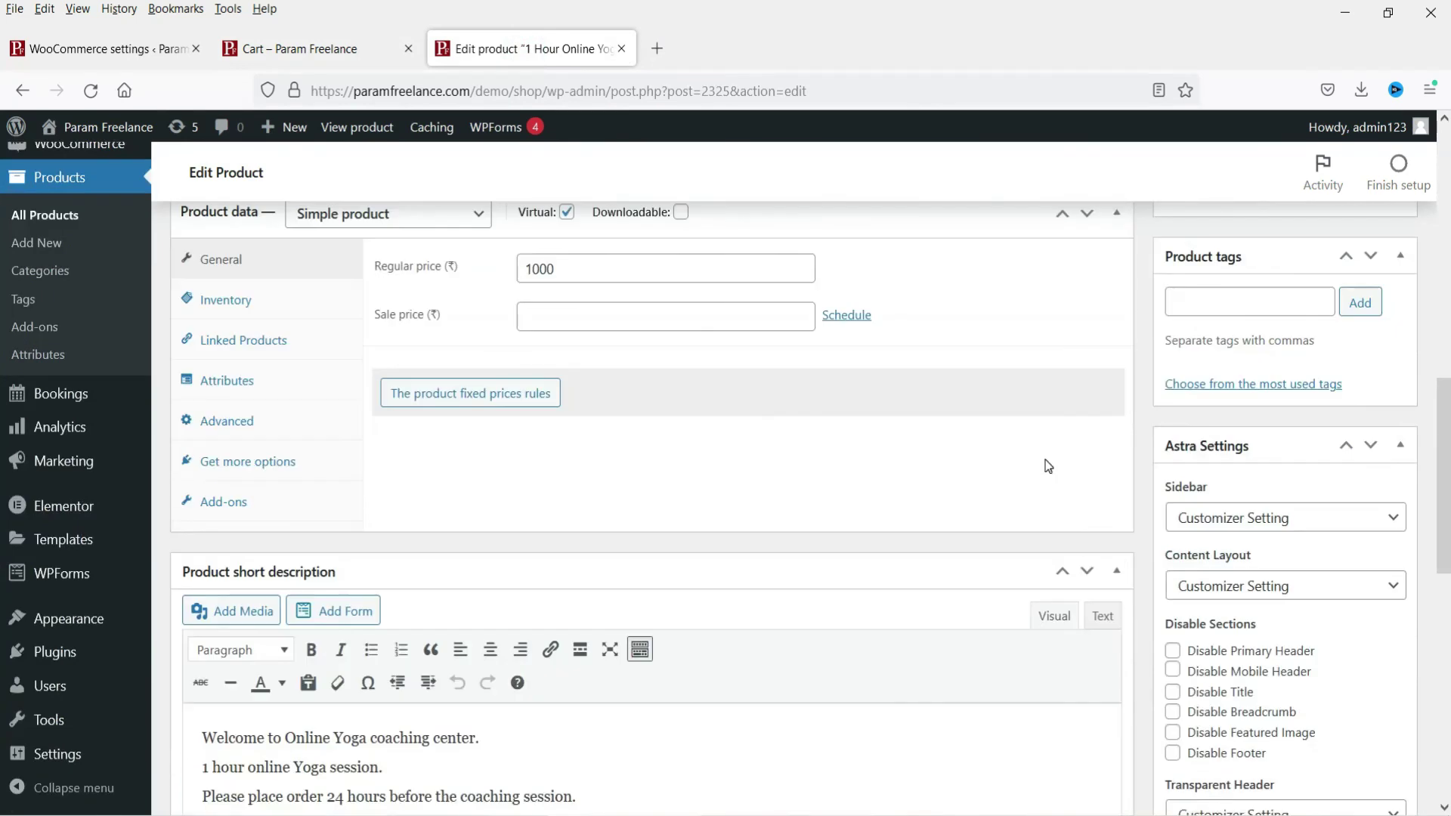
{"action": "scroll", "coordinate": [792, 512], "scroll_direction": "down", "scroll_amount": 10}
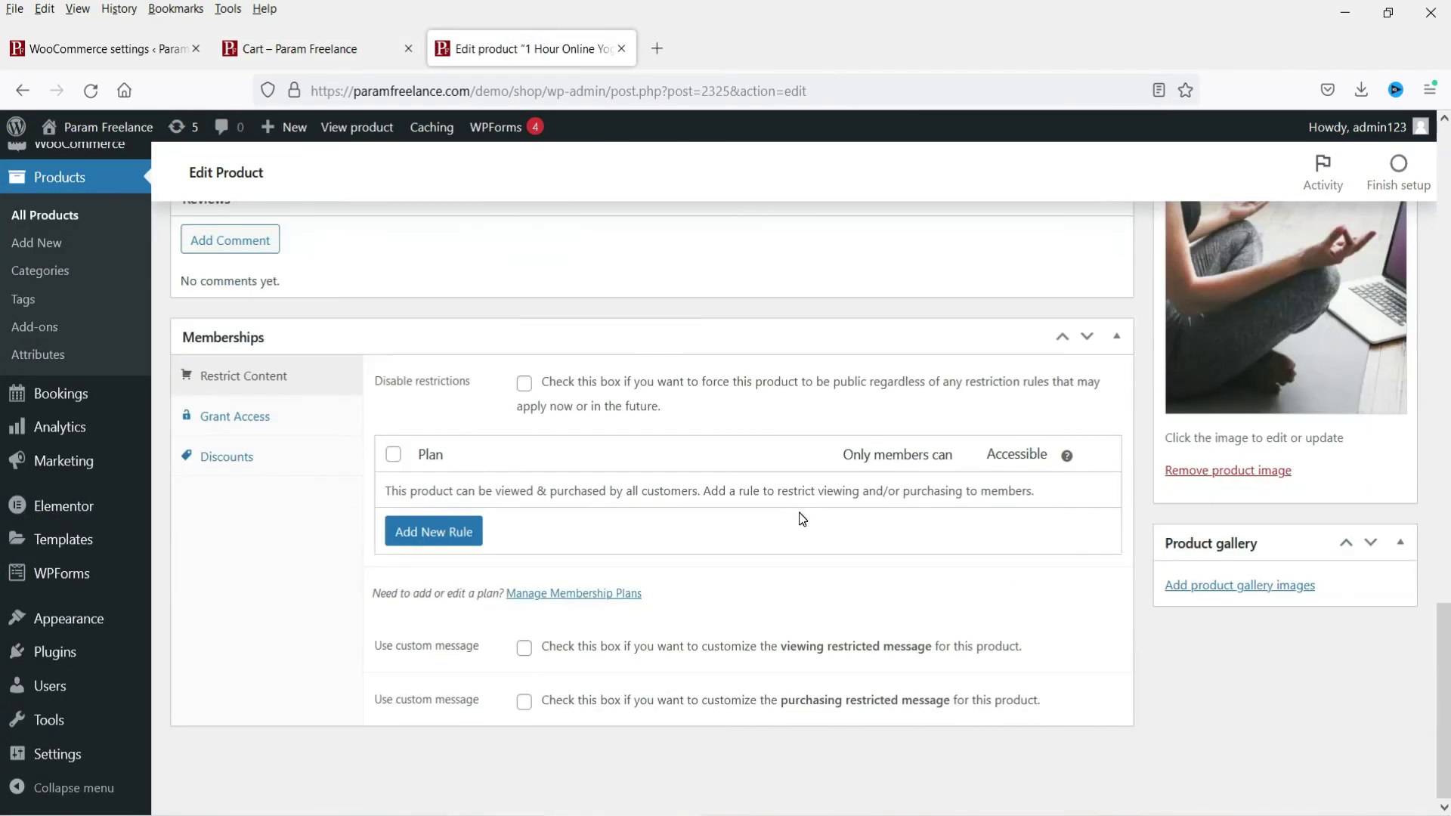
{"action": "scroll", "coordinate": [803, 518], "scroll_direction": "up", "scroll_amount": 10}
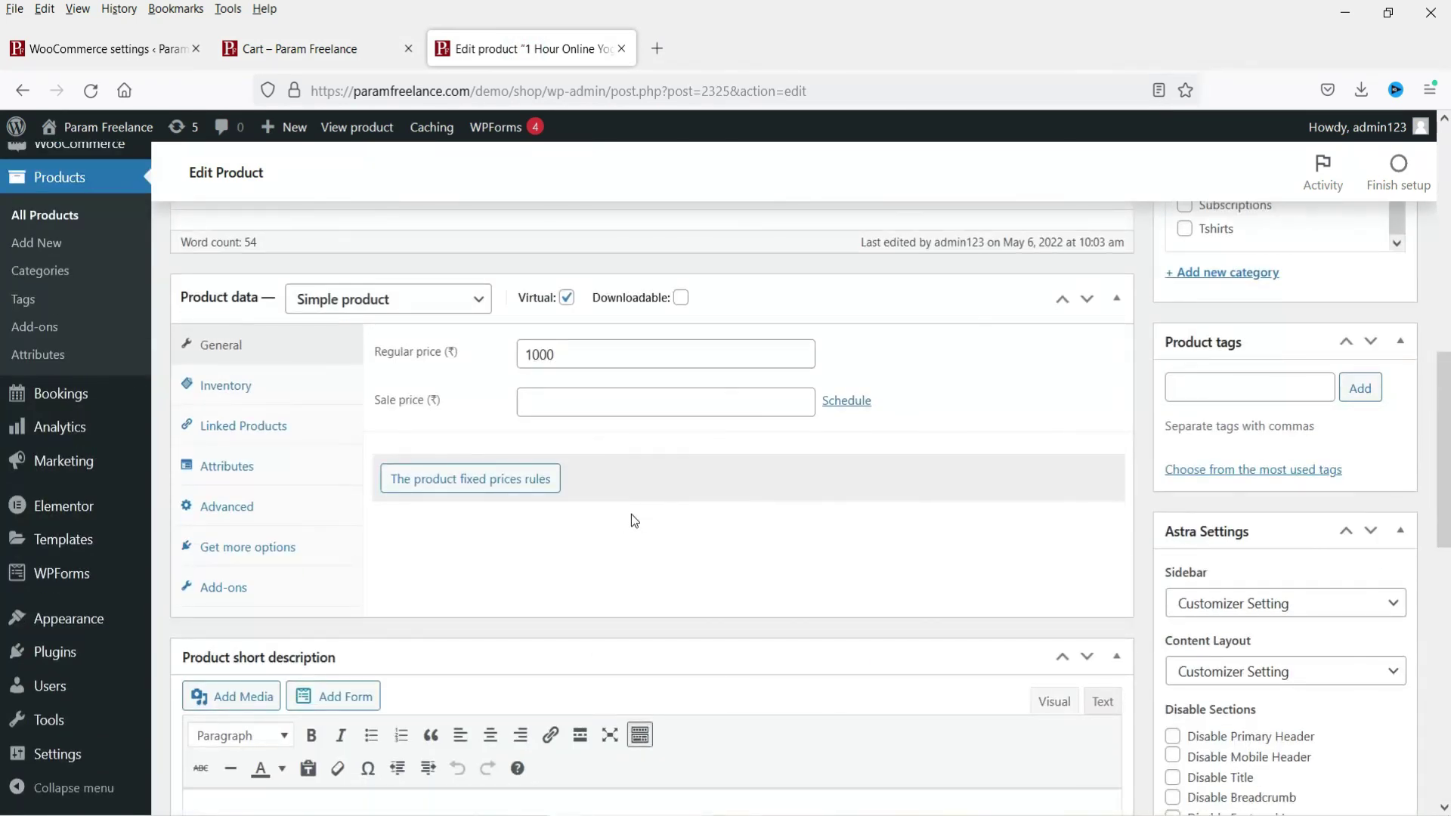
{"action": "left_click", "coordinate": [550, 474]}
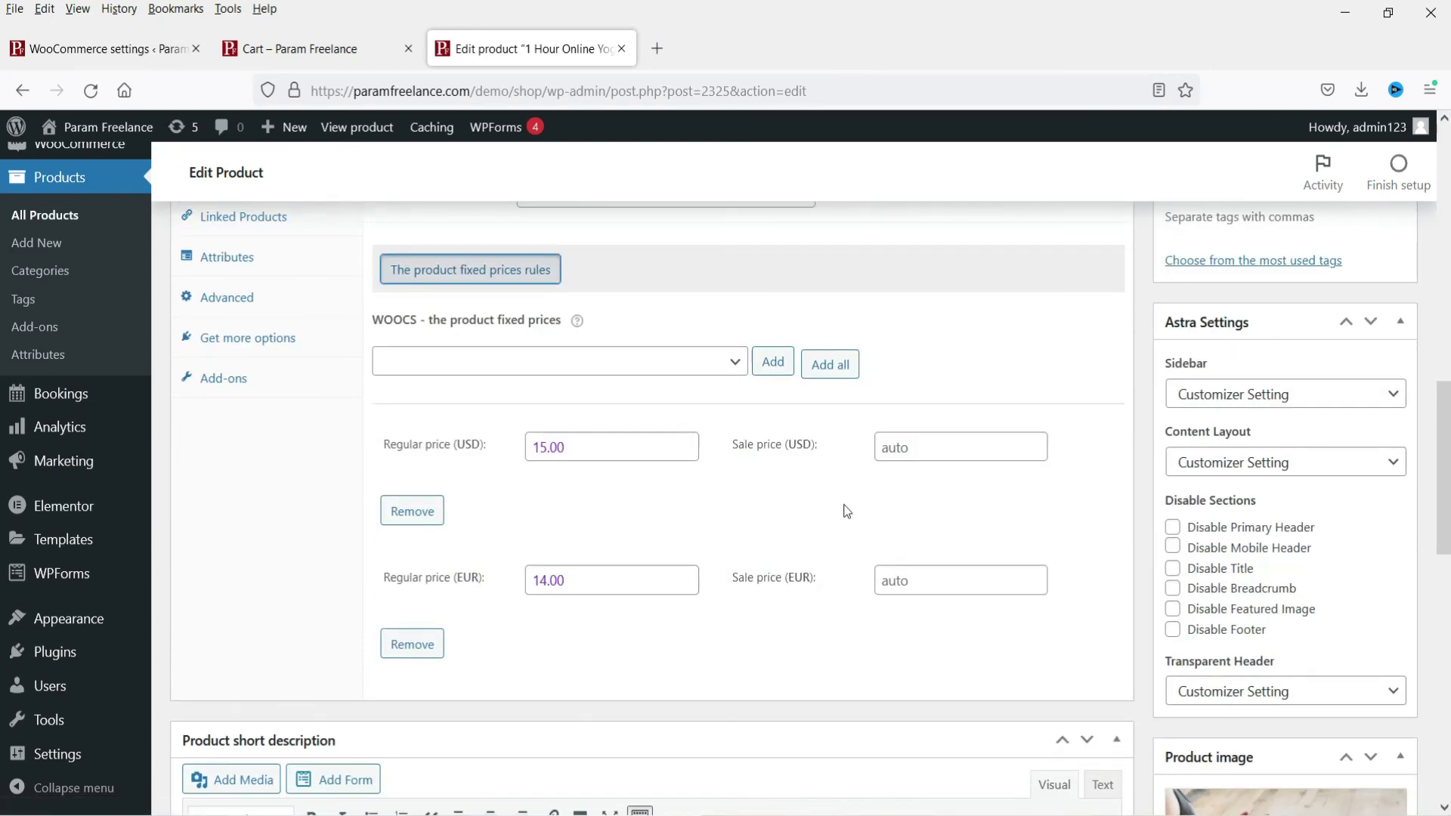
- Check the product prices in the cart and update all exchange rates in the WOOCS currency settings
{"action": "left_click", "coordinate": [274, 59]}
{"action": "scroll", "coordinate": [1254, 515], "scroll_direction": "up", "scroll_amount": 4}
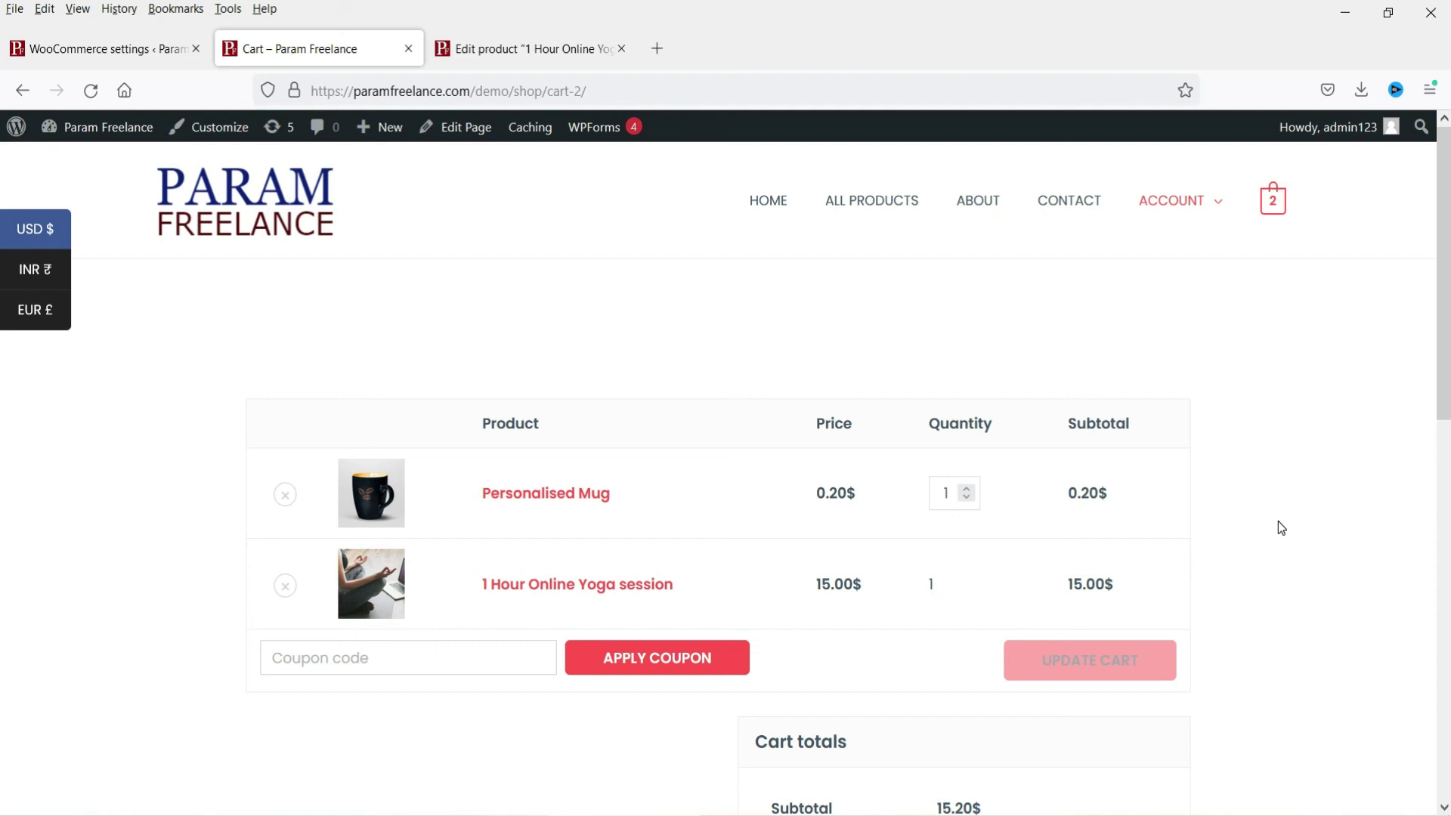
{"action": "left_click", "coordinate": [105, 49]}
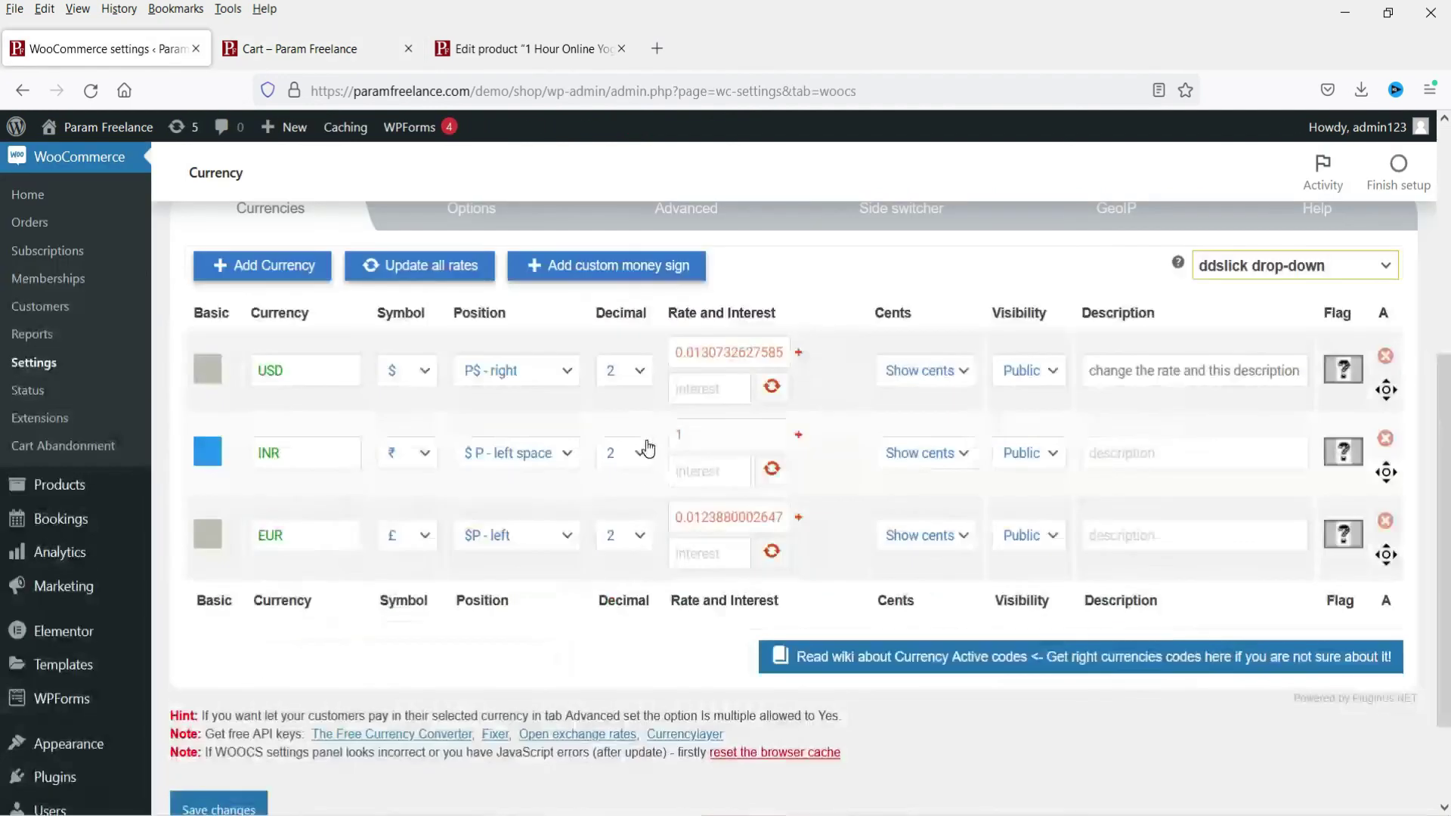
{"action": "left_click", "coordinate": [423, 275]}
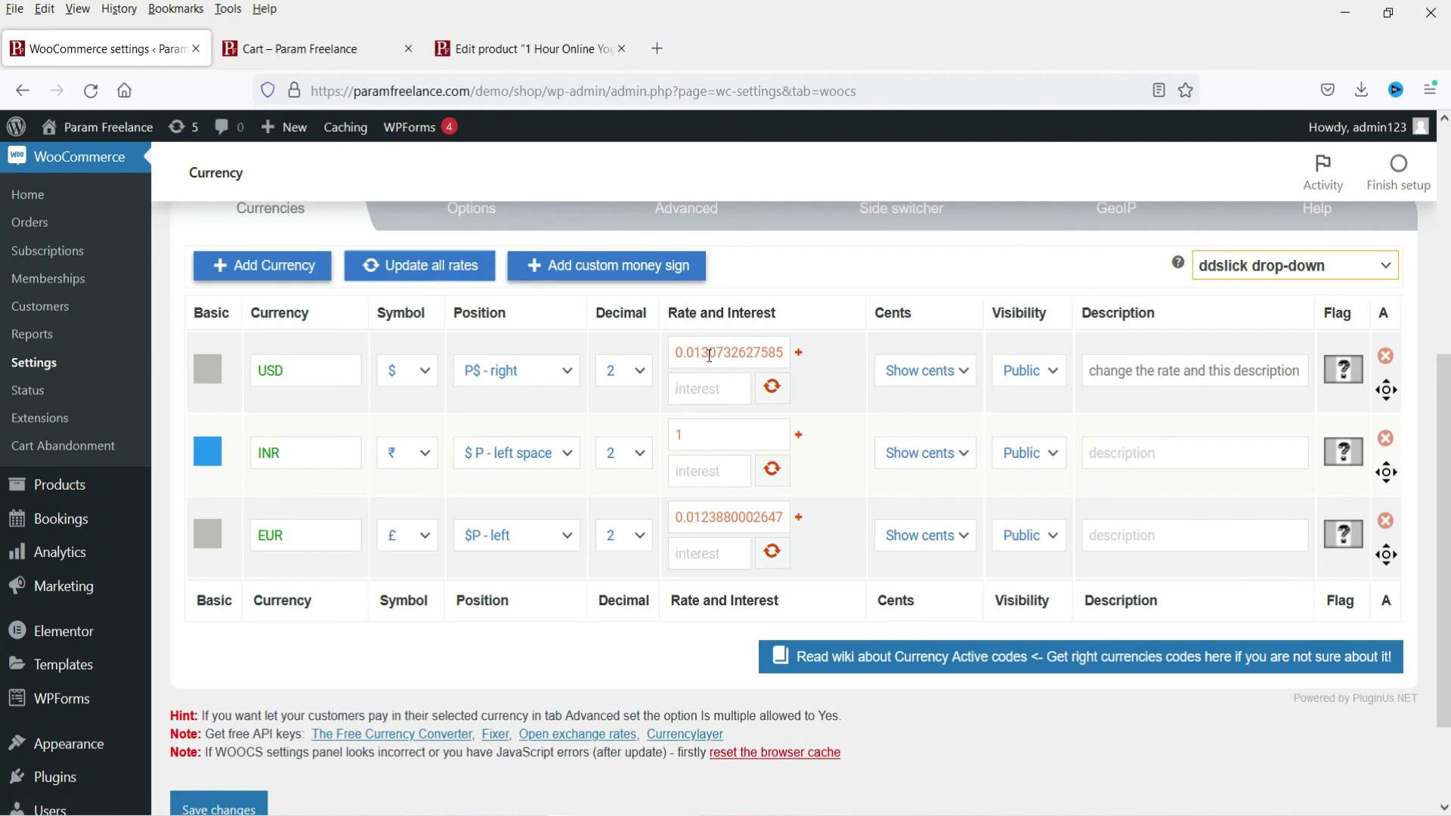
{"action": "scroll", "coordinate": [849, 320], "scroll_direction": "up", "scroll_amount": 3}
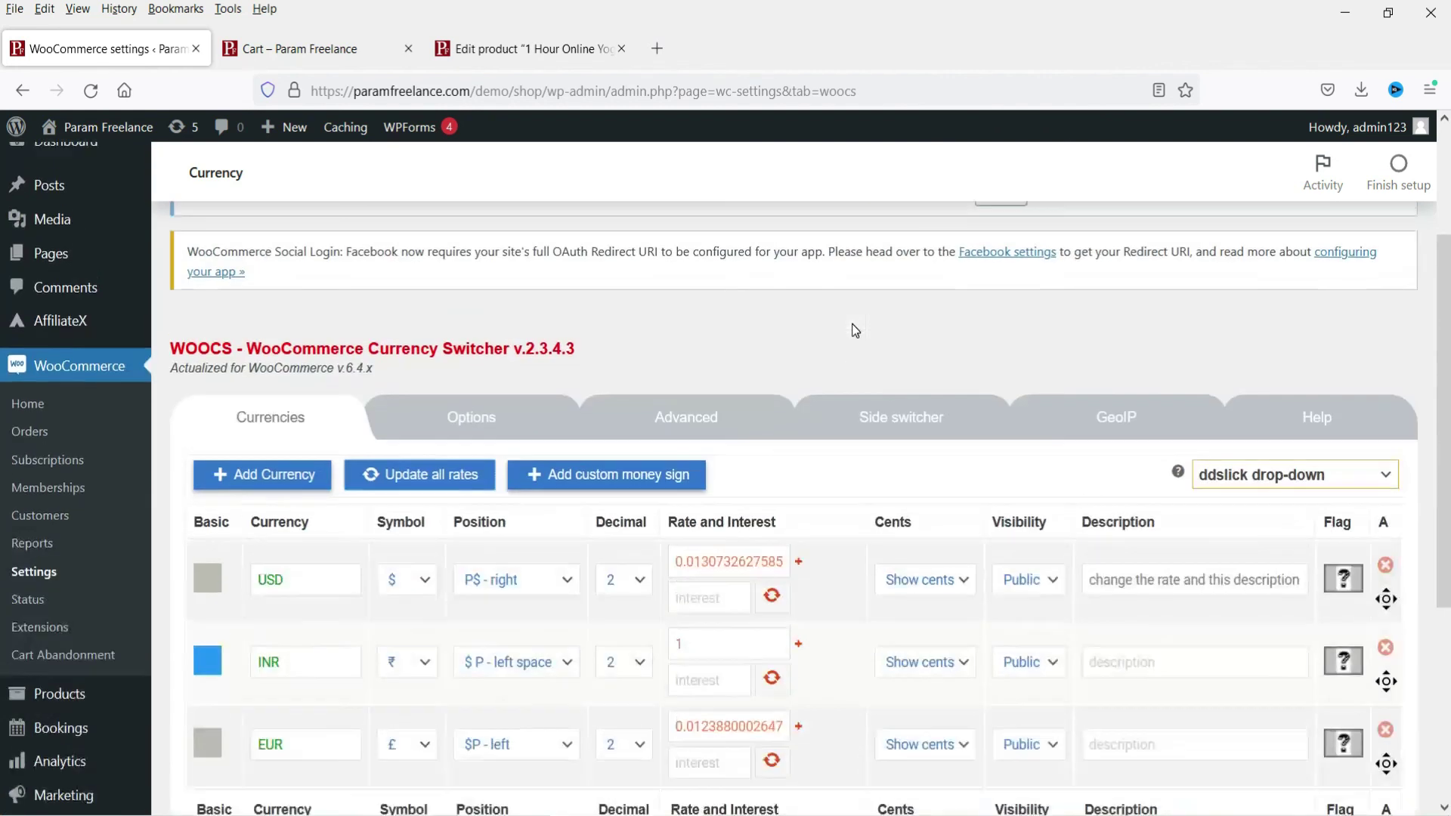
- Set the rate auto update option of the currency switcher to daily
{"action": "left_click", "coordinate": [445, 417]}
{"action": "scroll", "coordinate": [1250, 574], "scroll_direction": "down", "scroll_amount": 2}
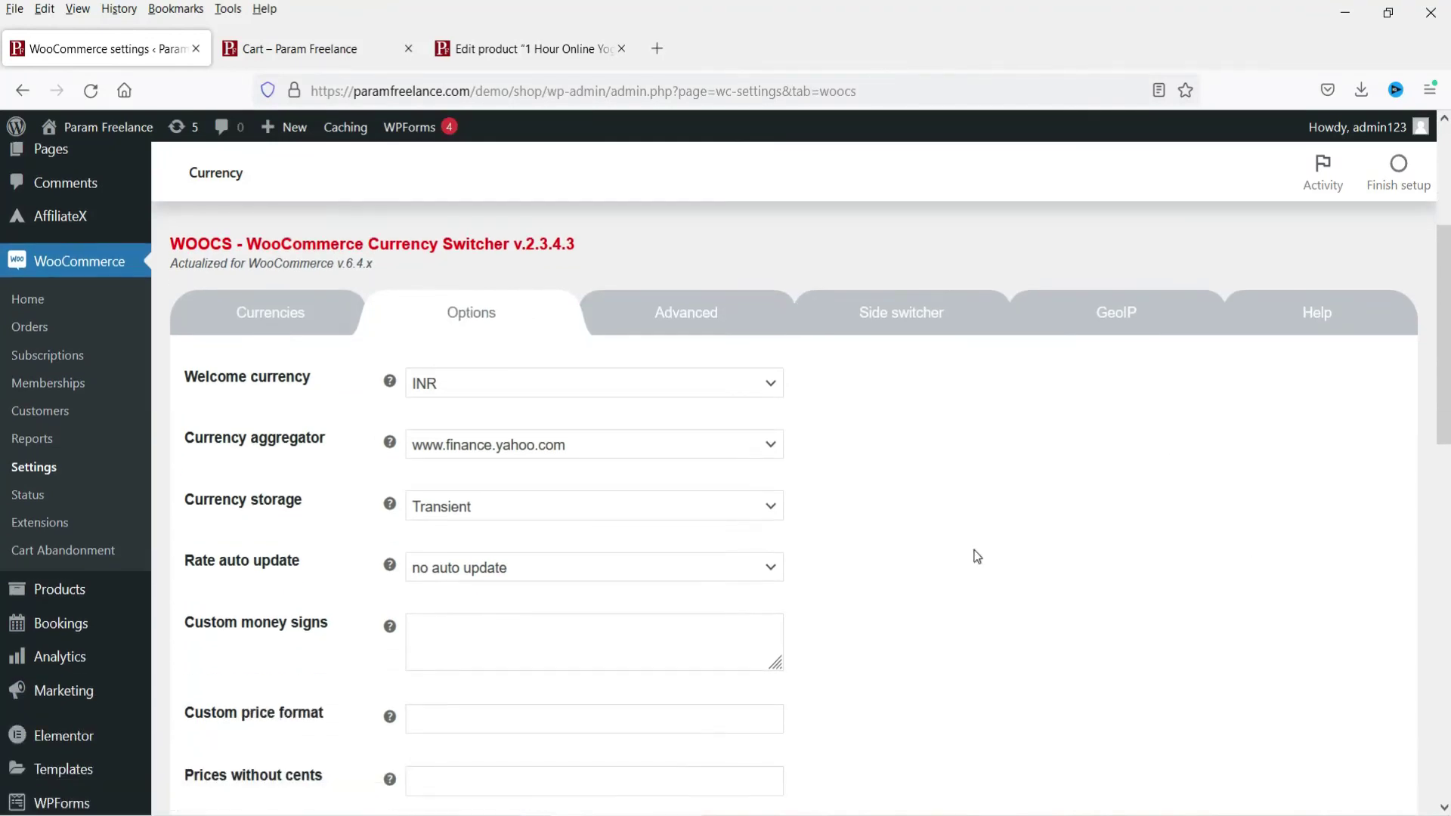
{"action": "scroll", "coordinate": [1059, 523], "scroll_direction": "down", "scroll_amount": 2}
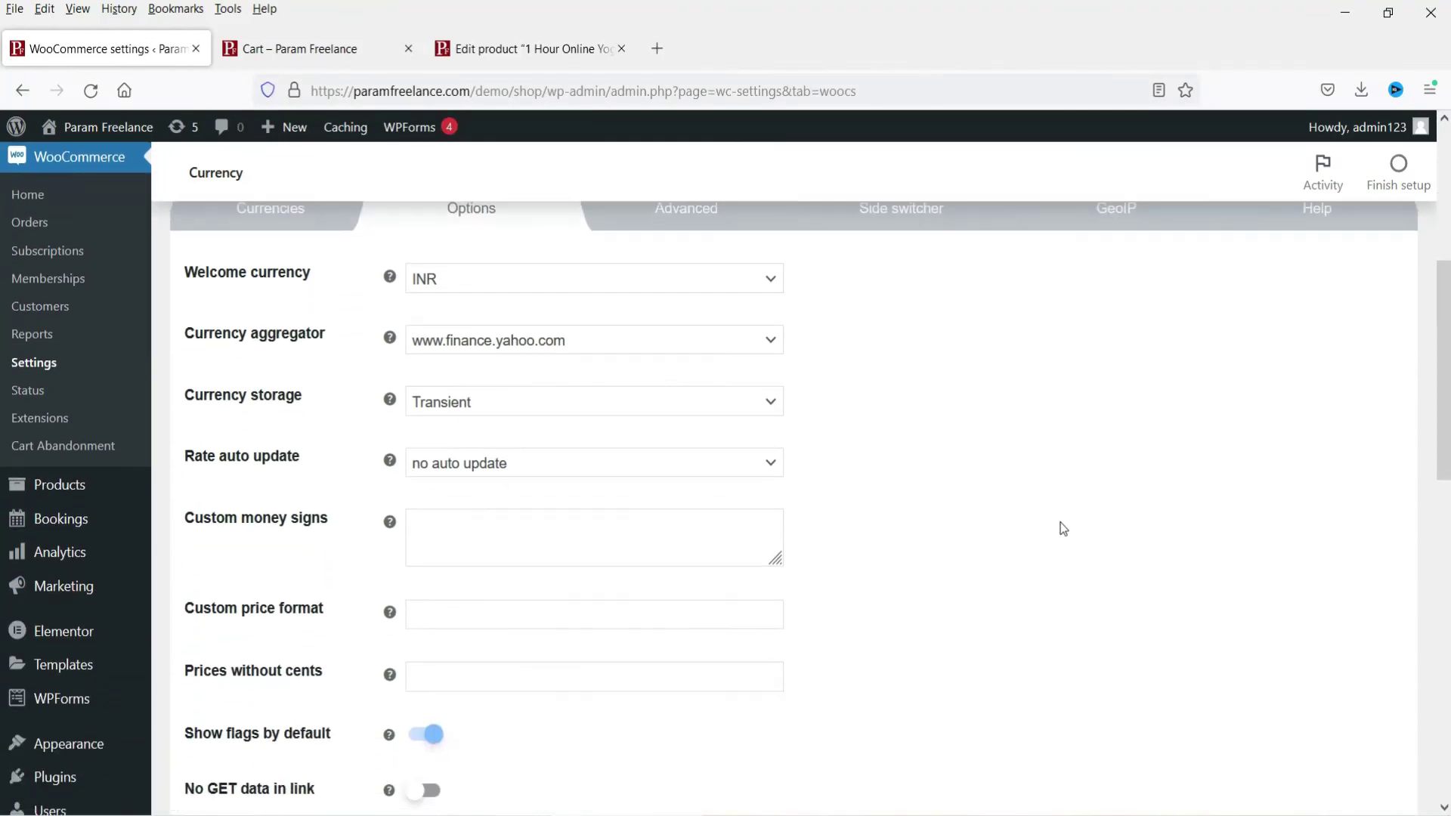
{"action": "left_click", "coordinate": [542, 480]}
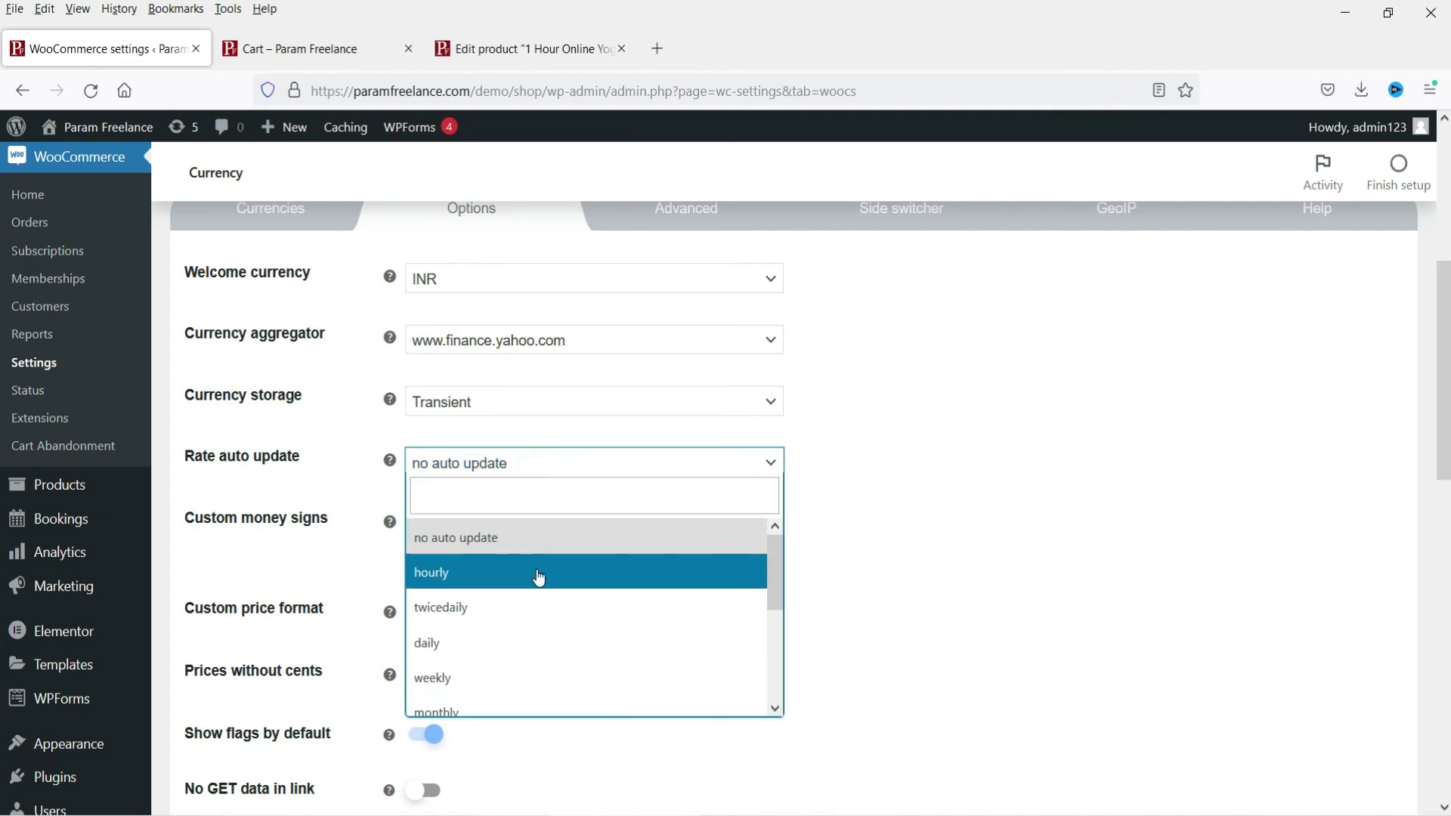
{"action": "left_click", "coordinate": [518, 645]}
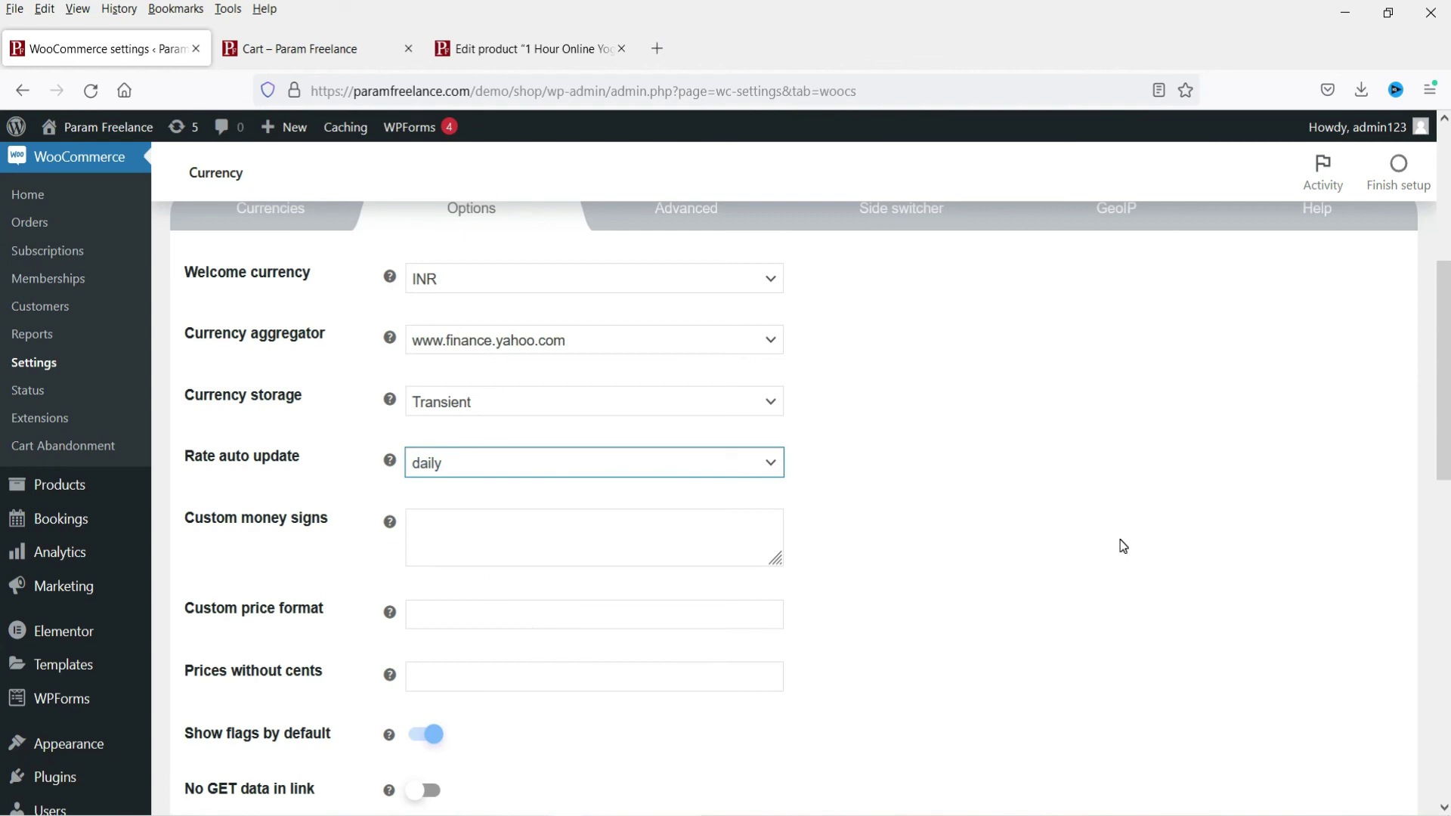
- Review the remaining currency switcher options, including the email notice about rate auto update results
{"action": "scroll", "coordinate": [1121, 524], "scroll_direction": "down", "scroll_amount": 5}
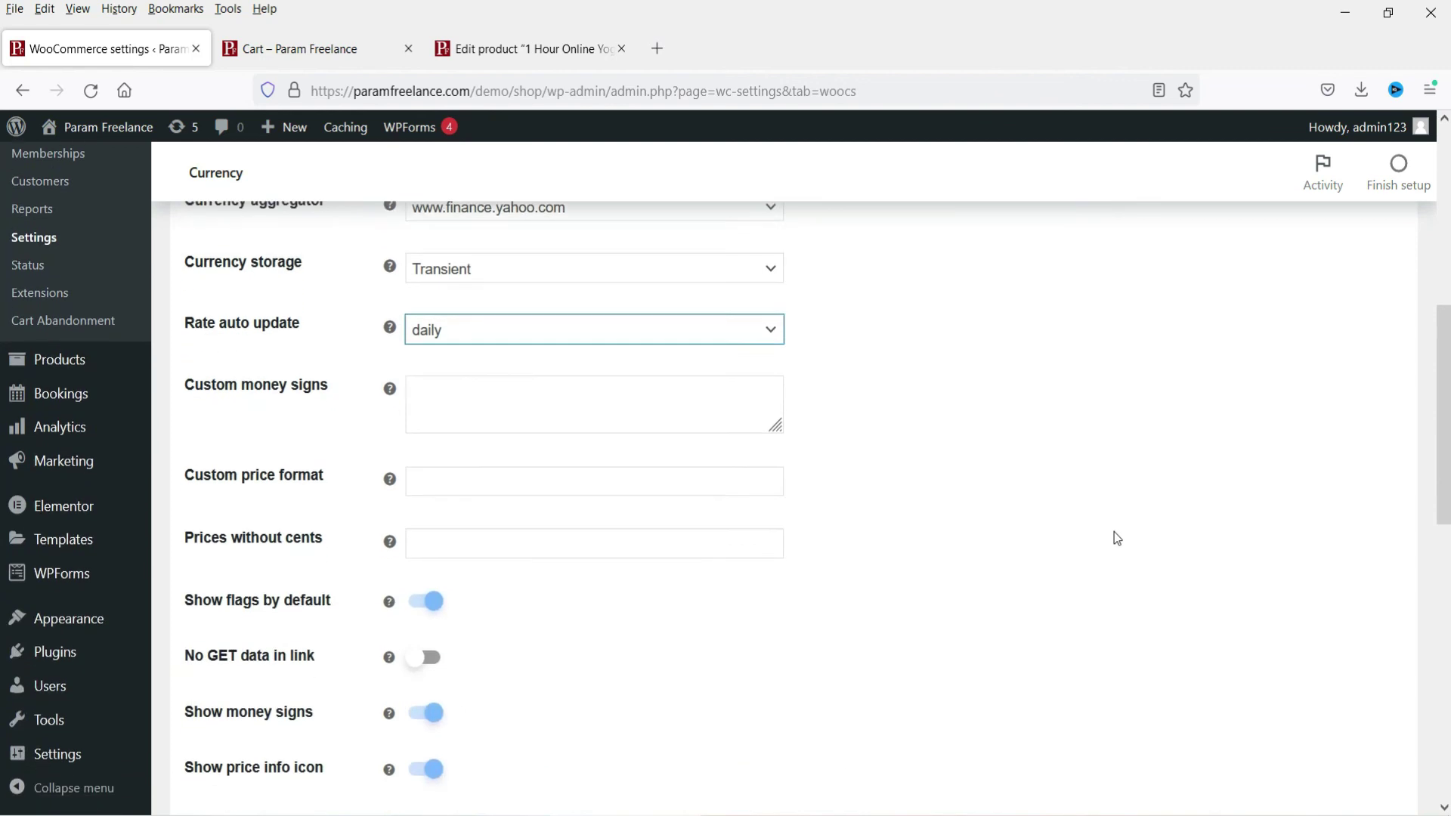
{"action": "scroll", "coordinate": [787, 489], "scroll_direction": "down", "scroll_amount": 3}
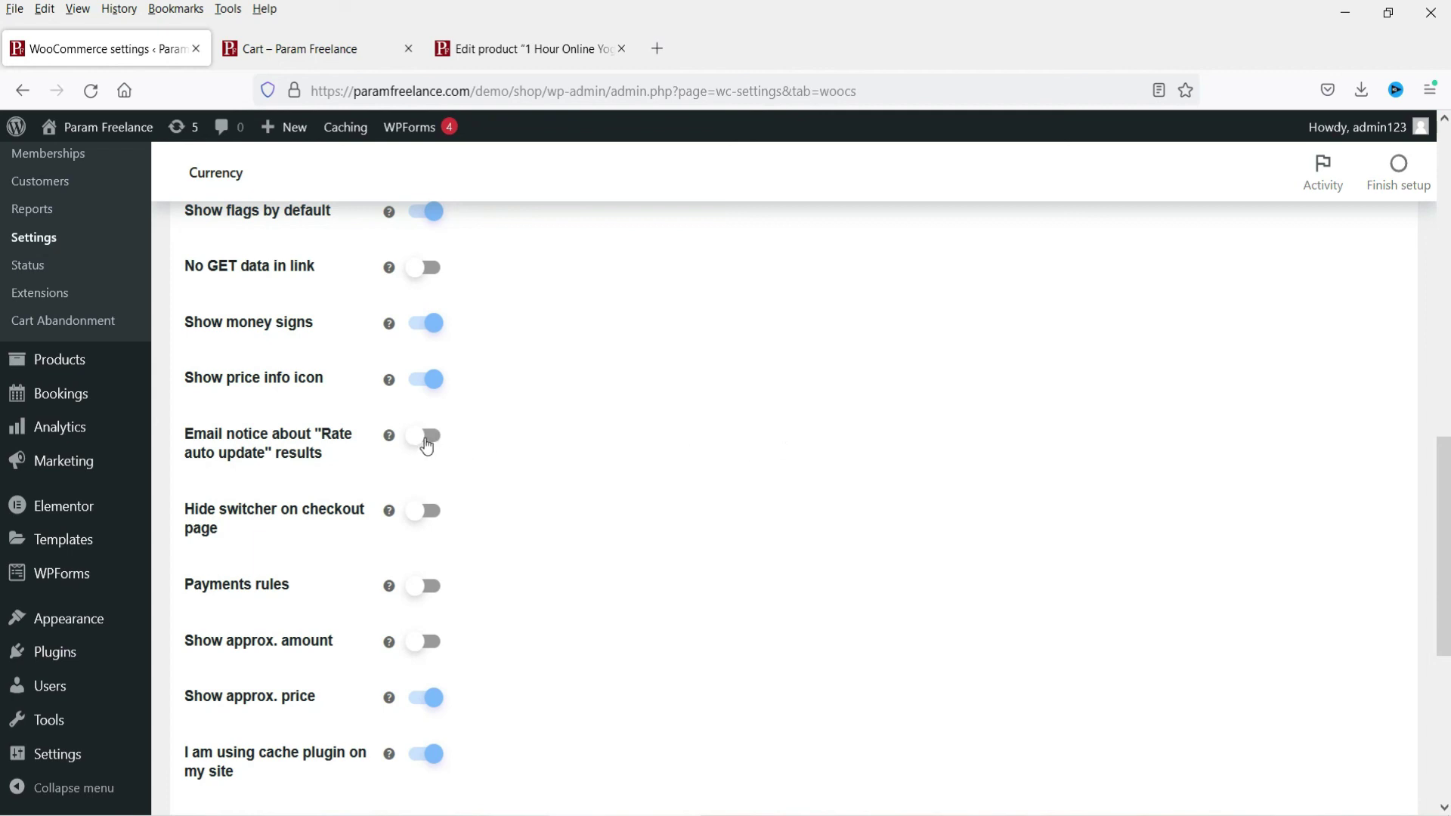
{"action": "scroll", "coordinate": [479, 557], "scroll_direction": "down", "scroll_amount": 5}
{"action": "scroll", "coordinate": [633, 434], "scroll_direction": "up", "scroll_amount": 6}
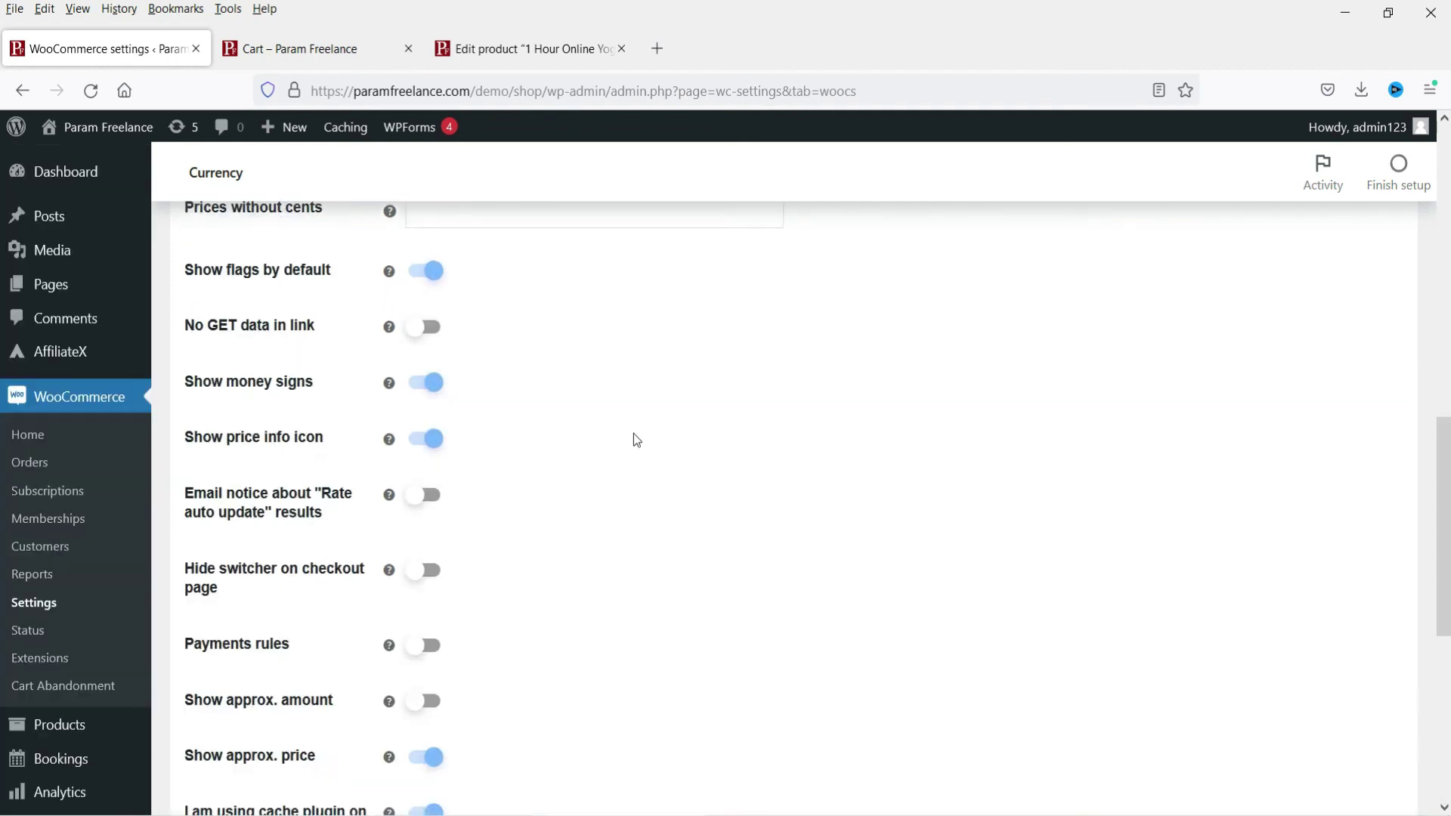
{"action": "scroll", "coordinate": [637, 438], "scroll_direction": "up", "scroll_amount": 8}
{"action": "scroll", "coordinate": [955, 578], "scroll_direction": "down", "scroll_amount": 2}
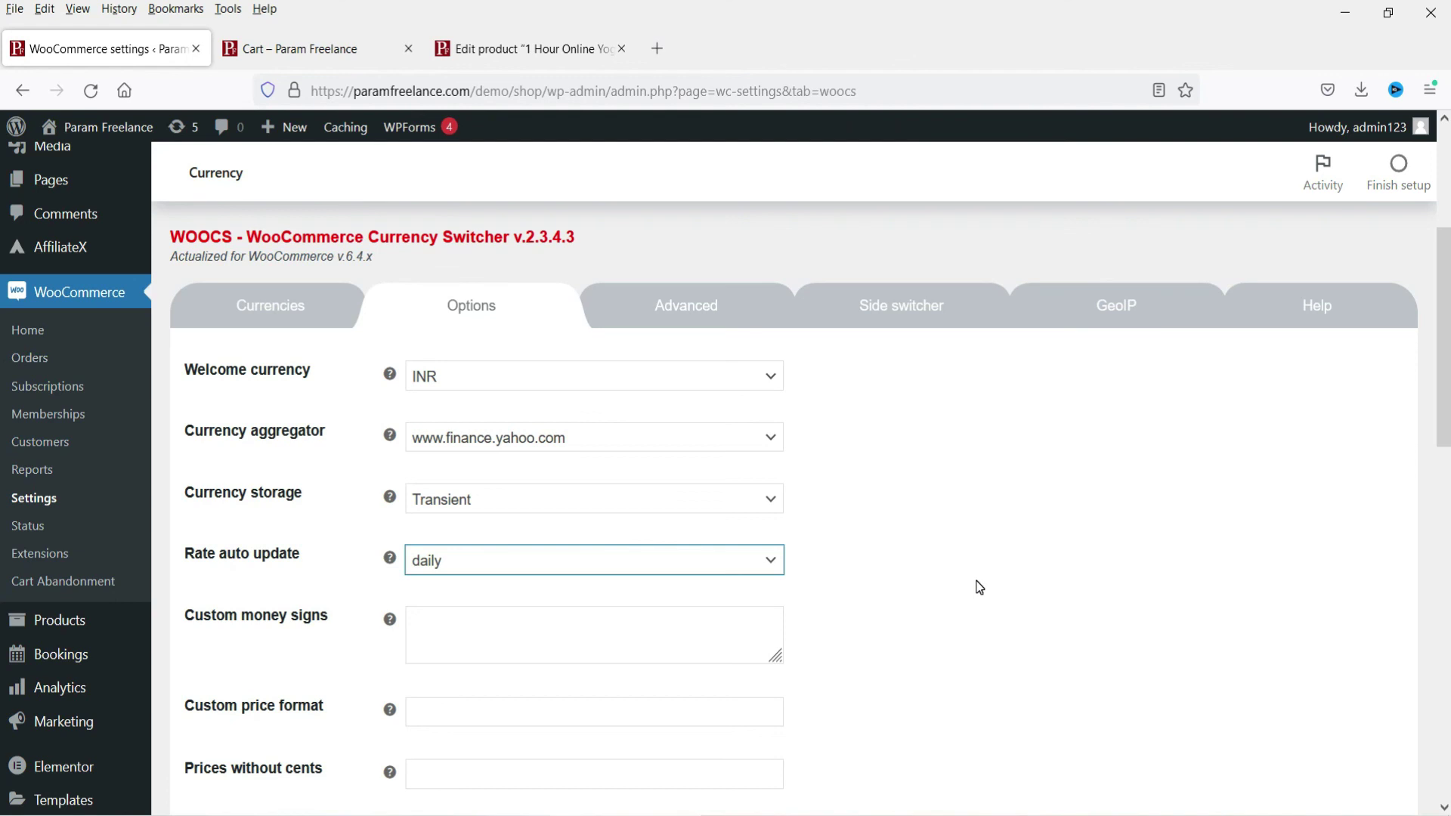
- Review the currency list's rates and the yoga session's fixed USD and EUR prices in the product editor
{"action": "left_click", "coordinate": [278, 308]}
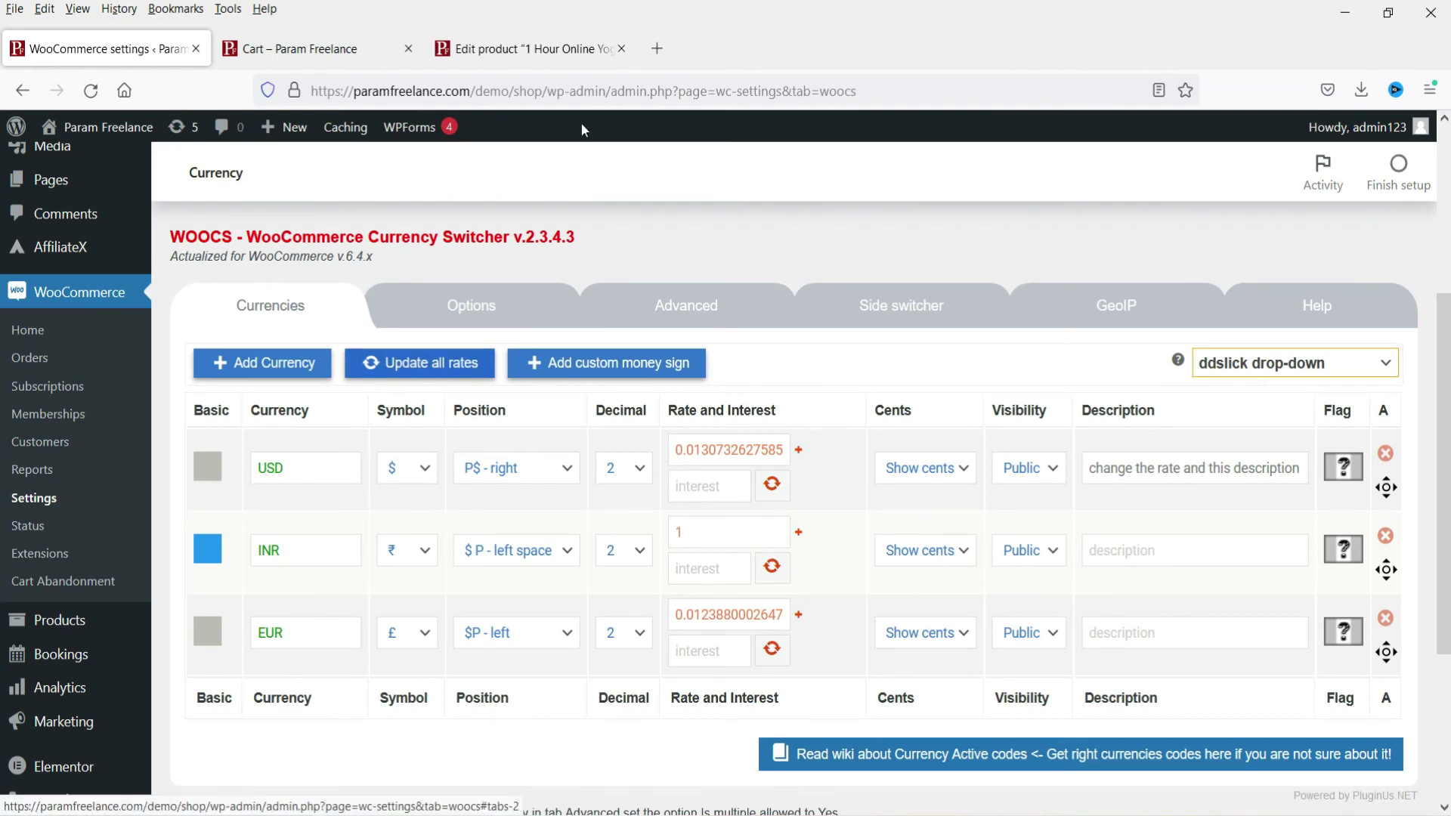
{"action": "left_click", "coordinate": [542, 59]}
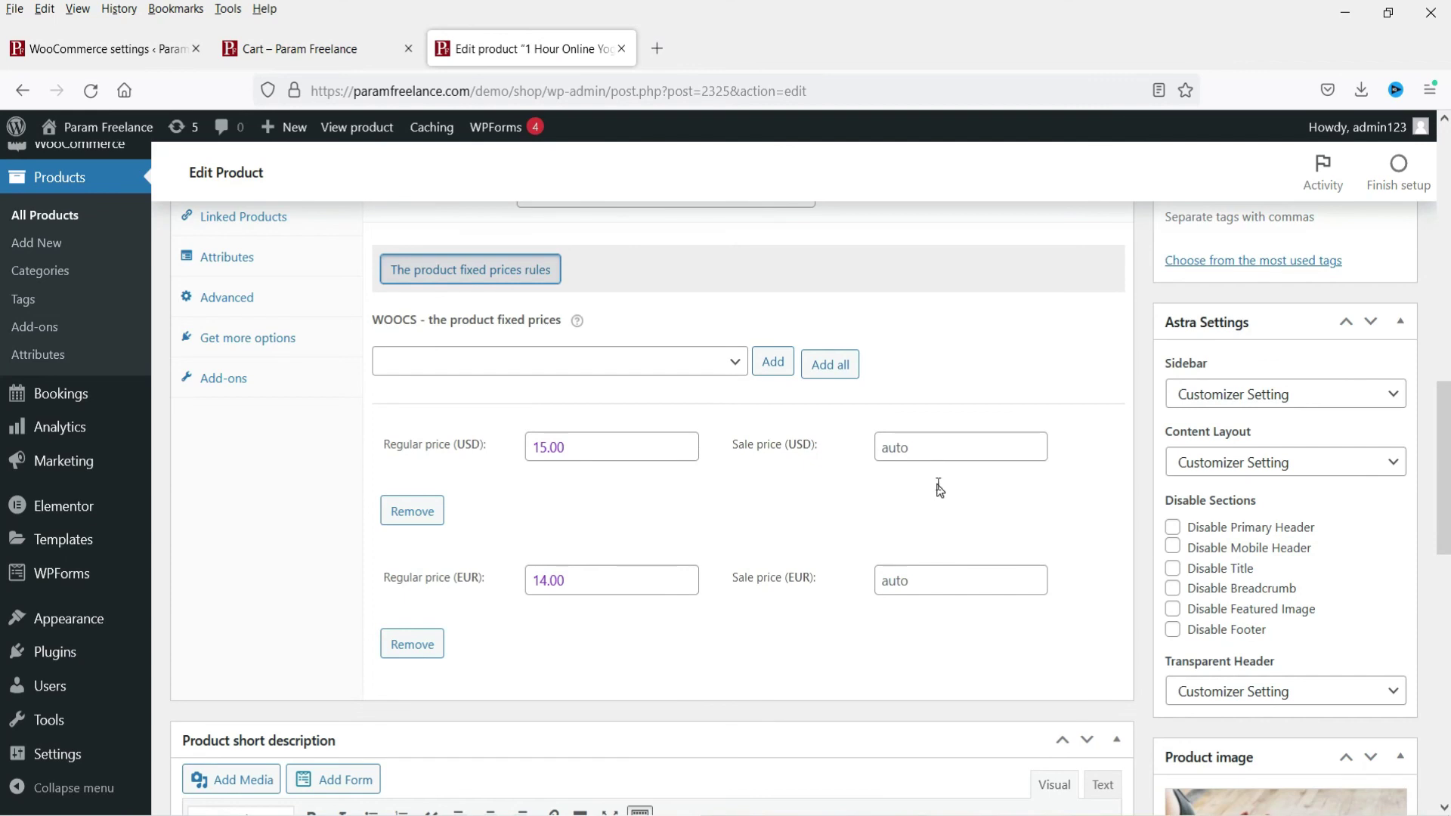
{"action": "scroll", "coordinate": [940, 490], "scroll_direction": "up", "scroll_amount": 3}
{"action": "scroll", "coordinate": [939, 491], "scroll_direction": "down", "scroll_amount": 3}
{"action": "scroll", "coordinate": [769, 550], "scroll_direction": "up", "scroll_amount": 3}
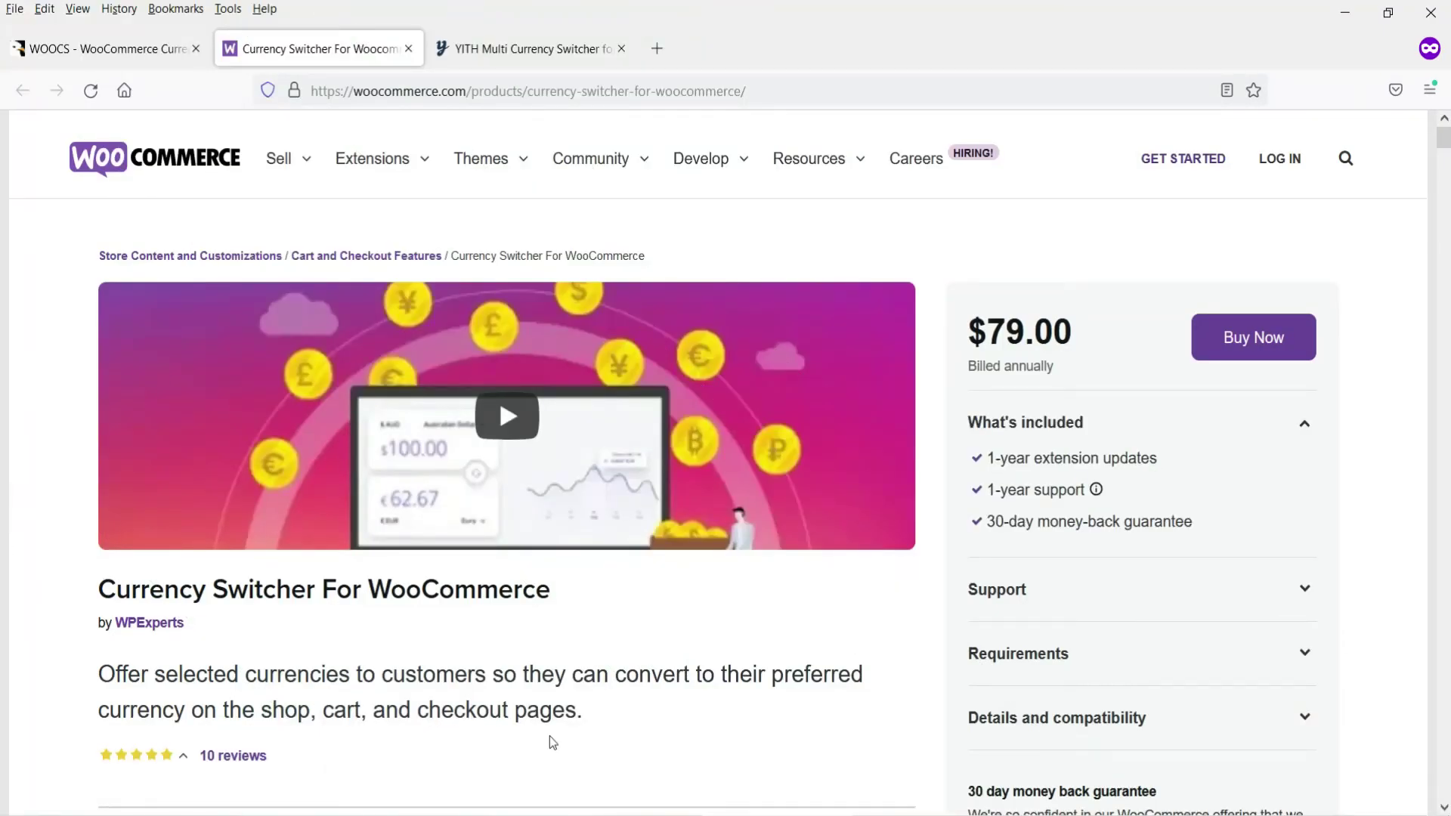
- Compare the YITH Multi Currency Switcher and Currency Switcher For WooCommerce product pages, and look over the shop's products page
{"action": "left_click", "coordinate": [541, 48]}
{"action": "left_click", "coordinate": [330, 50]}
{"action": "left_click", "coordinate": [529, 49]}
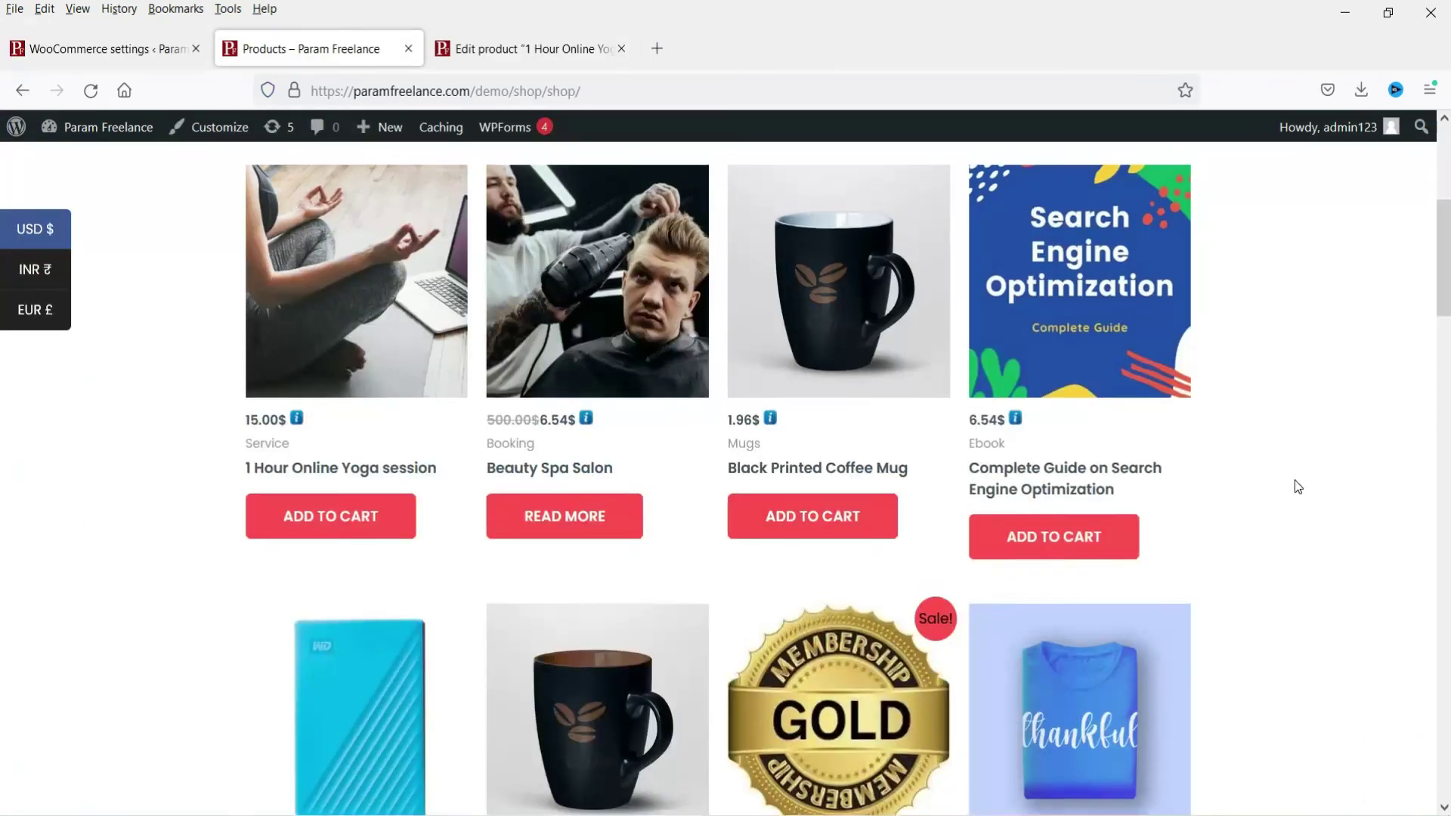
{"action": "scroll", "coordinate": [1295, 487], "scroll_direction": "up", "scroll_amount": 5}
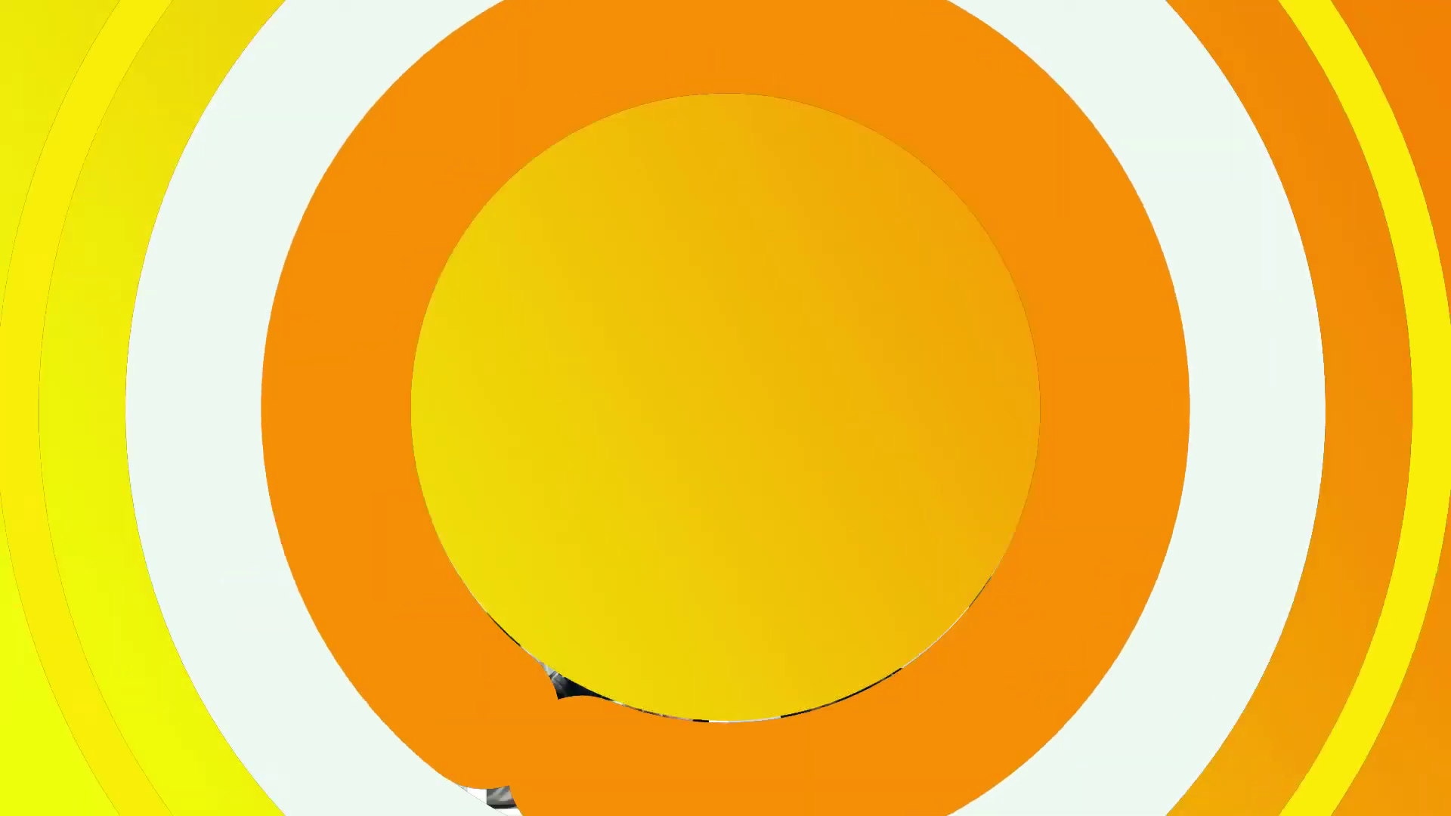